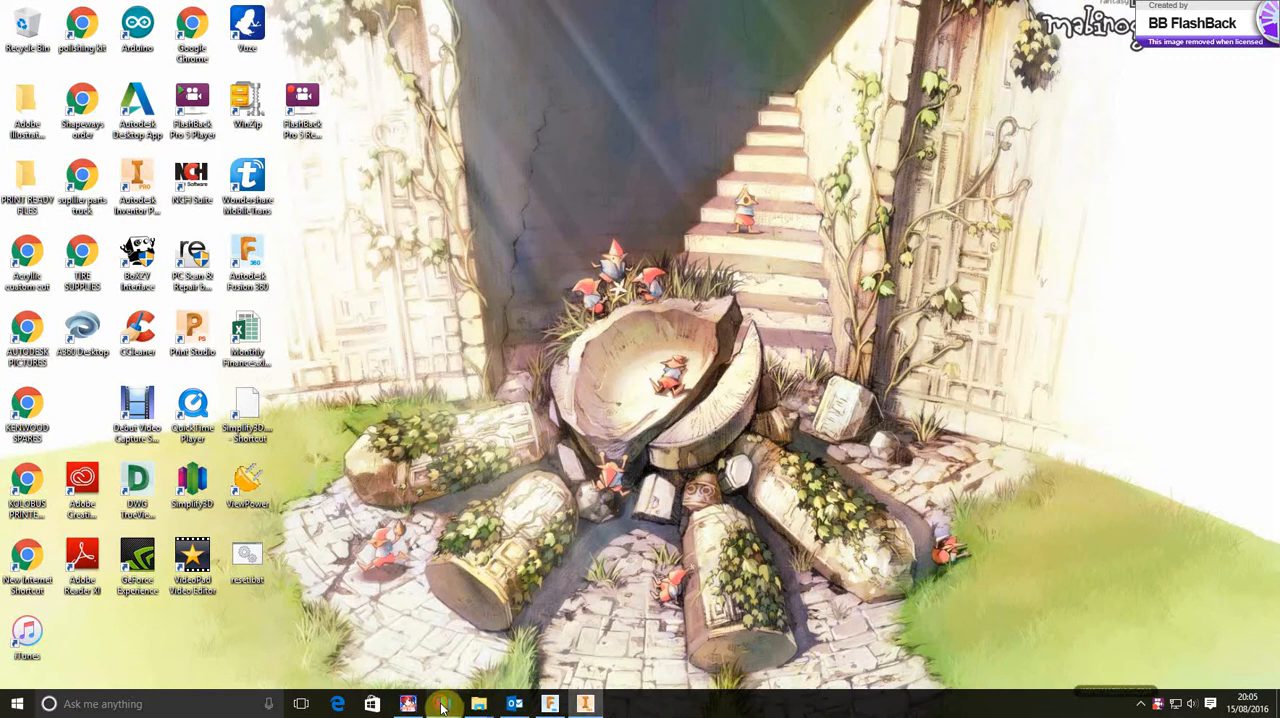
Bring up the Simplify3D window holding the separated Liger model, review the available mesh operations, and minimise the window
{"action": "mouse_move", "coordinate": [443, 705]}
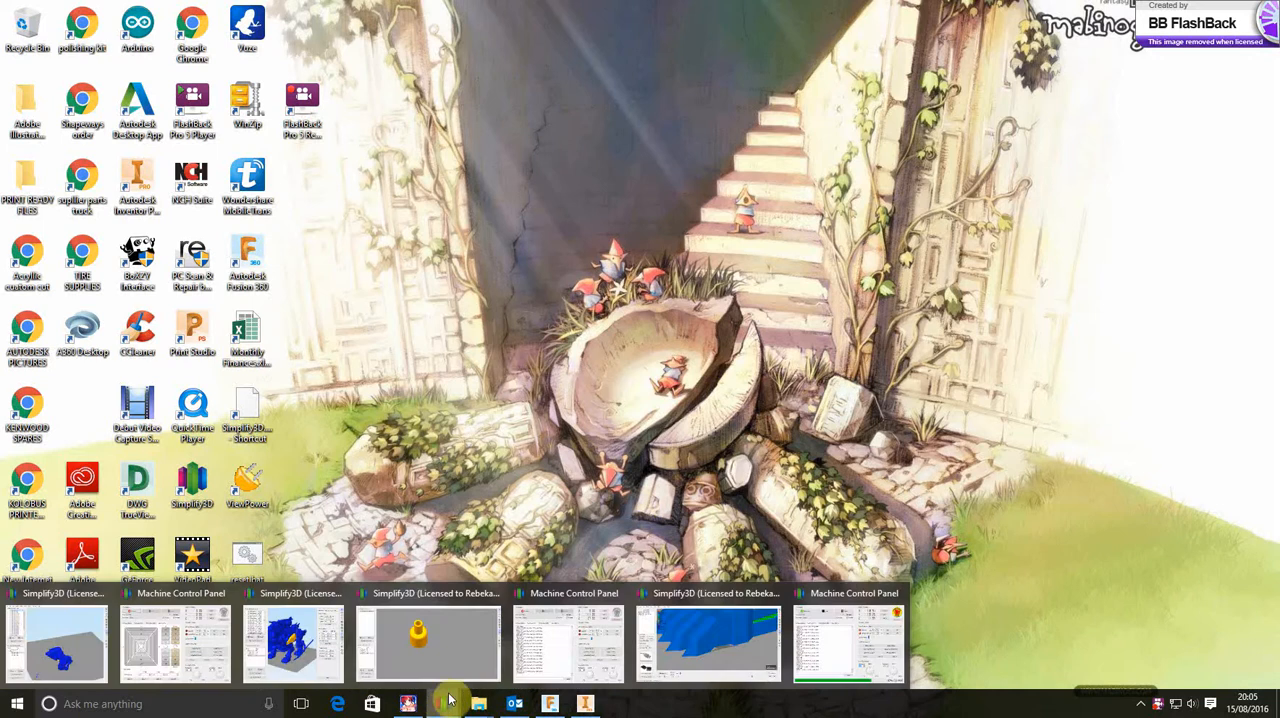
{"action": "left_click", "coordinate": [294, 638]}
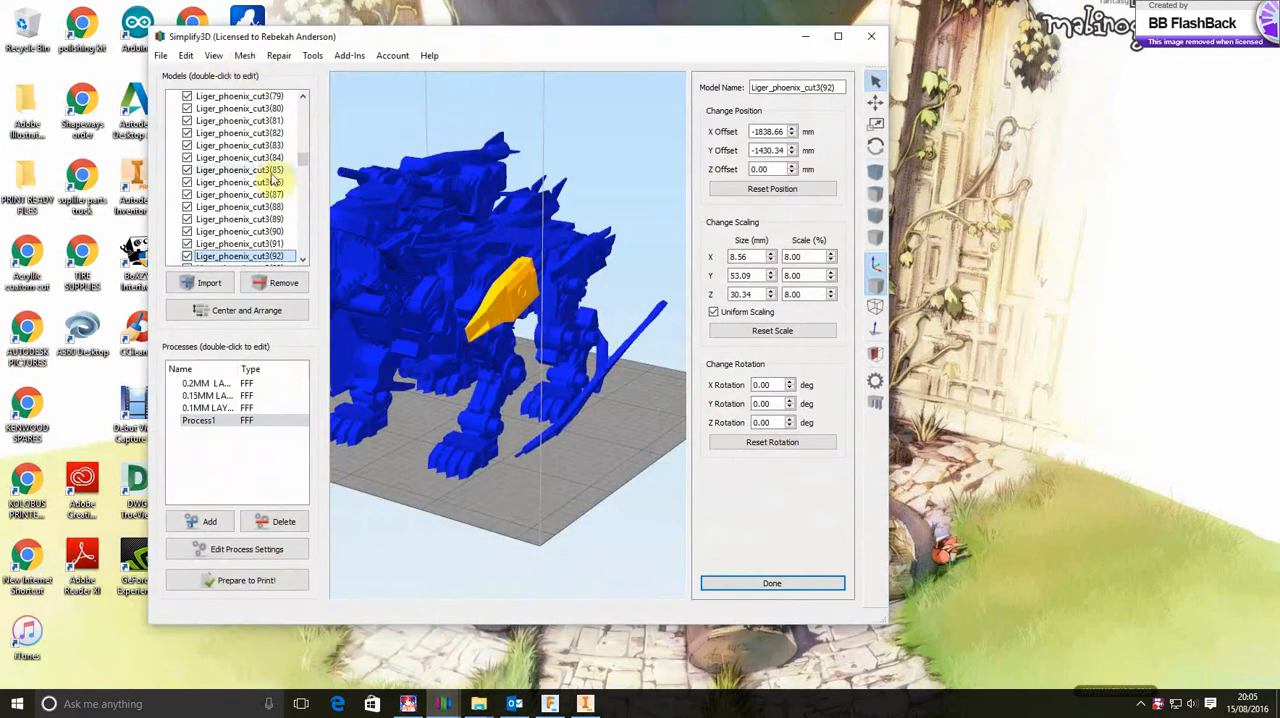
{"action": "left_click", "coordinate": [245, 57]}
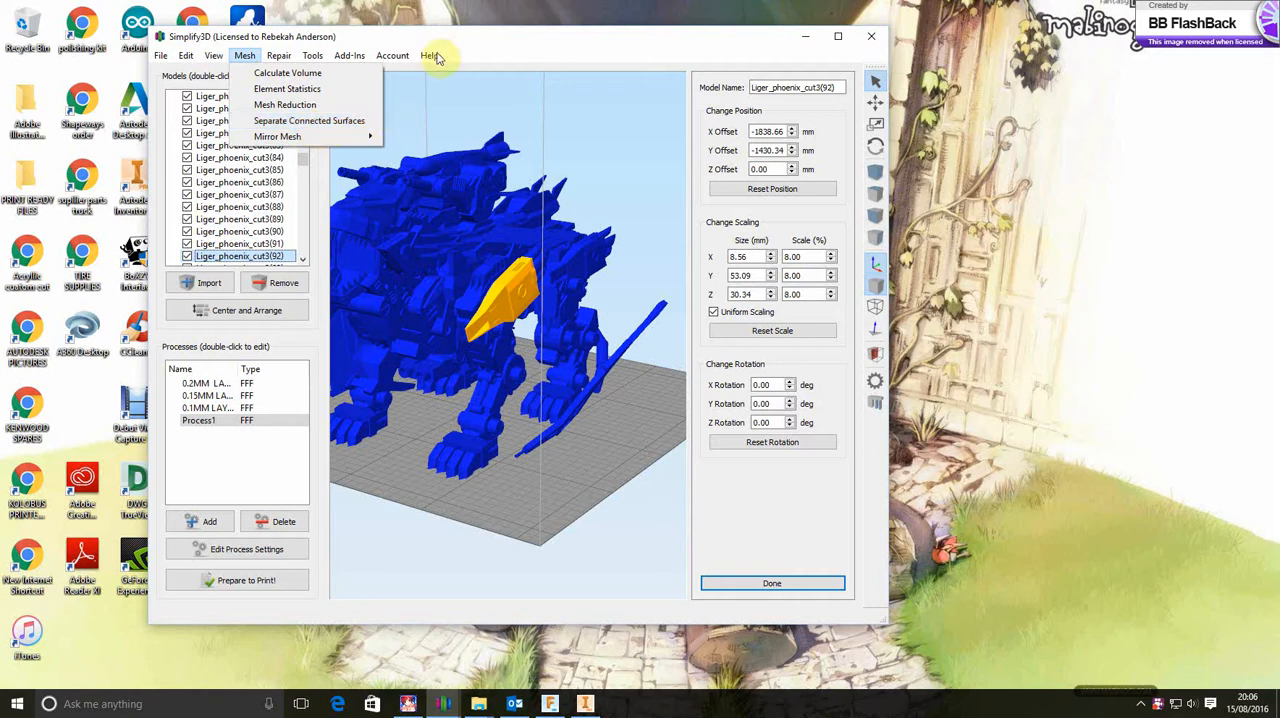
{"action": "mouse_move", "coordinate": [429, 55]}
{"action": "mouse_move", "coordinate": [249, 58]}
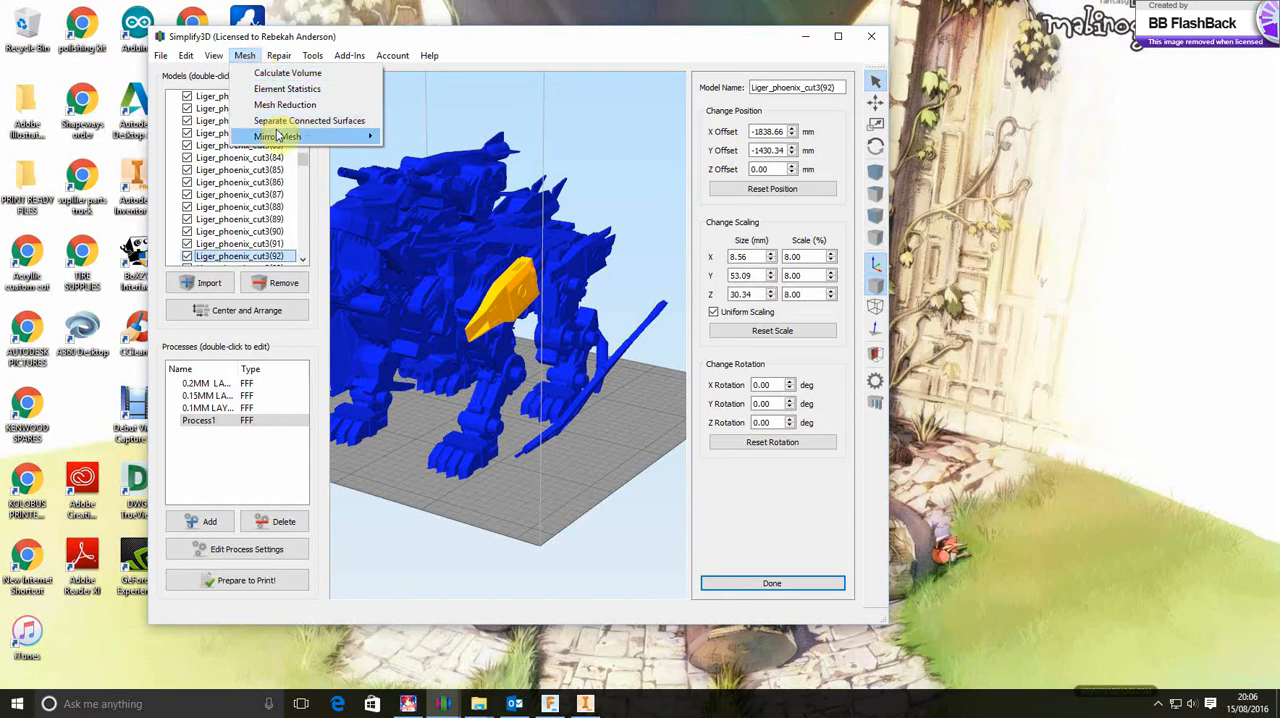
{"action": "mouse_move", "coordinate": [279, 136]}
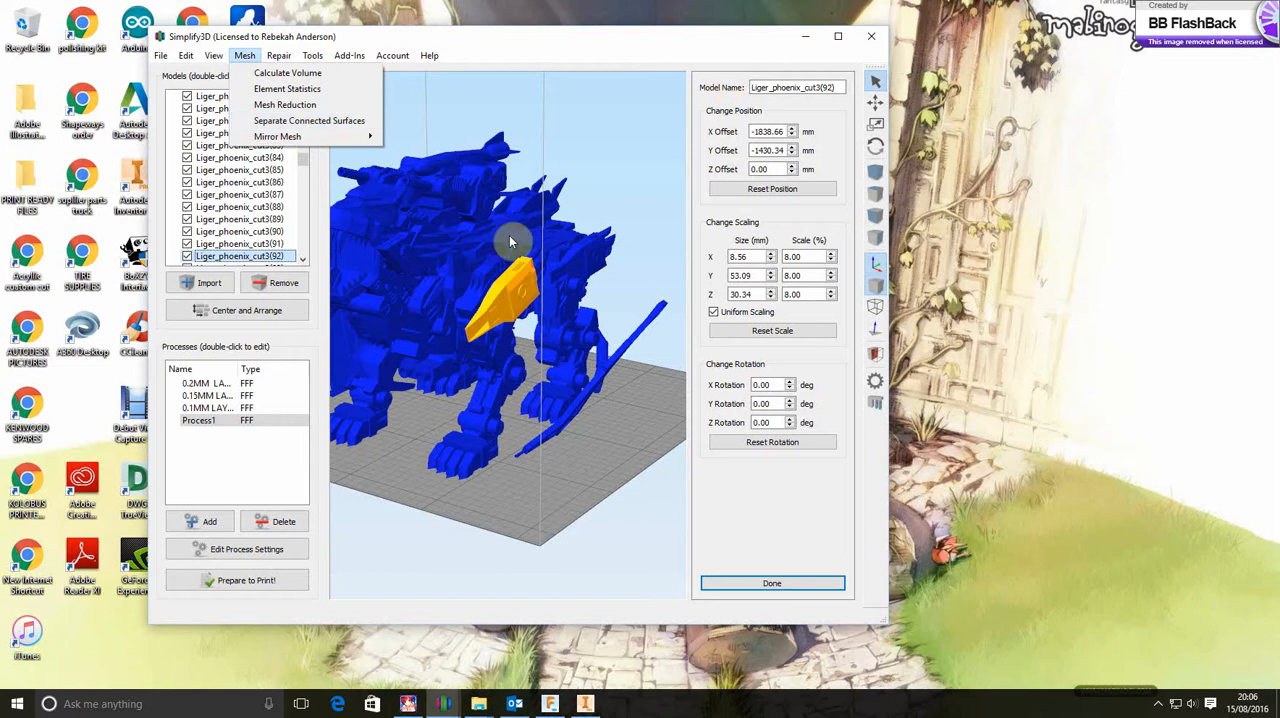
{"action": "left_click", "coordinate": [804, 37]}
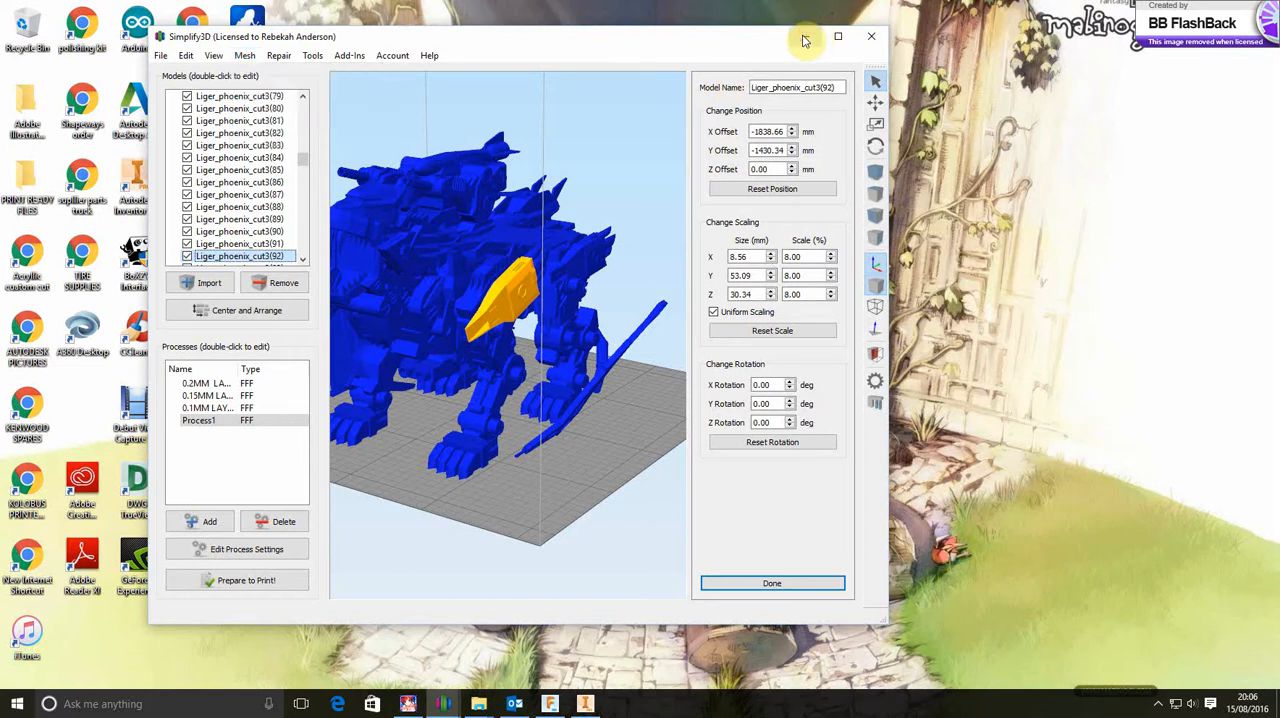
{"action": "left_click", "coordinate": [804, 37]}
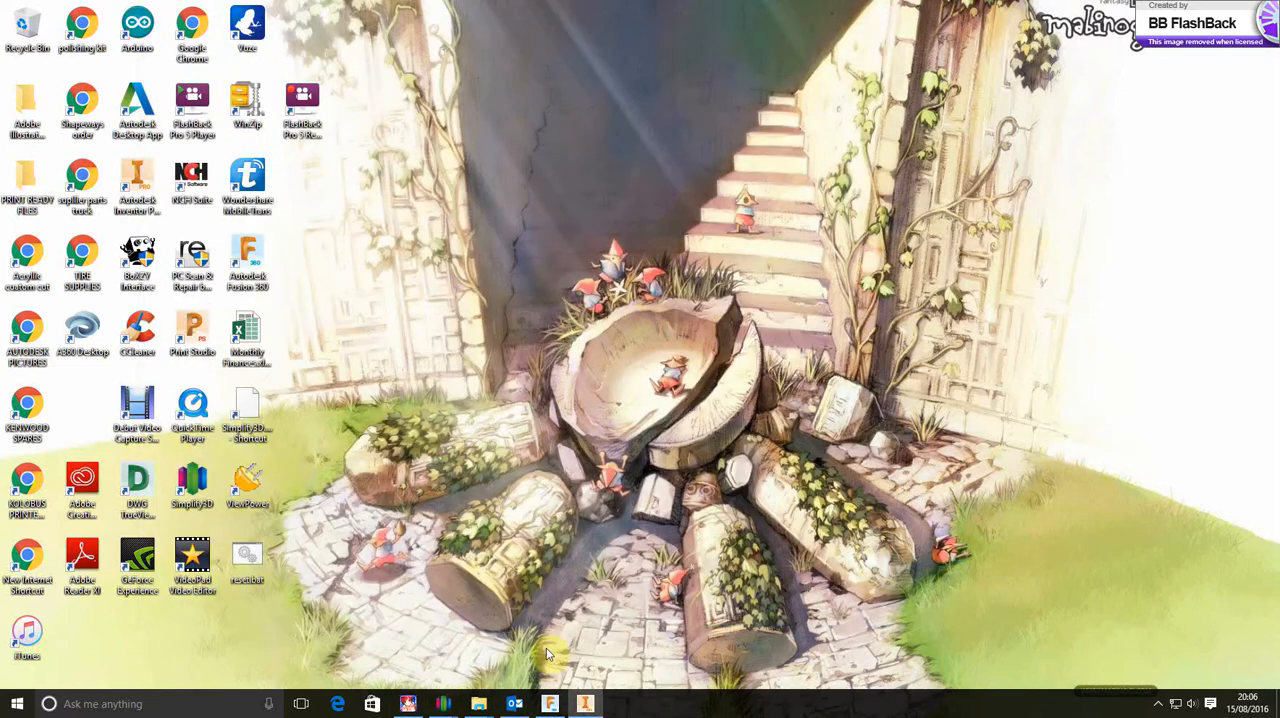
Open a web browser using the New Internet Shortcut on the desktop
{"action": "left_click", "coordinate": [18, 704]}
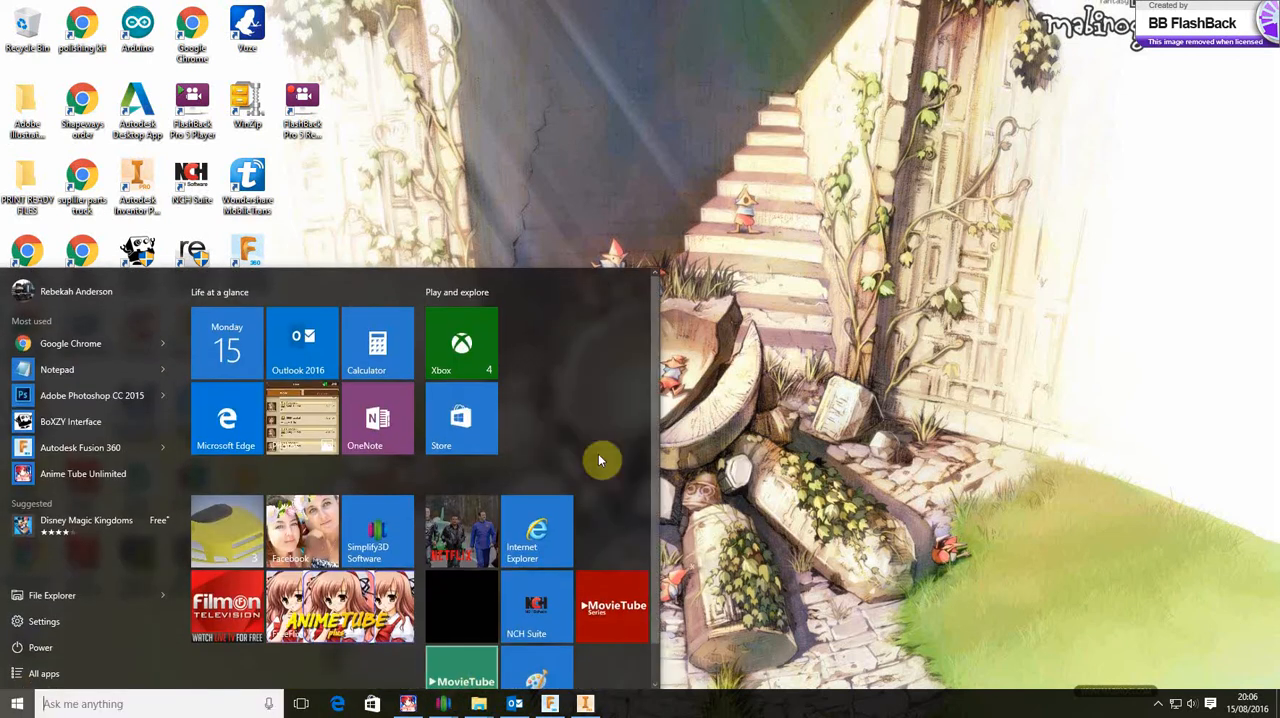
{"action": "left_click", "coordinate": [748, 352]}
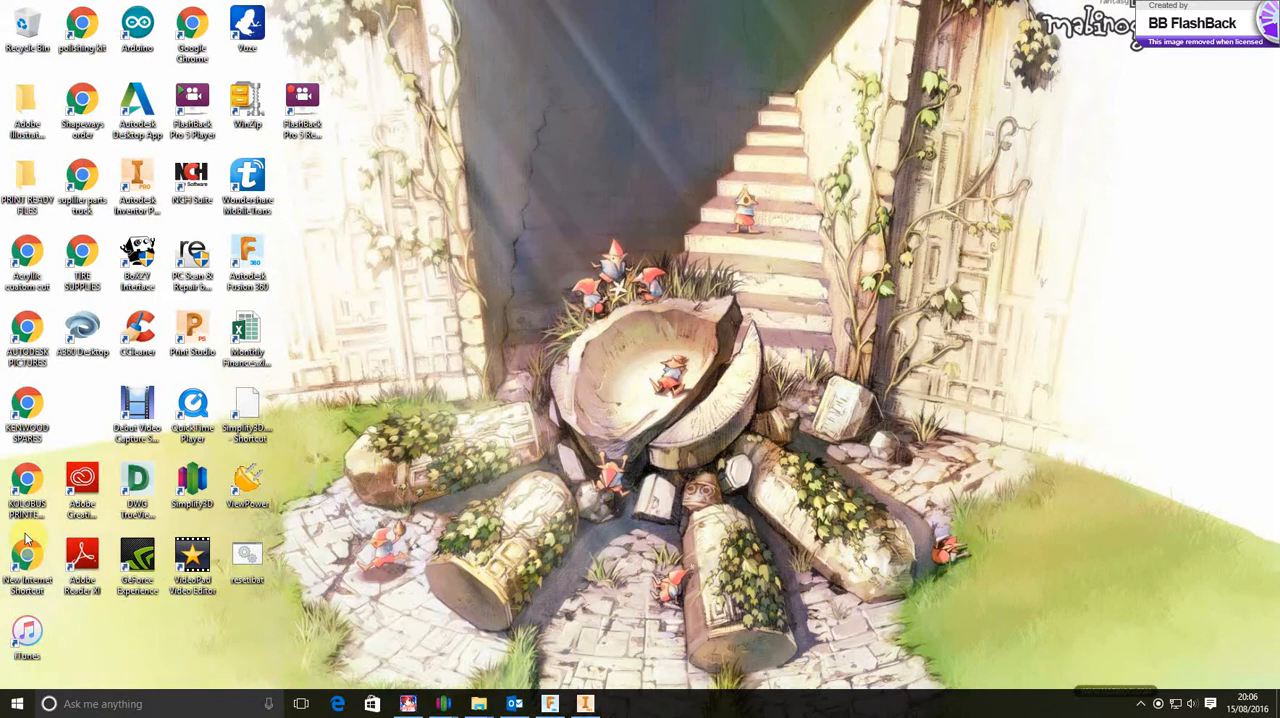
{"action": "left_click", "coordinate": [28, 567]}
{"action": "double_click", "coordinate": [28, 567]}
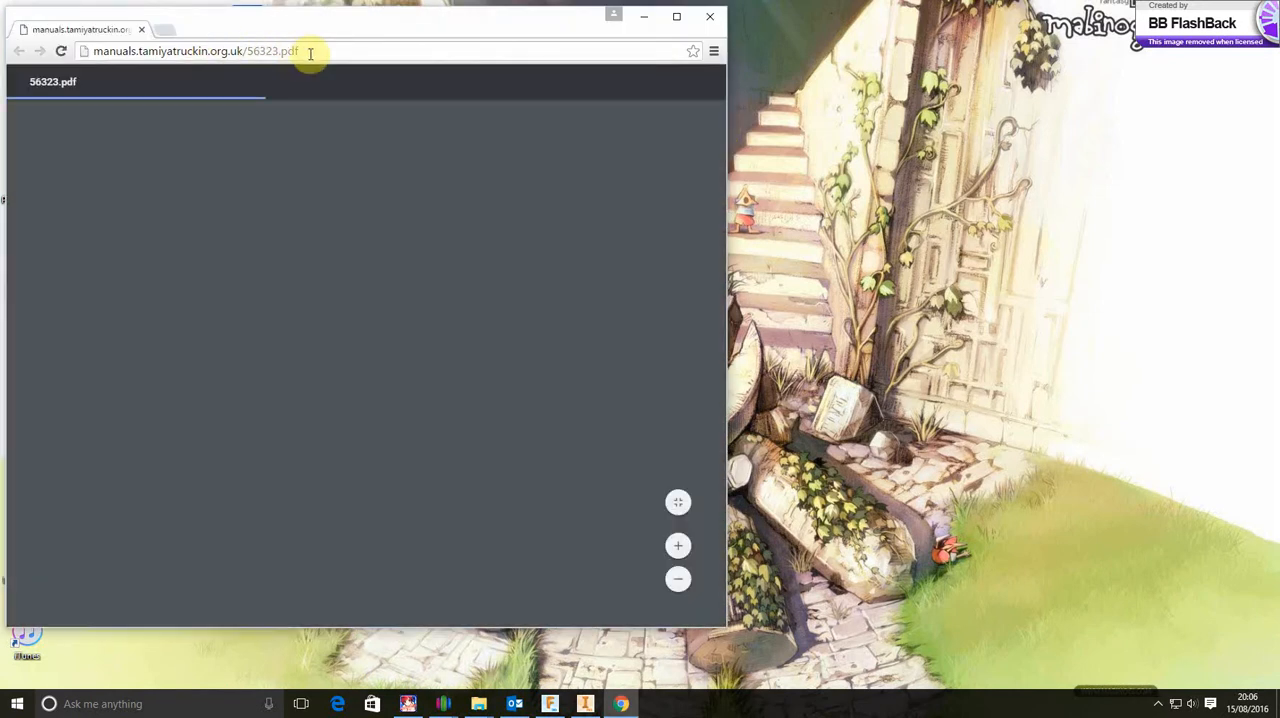
Search Google for Thingiverse and open the thingiverse.com site
{"action": "left_click_drag", "start_coordinate": [302, 50], "coordinate": [72, 57]}
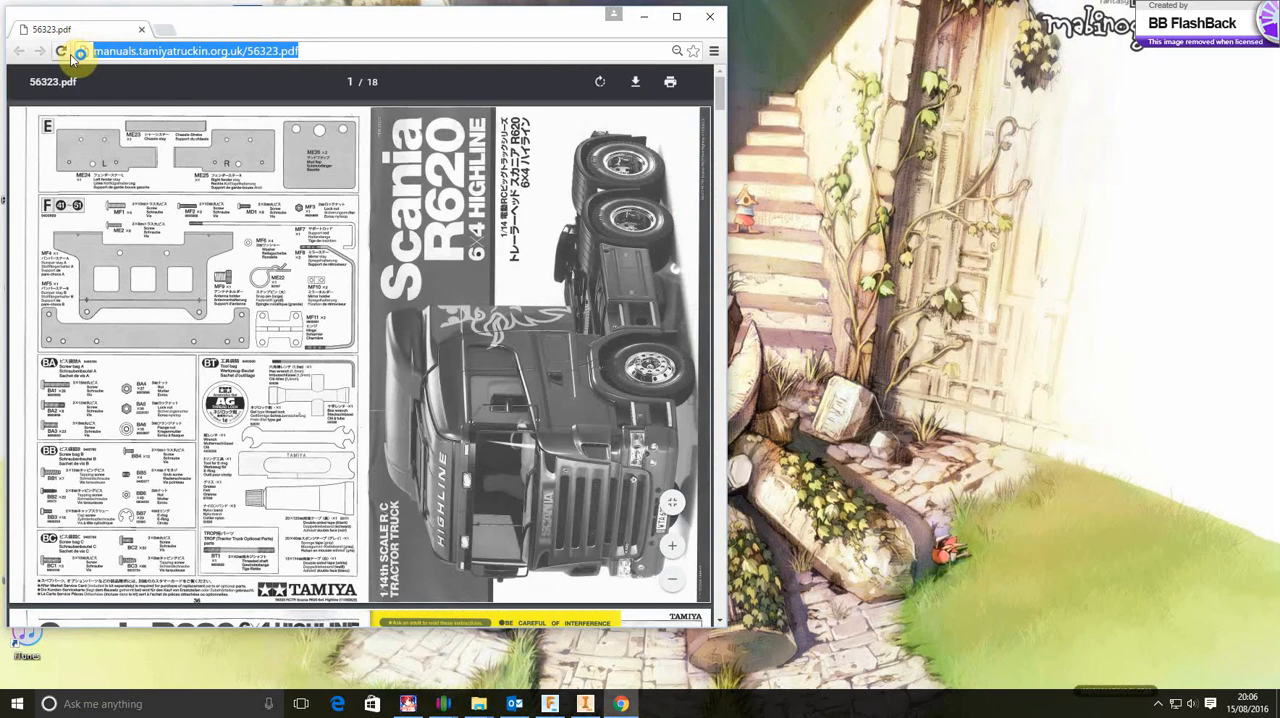
{"action": "type", "text": "THINGI"}
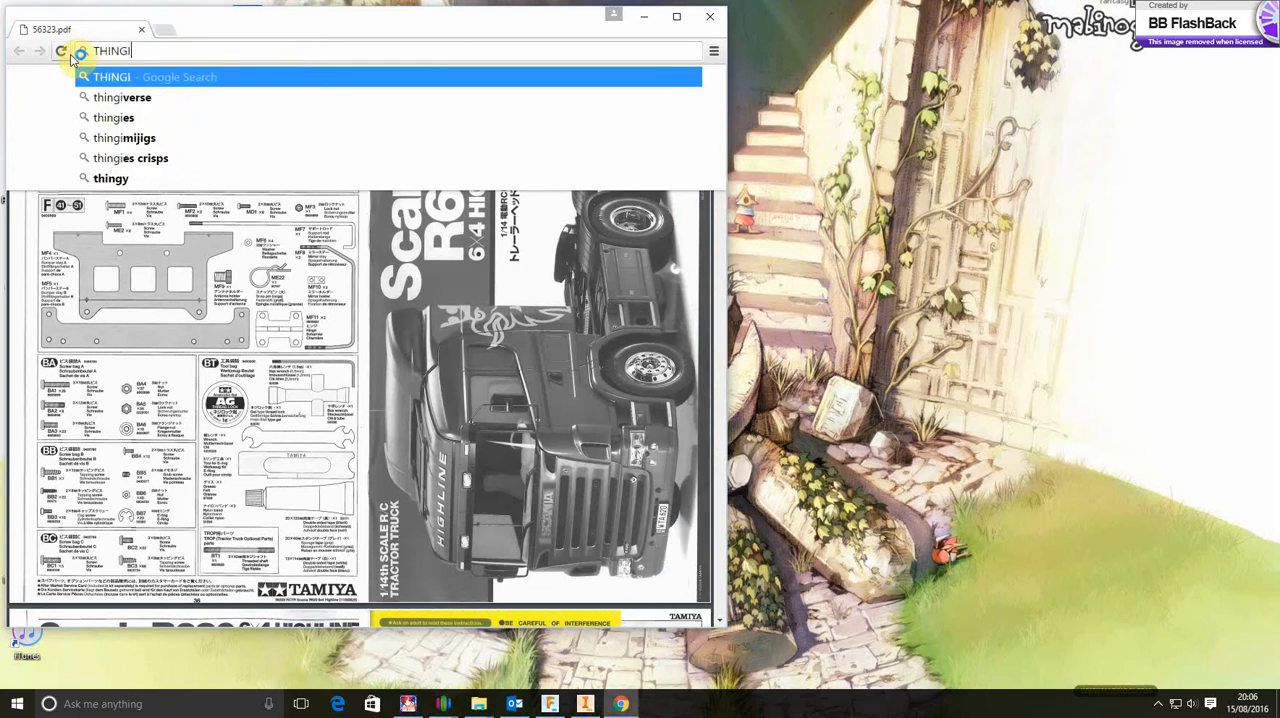
{"action": "type", "text": "VERRS"}
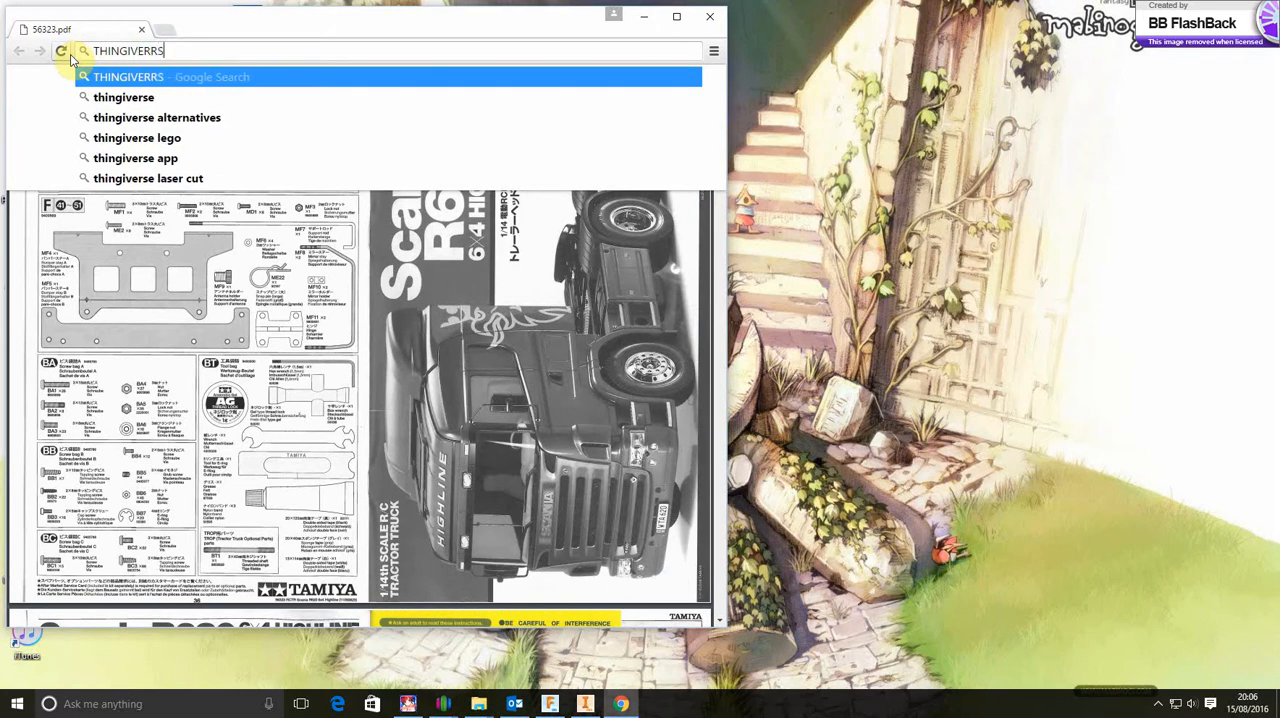
{"action": "type", "text": "E"}
{"action": "key", "text": "Left"}
{"action": "key", "text": "Return"}
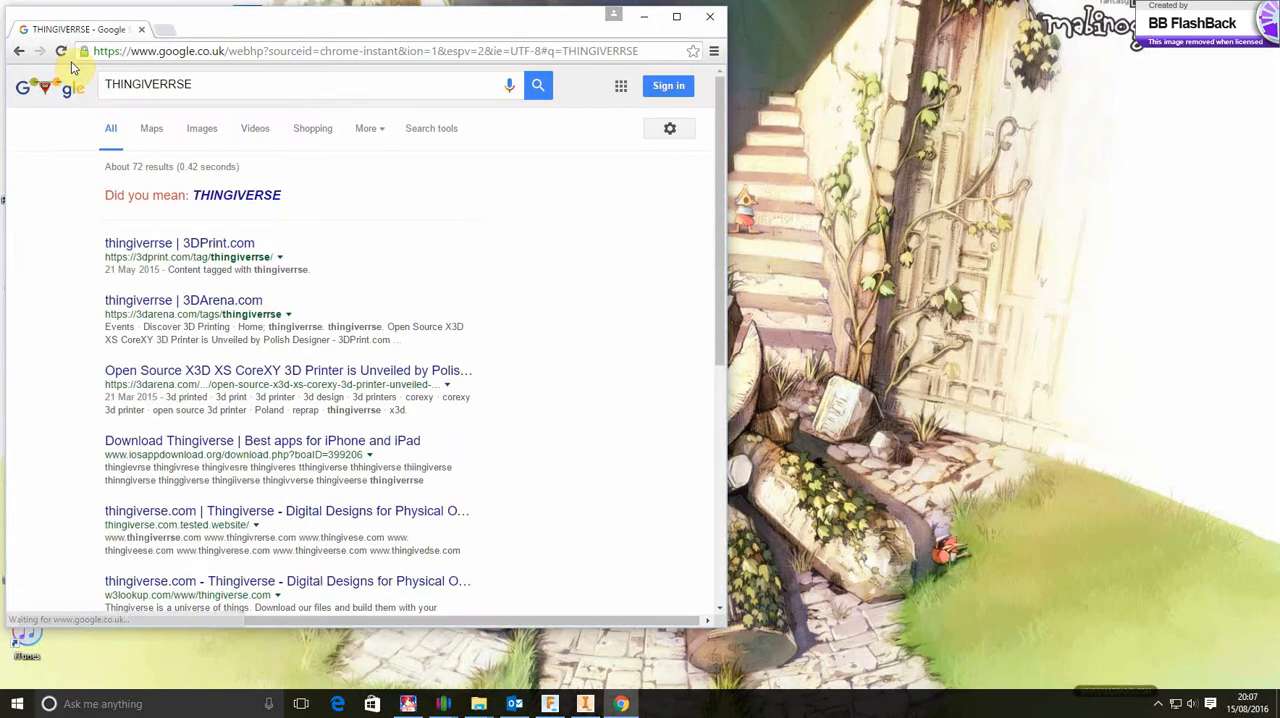
{"action": "left_click", "coordinate": [240, 197]}
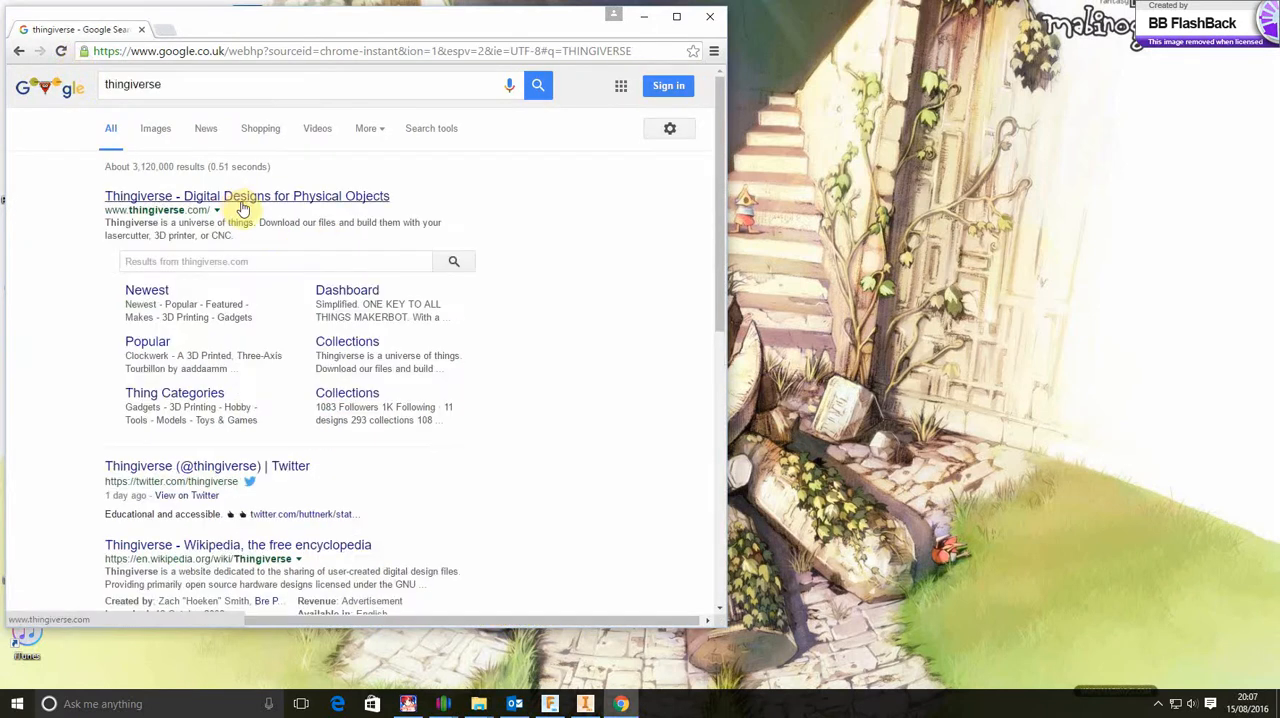
{"action": "left_click", "coordinate": [186, 199]}
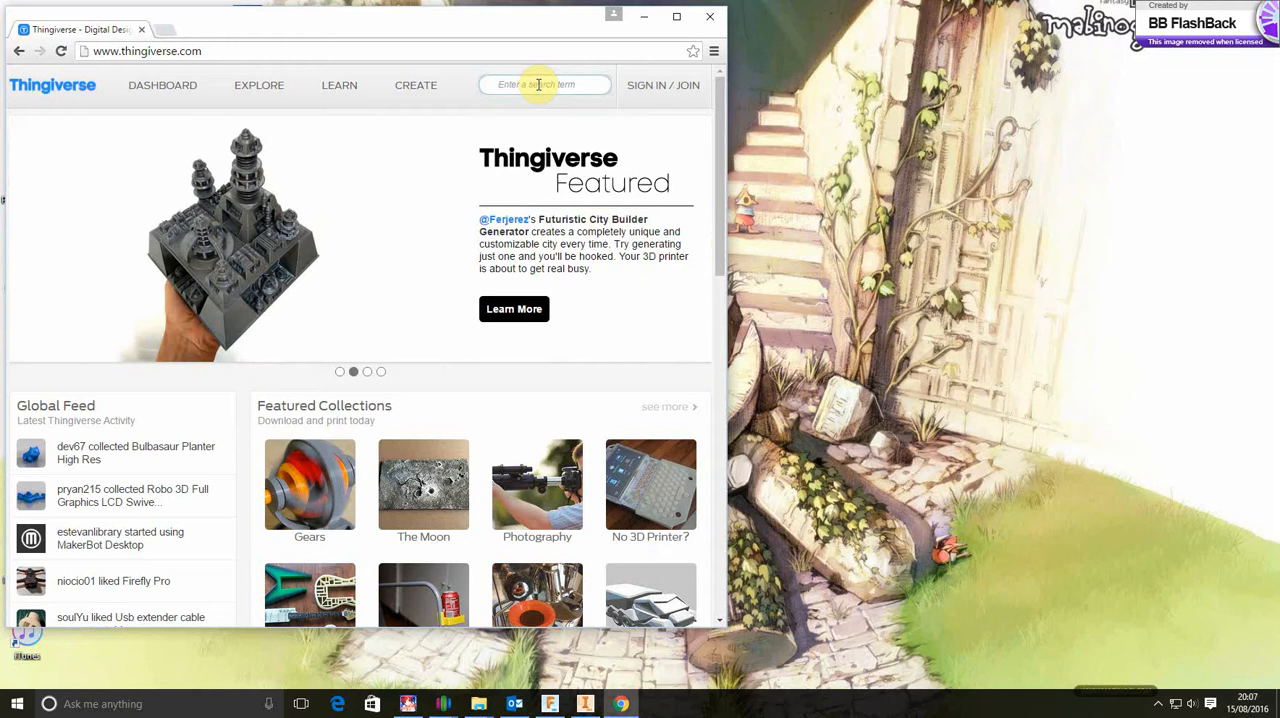
Search Thingiverse for ZOIDS, open the "Zoids: Phoenix liger" page and view its blue model render
{"action": "type", "text": "ZOI"}
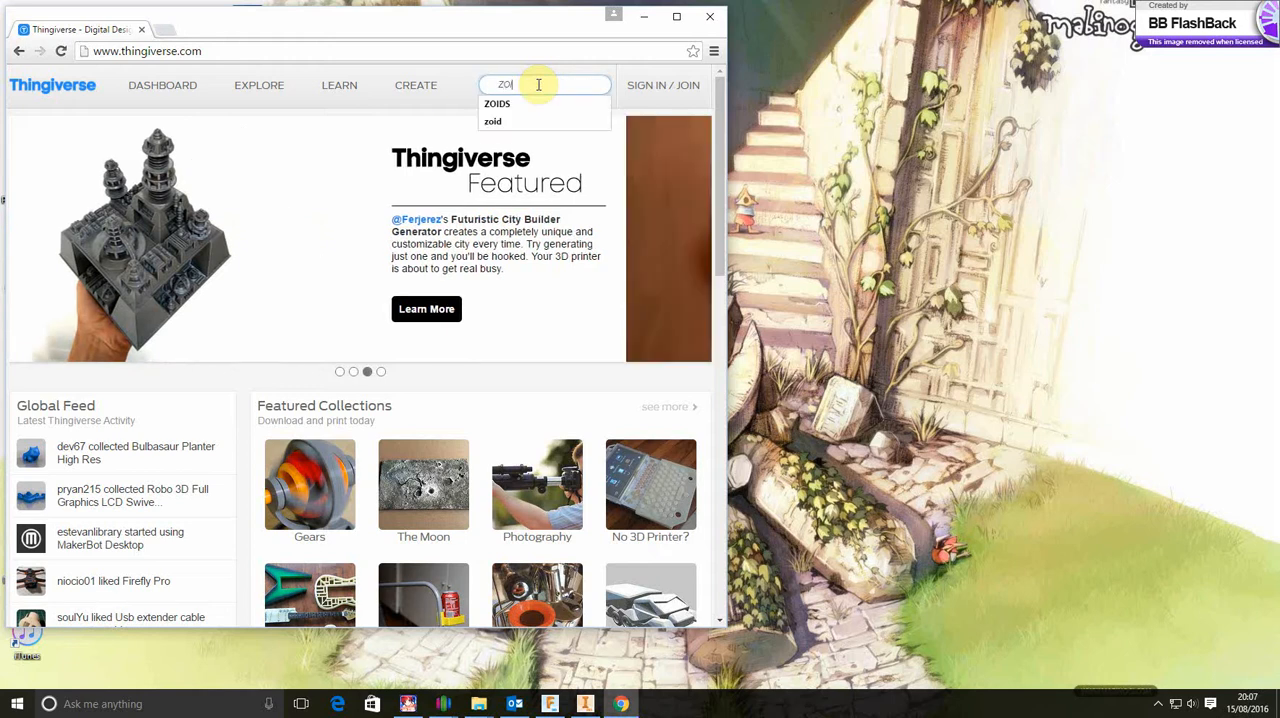
{"action": "type", "text": "DS"}
{"action": "key", "text": "Return"}
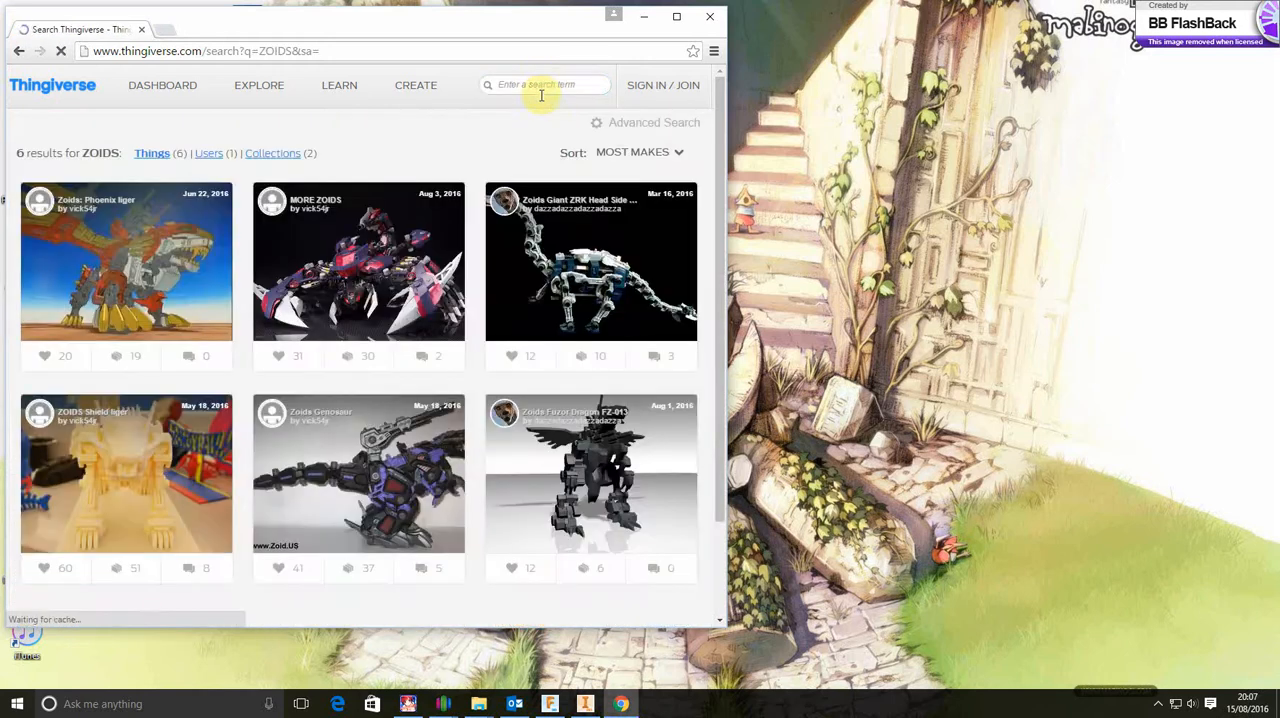
{"action": "left_click", "coordinate": [126, 265]}
{"action": "scroll", "coordinate": [275, 410], "scroll_direction": "down", "scroll_amount": 1}
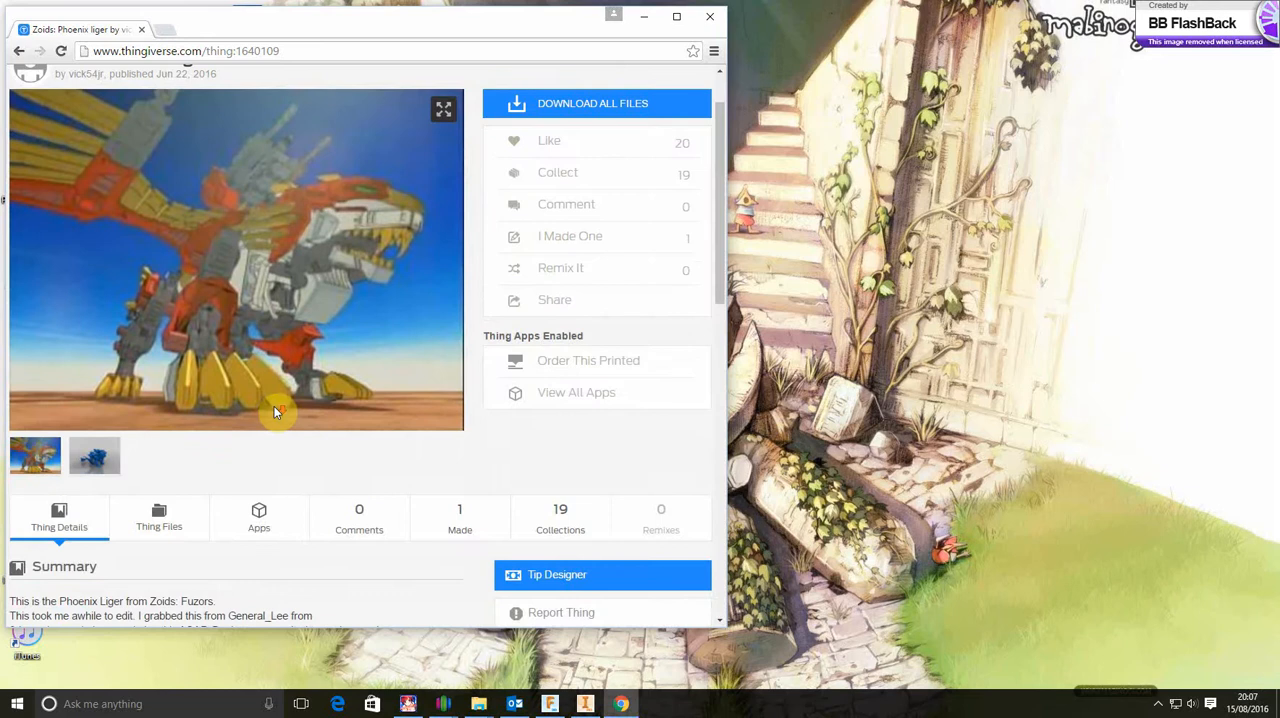
{"action": "left_click", "coordinate": [106, 463]}
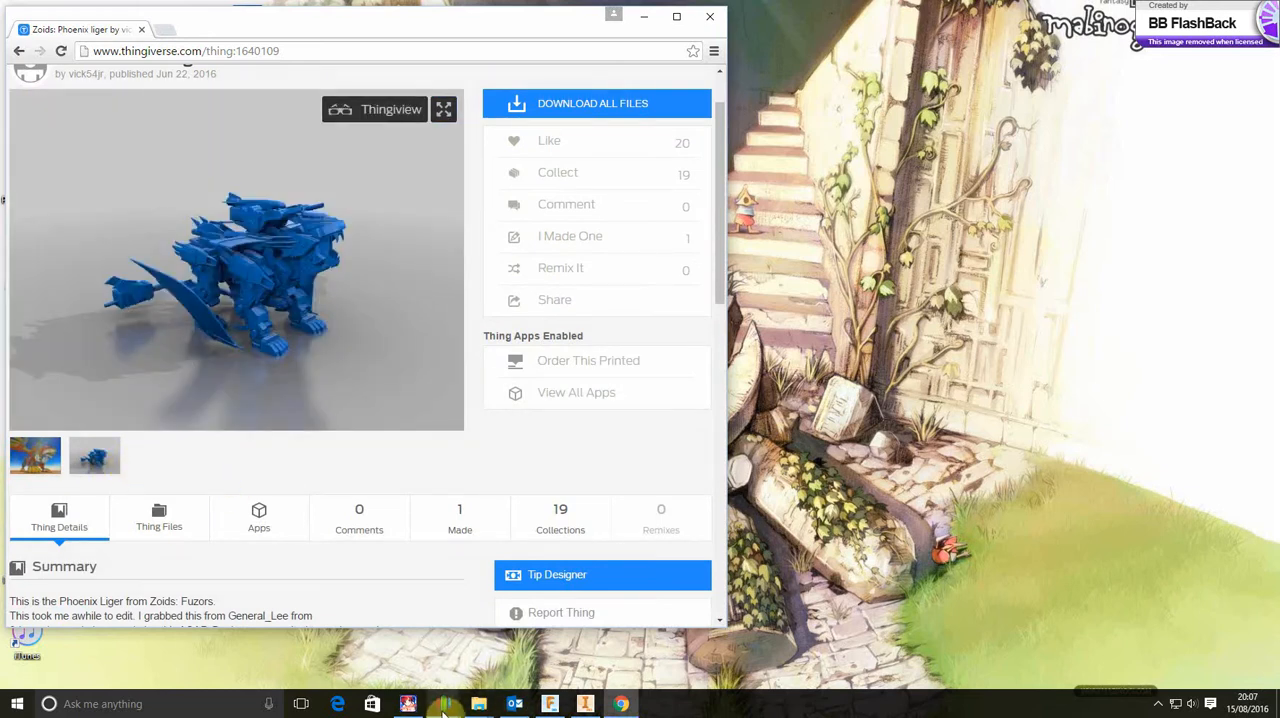
Compare the separated Liger in Simplify3D with the Thingiverse model, close the browser and minimise the Simplify3D window
{"action": "mouse_move", "coordinate": [441, 709]}
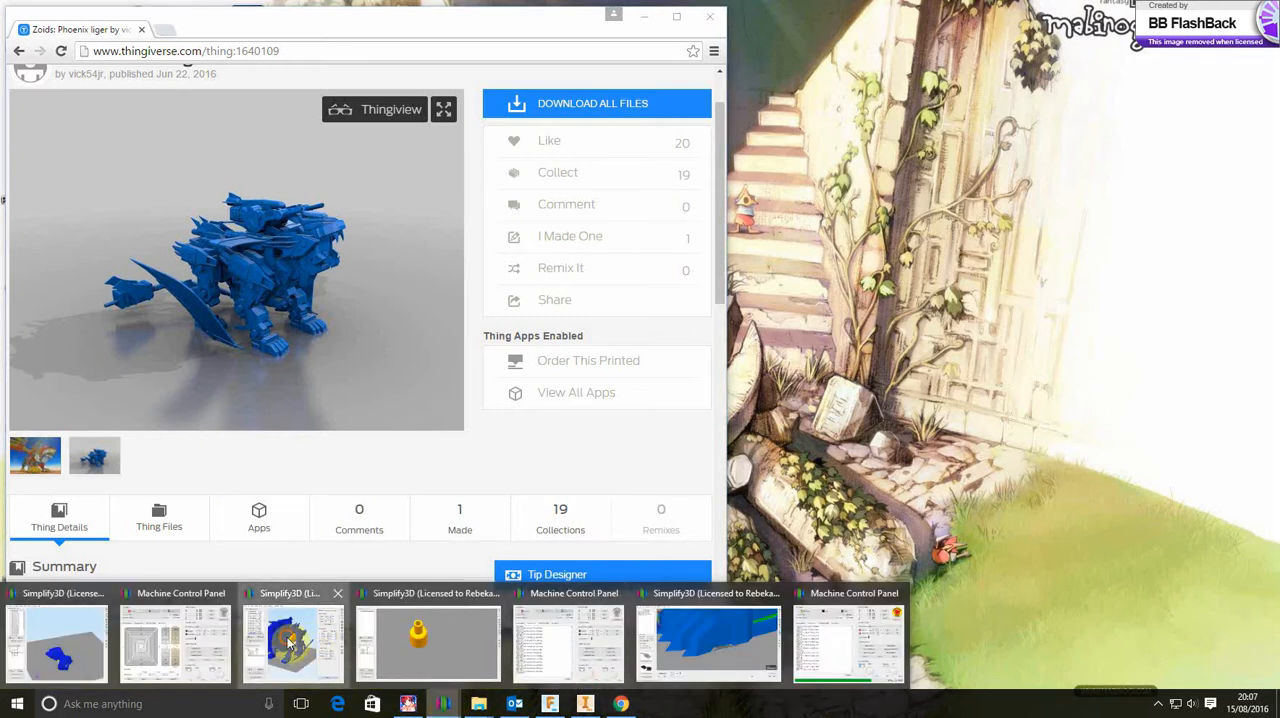
{"action": "left_click", "coordinate": [287, 643]}
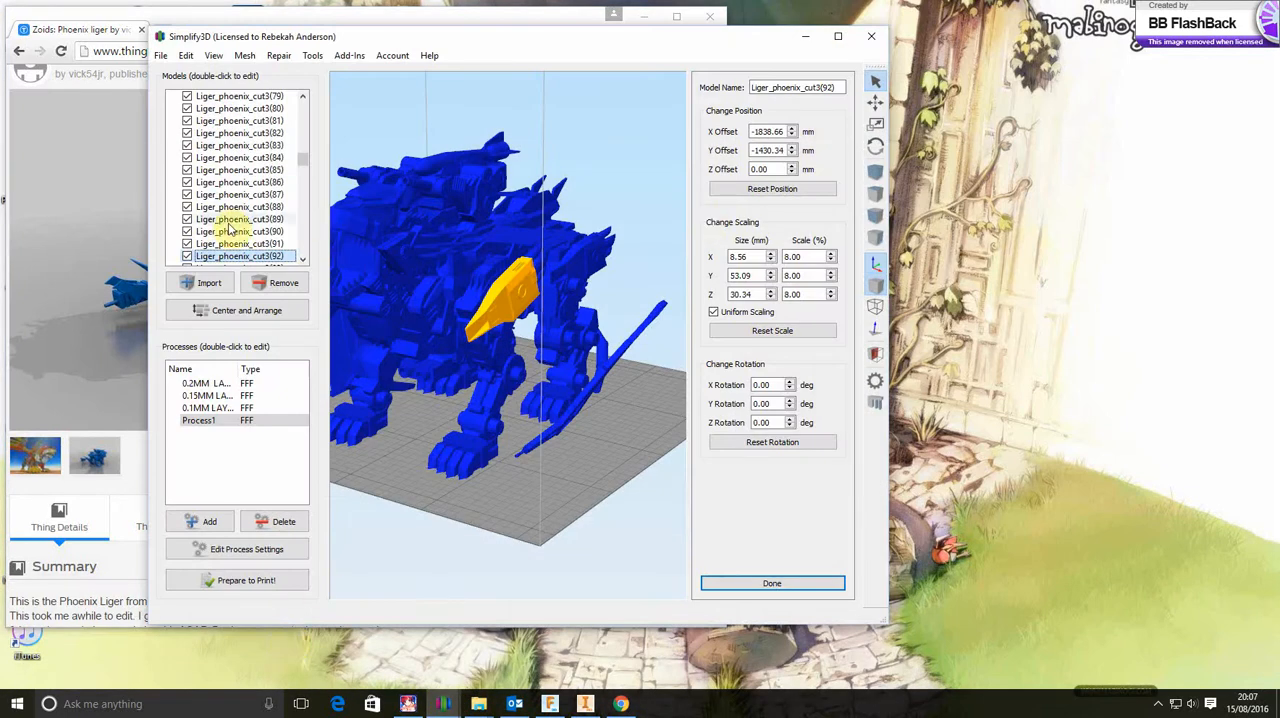
{"action": "left_click", "coordinate": [121, 191]}
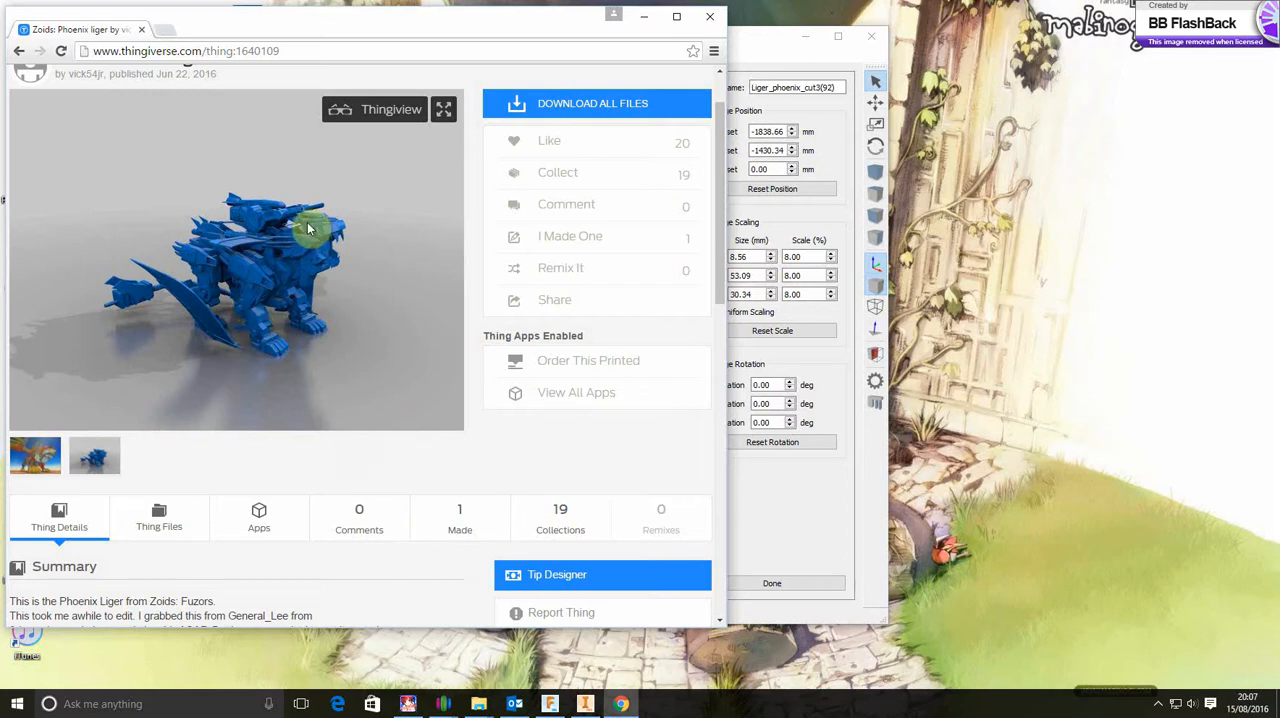
{"action": "left_click", "coordinate": [707, 18]}
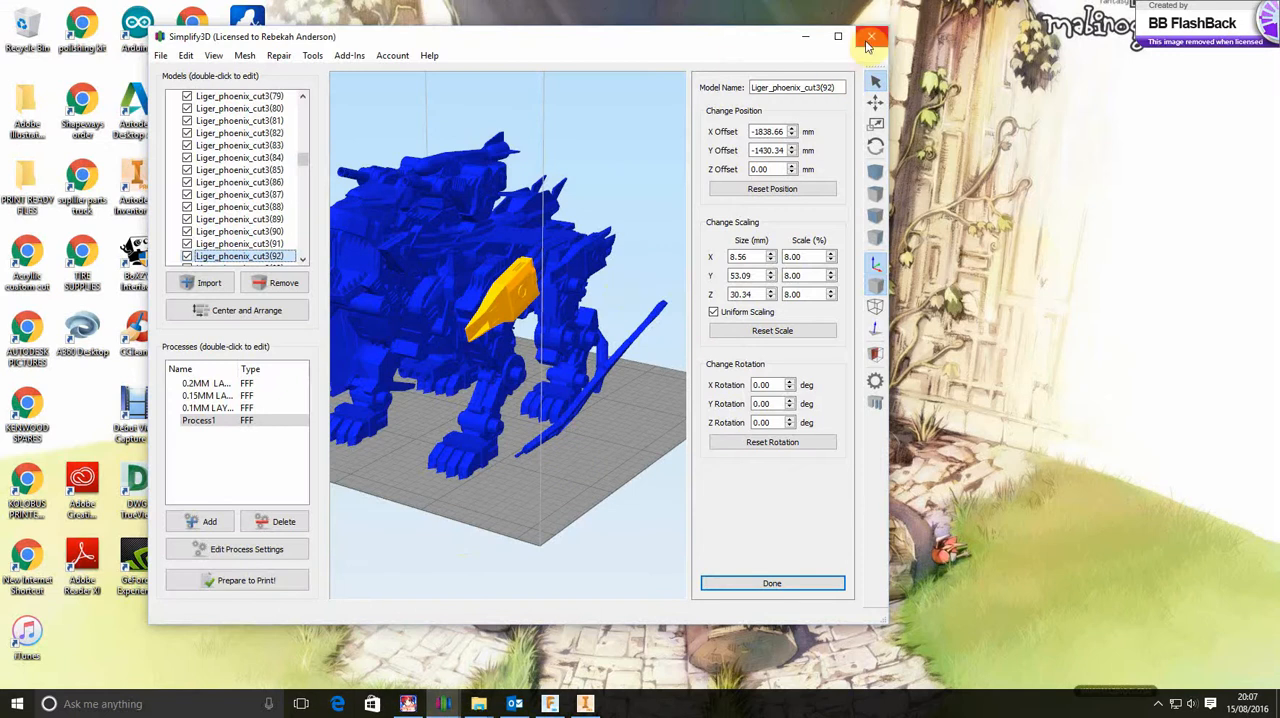
{"action": "left_click", "coordinate": [801, 41]}
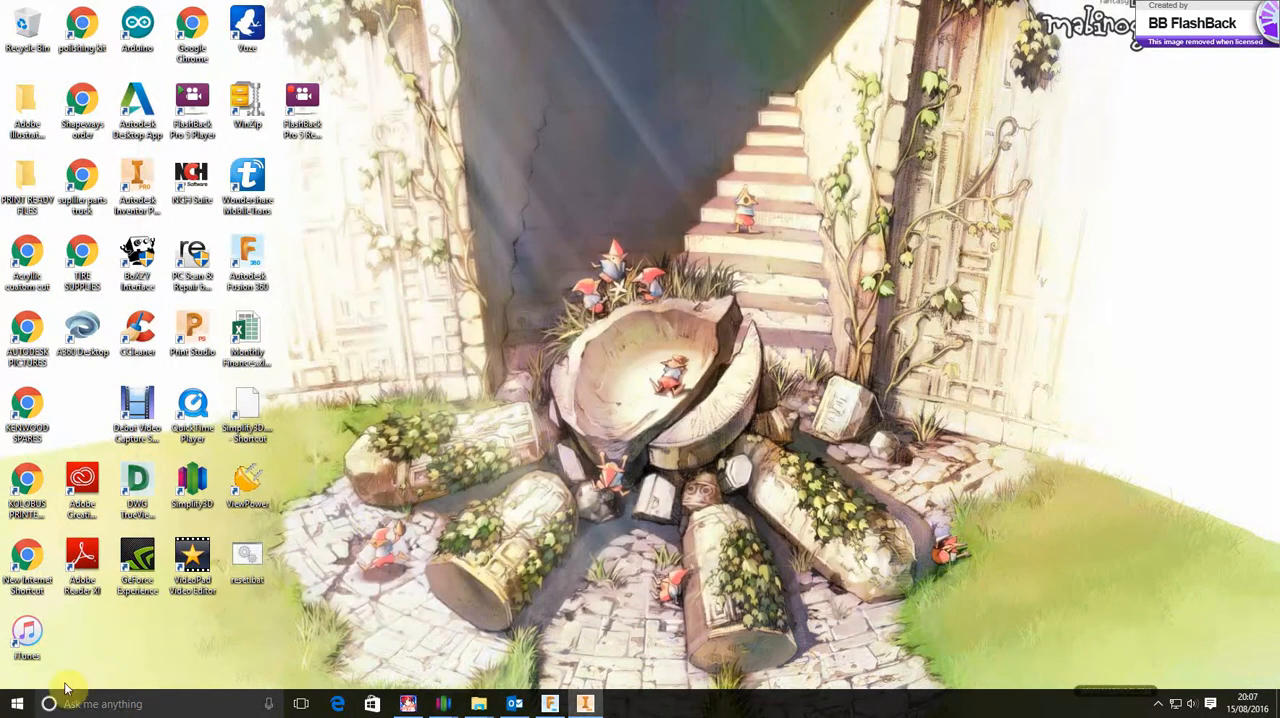
Launch a new Simplify3D session and continue past the missing disk error
{"action": "left_click", "coordinate": [18, 707]}
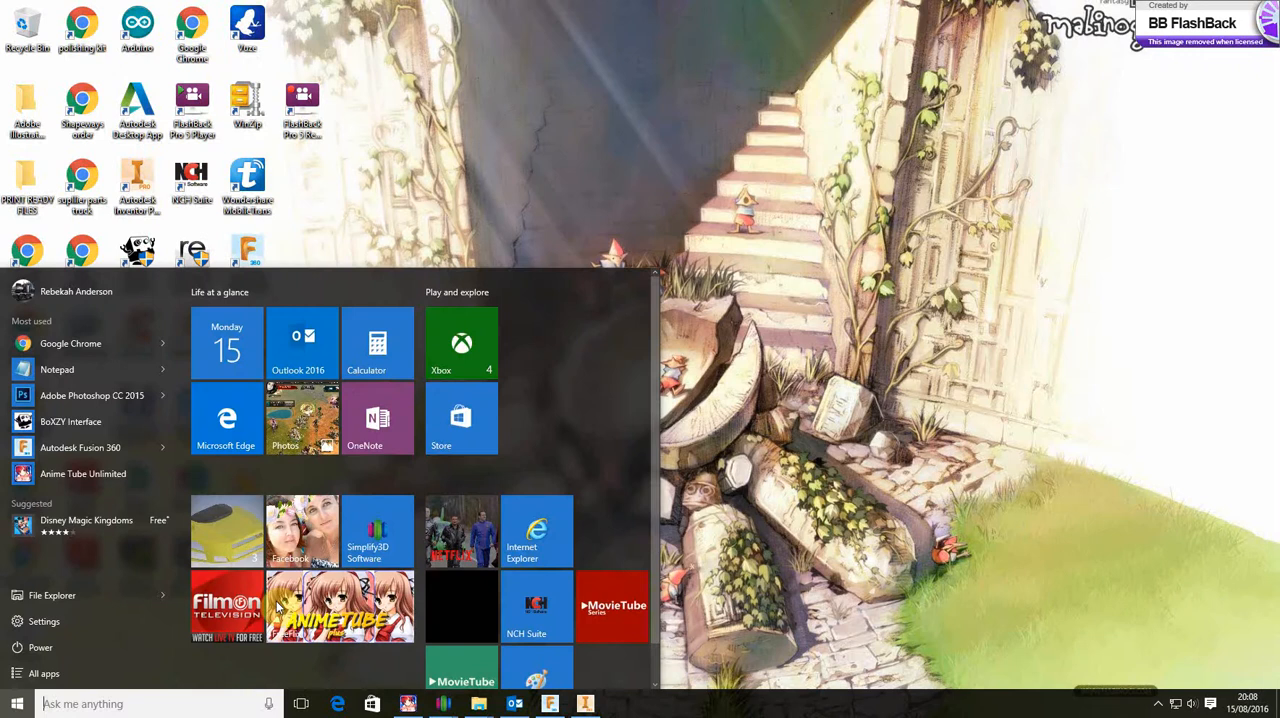
{"action": "left_click", "coordinate": [380, 527]}
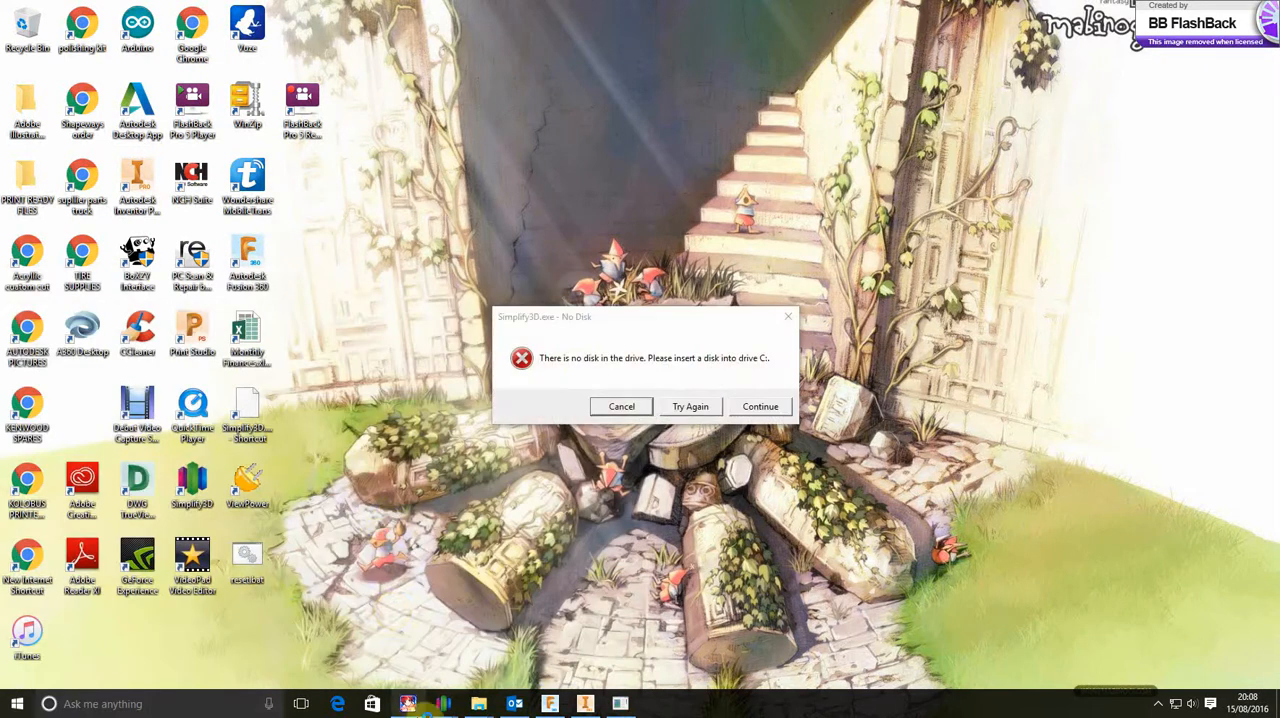
{"action": "mouse_move", "coordinate": [447, 706]}
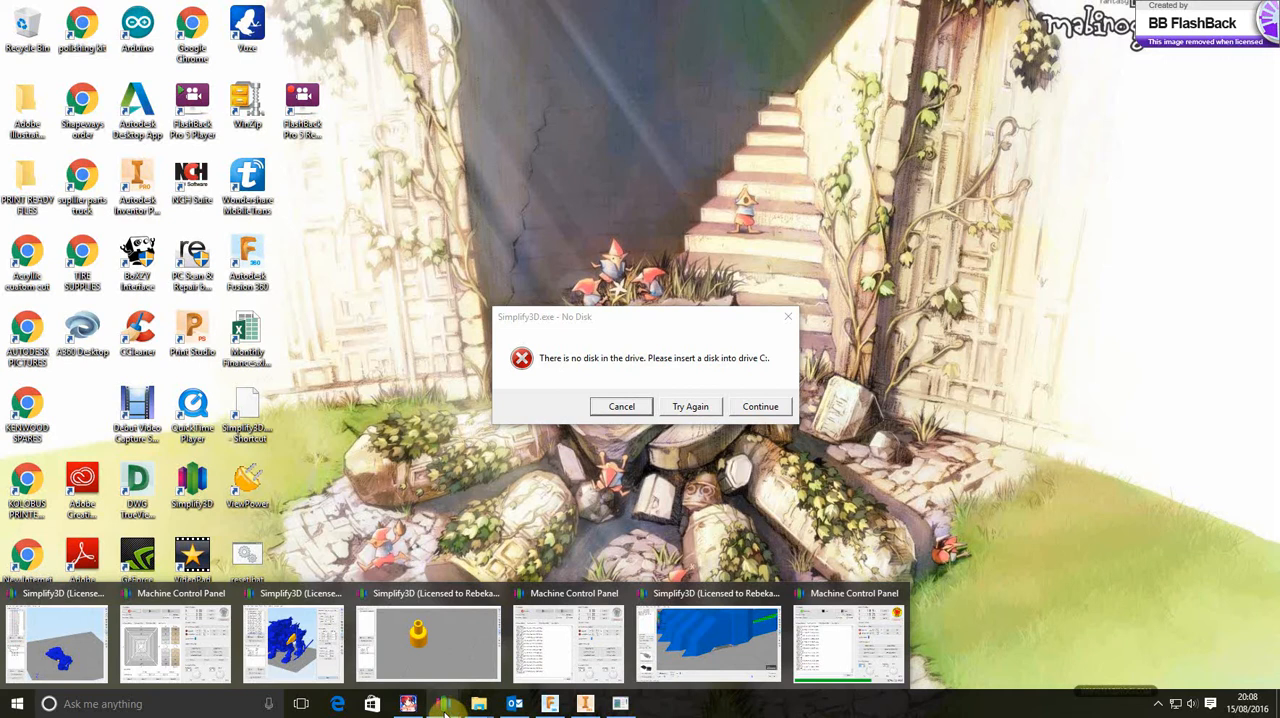
{"action": "left_click", "coordinate": [760, 407]}
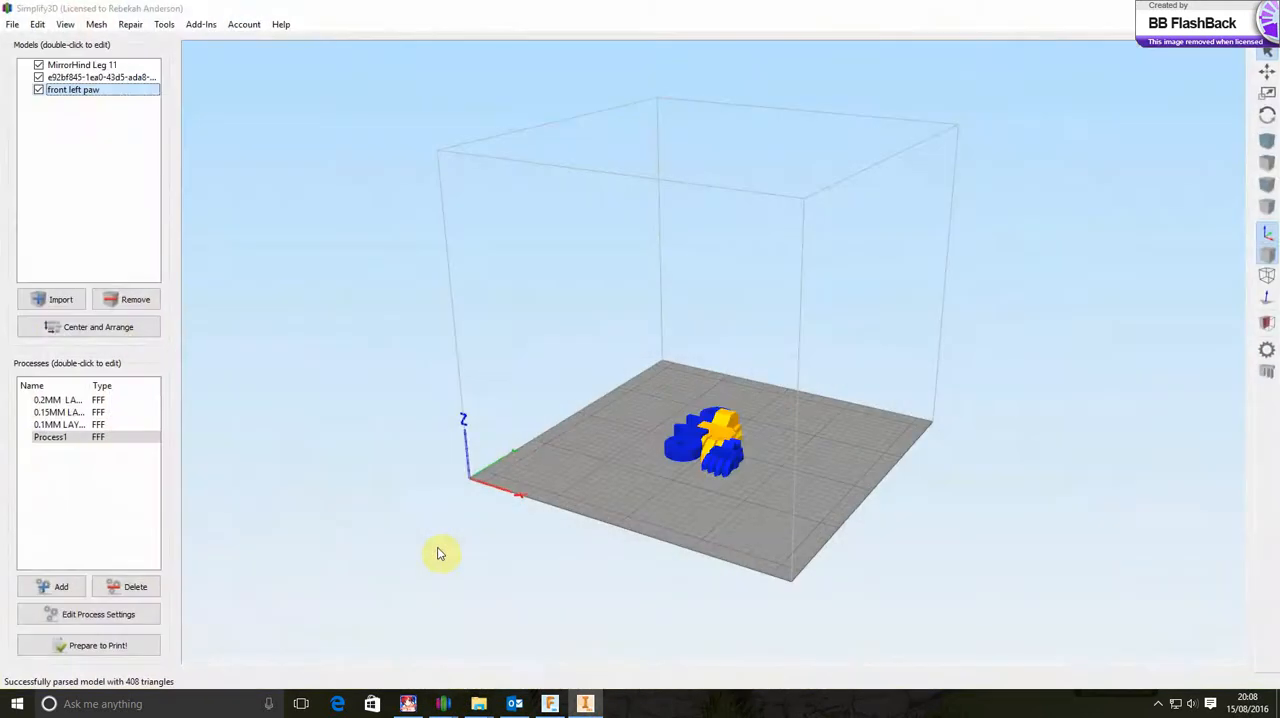
Remove all the existing models, including front left paw and MirrorHind Leg 11, from the build plate
{"action": "left_click_drag", "start_coordinate": [613, 515], "coordinate": [603, 543]}
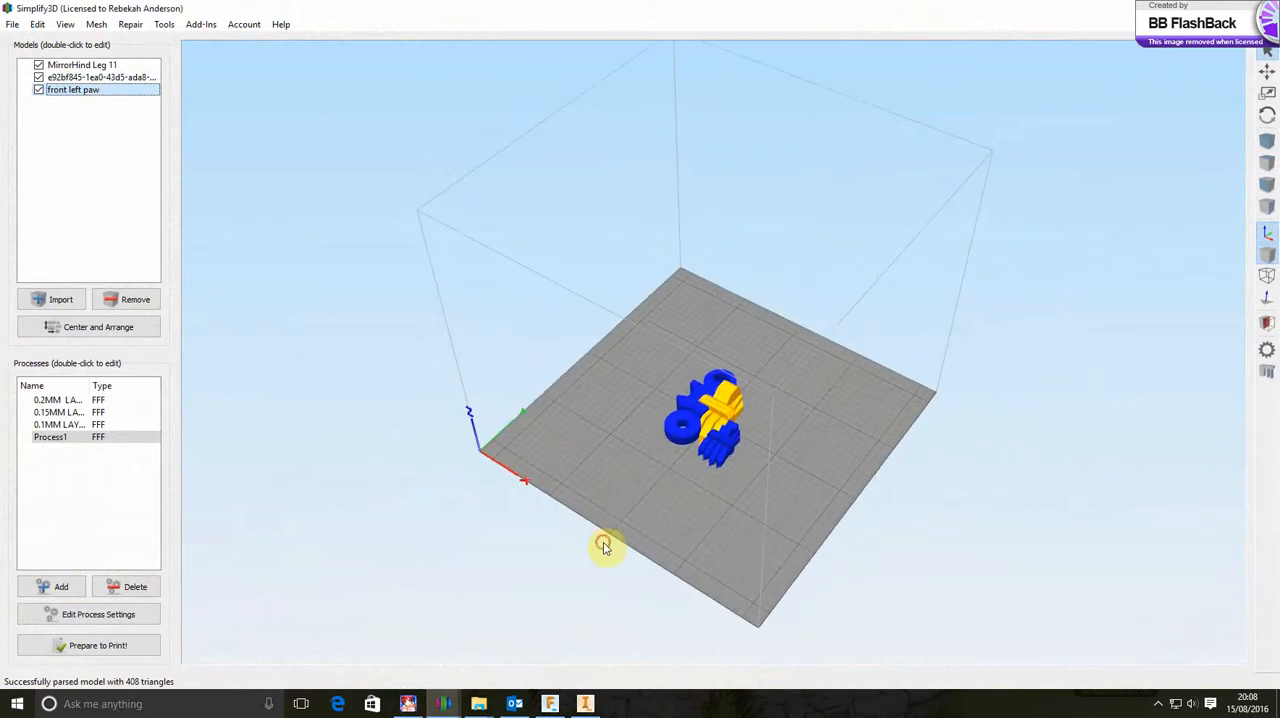
{"action": "left_click", "coordinate": [143, 302]}
{"action": "left_click", "coordinate": [144, 302]}
{"action": "left_click", "coordinate": [146, 302]}
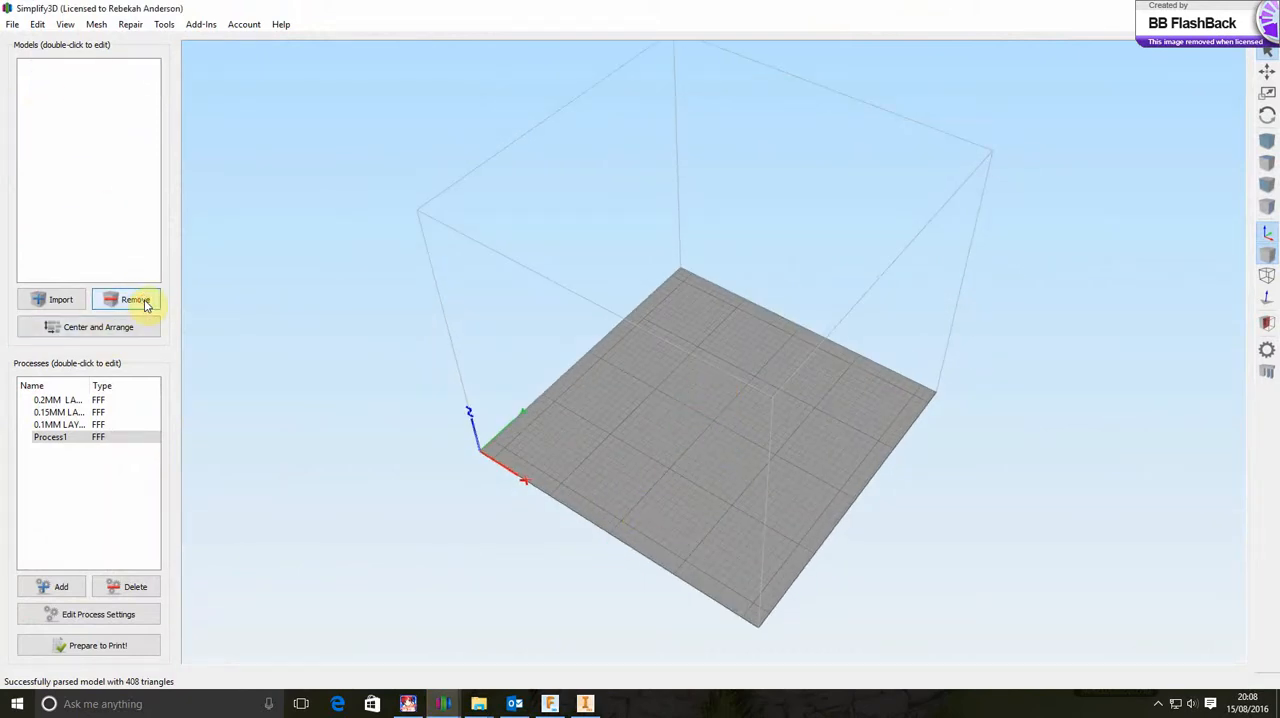
Import the Liger_phoenix_cut3.stl model from the Downloads folder
{"action": "left_click", "coordinate": [64, 303]}
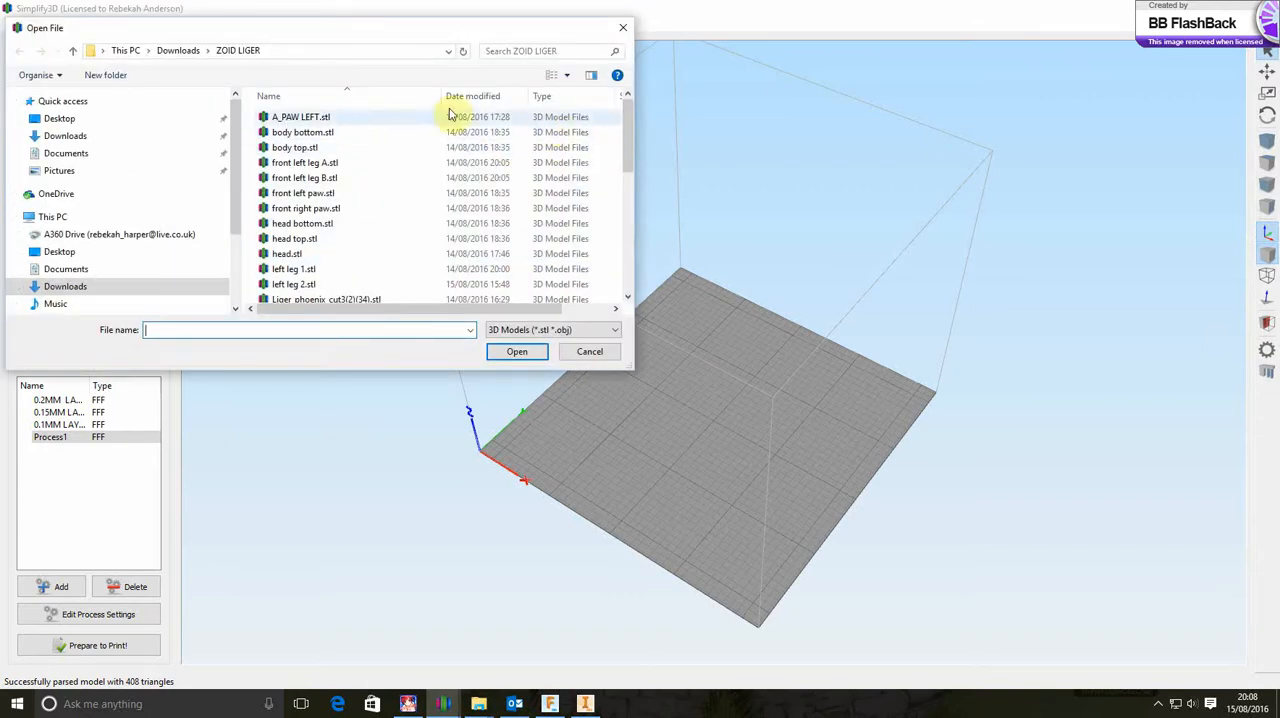
{"action": "left_click", "coordinate": [187, 50]}
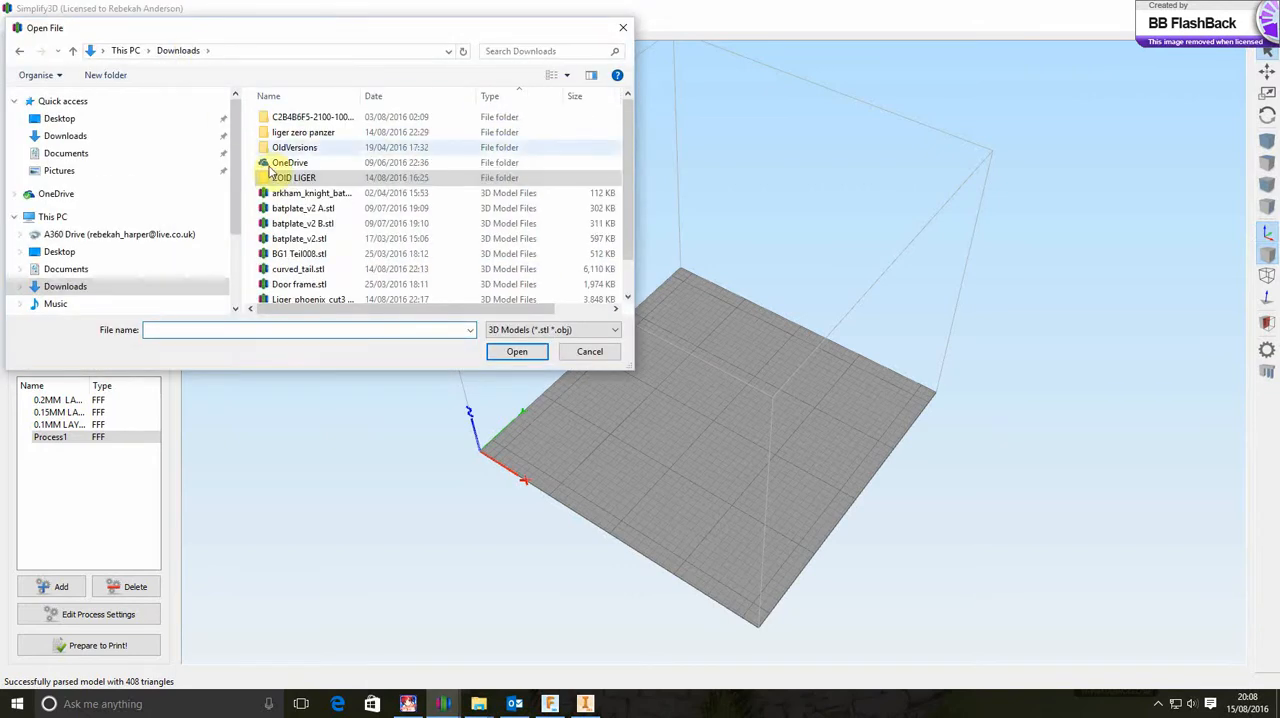
{"action": "scroll", "coordinate": [308, 210], "scroll_direction": "down", "scroll_amount": 1}
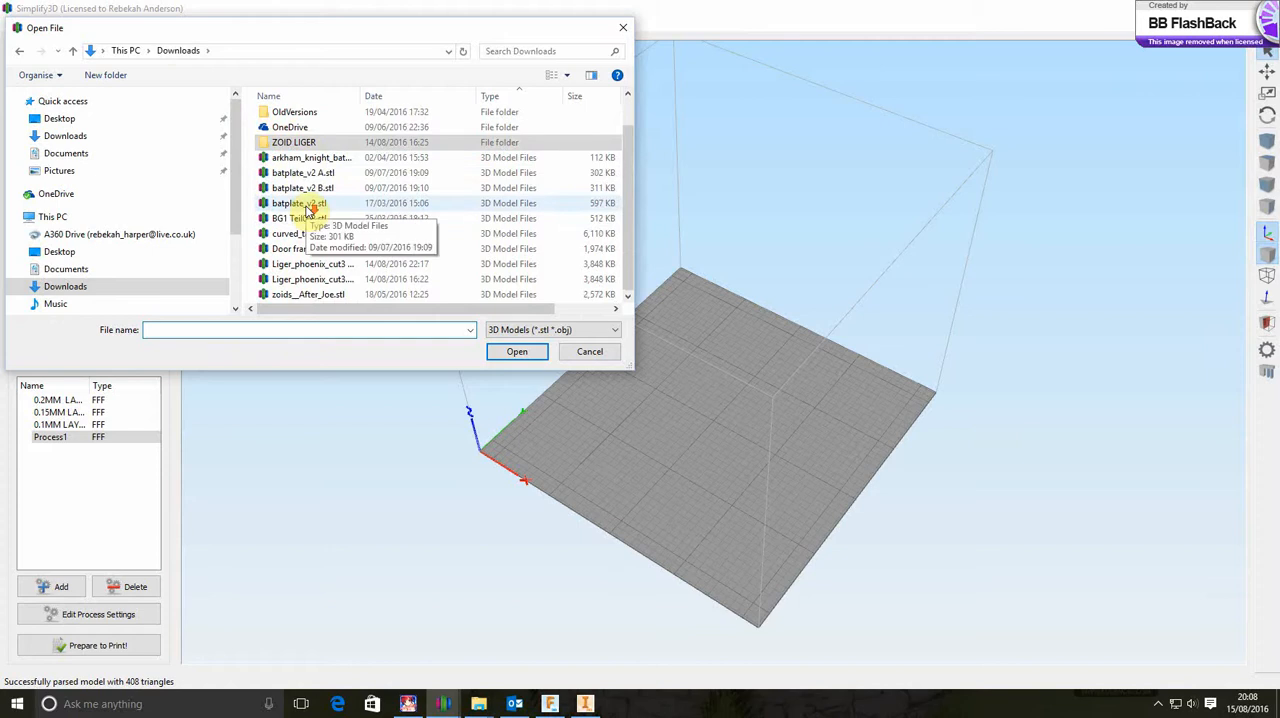
{"action": "left_click", "coordinate": [338, 280]}
{"action": "left_click", "coordinate": [504, 354]}
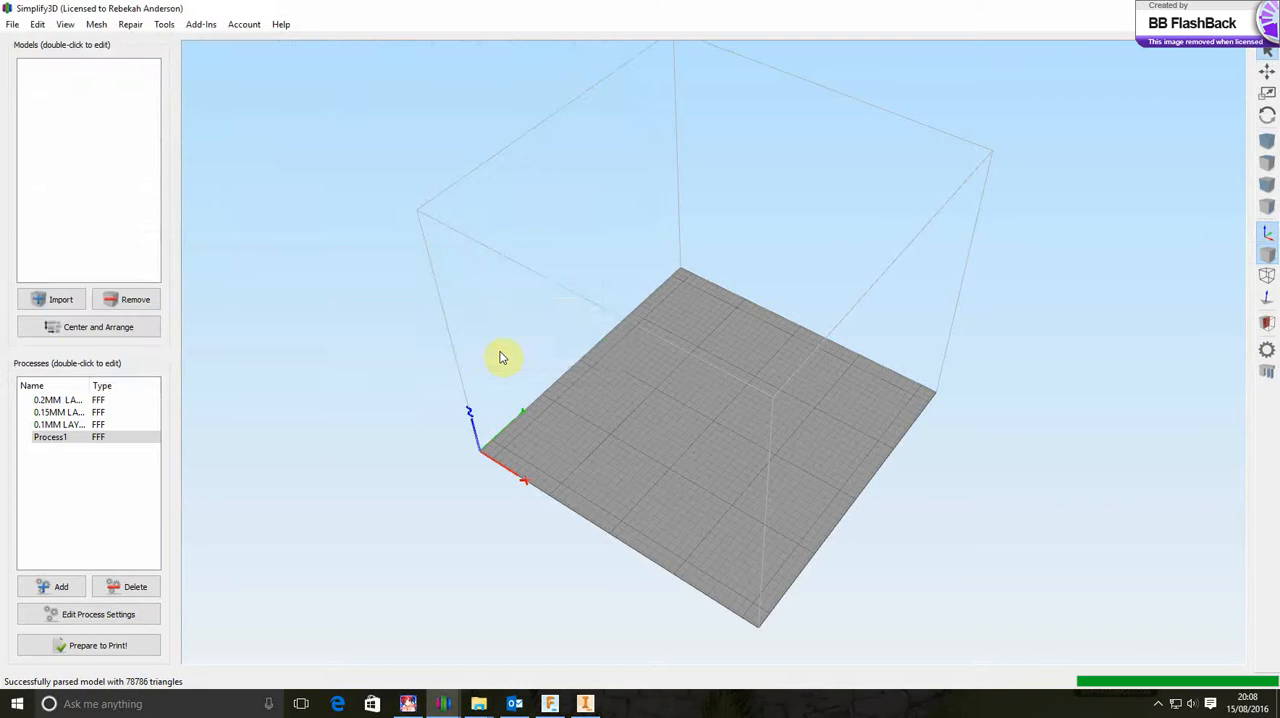
Dismiss the auto arrange error and scale the Liger_phoenix_cut3 model uniformly to 8%
{"action": "left_click", "coordinate": [740, 367]}
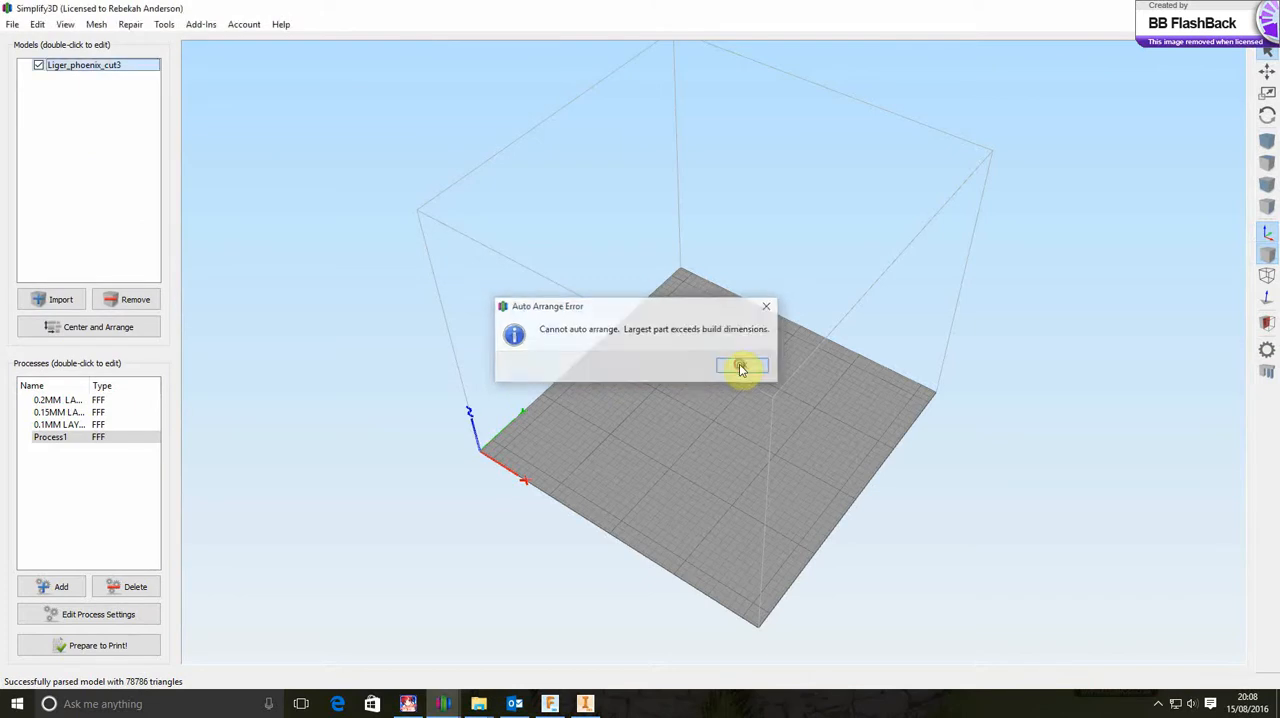
{"action": "left_click_drag", "start_coordinate": [581, 353], "coordinate": [640, 352]}
{"action": "double_click", "coordinate": [609, 317]}
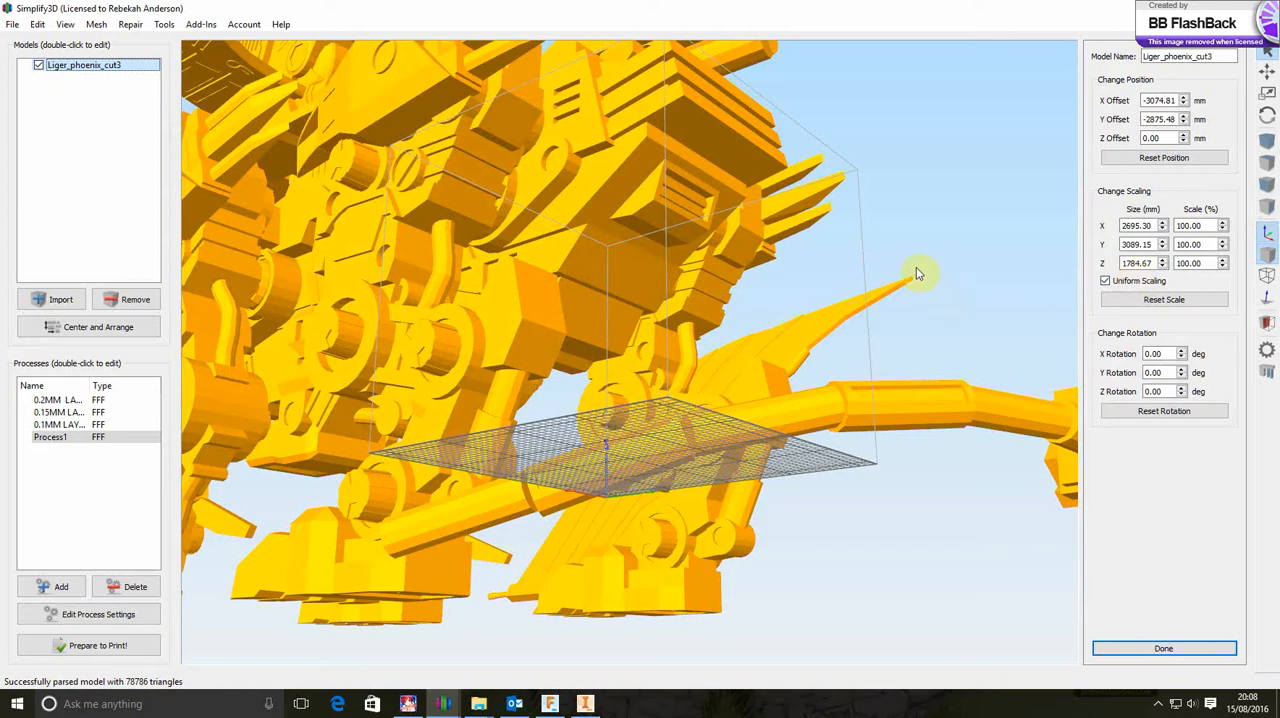
{"action": "scroll", "coordinate": [930, 268], "scroll_direction": "down", "scroll_amount": 5}
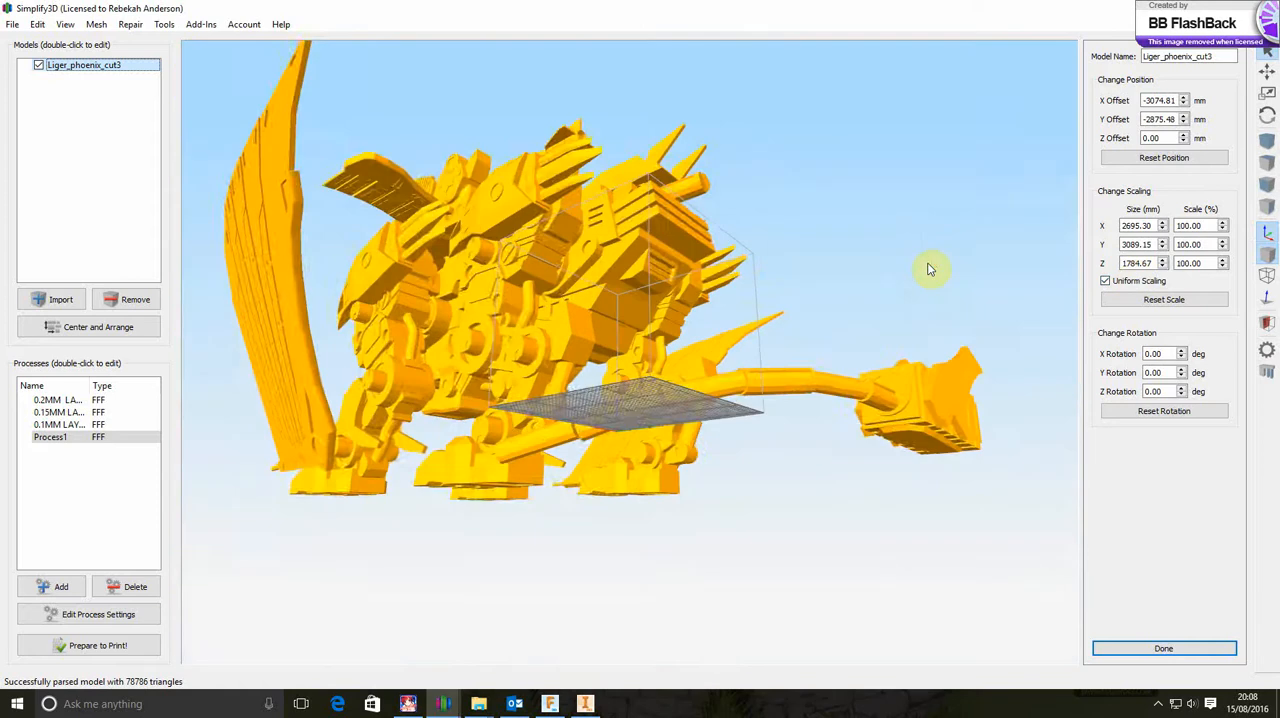
{"action": "scroll", "coordinate": [930, 268], "scroll_direction": "down", "scroll_amount": 1}
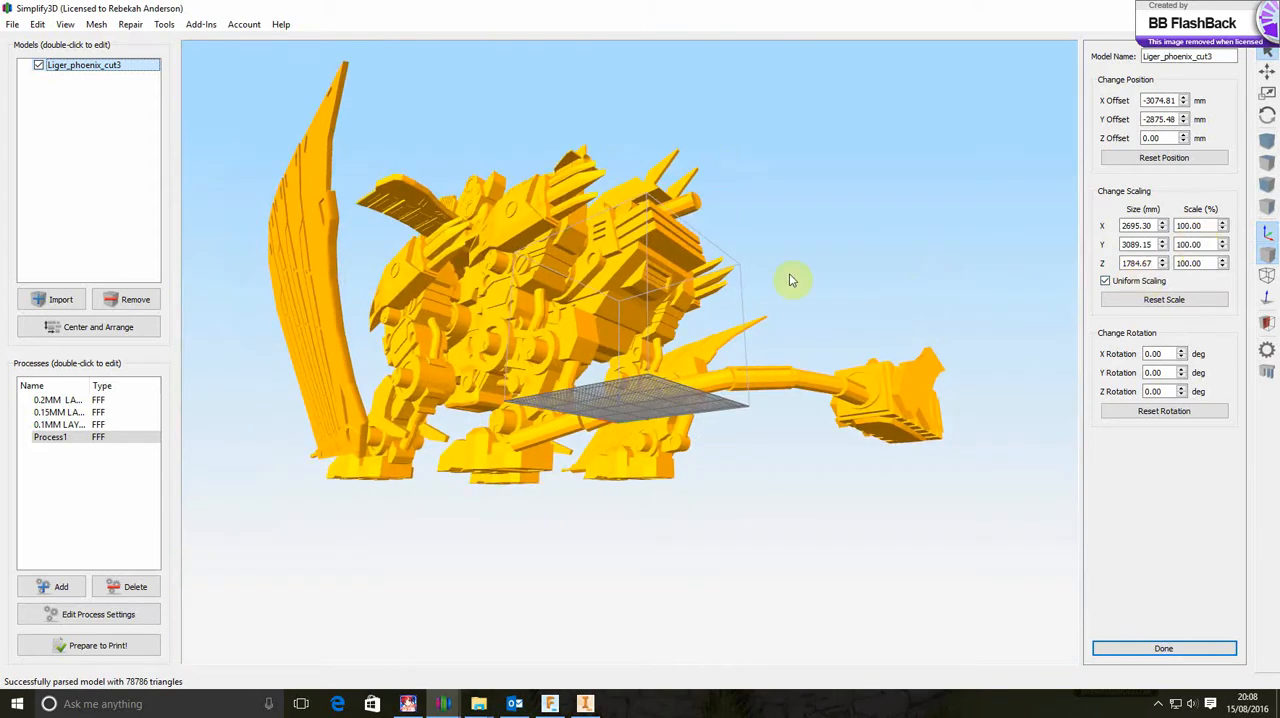
{"action": "mouse_move", "coordinate": [774, 251]}
{"action": "left_mouse_down"}
{"action": "mouse_move", "coordinate": [789, 289]}
{"action": "mouse_move", "coordinate": [771, 260]}
{"action": "left_mouse_up"}
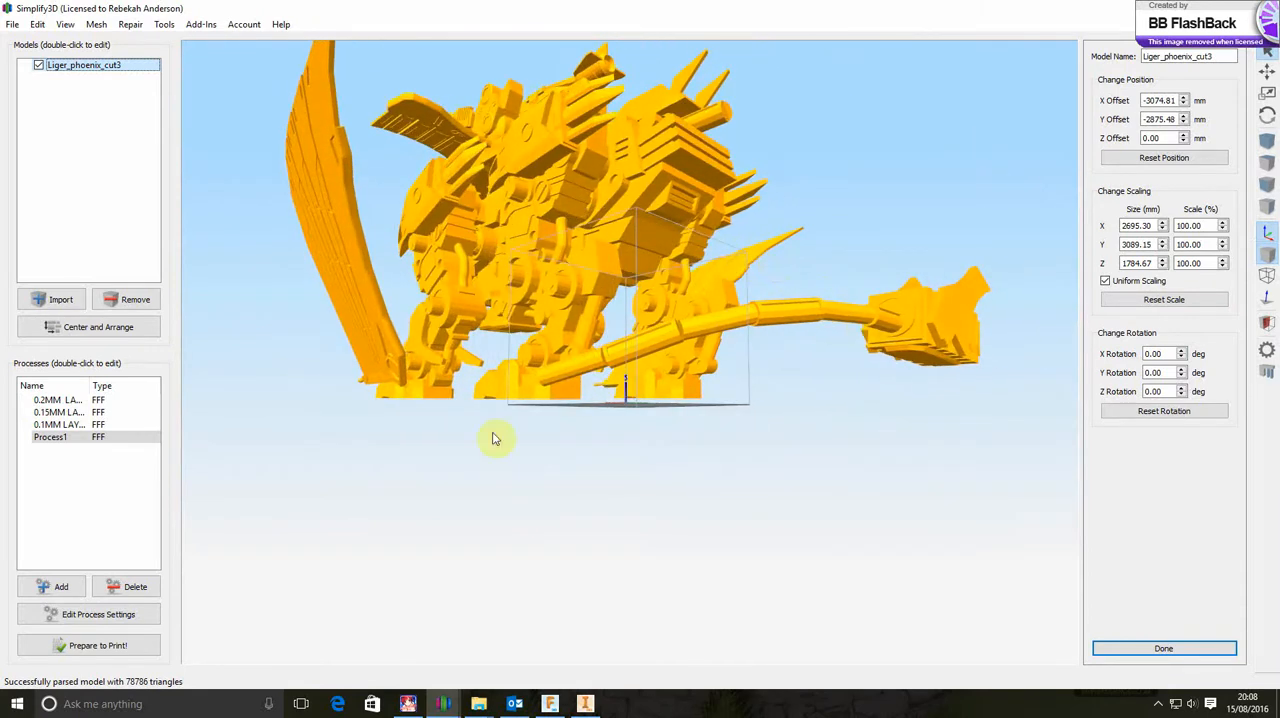
{"action": "left_click_drag", "start_coordinate": [492, 438], "coordinate": [465, 453]}
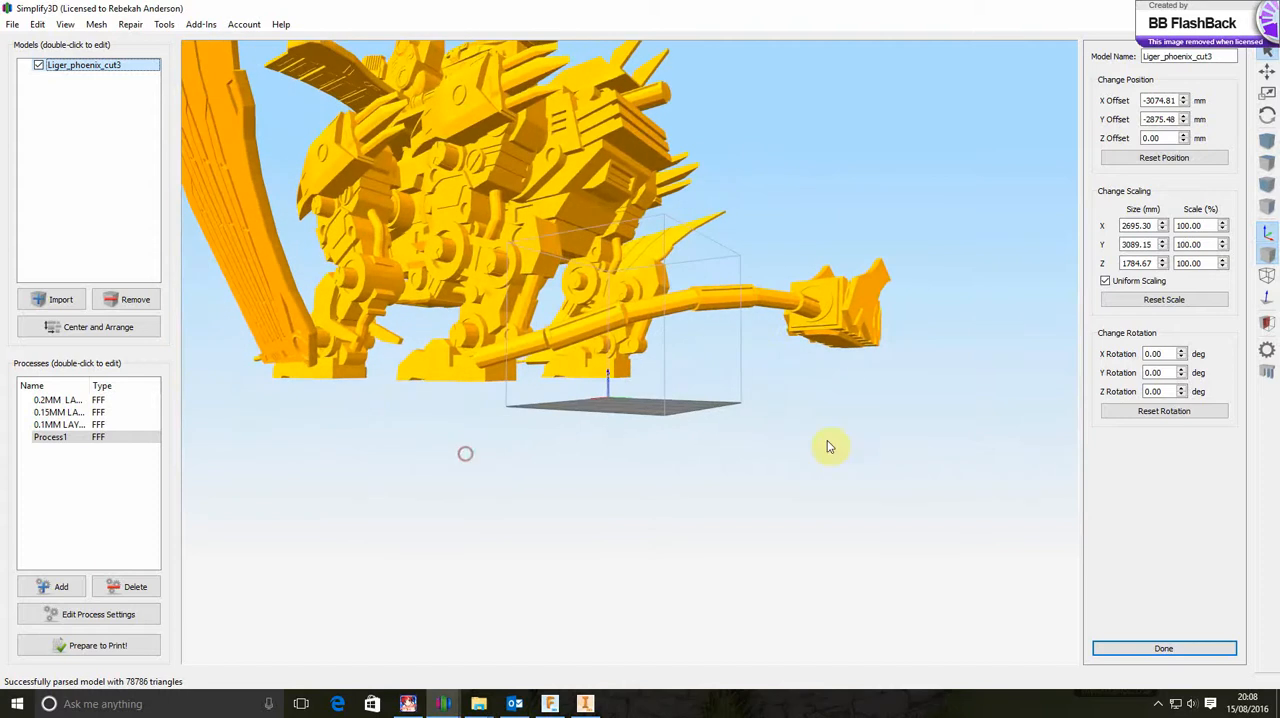
{"action": "double_click", "coordinate": [1204, 226]}
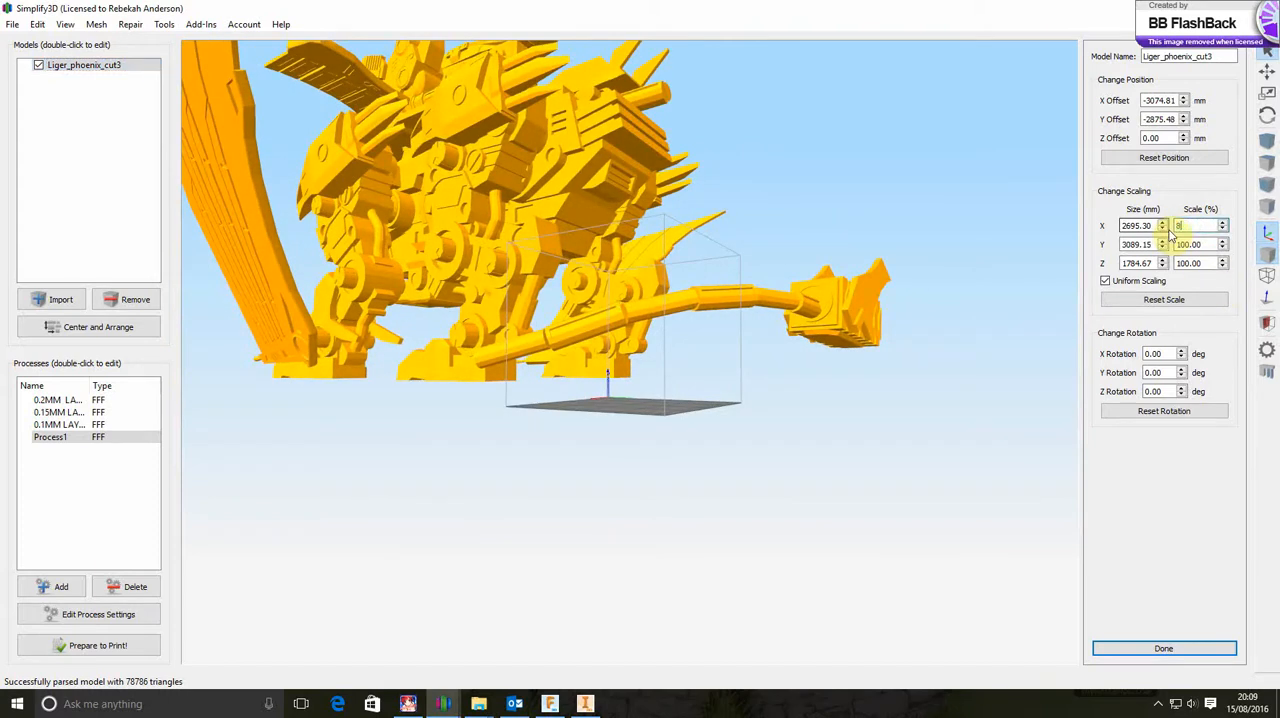
{"action": "type", "text": "8"}
{"action": "key", "text": "Return"}
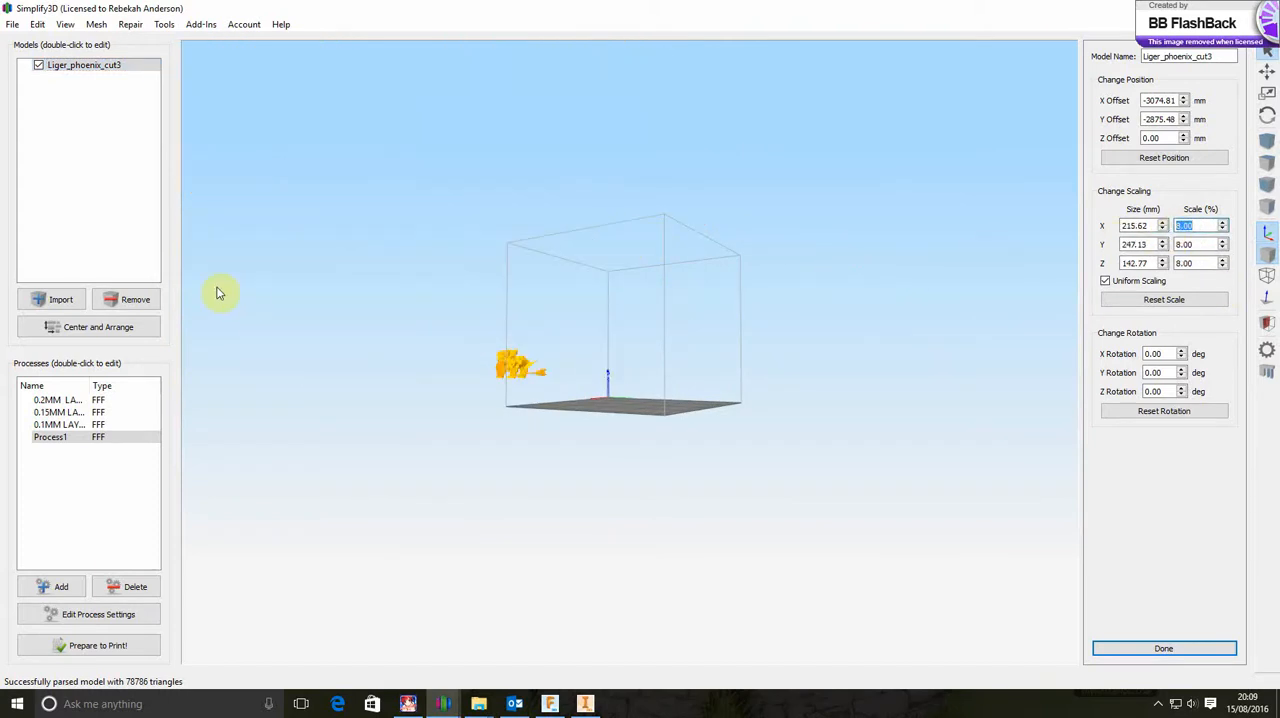
Center and arrange the scaled Liger on the build plate and inspect it from the front and side
{"action": "left_click", "coordinate": [110, 325]}
{"action": "left_click_drag", "start_coordinate": [590, 418], "coordinate": [591, 371]}
{"action": "scroll", "coordinate": [659, 372], "scroll_direction": "up", "scroll_amount": 5}
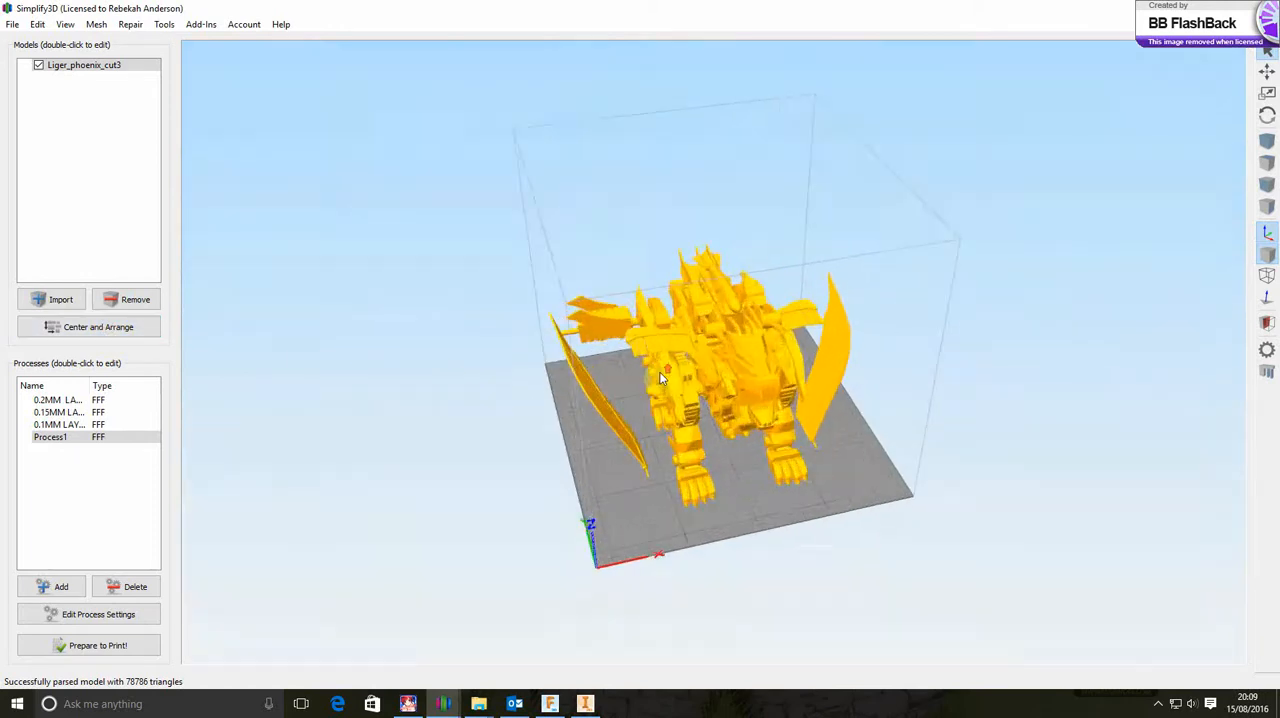
{"action": "scroll", "coordinate": [700, 420], "scroll_direction": "down", "scroll_amount": 3}
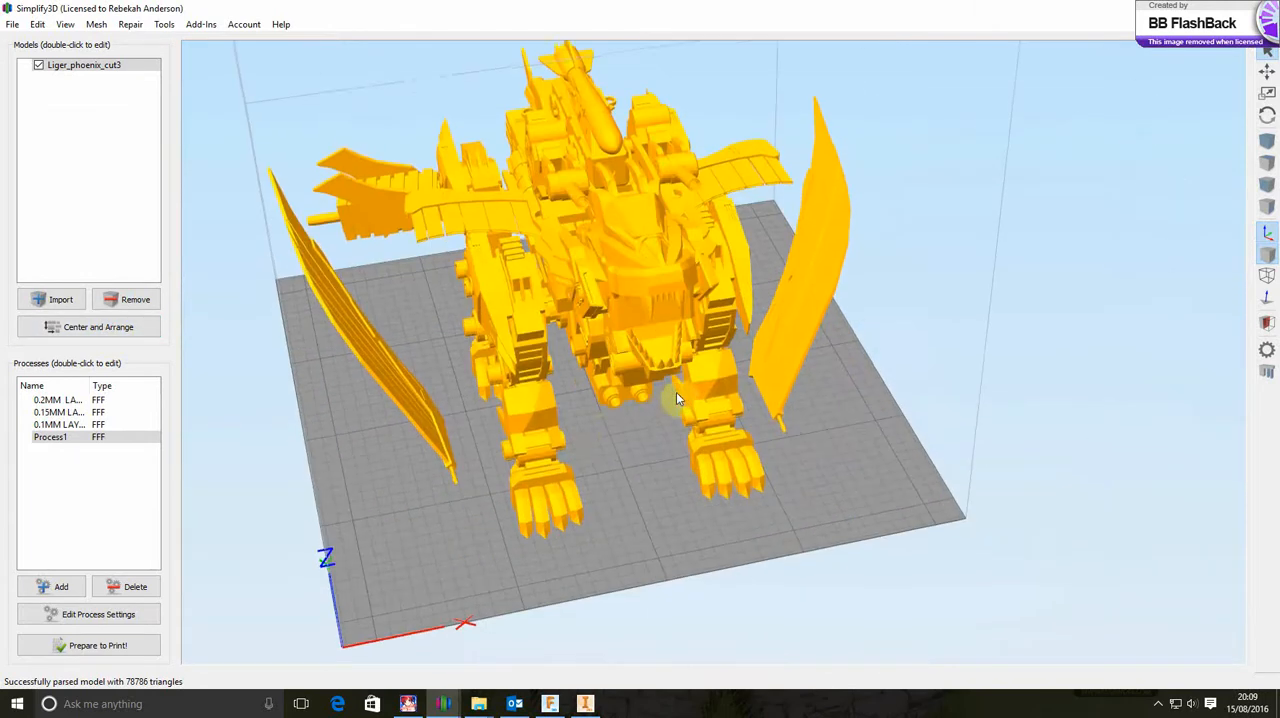
{"action": "left_click_drag", "start_coordinate": [640, 417], "coordinate": [667, 405]}
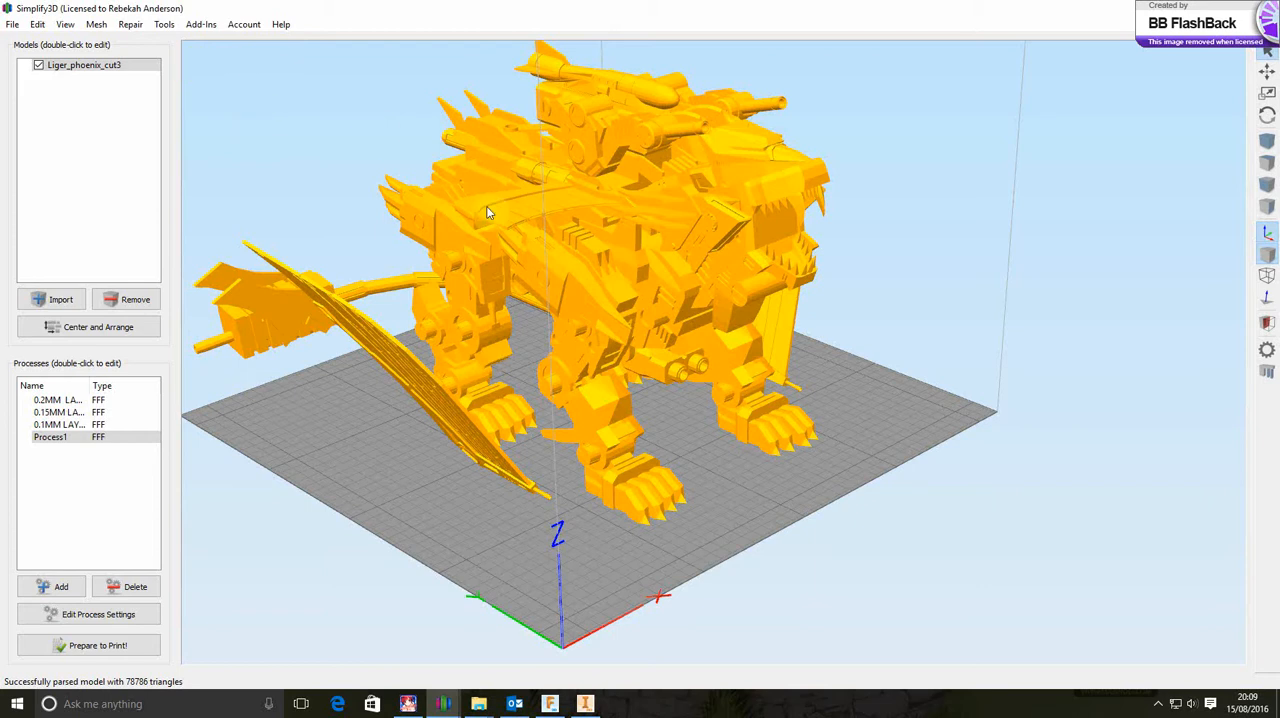
Separate the Liger mesh into its connected surfaces and look through the full list of resulting parts
{"action": "left_click", "coordinate": [96, 24]}
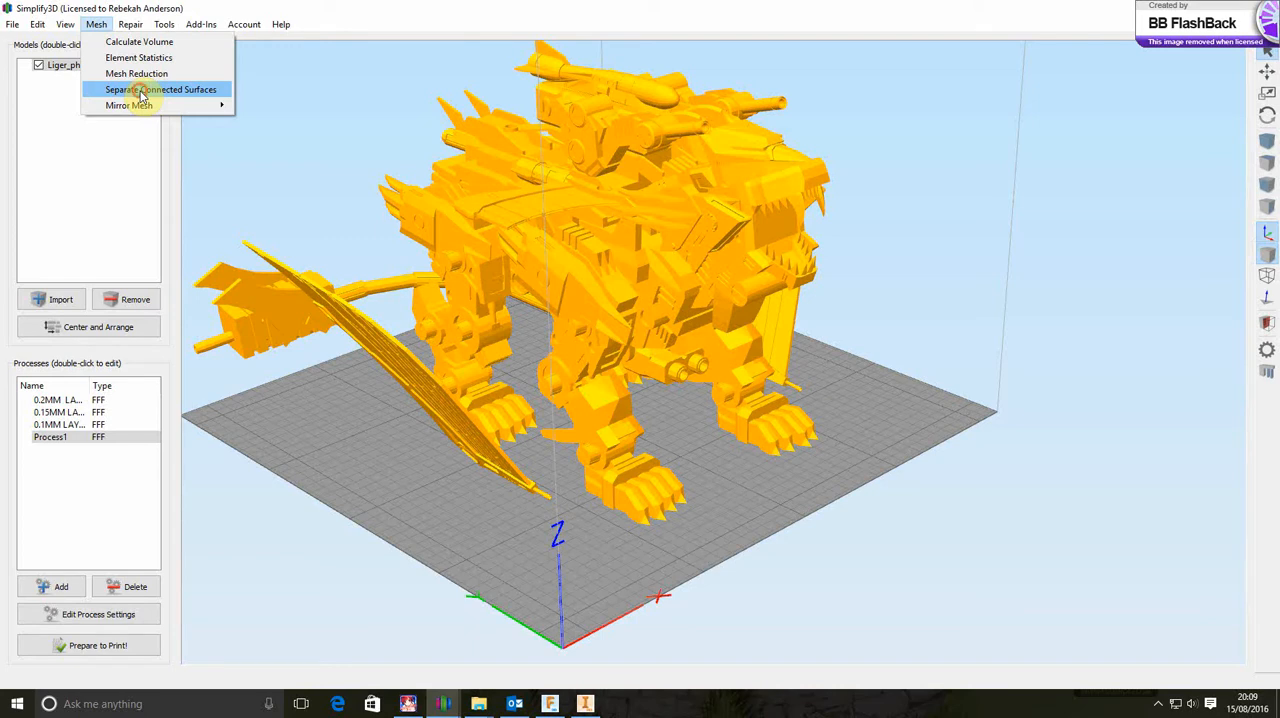
{"action": "left_click", "coordinate": [142, 91]}
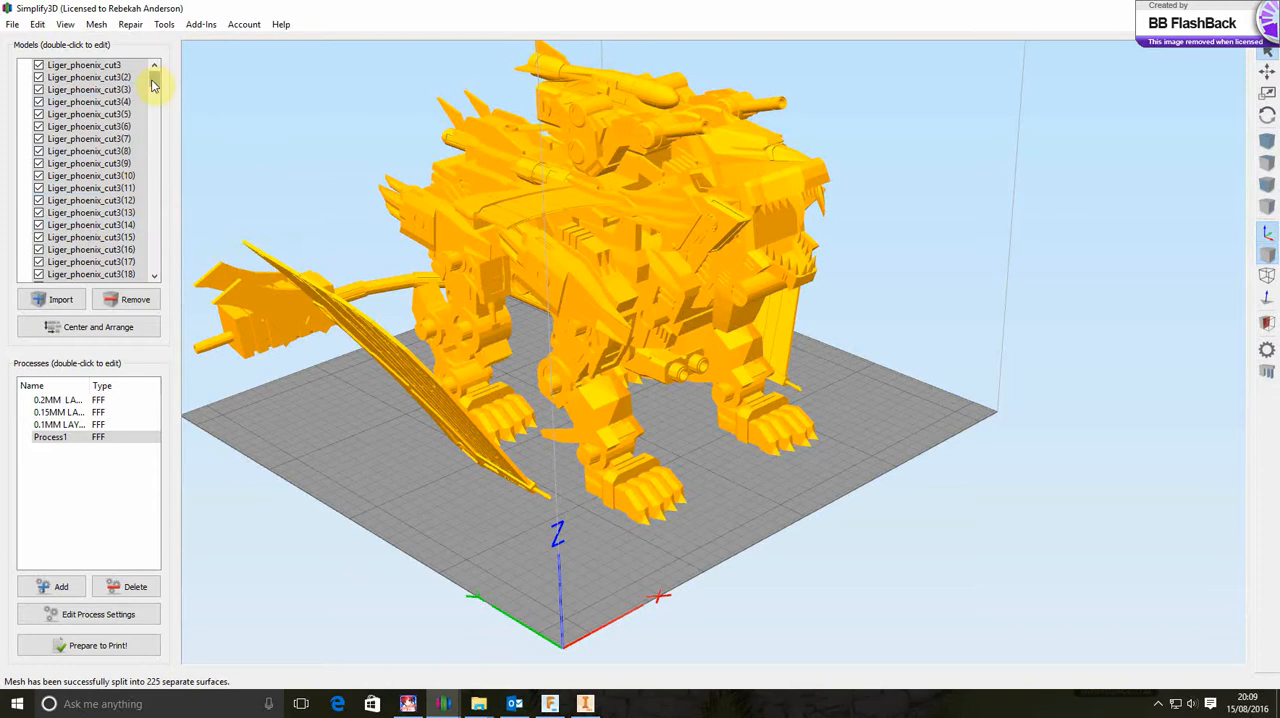
{"action": "left_click_drag", "start_coordinate": [153, 85], "coordinate": [155, 270]}
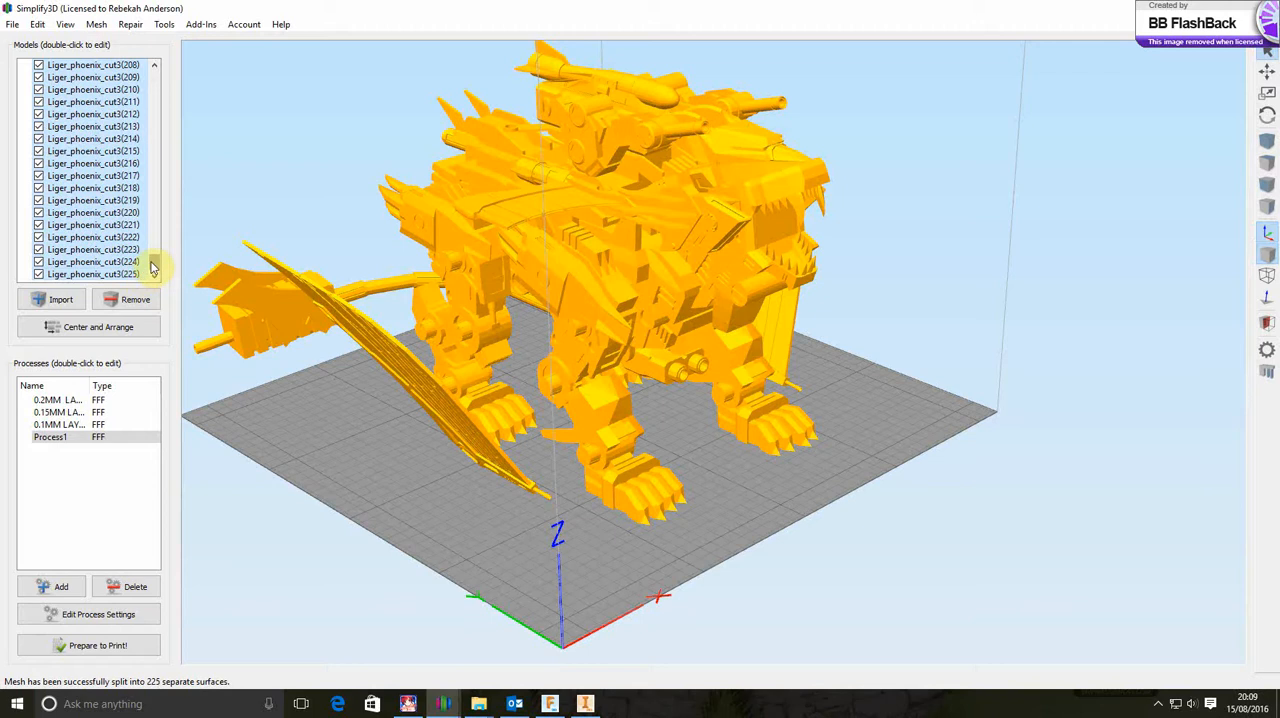
{"action": "left_click_drag", "start_coordinate": [150, 265], "coordinate": [151, 77]}
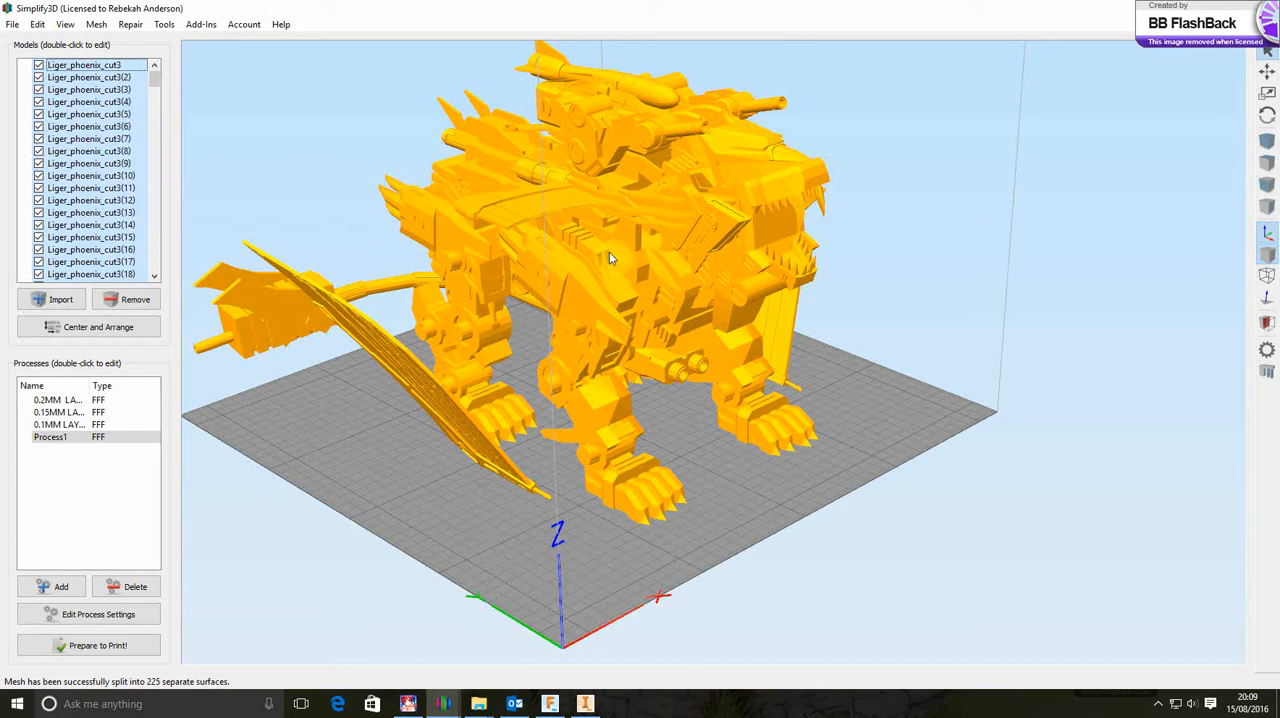
Center and arrange all the separated Liger parts and examine how they are laid out on and beyond the build plate
{"action": "left_click", "coordinate": [90, 330]}
{"action": "scroll", "coordinate": [486, 474], "scroll_direction": "up", "scroll_amount": 3}
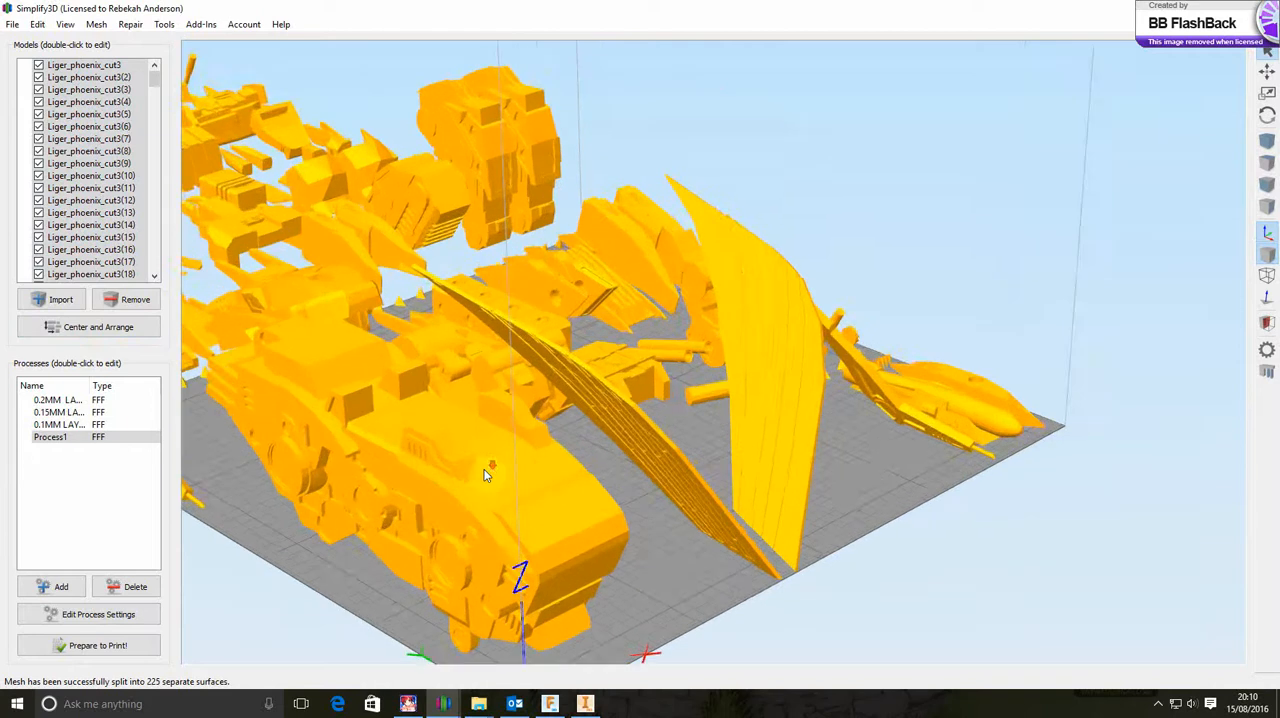
{"action": "scroll", "coordinate": [486, 474], "scroll_direction": "down", "scroll_amount": 4}
{"action": "left_click_drag", "start_coordinate": [409, 463], "coordinate": [311, 471]}
{"action": "left_click_drag", "start_coordinate": [883, 437], "coordinate": [802, 452]}
{"action": "right_click_drag", "start_coordinate": [889, 480], "coordinate": [757, 480]}
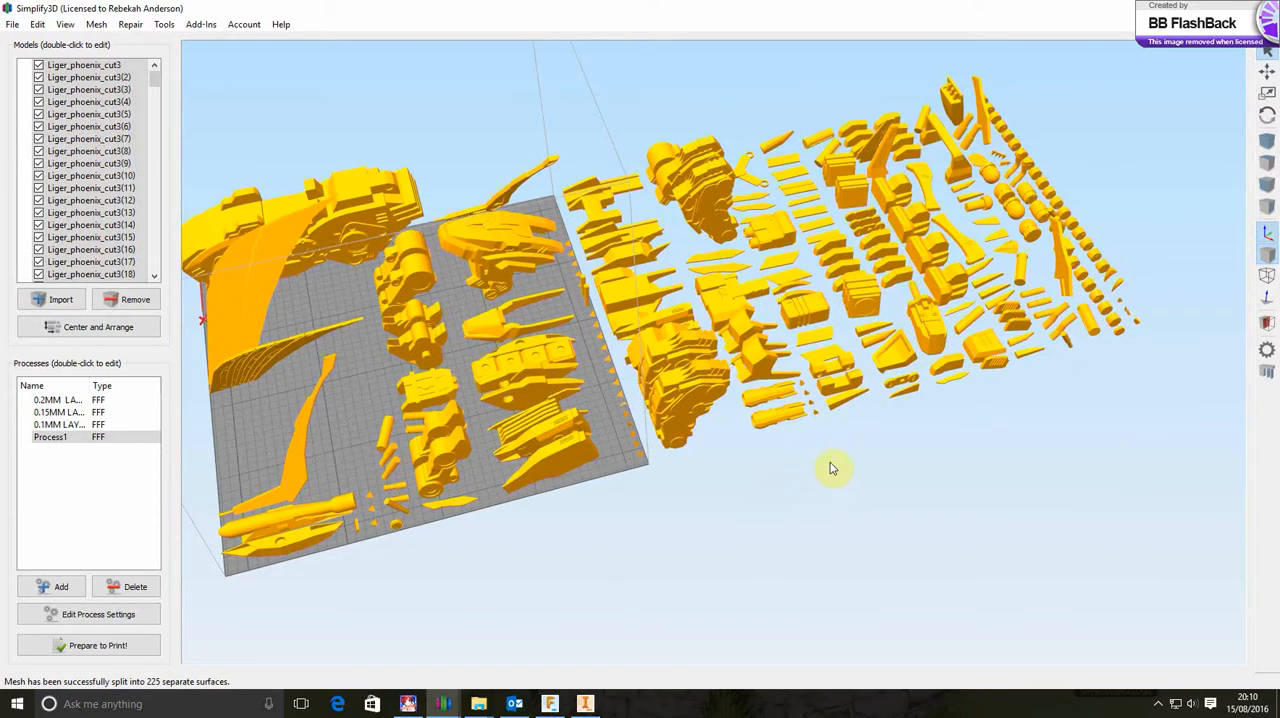
{"action": "mouse_move", "coordinate": [843, 457]}
{"action": "left_mouse_down"}
{"action": "mouse_move", "coordinate": [814, 466]}
{"action": "mouse_move", "coordinate": [810, 447]}
{"action": "mouse_move", "coordinate": [823, 477]}
{"action": "mouse_move", "coordinate": [843, 457]}
{"action": "left_mouse_up"}
{"action": "scroll", "coordinate": [614, 430], "scroll_direction": "up", "scroll_amount": 5}
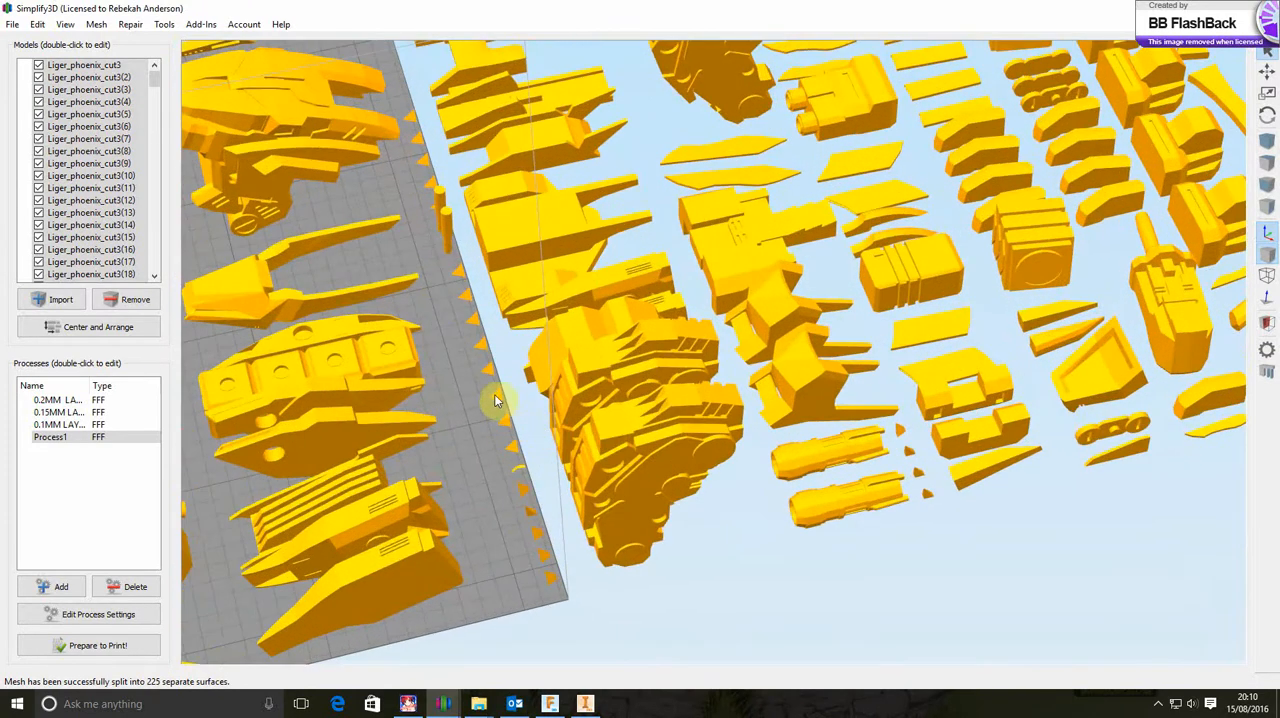
{"action": "scroll", "coordinate": [500, 386], "scroll_direction": "down", "scroll_amount": 5}
{"action": "scroll", "coordinate": [499, 381], "scroll_direction": "down", "scroll_amount": 2}
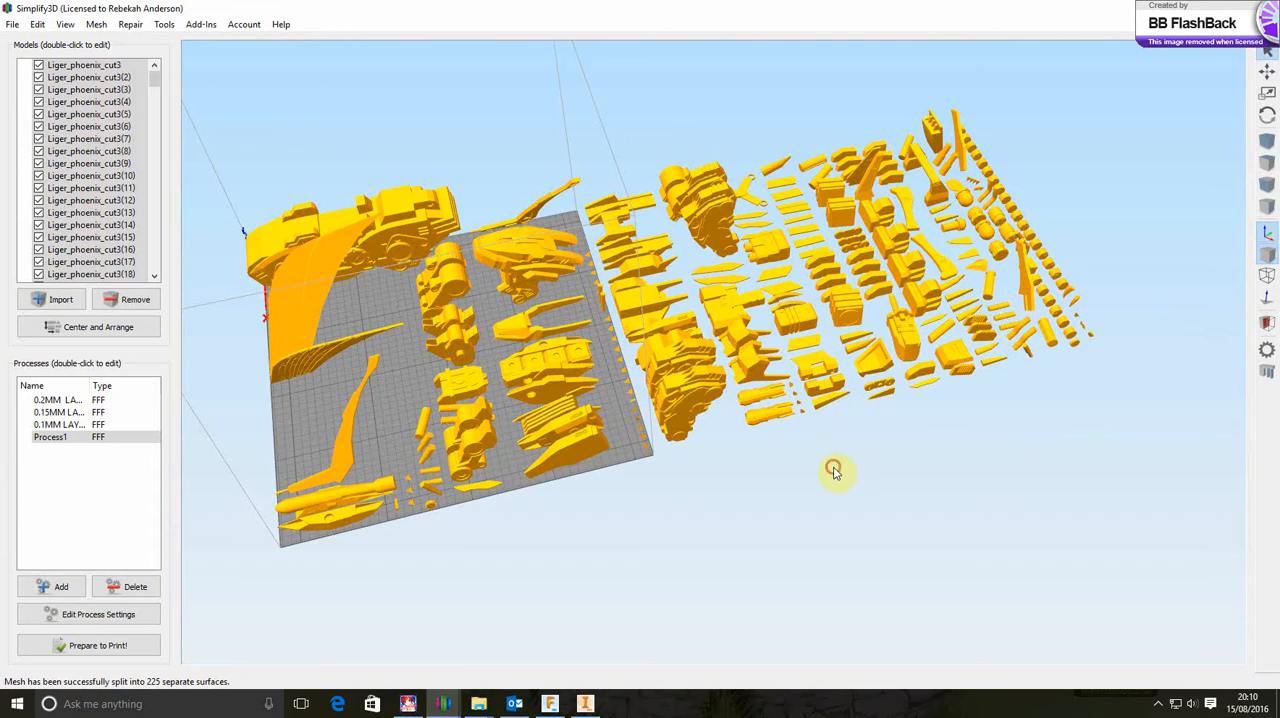
{"action": "mouse_move", "coordinate": [831, 466]}
{"action": "left_mouse_down"}
{"action": "mouse_move", "coordinate": [771, 480]}
{"action": "mouse_move", "coordinate": [778, 437]}
{"action": "mouse_move", "coordinate": [746, 423]}
{"action": "mouse_move", "coordinate": [697, 431]}
{"action": "mouse_move", "coordinate": [800, 440]}
{"action": "mouse_move", "coordinate": [826, 462]}
{"action": "left_mouse_up"}
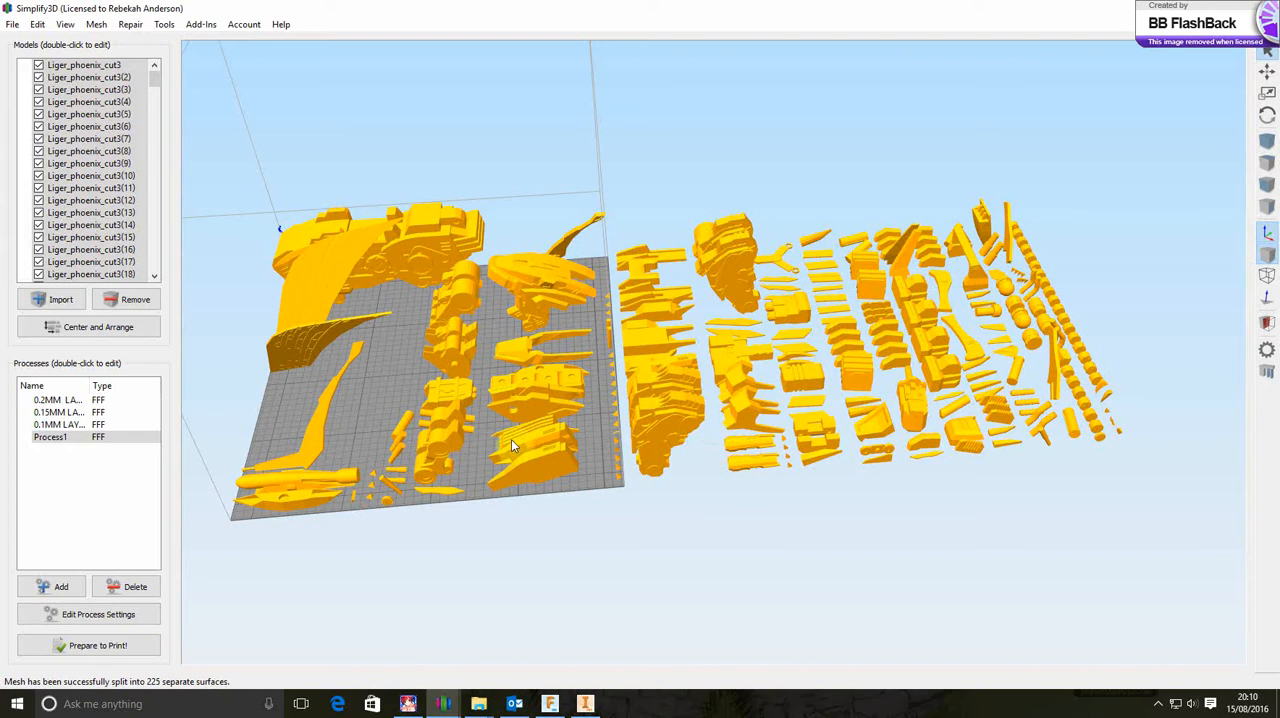
Undo the auto-arrangement of the separated parts and view the Liger from the front
{"action": "left_click", "coordinate": [38, 24]}
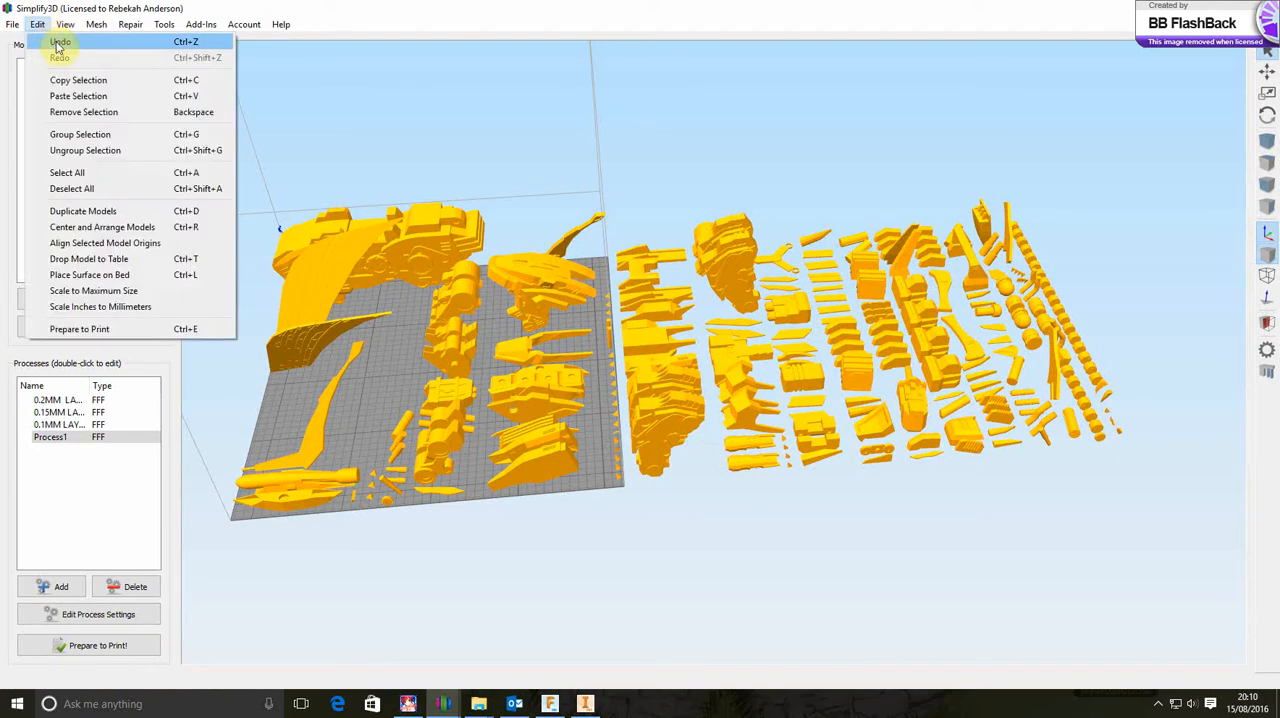
{"action": "left_click", "coordinate": [58, 43]}
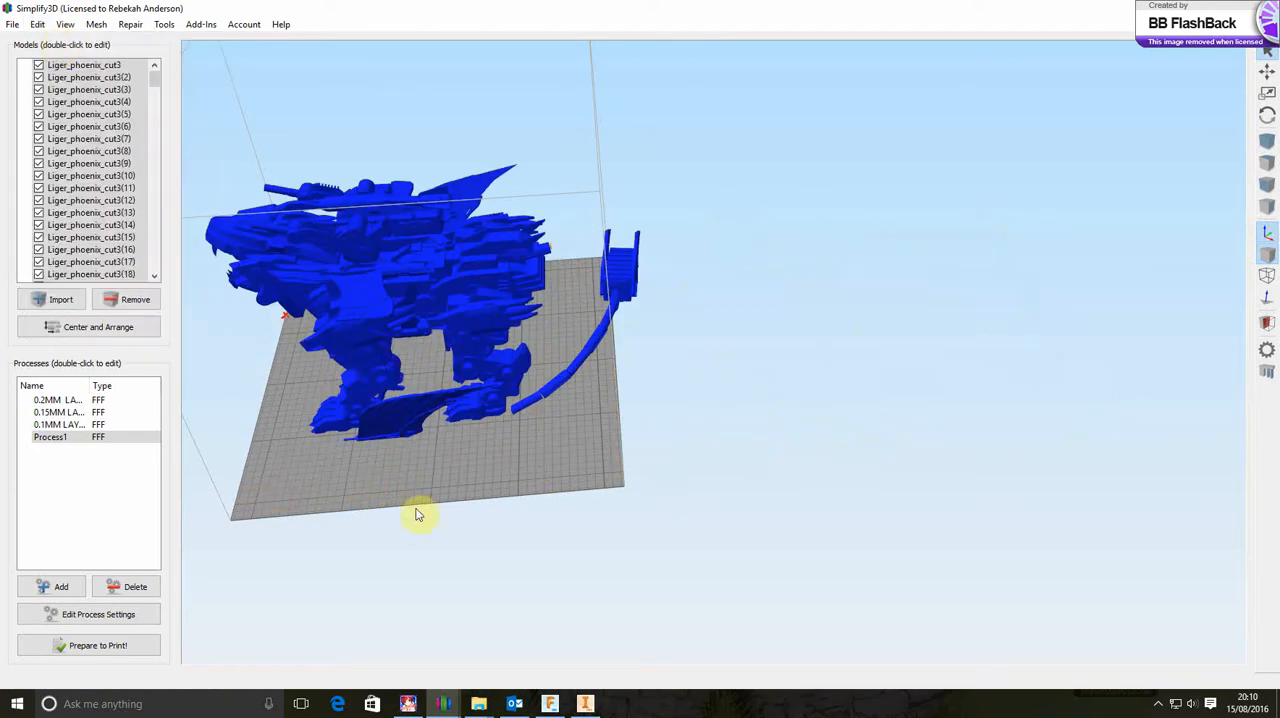
{"action": "left_click_drag", "start_coordinate": [414, 512], "coordinate": [594, 494]}
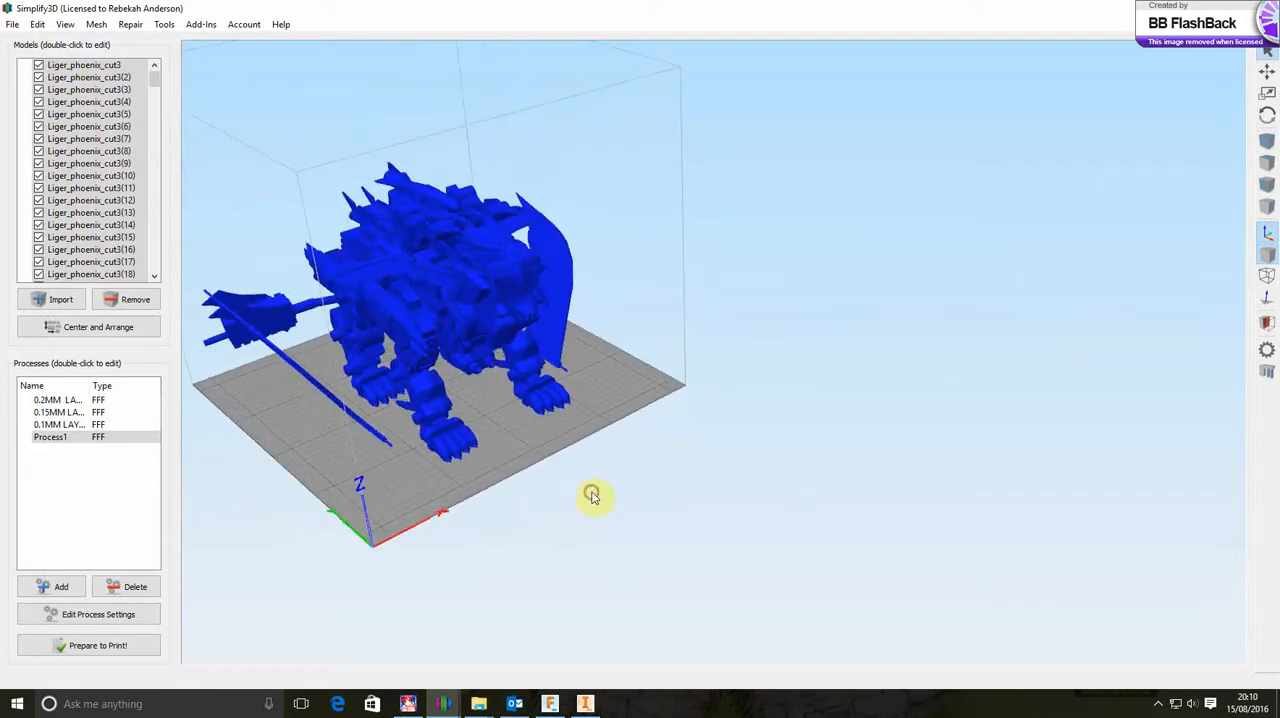
Select Liger_phoenix_cut3(7) in the model list and examine where that part sits on the Liger's body
{"action": "left_click", "coordinate": [75, 67]}
{"action": "left_click", "coordinate": [92, 139]}
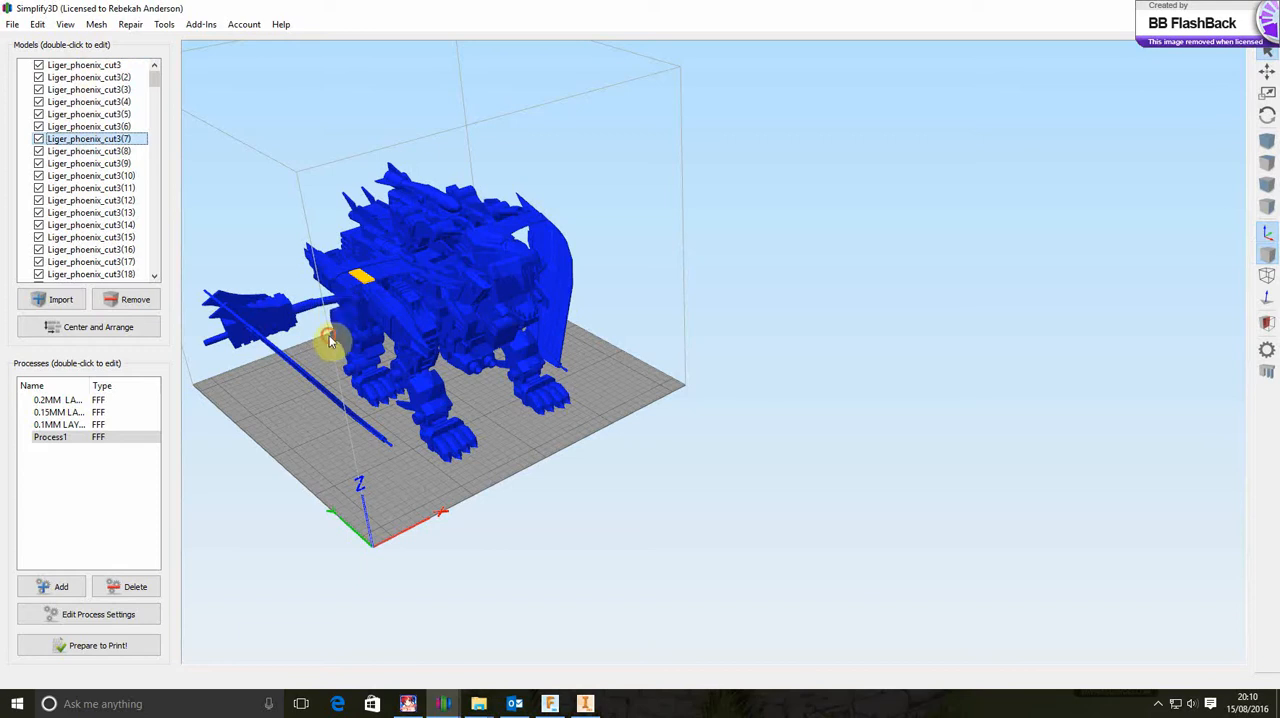
{"action": "left_click_drag", "start_coordinate": [329, 343], "coordinate": [391, 354]}
{"action": "scroll", "coordinate": [436, 309], "scroll_direction": "up", "scroll_amount": 4}
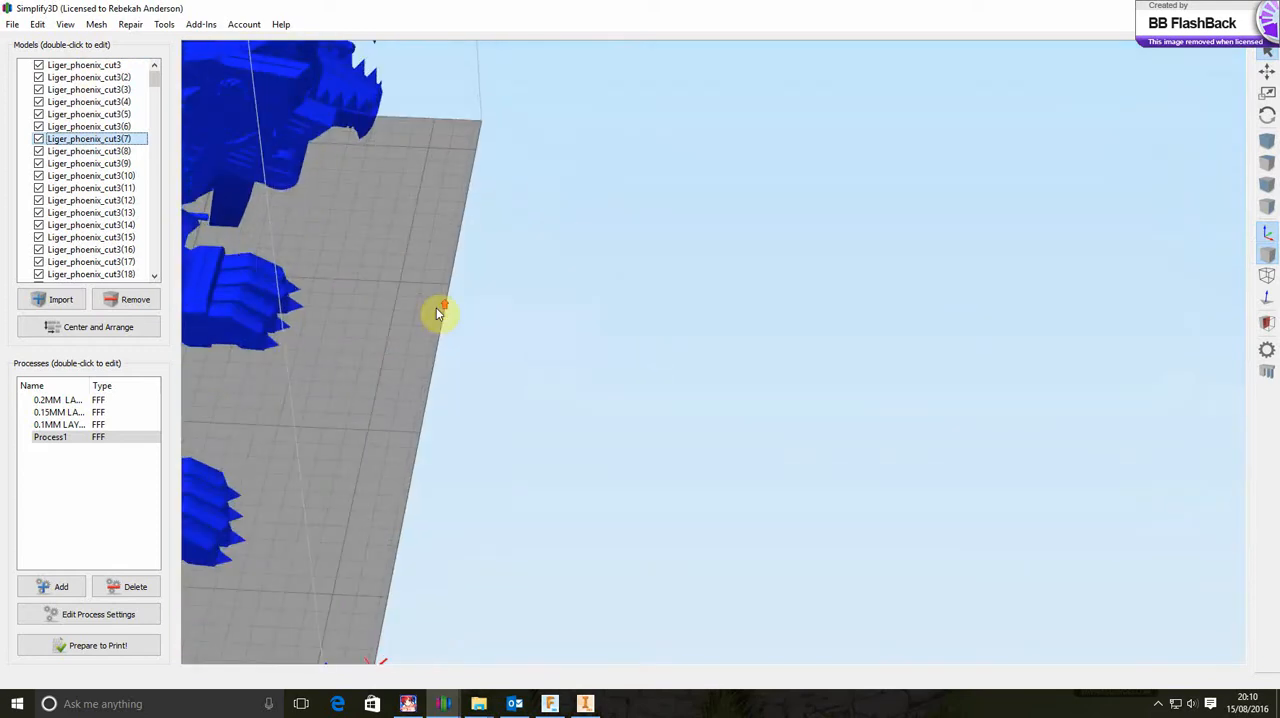
{"action": "right_click_drag", "start_coordinate": [436, 307], "coordinate": [737, 360]}
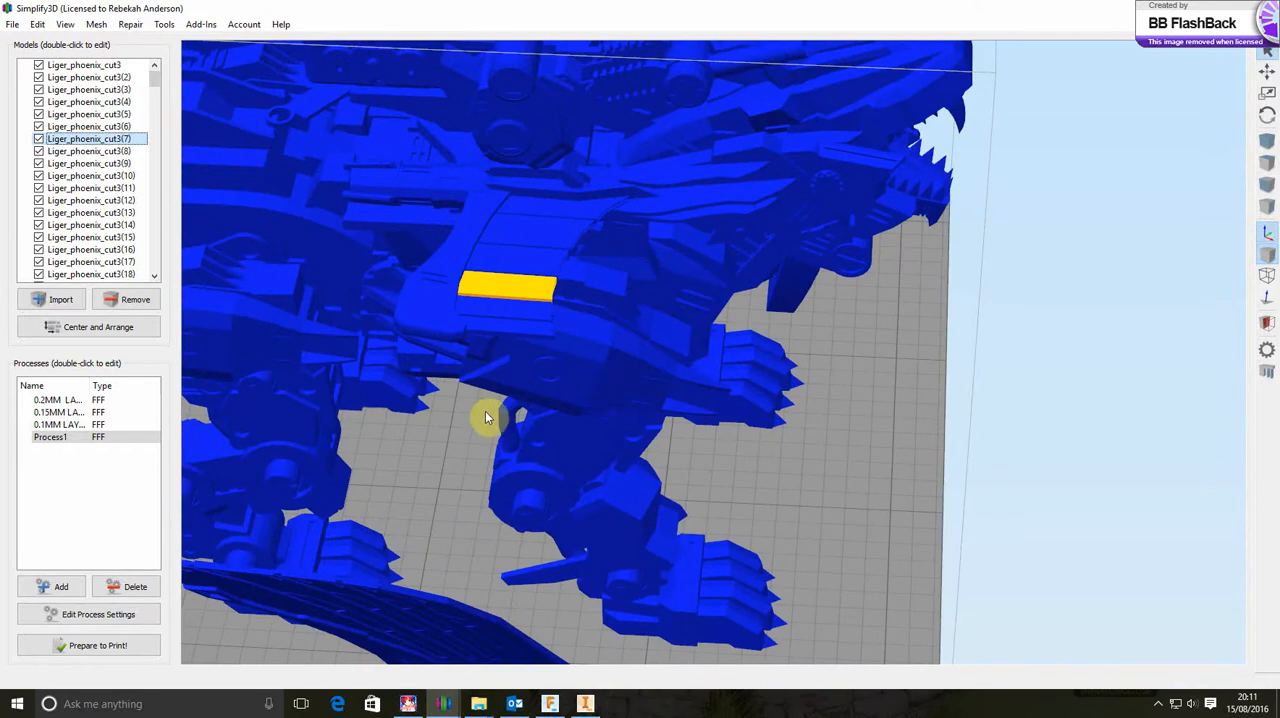
{"action": "right_click_drag", "start_coordinate": [880, 437], "coordinate": [900, 371]}
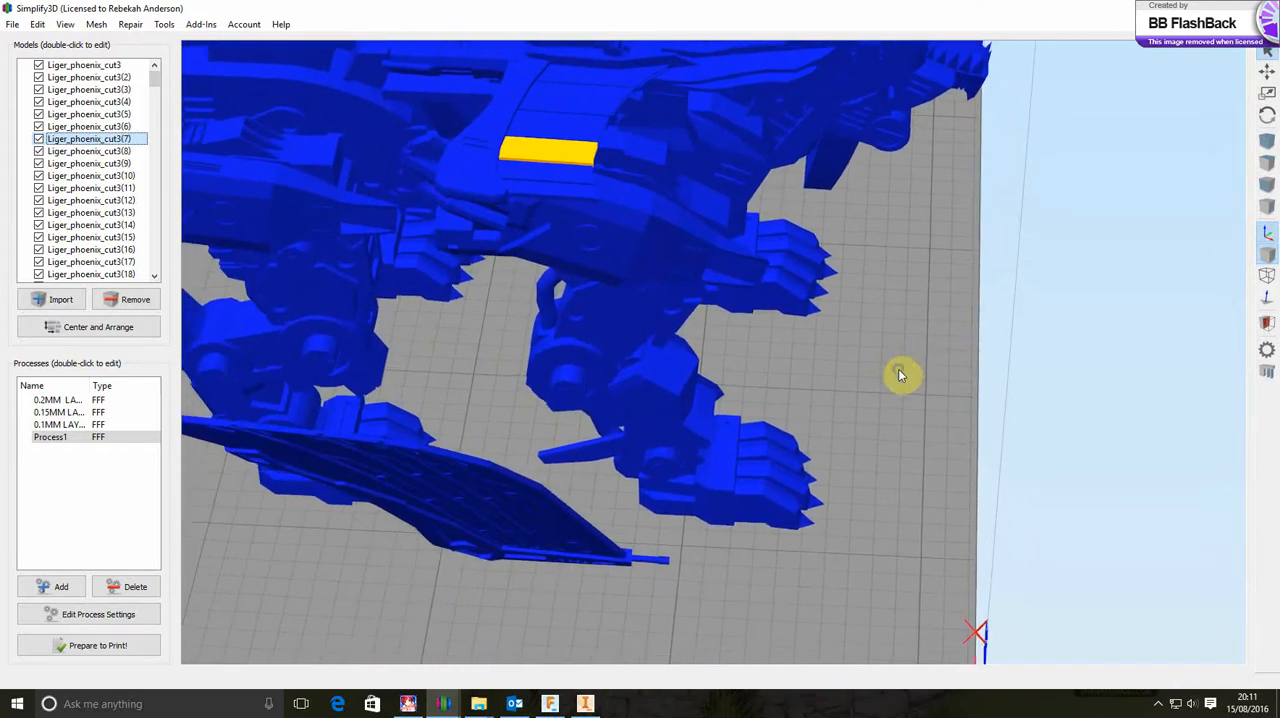
{"action": "left_click_drag", "start_coordinate": [921, 449], "coordinate": [435, 390]}
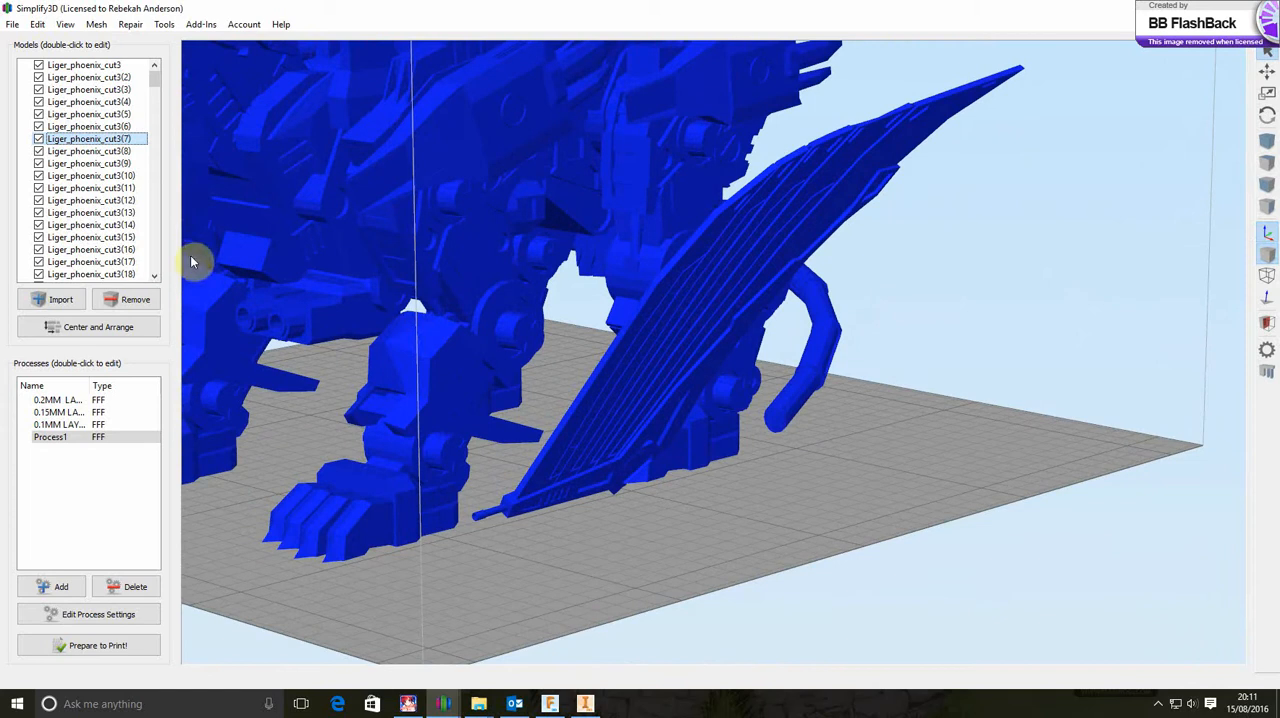
Select the four claws, the toes and the main body of the Liger's front paw beside the wing together
{"action": "left_click", "coordinate": [270, 544]}
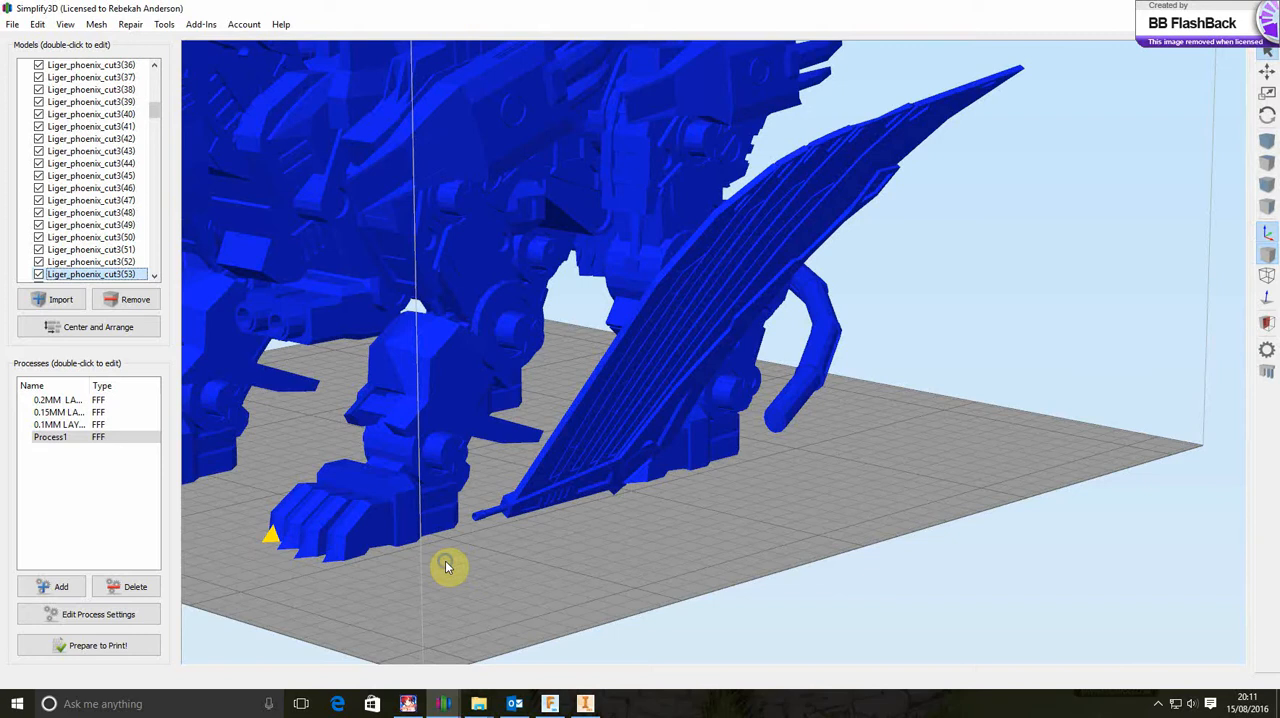
{"action": "left_click_drag", "start_coordinate": [447, 567], "coordinate": [515, 575]}
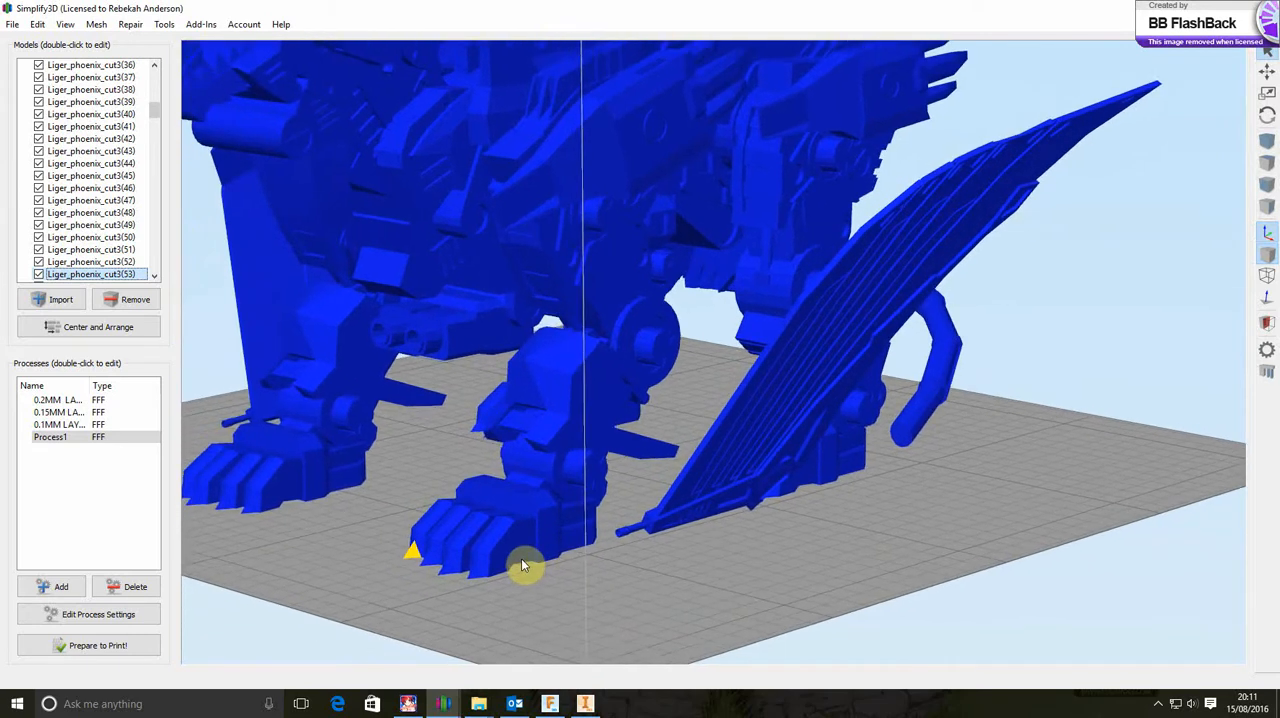
{"action": "left_click", "coordinate": [428, 562], "text": "ctrl"}
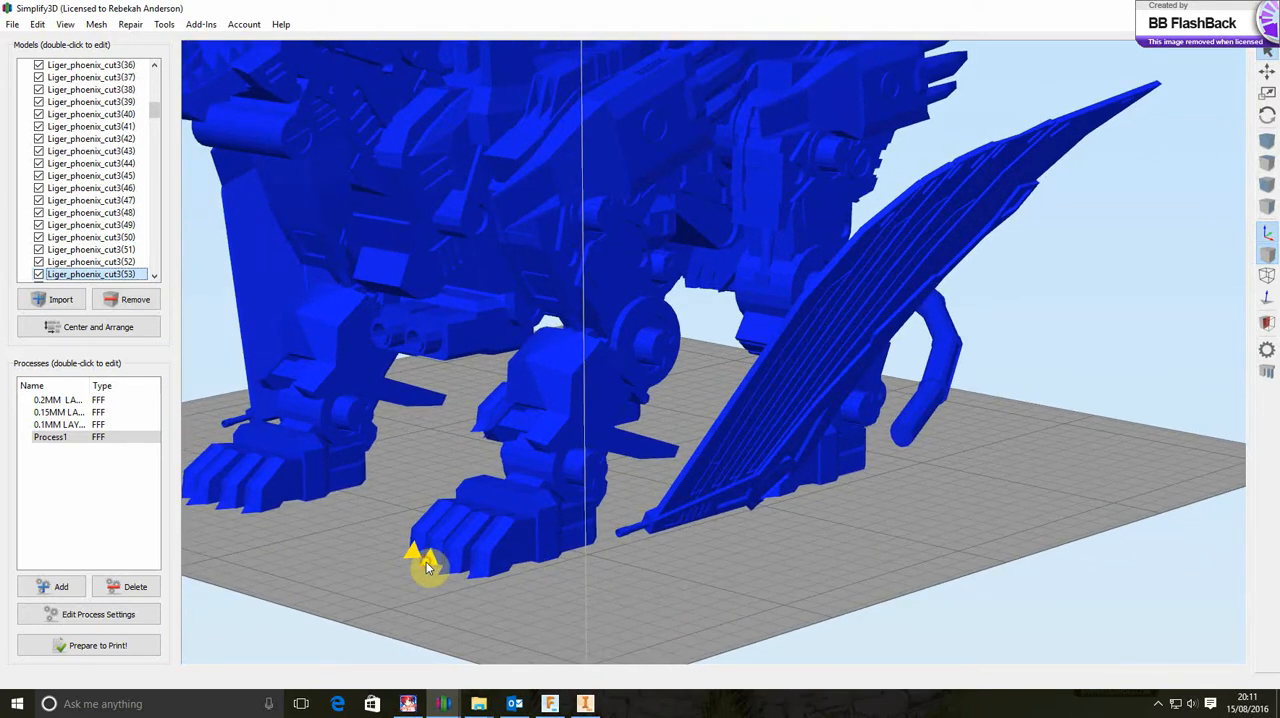
{"action": "left_click", "coordinate": [448, 570], "text": "ctrl"}
{"action": "left_click", "coordinate": [486, 569], "text": "ctrl"}
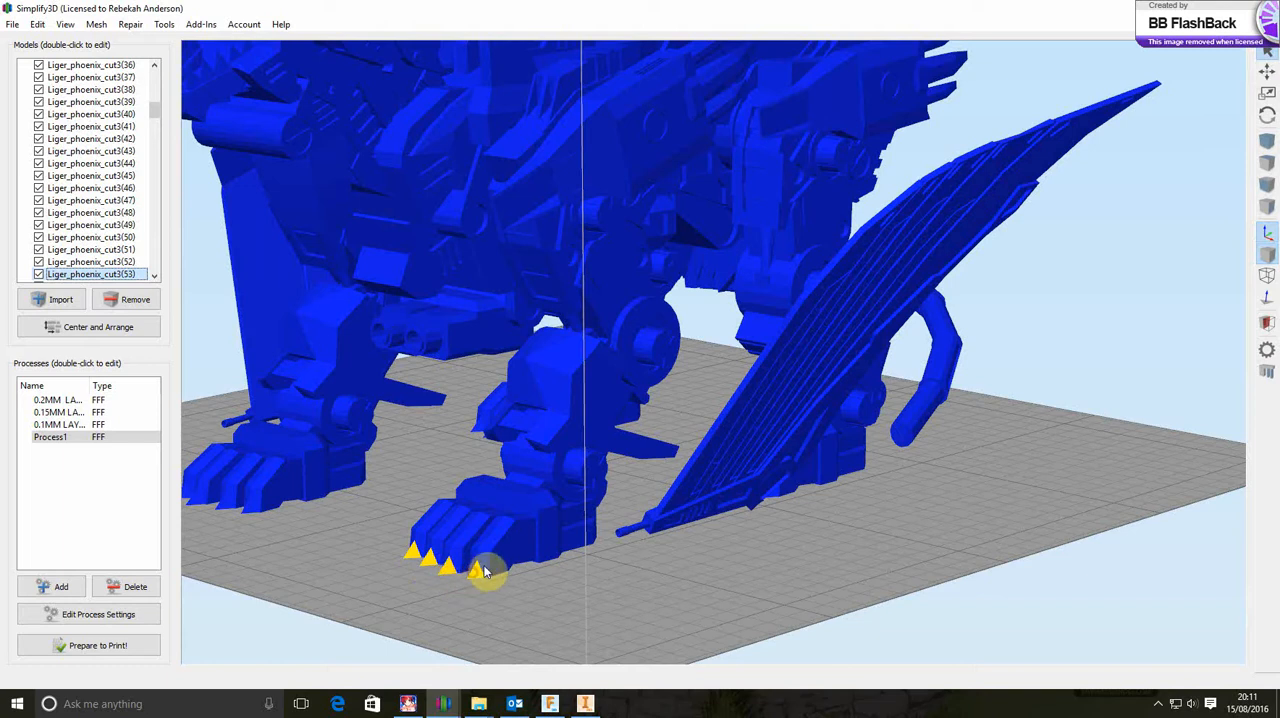
{"action": "left_click", "coordinate": [461, 551], "text": "ctrl"}
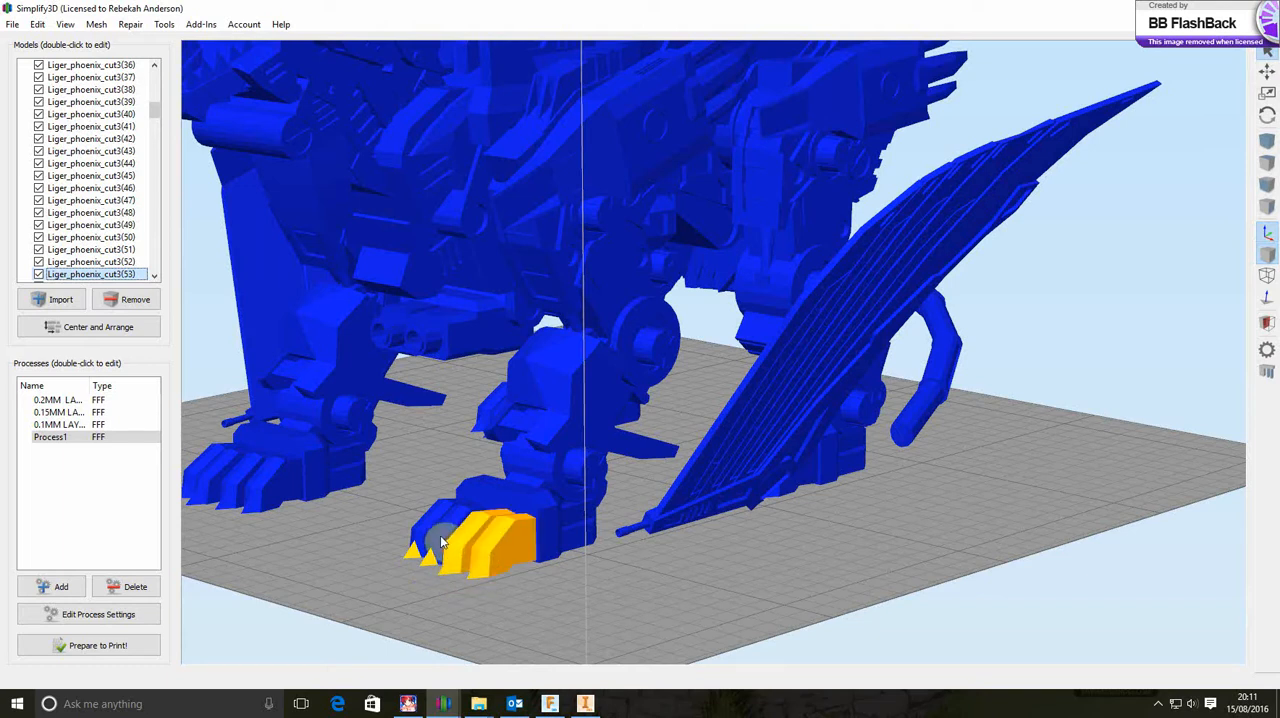
{"action": "left_click", "coordinate": [442, 541], "text": "ctrl"}
{"action": "left_click", "coordinate": [426, 531], "text": "ctrl"}
{"action": "left_click", "coordinate": [556, 540], "text": "ctrl"}
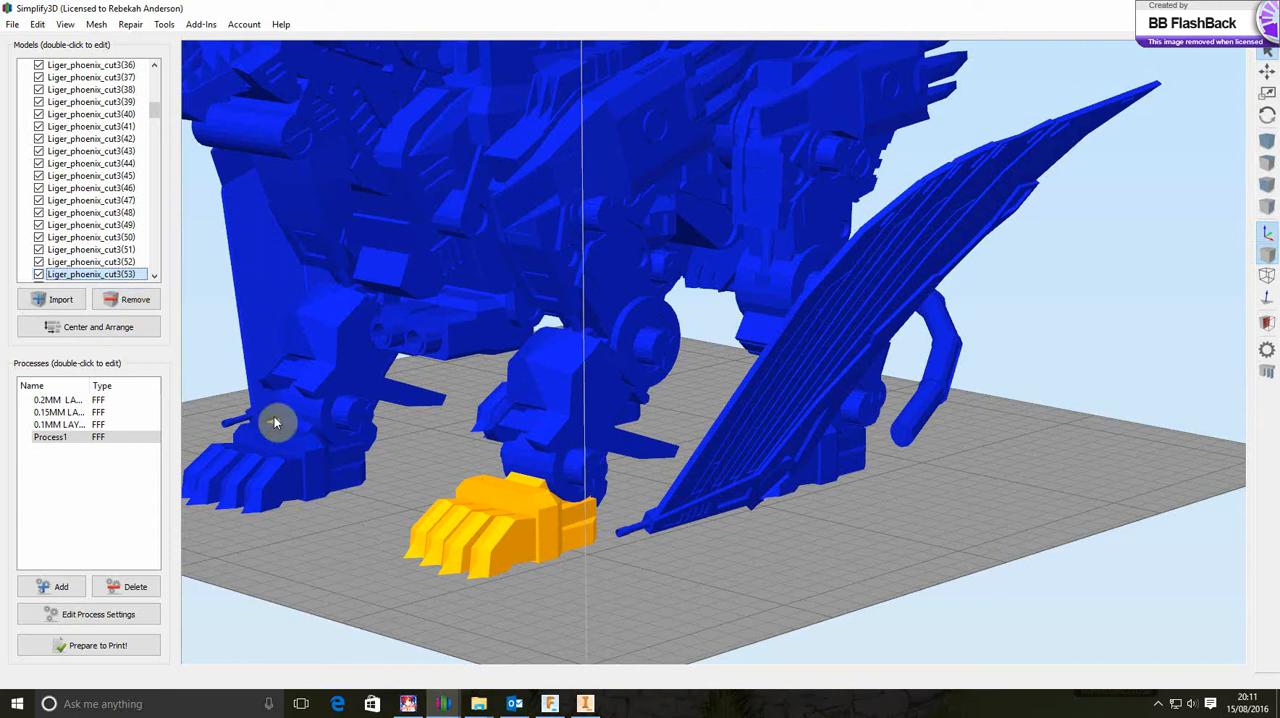
Select the joint part above the same front paw and hide it, Liger_phoenix_cut3(203), from the build plate
{"action": "left_click", "coordinate": [557, 471]}
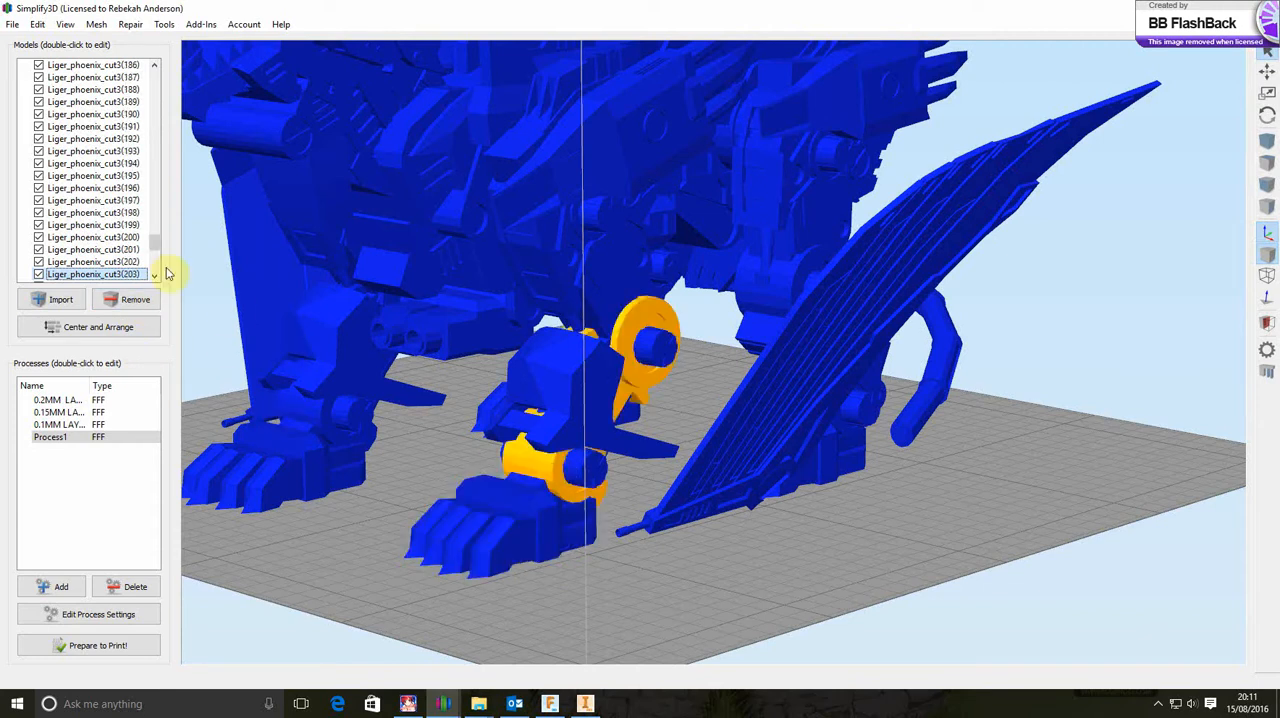
{"action": "left_click", "coordinate": [38, 274]}
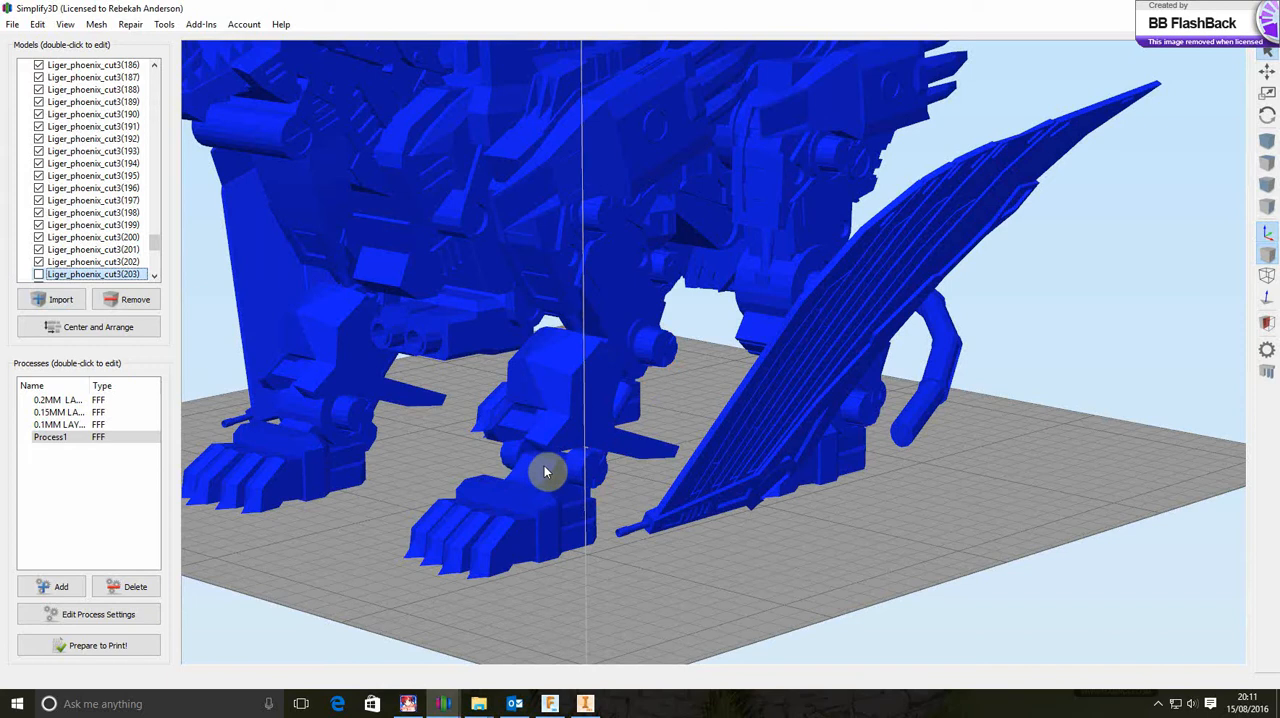
Show Liger_phoenix_cut3(203) on the build plate again and select the claws, toes and body of the front paw beside the wing
{"action": "left_click", "coordinate": [38, 274]}
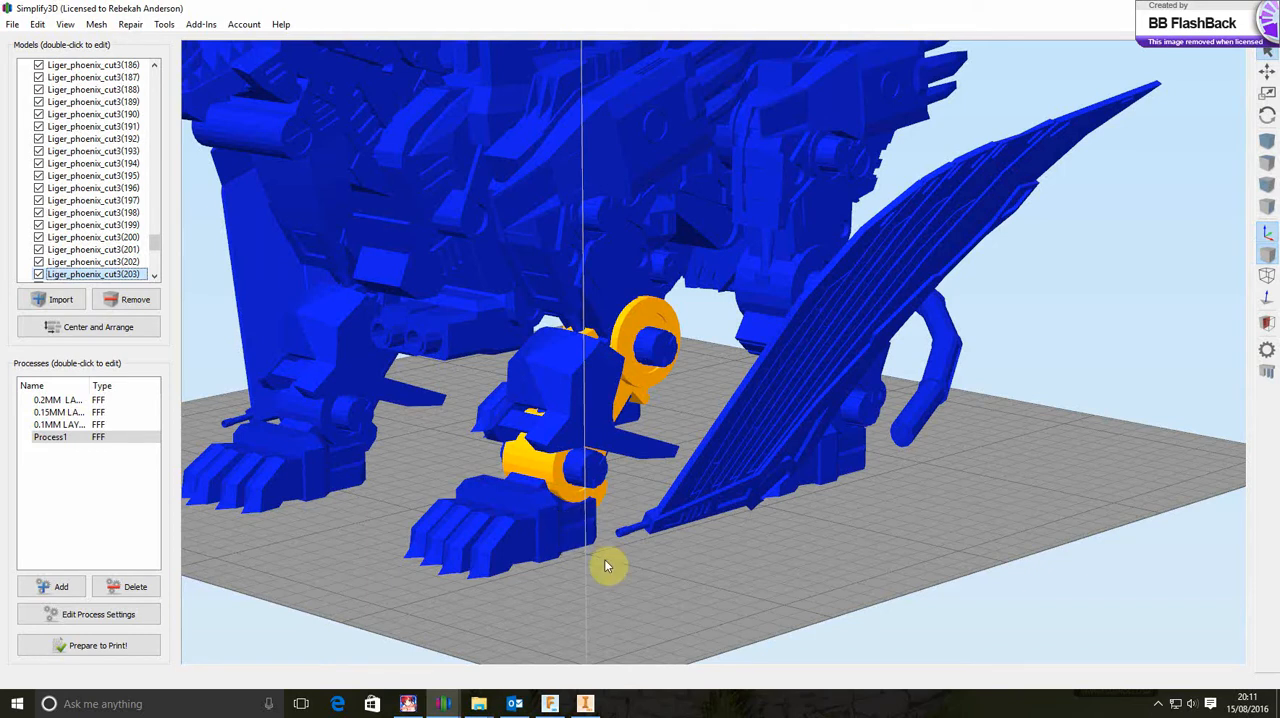
{"action": "left_click_drag", "start_coordinate": [604, 560], "coordinate": [561, 585]}
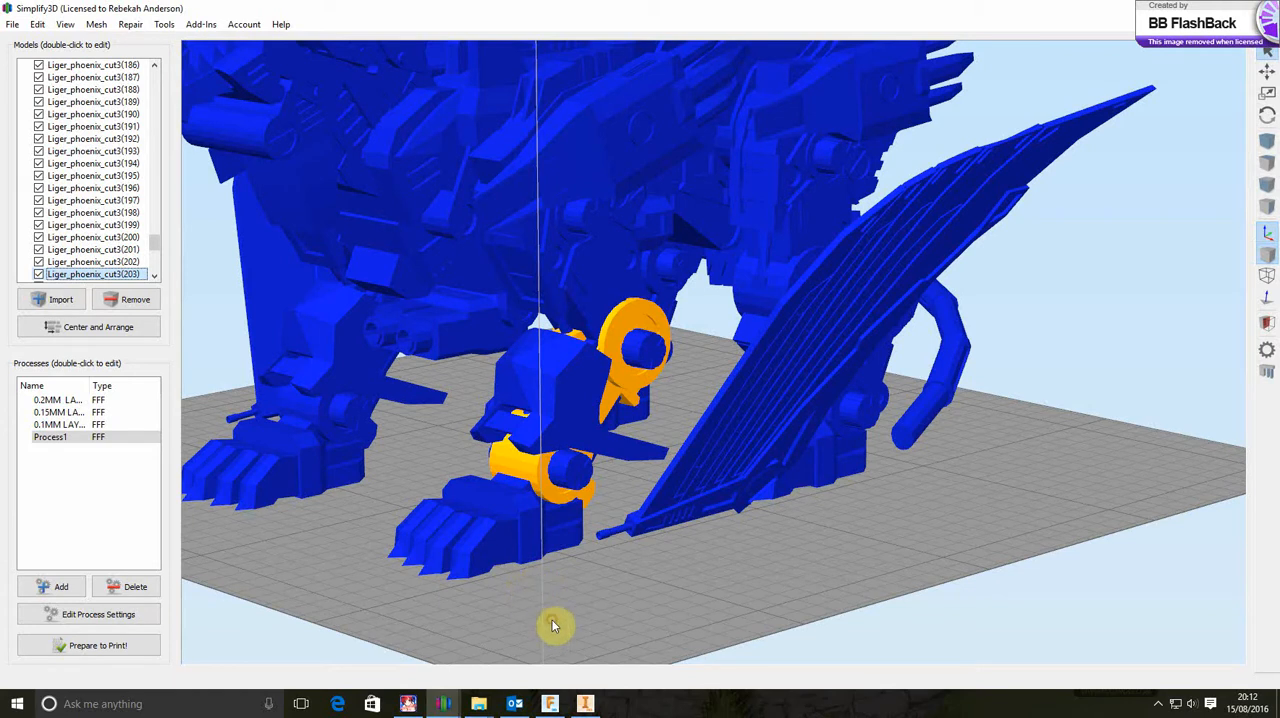
{"action": "left_click", "coordinate": [452, 577]}
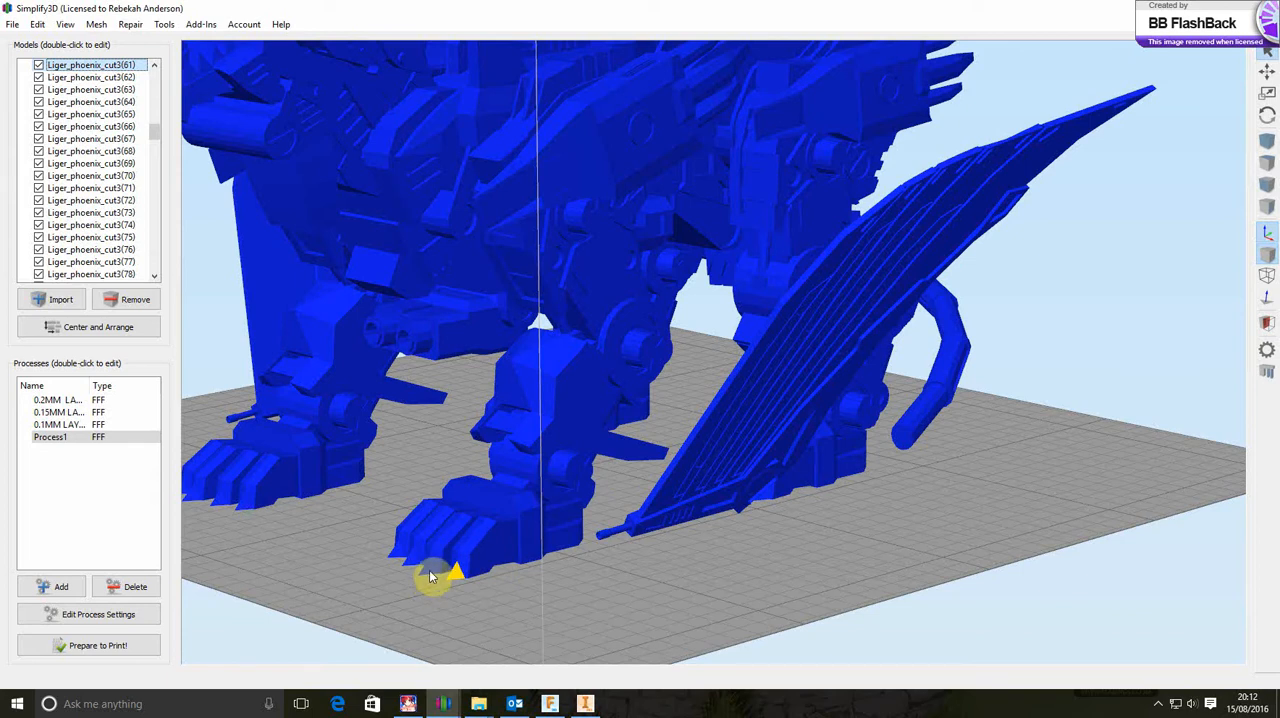
{"action": "left_click", "coordinate": [428, 575]}
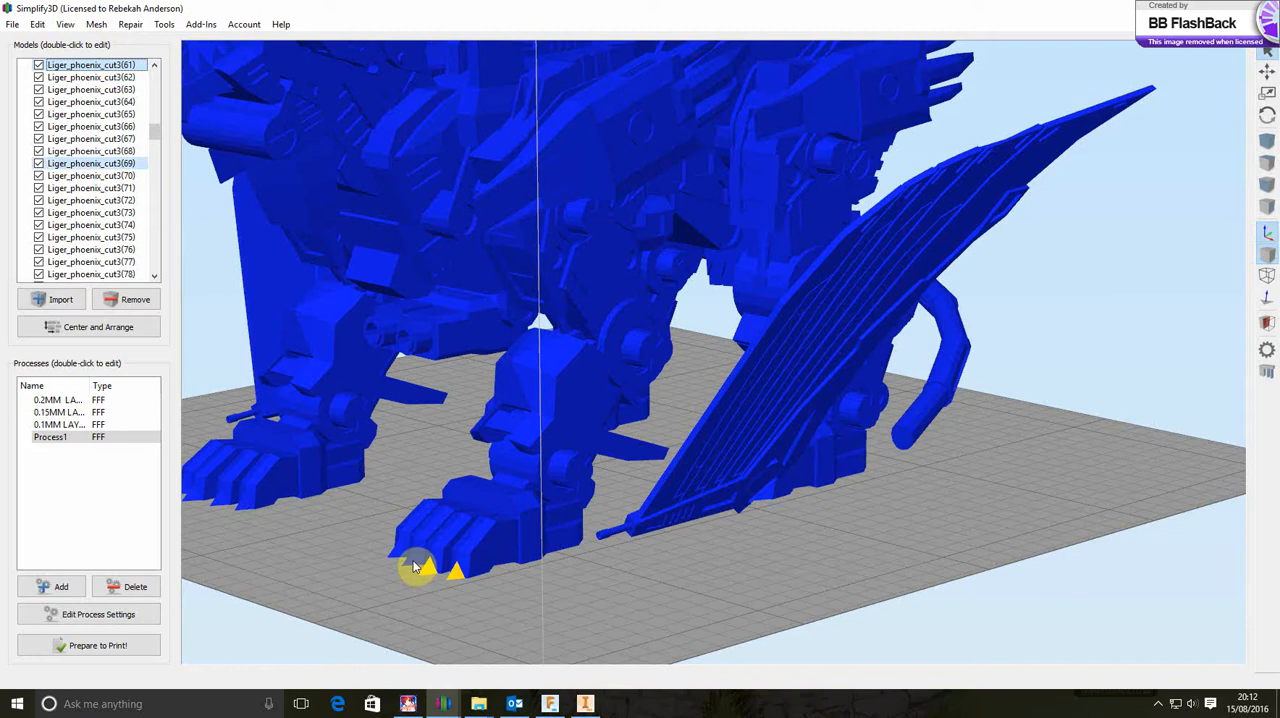
{"action": "left_click_drag", "start_coordinate": [397, 558], "coordinate": [539, 522]}
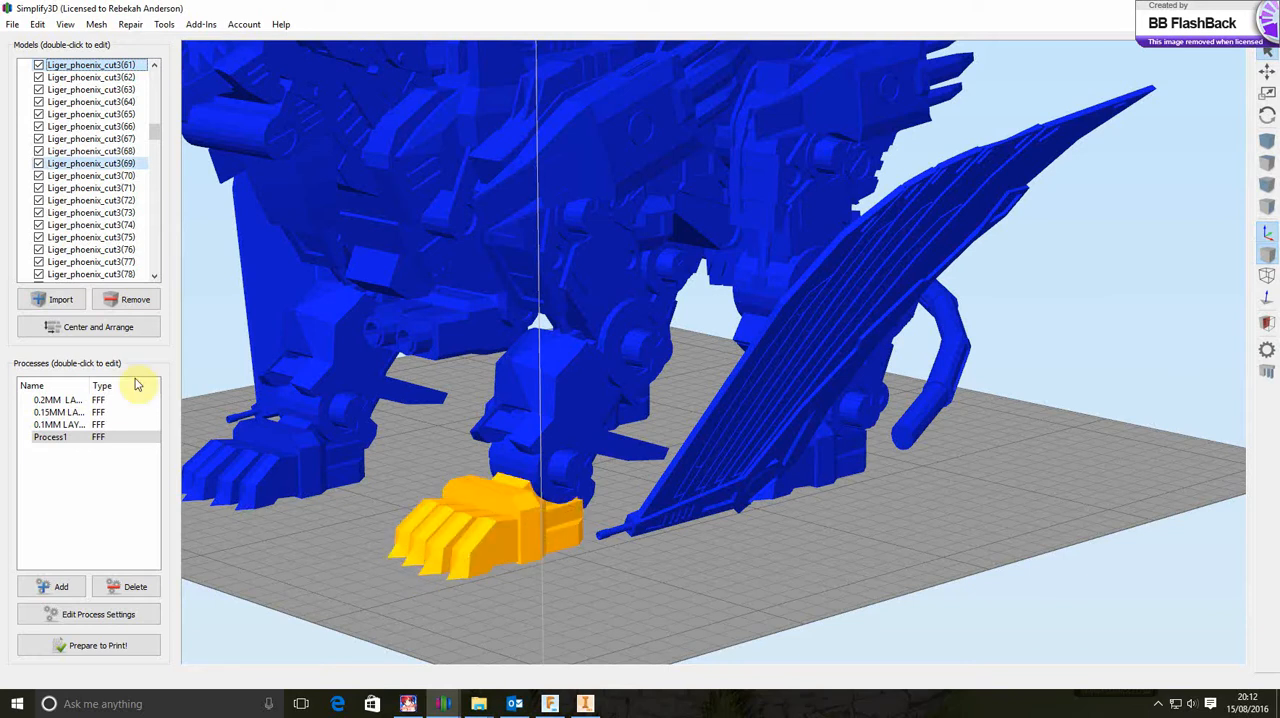
Export the selected front paw as the binary STL file Liger_phoenix_cut3(53).stl in the Downloads folder
{"action": "left_click", "coordinate": [12, 24]}
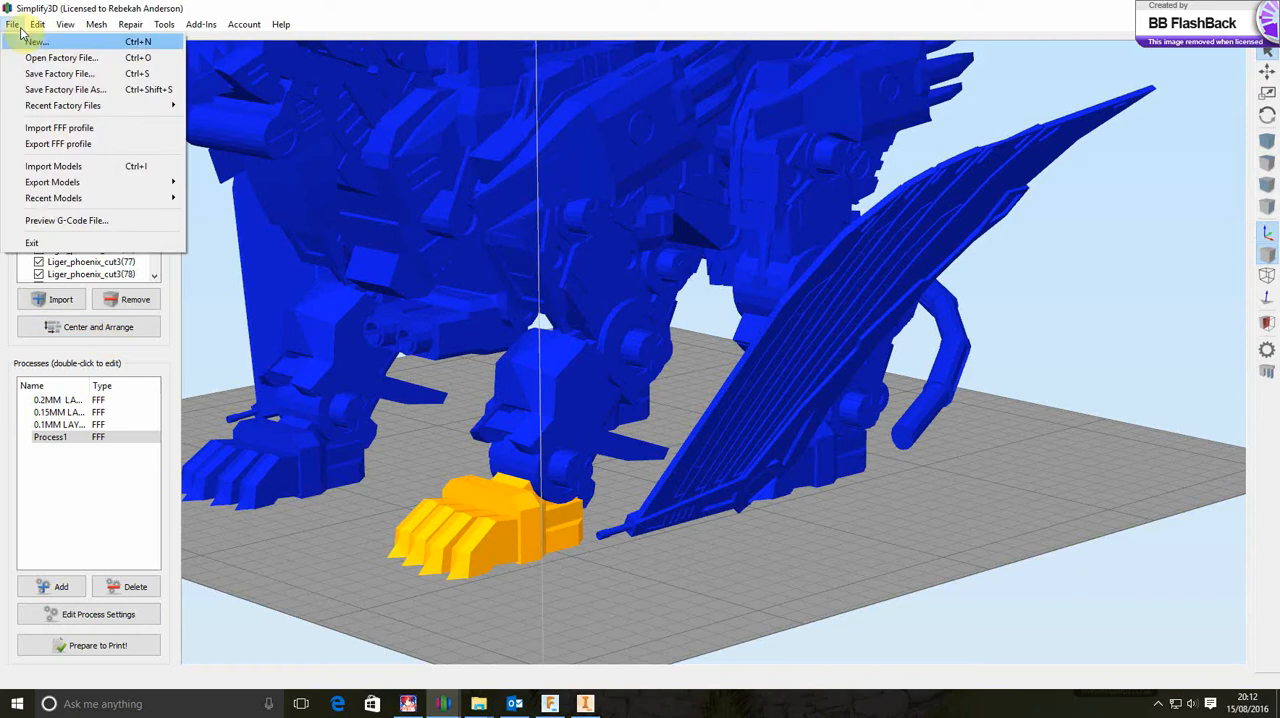
{"action": "mouse_move", "coordinate": [73, 187]}
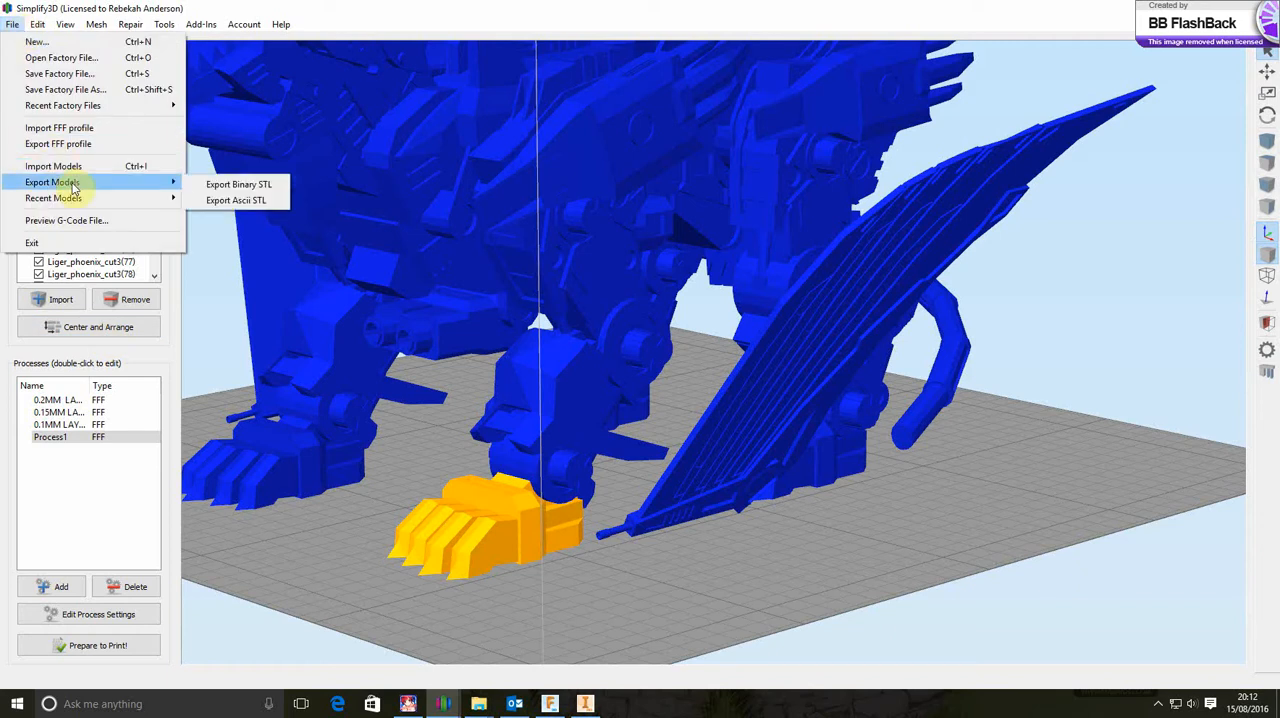
{"action": "left_click", "coordinate": [227, 186]}
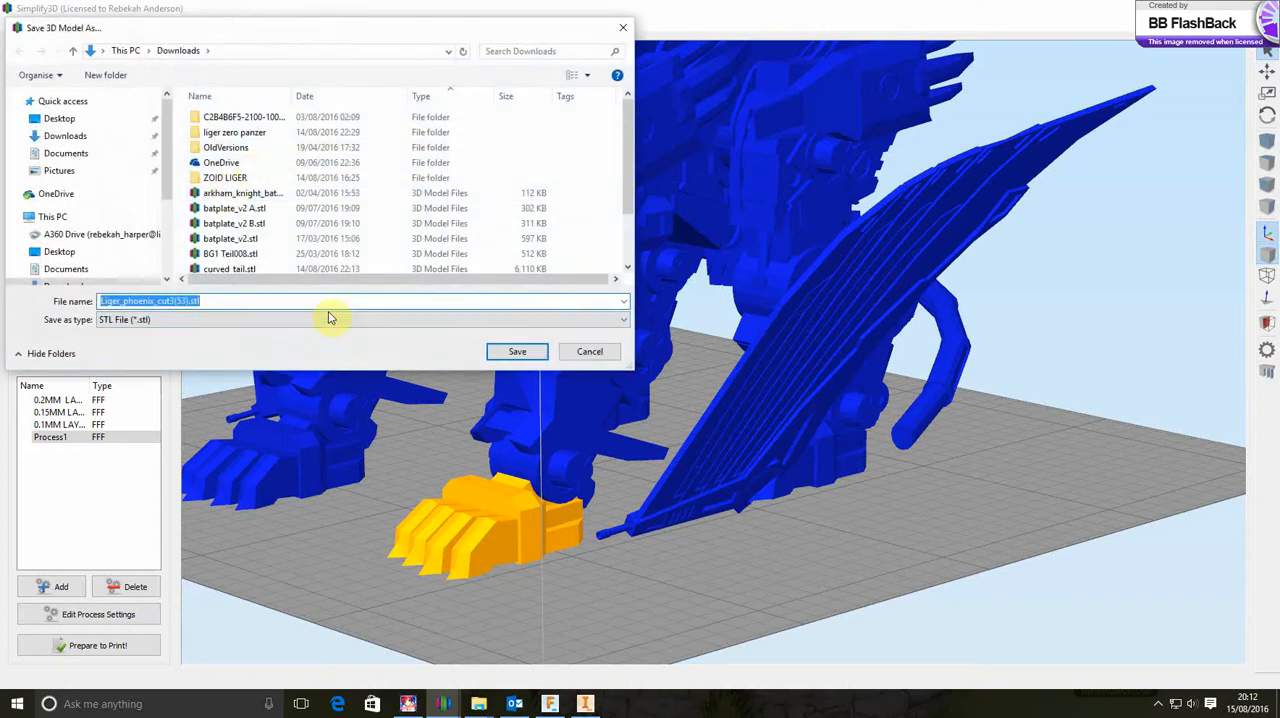
{"action": "left_click", "coordinate": [514, 351]}
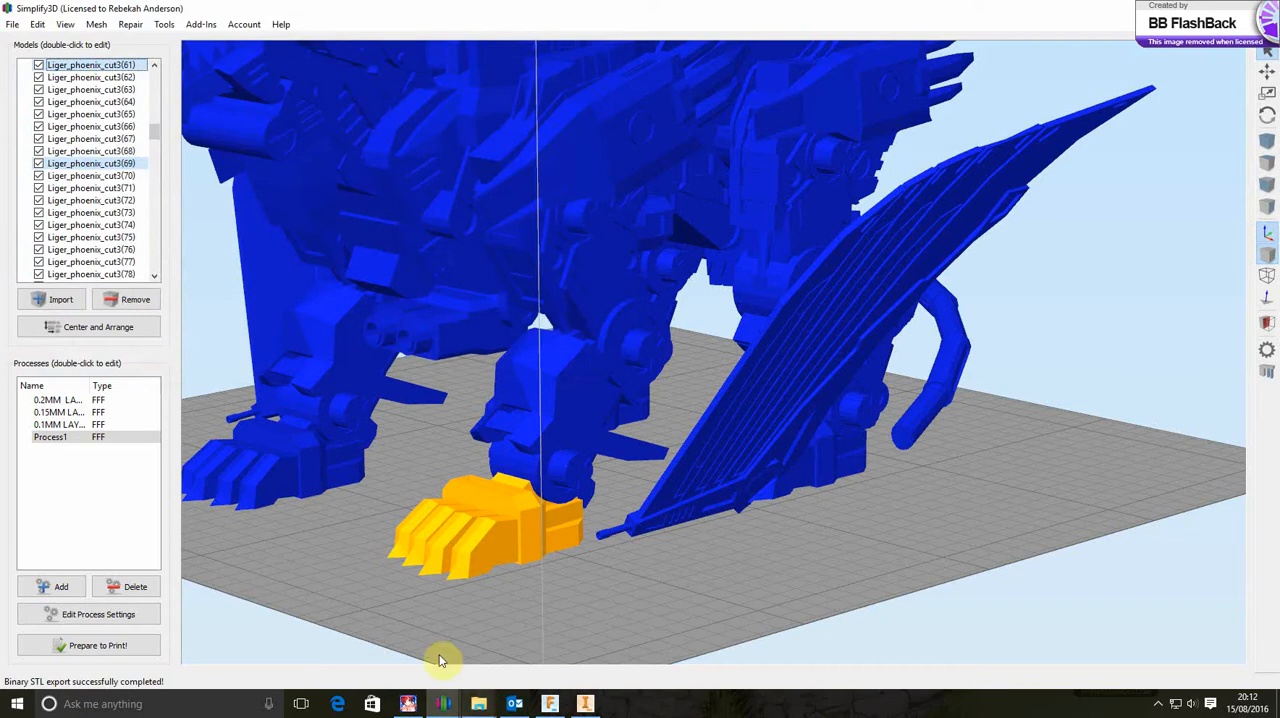
Launch another Simplify3D window, dismiss its missing-disk error, and switch to the new window
{"action": "left_click", "coordinate": [20, 704]}
{"action": "left_click", "coordinate": [382, 545]}
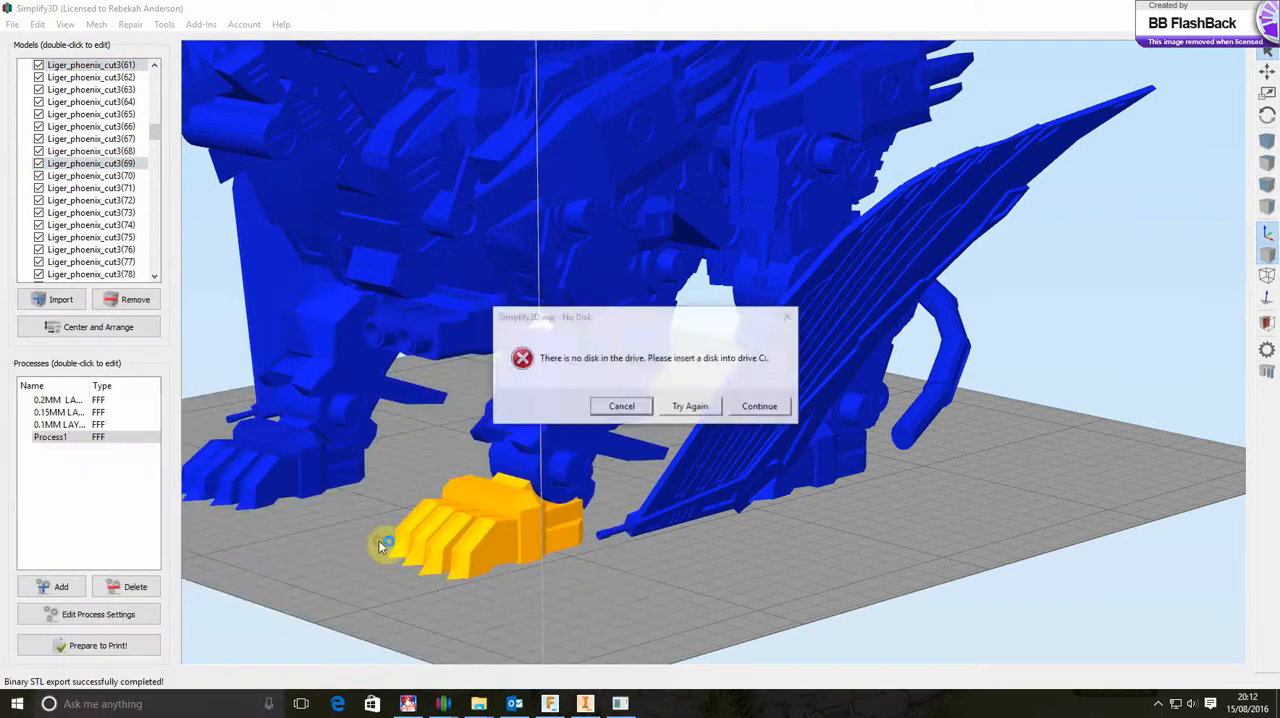
{"action": "left_click", "coordinate": [759, 405]}
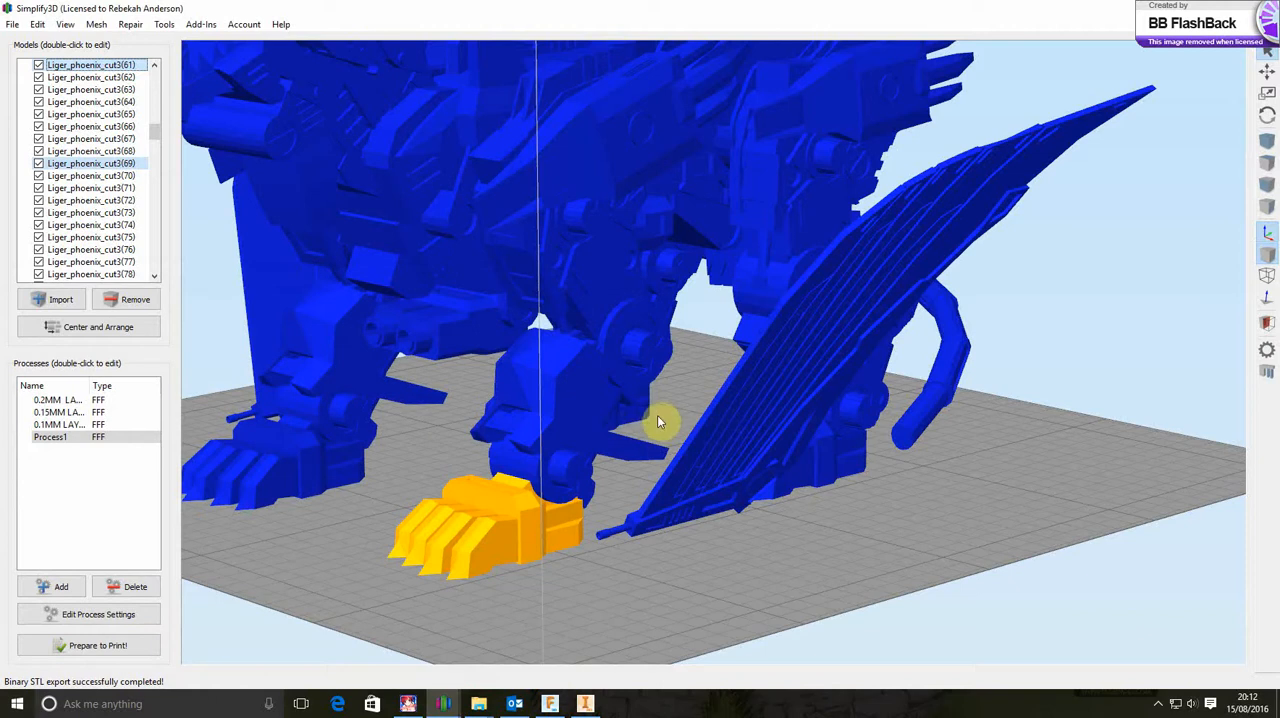
{"action": "mouse_move", "coordinate": [446, 700]}
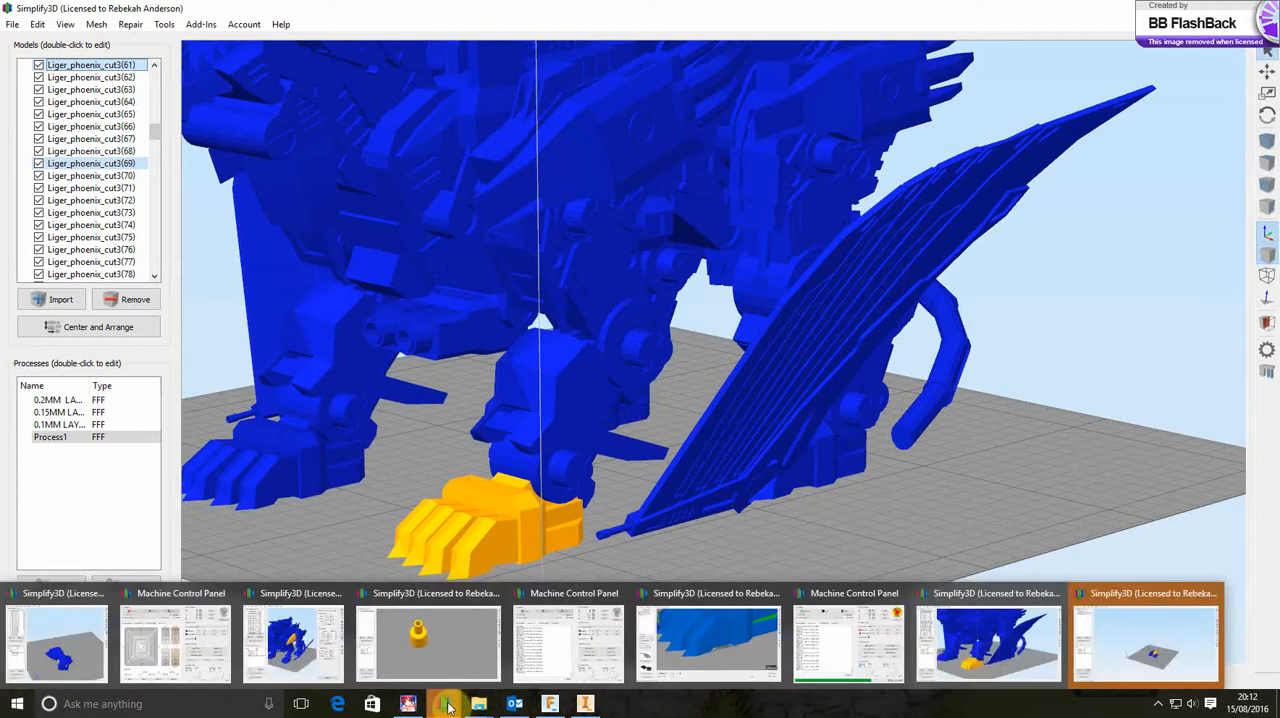
{"action": "left_click", "coordinate": [1170, 653]}
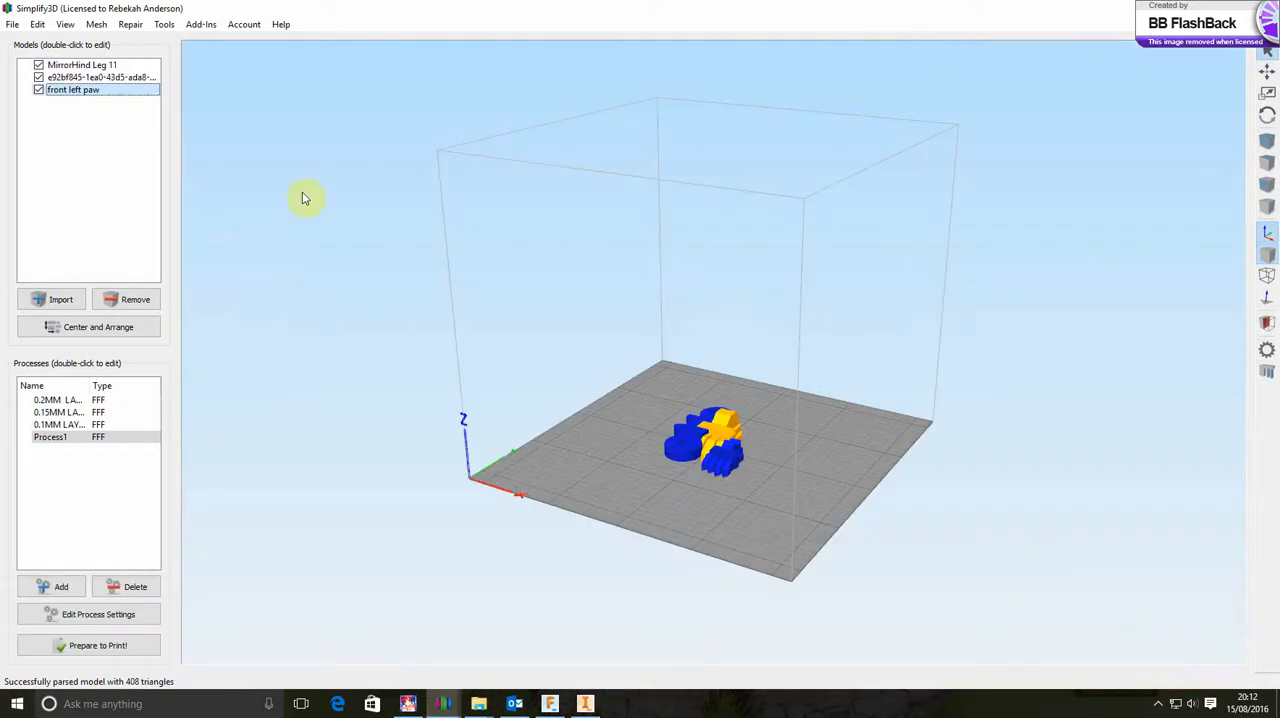
Remove all the models already loaded in the new window, including MirrorHind Leg 11 and front left paw
{"action": "left_click", "coordinate": [135, 300]}
{"action": "left_click", "coordinate": [135, 300]}
{"action": "left_click", "coordinate": [135, 300]}
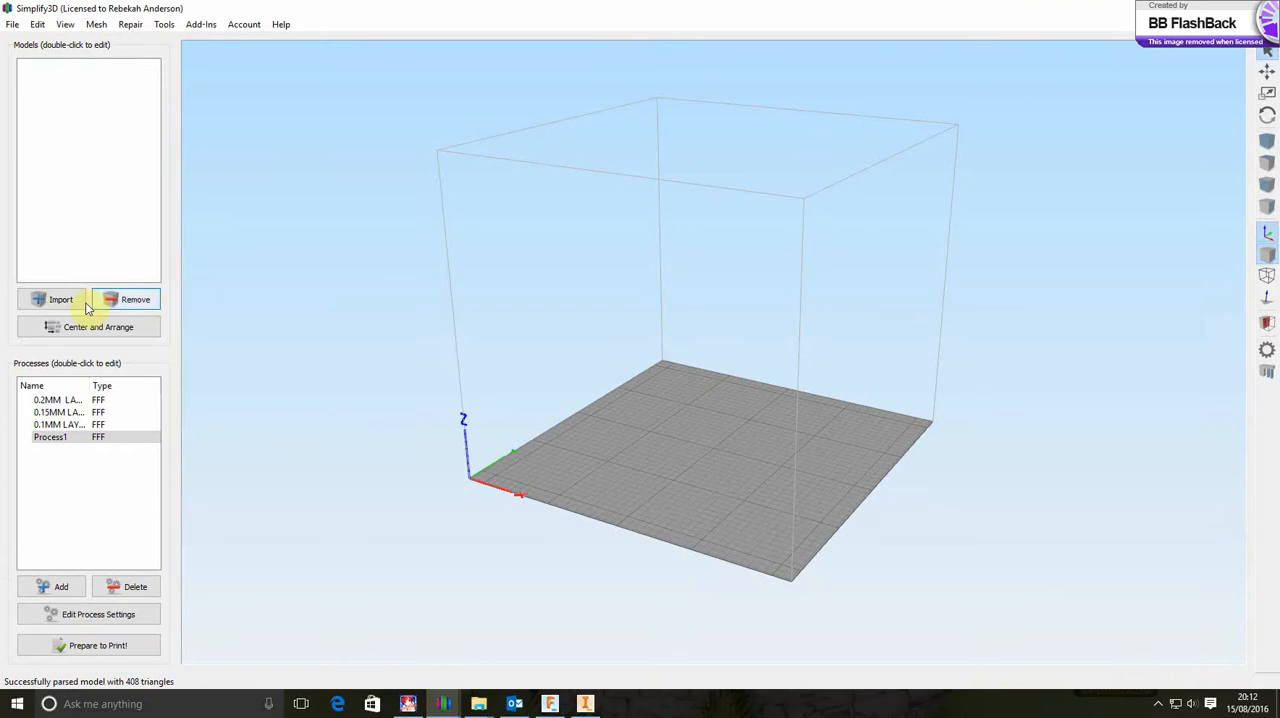
Import Liger_phoenix_cut3(53).stl from the Downloads folder onto the empty build plate
{"action": "left_click", "coordinate": [59, 300]}
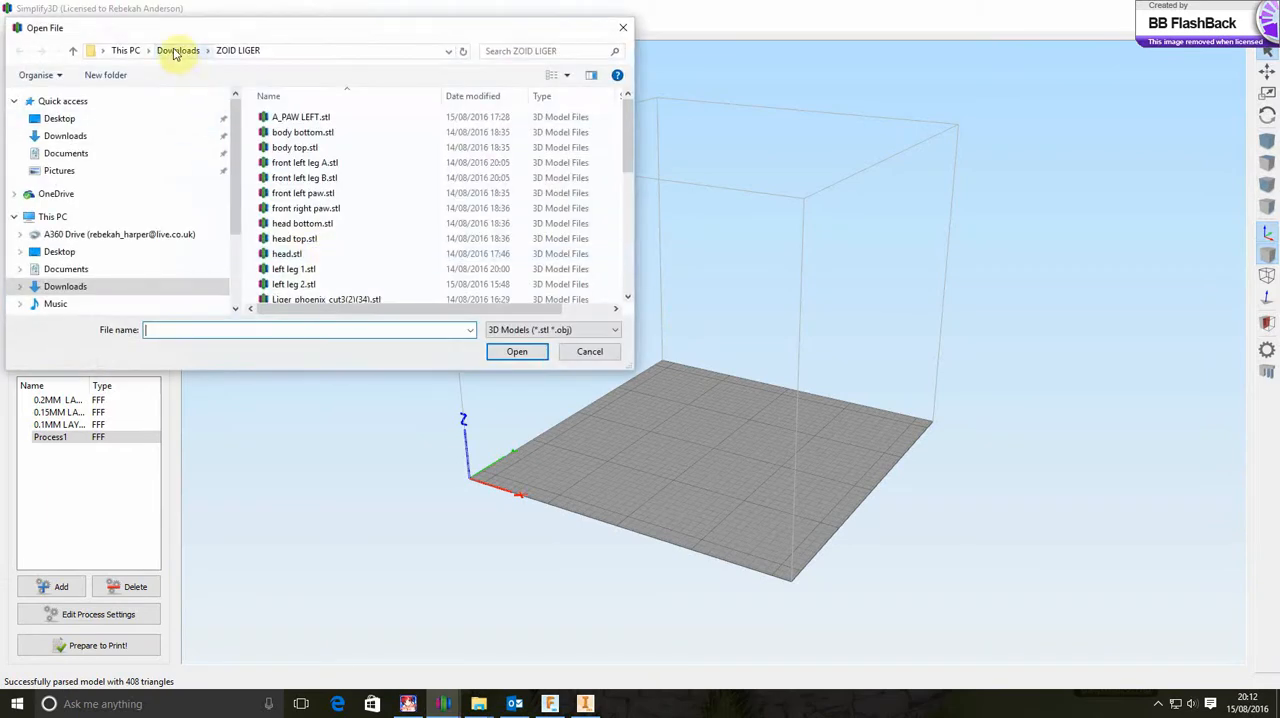
{"action": "left_click", "coordinate": [176, 50]}
{"action": "scroll", "coordinate": [313, 225], "scroll_direction": "down", "scroll_amount": 1}
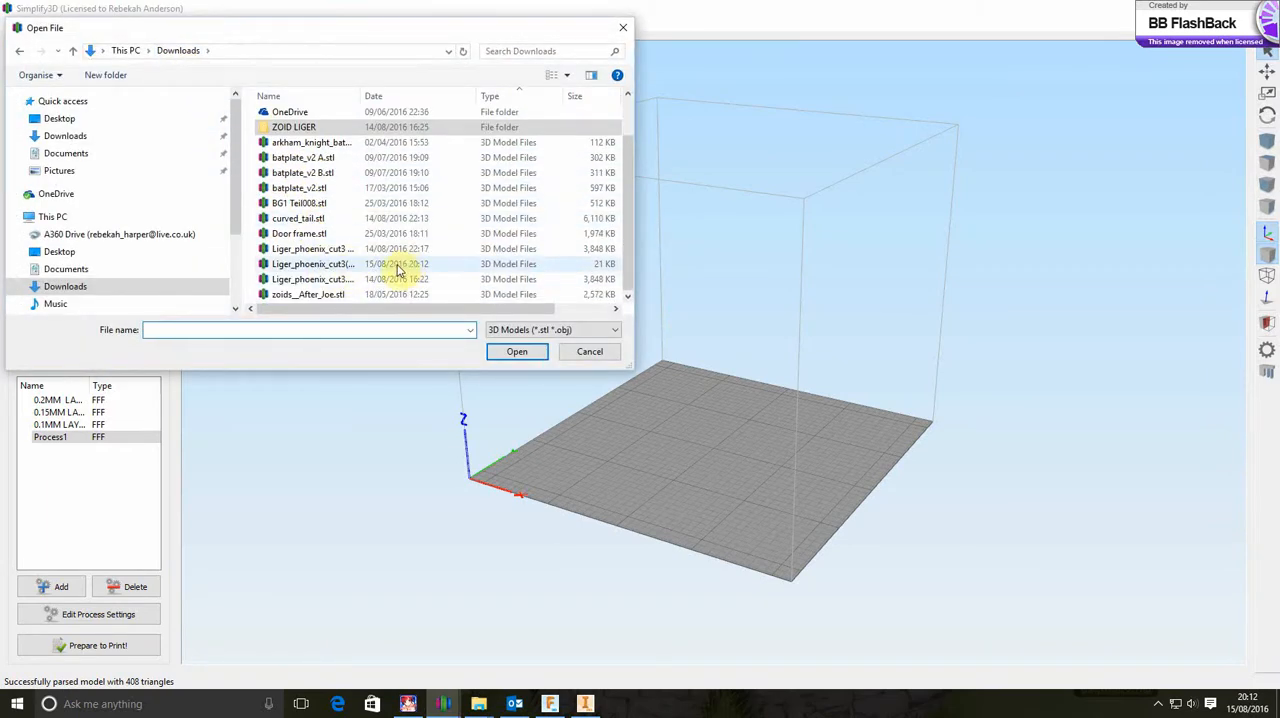
{"action": "left_click_drag", "start_coordinate": [634, 263], "coordinate": [721, 266]}
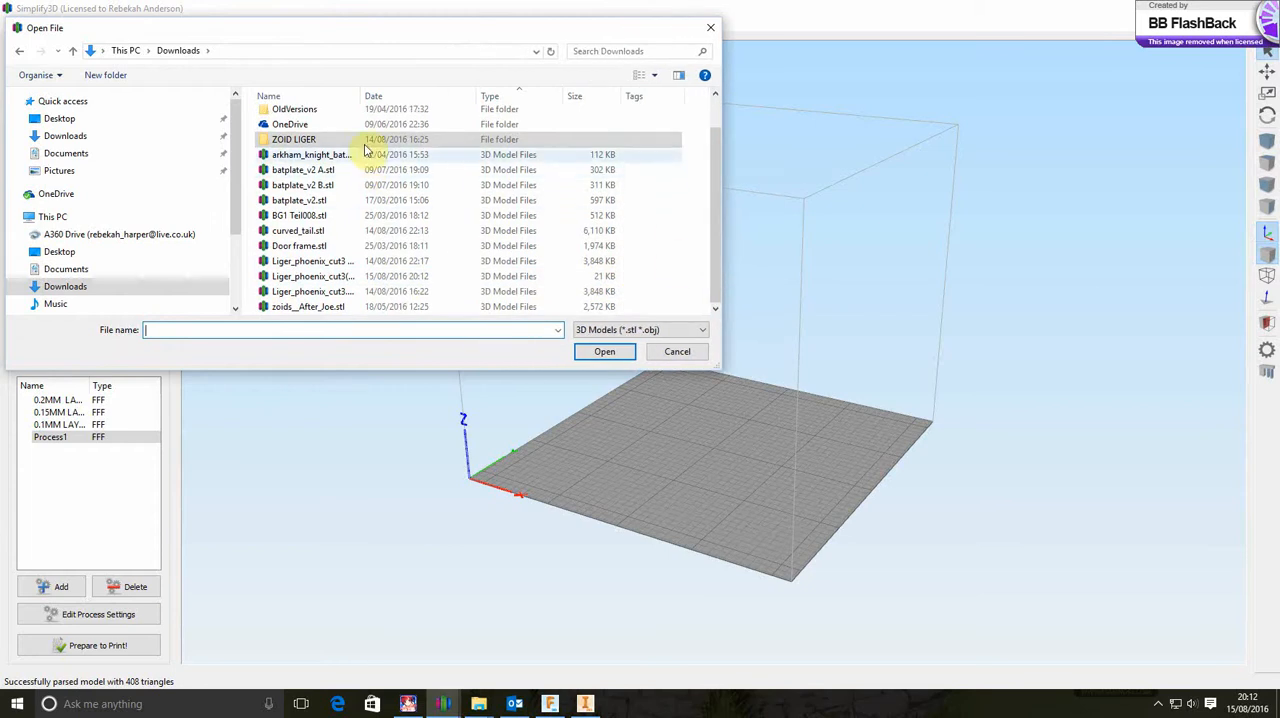
{"action": "left_click_drag", "start_coordinate": [363, 94], "coordinate": [423, 97]}
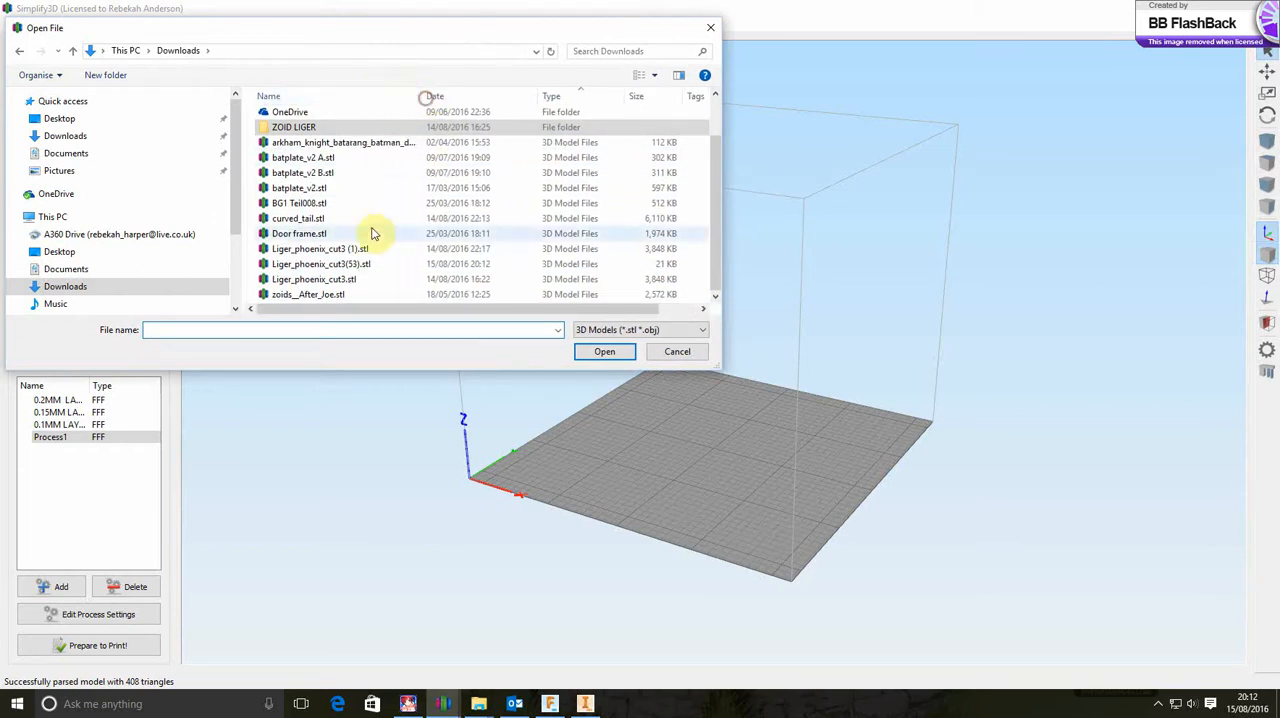
{"action": "left_click", "coordinate": [363, 264]}
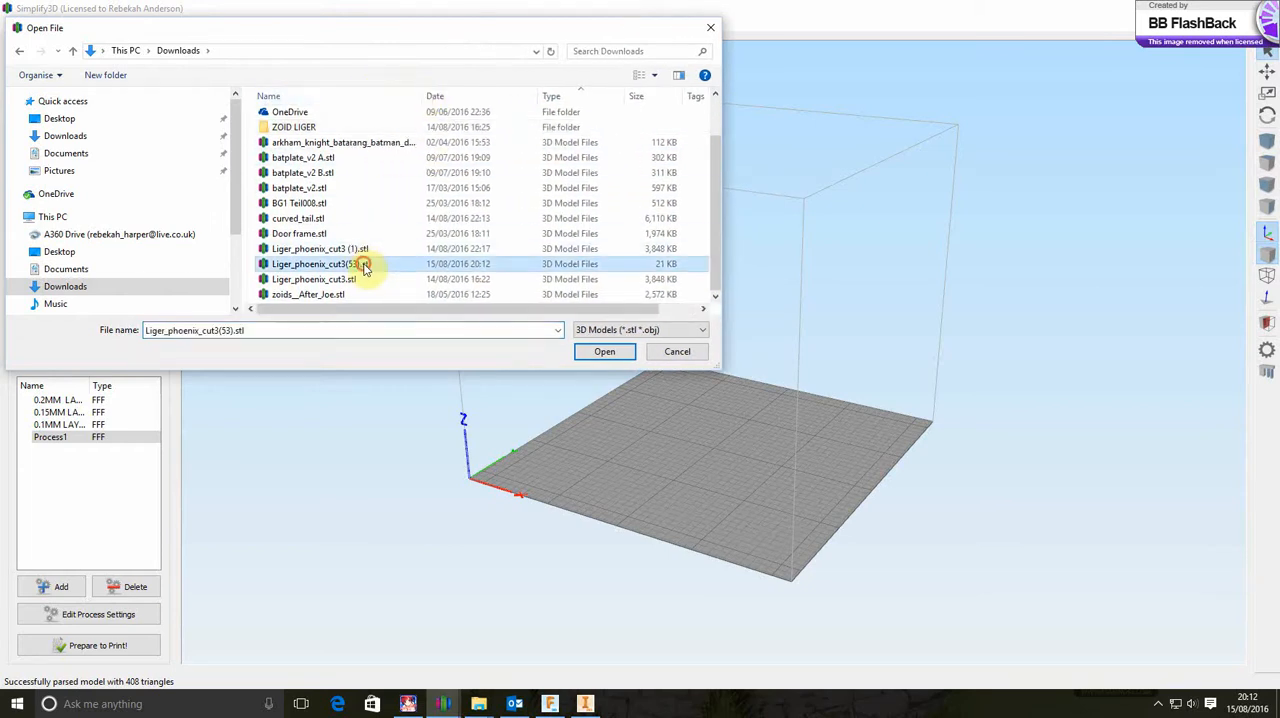
{"action": "left_click", "coordinate": [594, 355]}
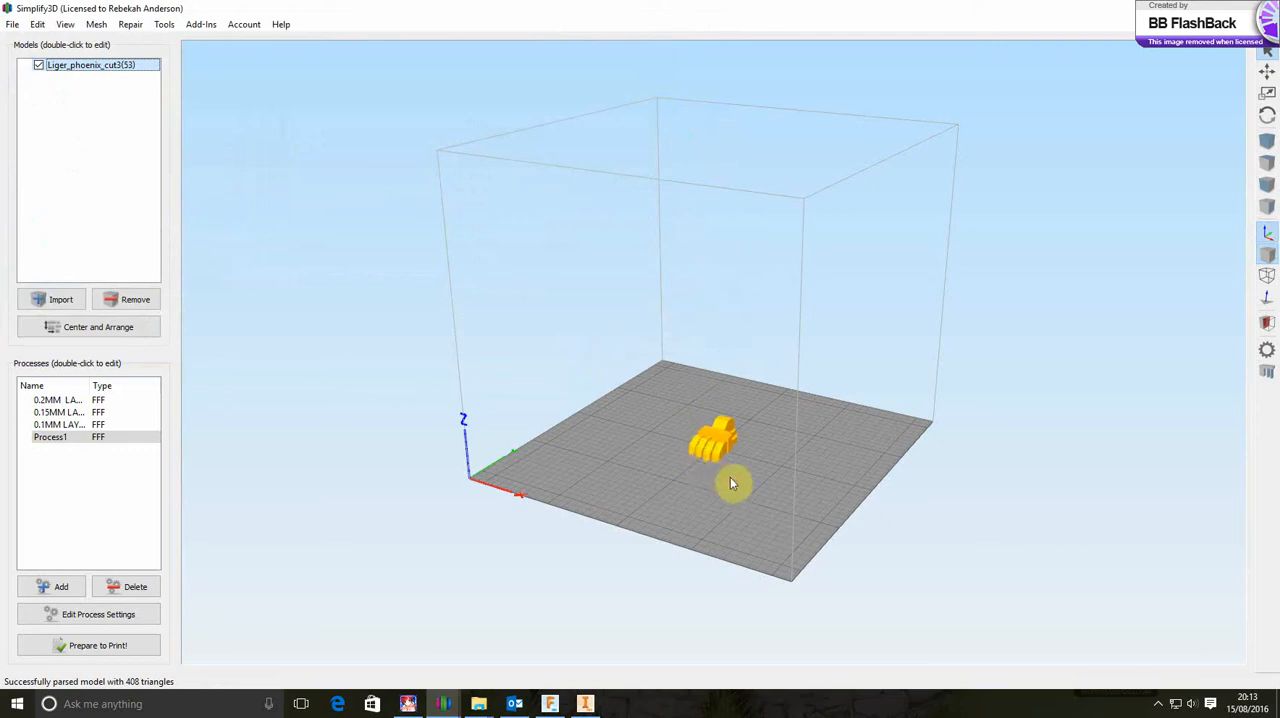
Inspect the imported paw from several angles and scale it uniformly to 105%
{"action": "left_click_drag", "start_coordinate": [730, 484], "coordinate": [641, 510]}
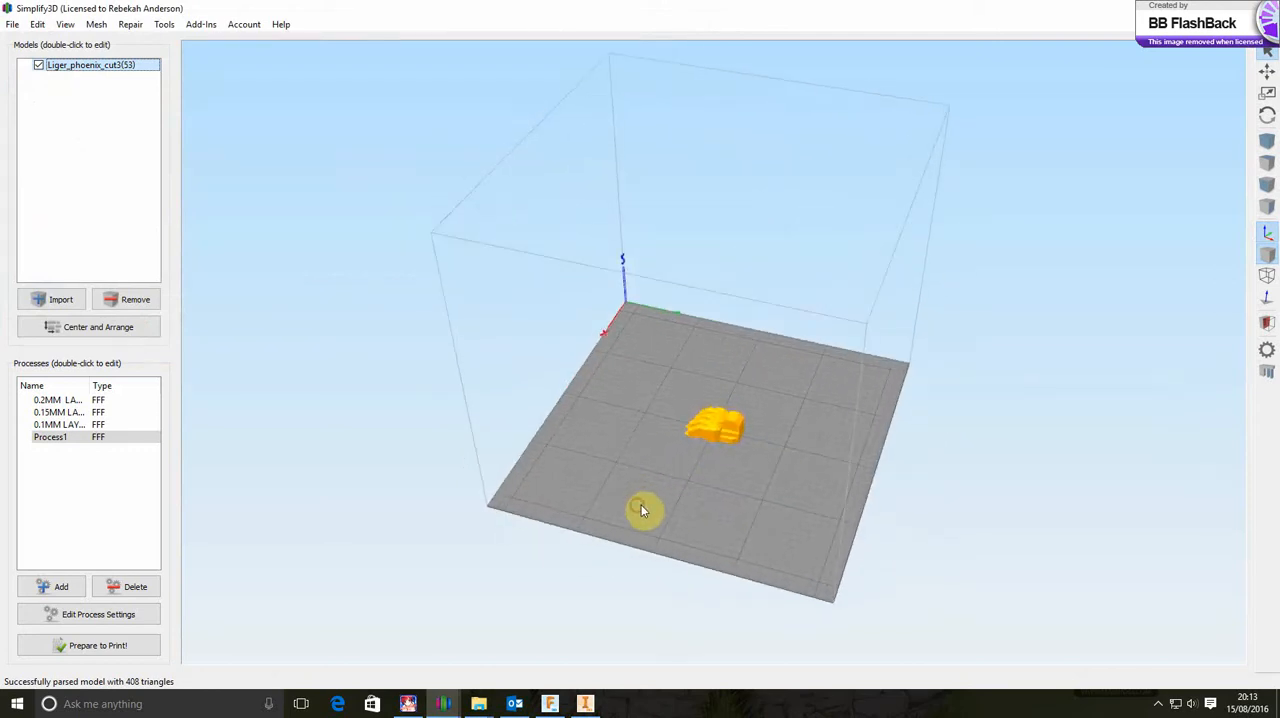
{"action": "scroll", "coordinate": [735, 447], "scroll_direction": "up", "scroll_amount": 6}
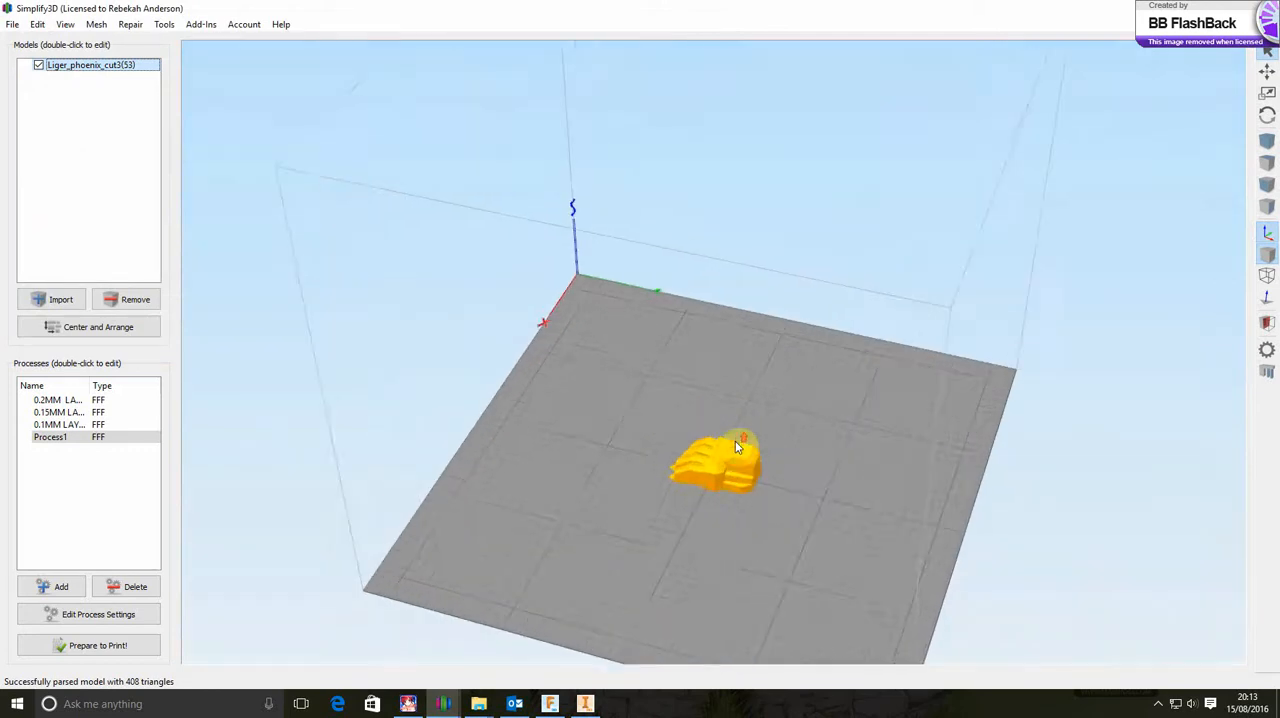
{"action": "scroll", "coordinate": [670, 347], "scroll_direction": "down", "scroll_amount": 3}
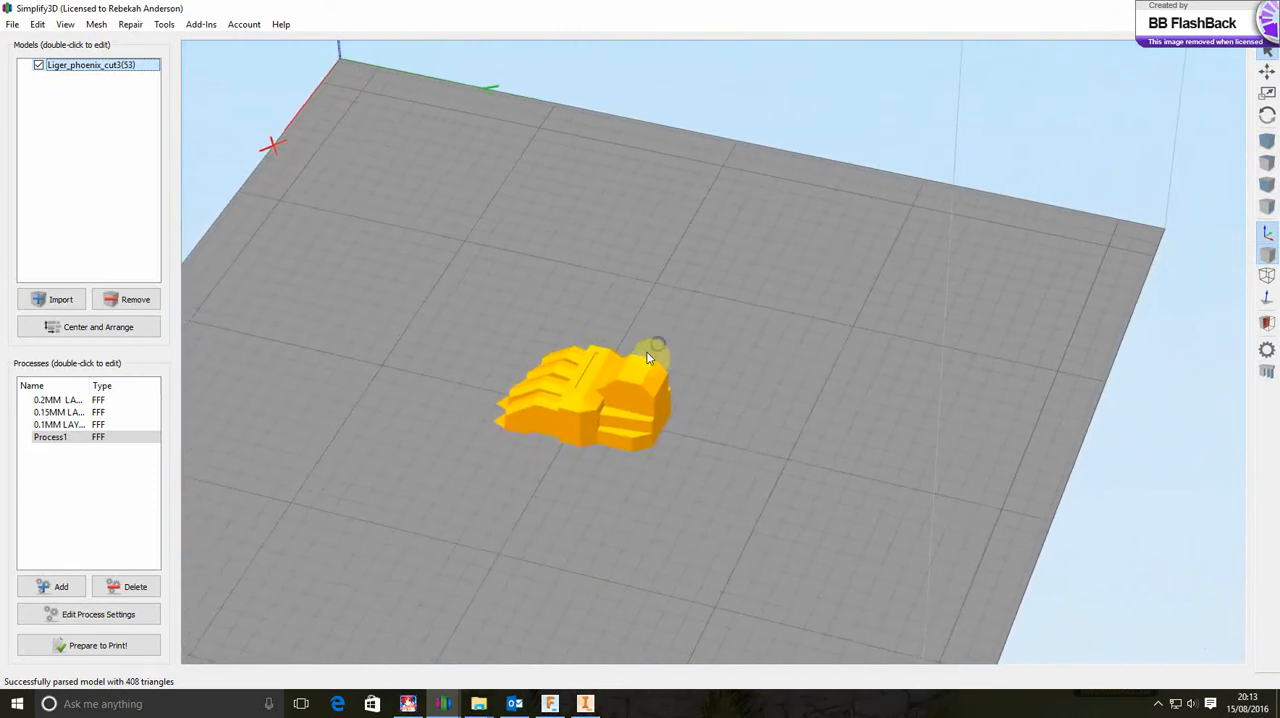
{"action": "left_click_drag", "start_coordinate": [571, 463], "coordinate": [834, 426]}
{"action": "double_click", "coordinate": [571, 420]}
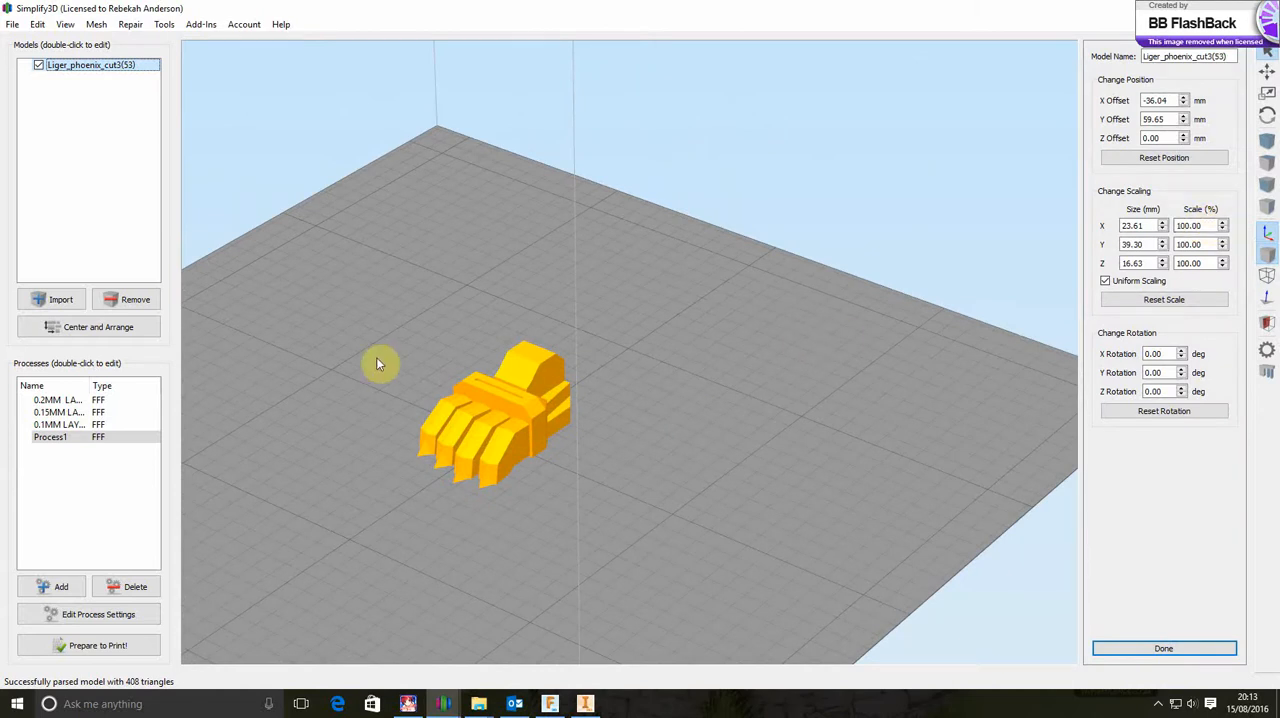
{"action": "left_click", "coordinate": [1222, 225]}
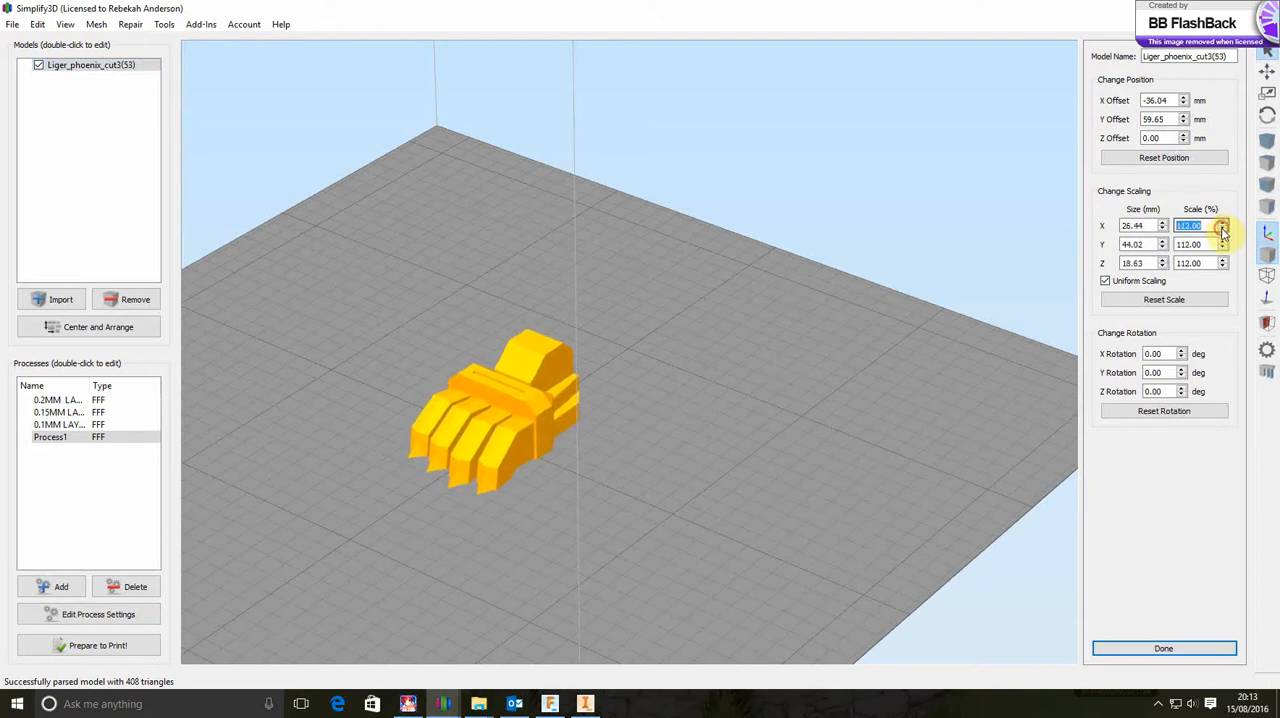
{"action": "left_click", "coordinate": [1222, 231]}
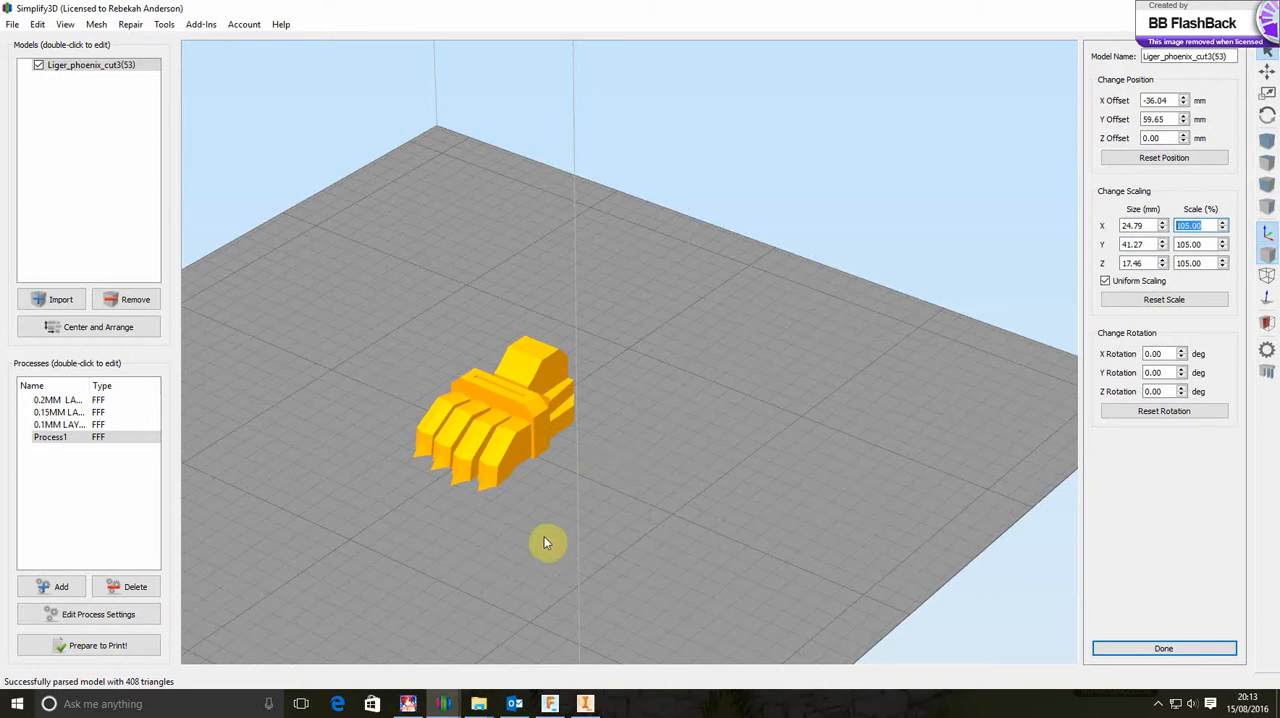
Return to the Simplify3D window with the complete Liger and select the armour, limb joint and round pins above the exported front paw
{"action": "left_click", "coordinate": [446, 705]}
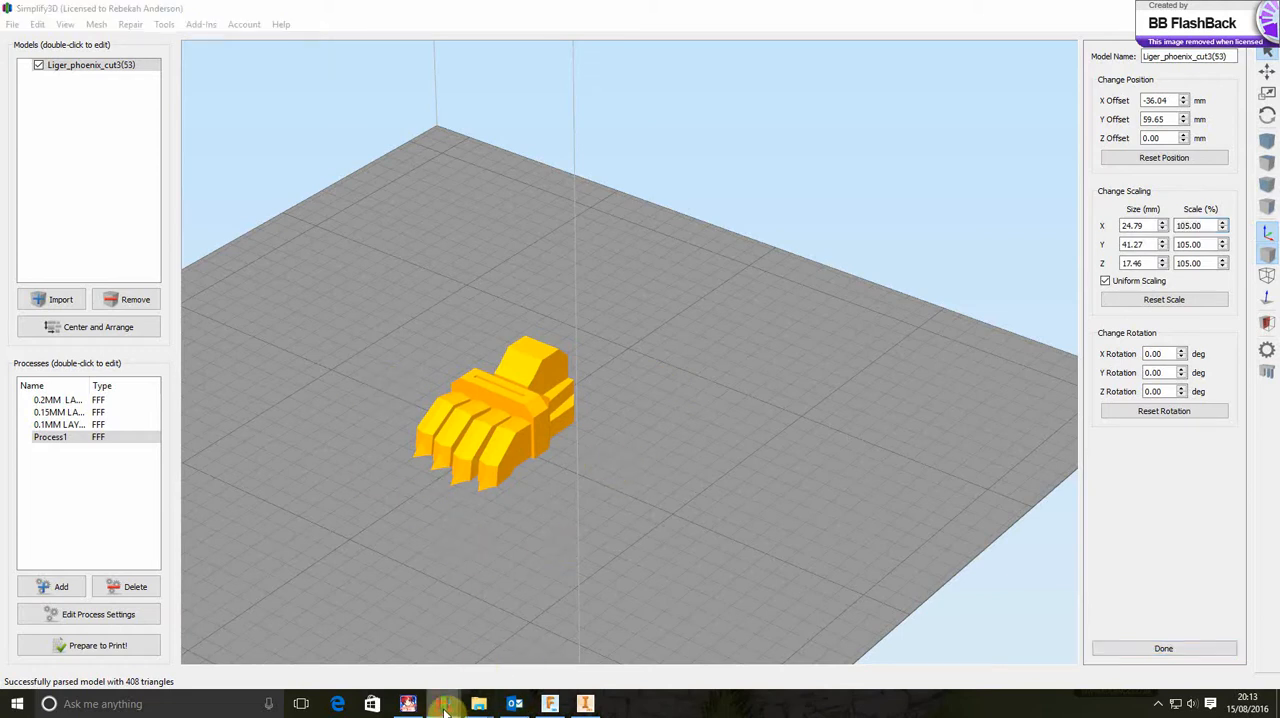
{"action": "left_click", "coordinate": [993, 652]}
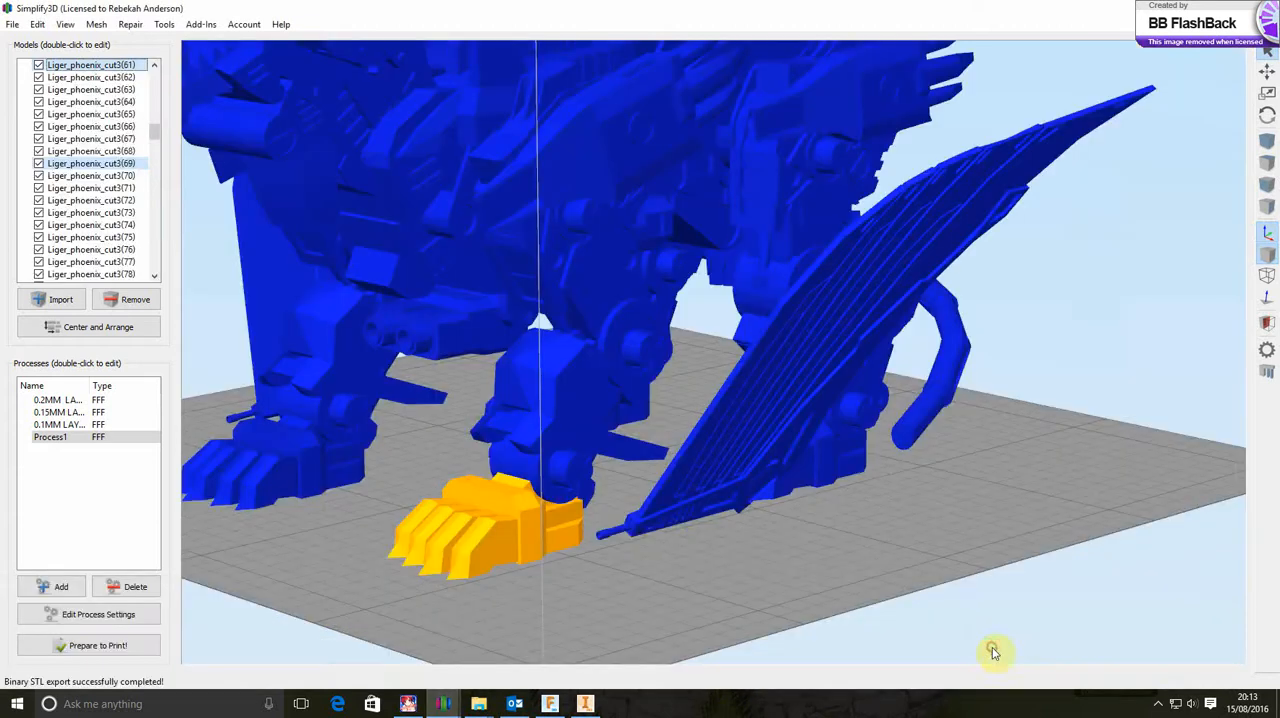
{"action": "scroll", "coordinate": [579, 542], "scroll_direction": "up", "scroll_amount": 2}
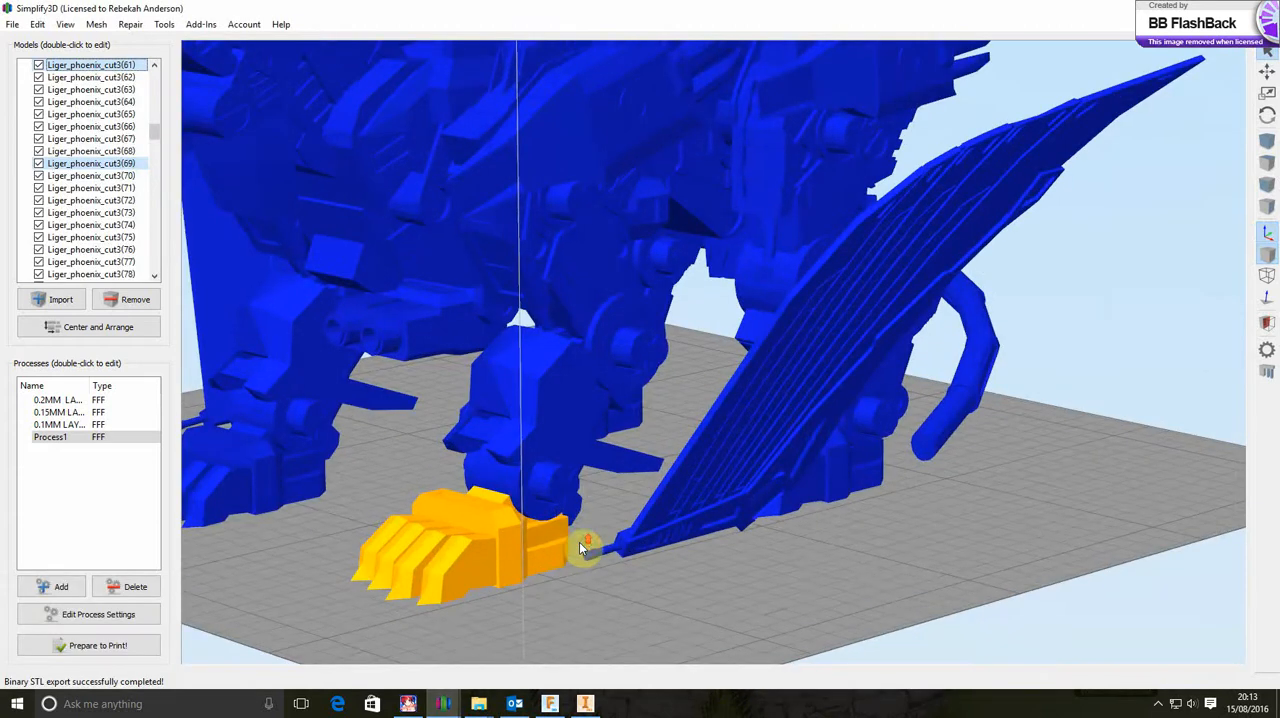
{"action": "left_click", "coordinate": [546, 375]}
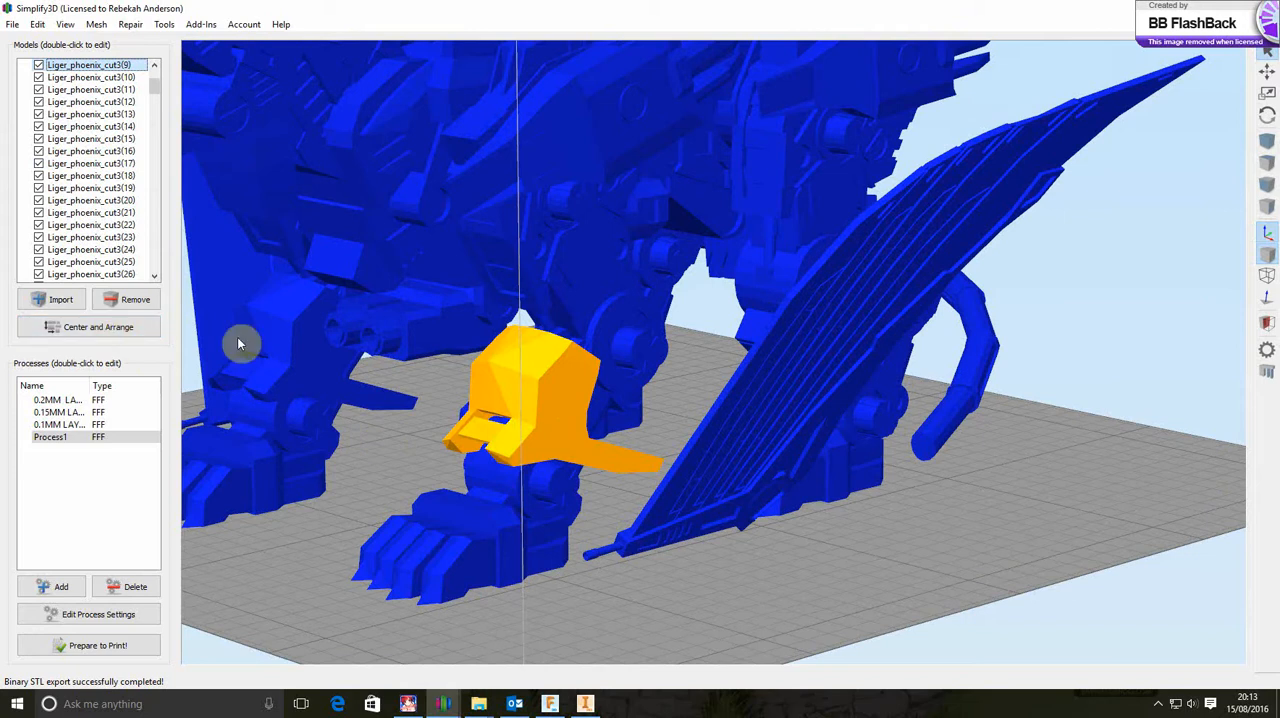
{"action": "left_click", "coordinate": [517, 481]}
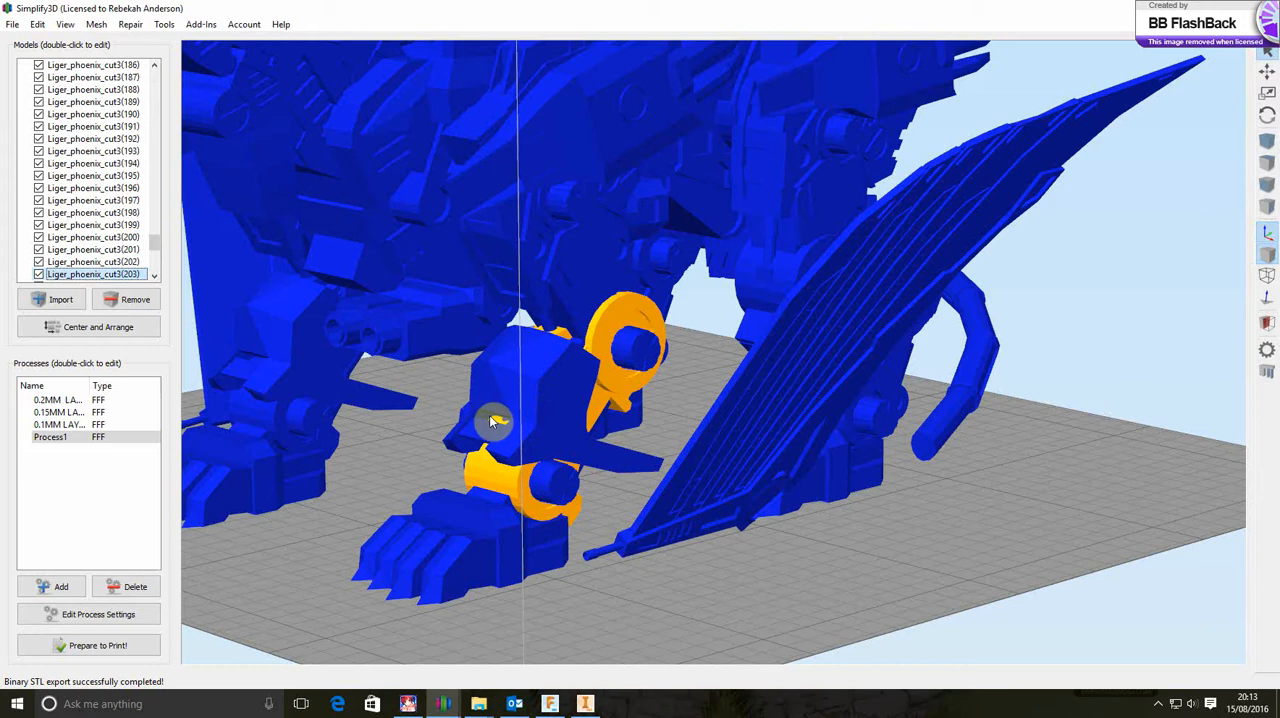
{"action": "left_click", "coordinate": [523, 413]}
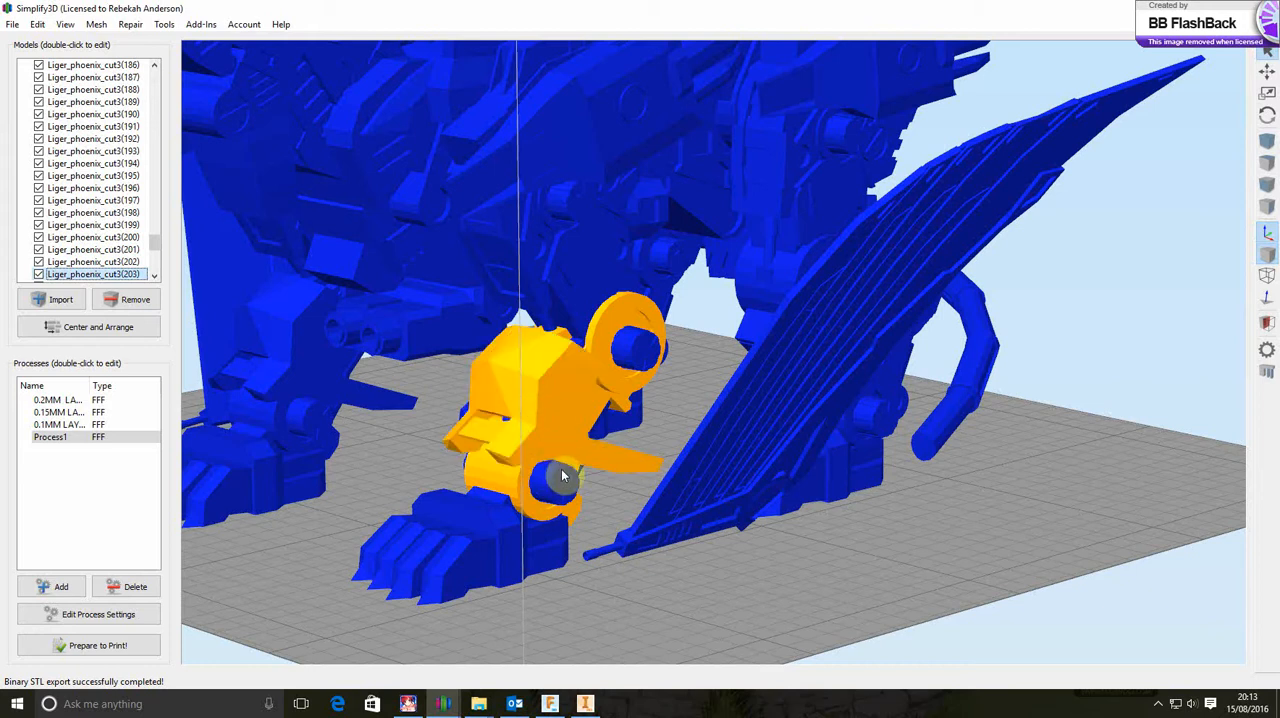
{"action": "left_click", "coordinate": [629, 355]}
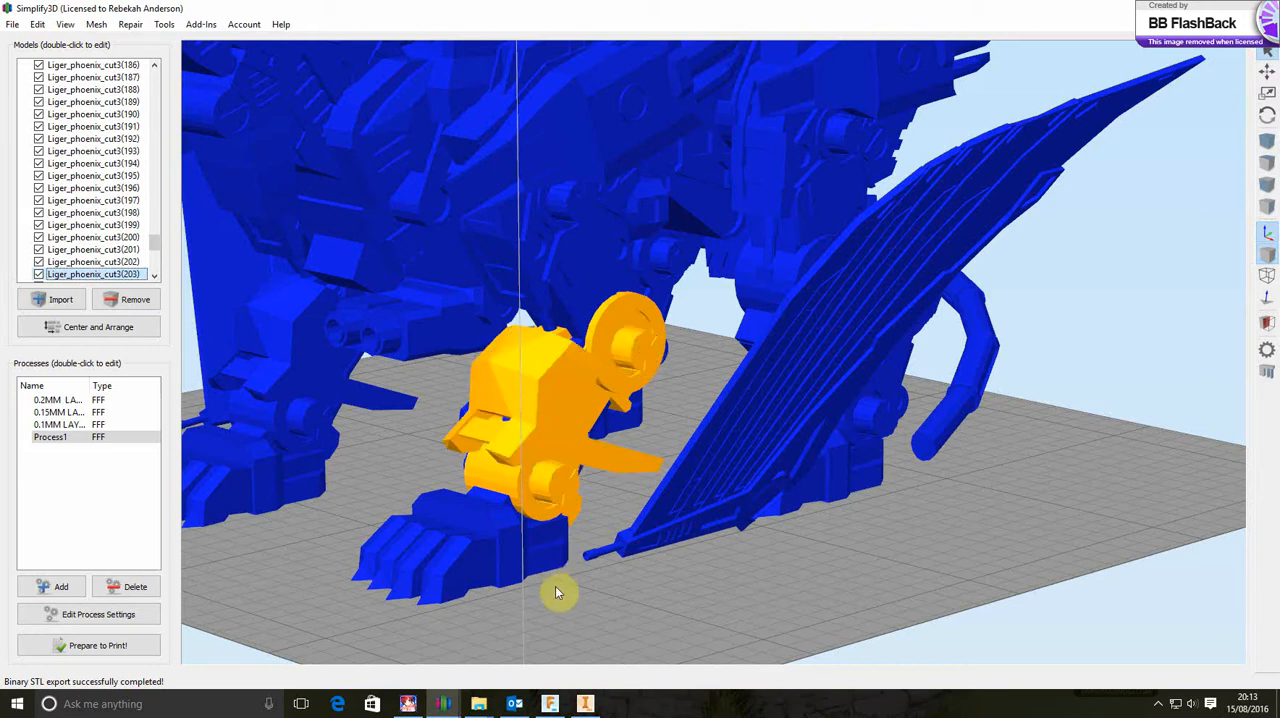
{"action": "scroll", "coordinate": [557, 592], "scroll_direction": "down", "scroll_amount": 5}
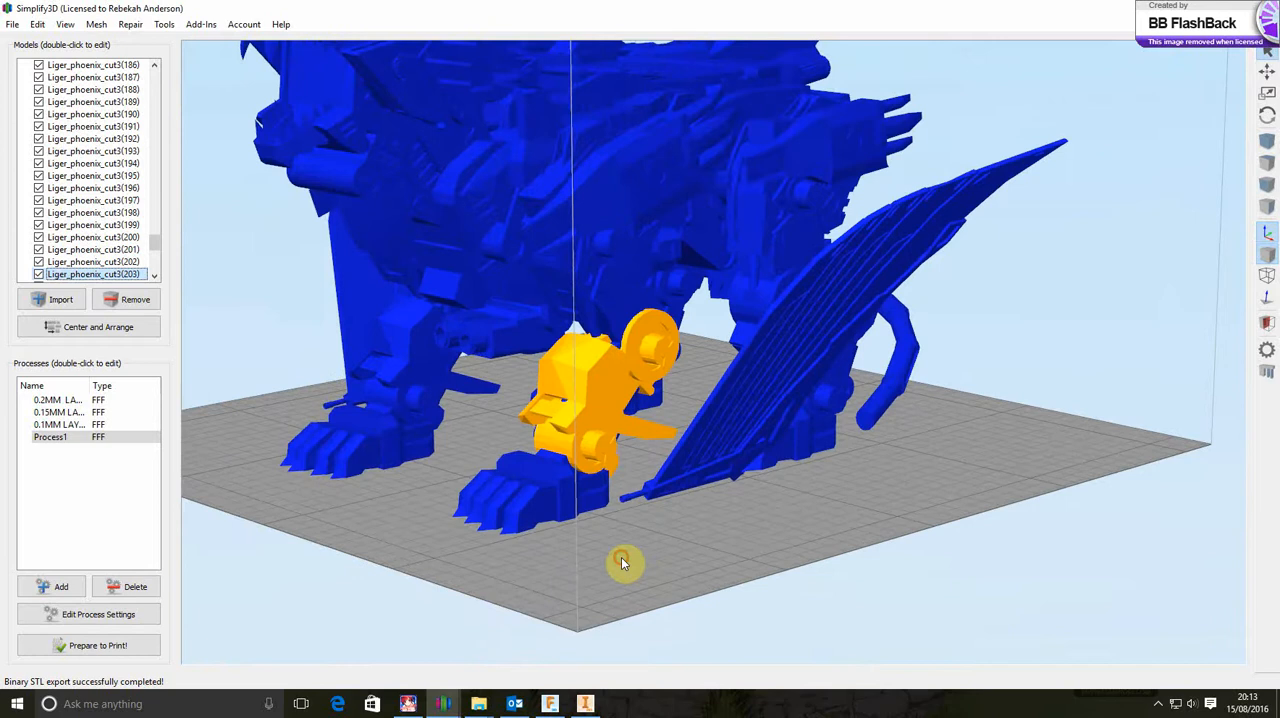
{"action": "left_click_drag", "start_coordinate": [621, 563], "coordinate": [849, 543]}
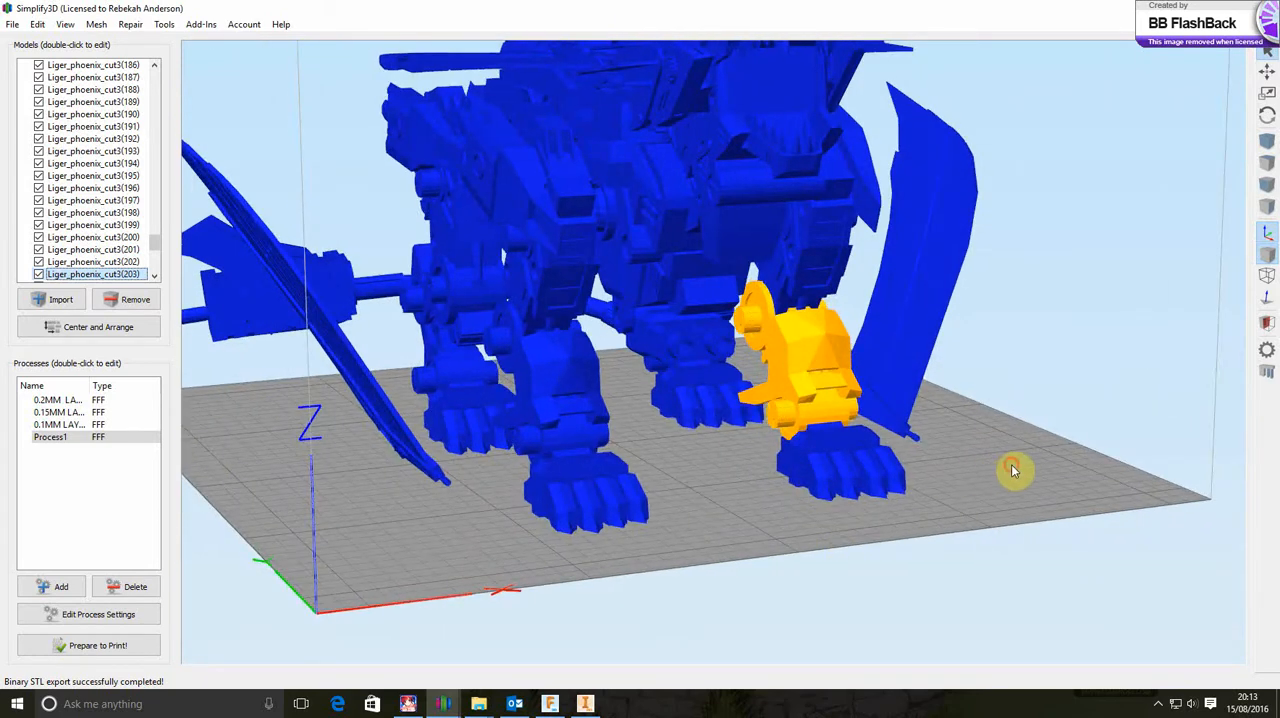
Extend the selection to the upper leg parts and pins above the front left paw
{"action": "left_click_drag", "start_coordinate": [1013, 470], "coordinate": [748, 481]}
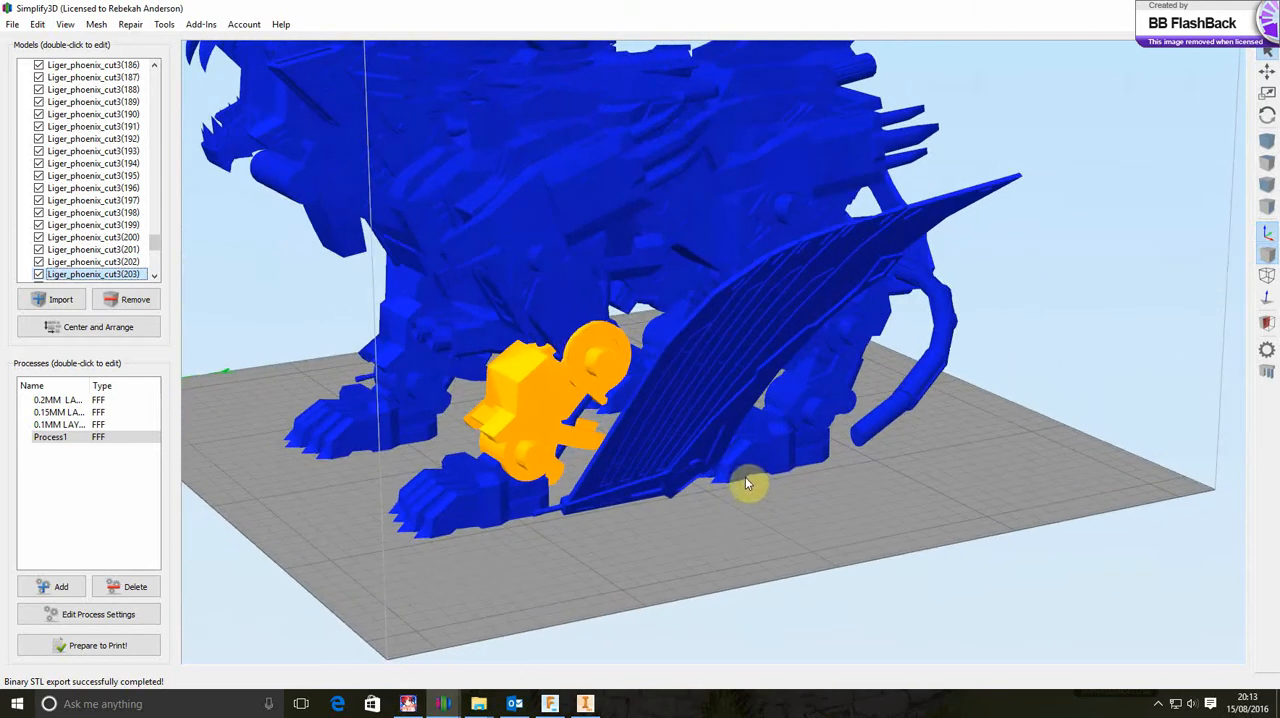
{"action": "left_click", "coordinate": [556, 328], "text": "ctrl"}
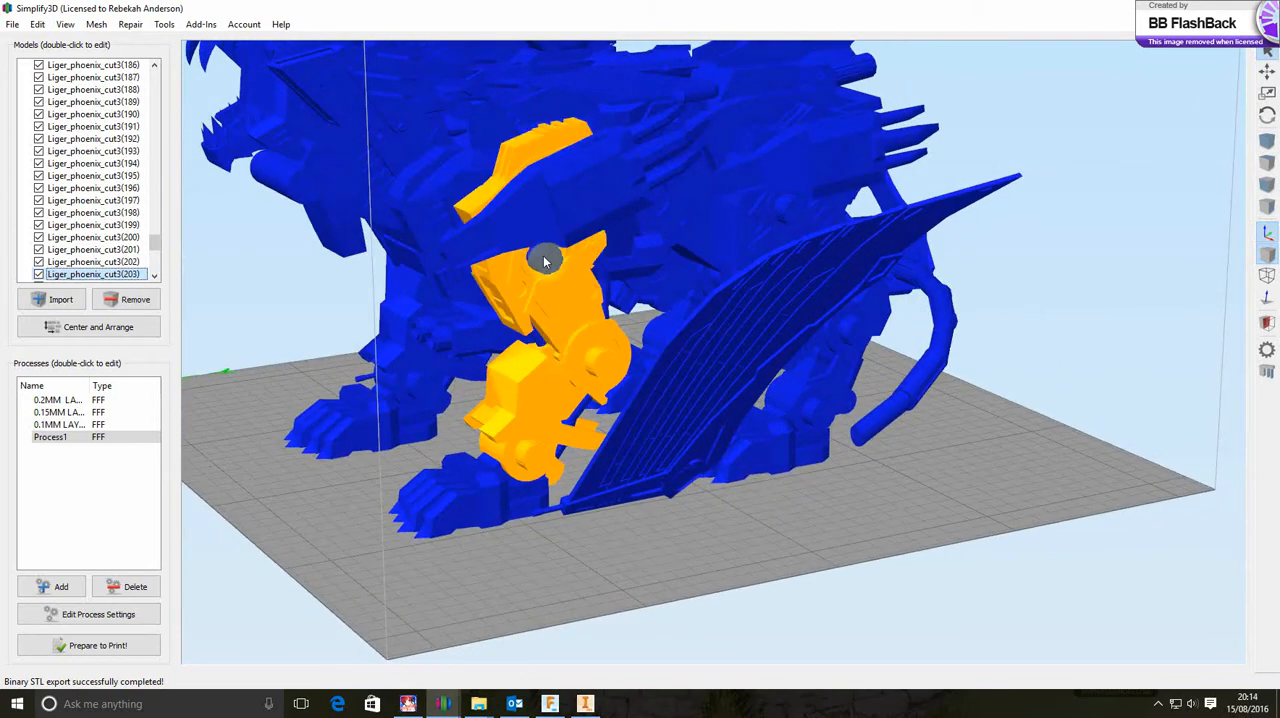
{"action": "left_click_drag", "start_coordinate": [594, 565], "coordinate": [574, 543]}
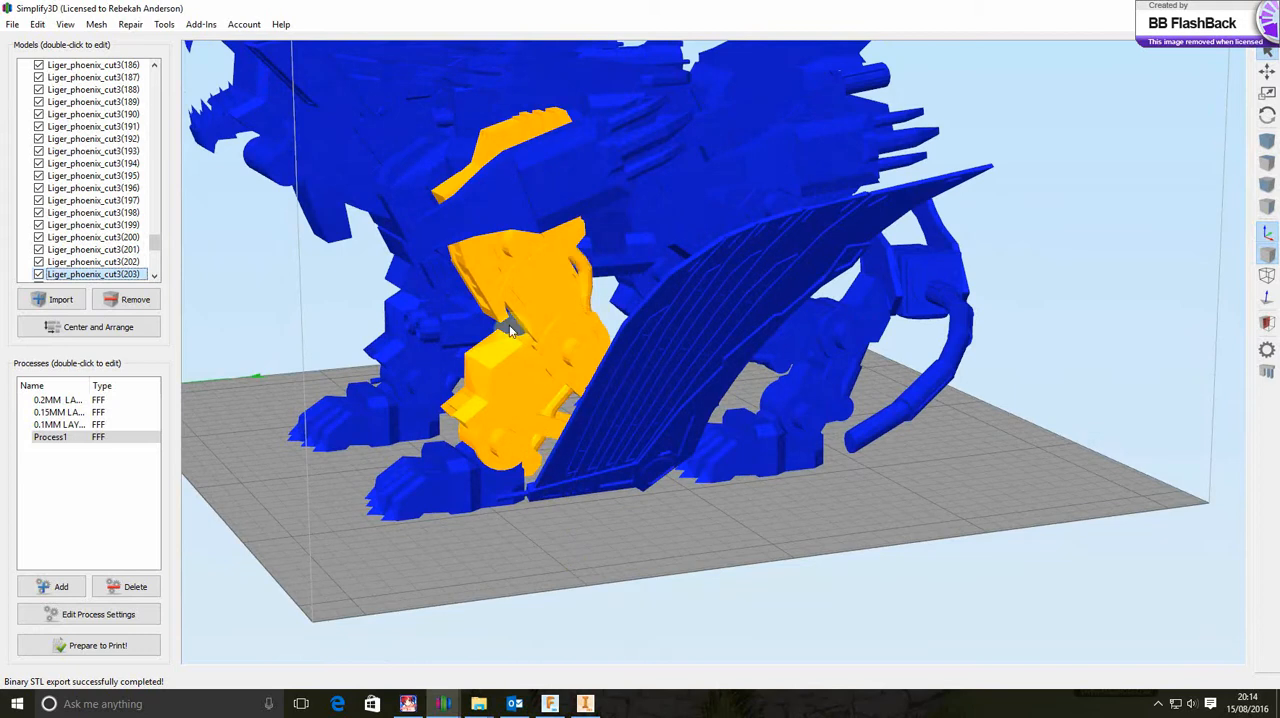
{"action": "left_click_drag", "start_coordinate": [534, 543], "coordinate": [710, 490]}
{"action": "left_click", "coordinate": [708, 446]}
Select the front left leg's ankle joint, lower leg armour, knee, outer pins and upper leg parts again, leaving out the paw
{"action": "left_click_drag", "start_coordinate": [708, 446], "coordinate": [672, 483]}
{"action": "left_click_drag", "start_coordinate": [863, 463], "coordinate": [695, 510]}
{"action": "left_click", "coordinate": [615, 460], "text": "ctrl"}
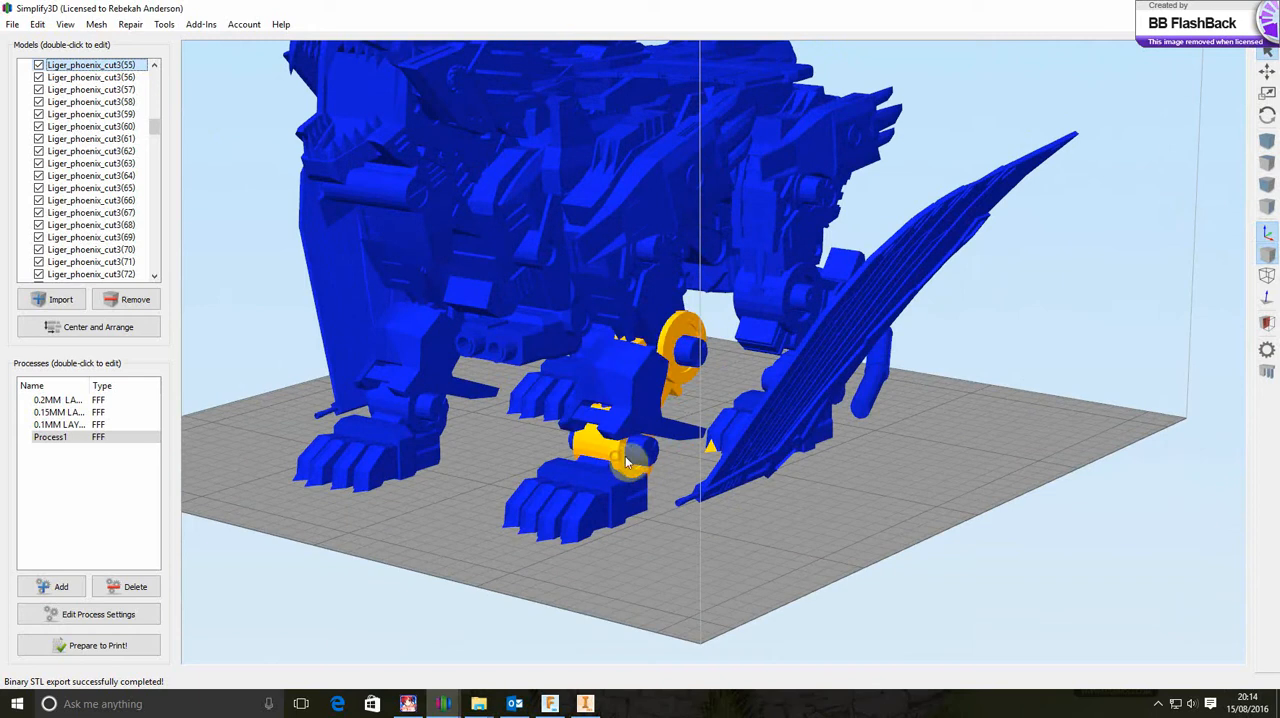
{"action": "left_click", "coordinate": [642, 458], "text": "ctrl"}
{"action": "left_click", "coordinate": [625, 390], "text": "ctrl"}
{"action": "left_click", "coordinate": [607, 406], "text": "ctrl"}
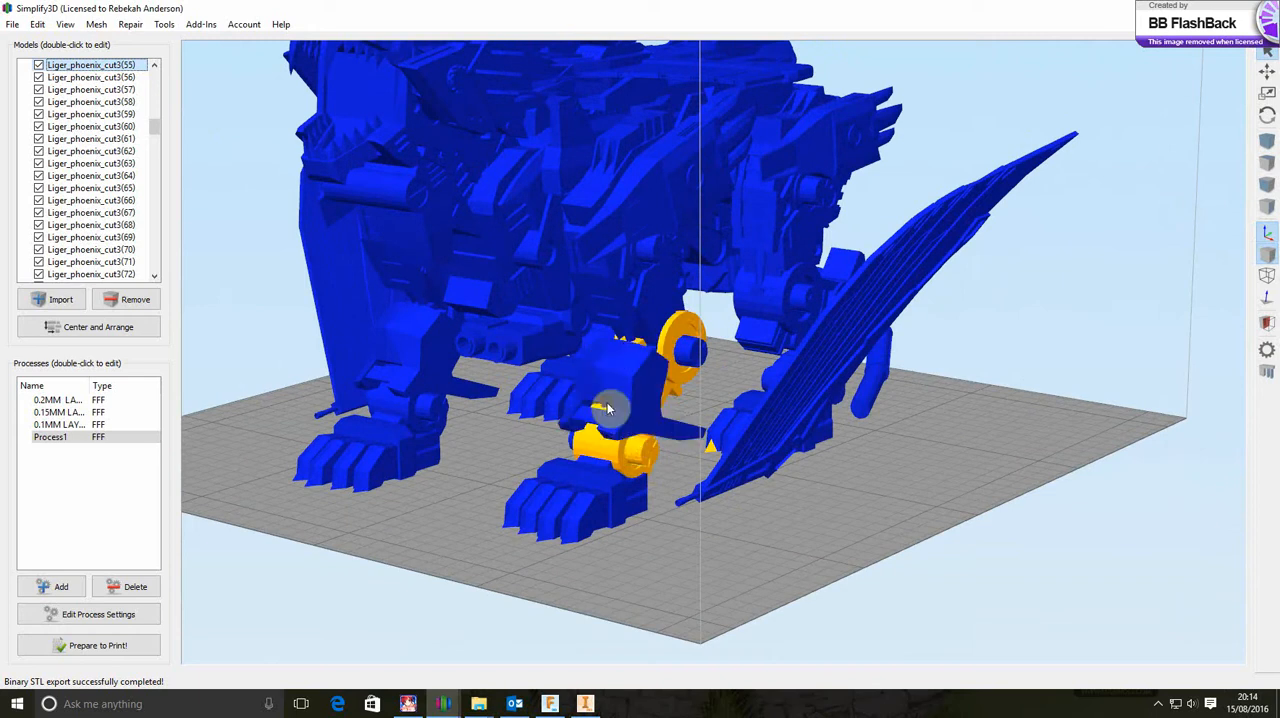
{"action": "left_click", "coordinate": [637, 342], "text": "ctrl"}
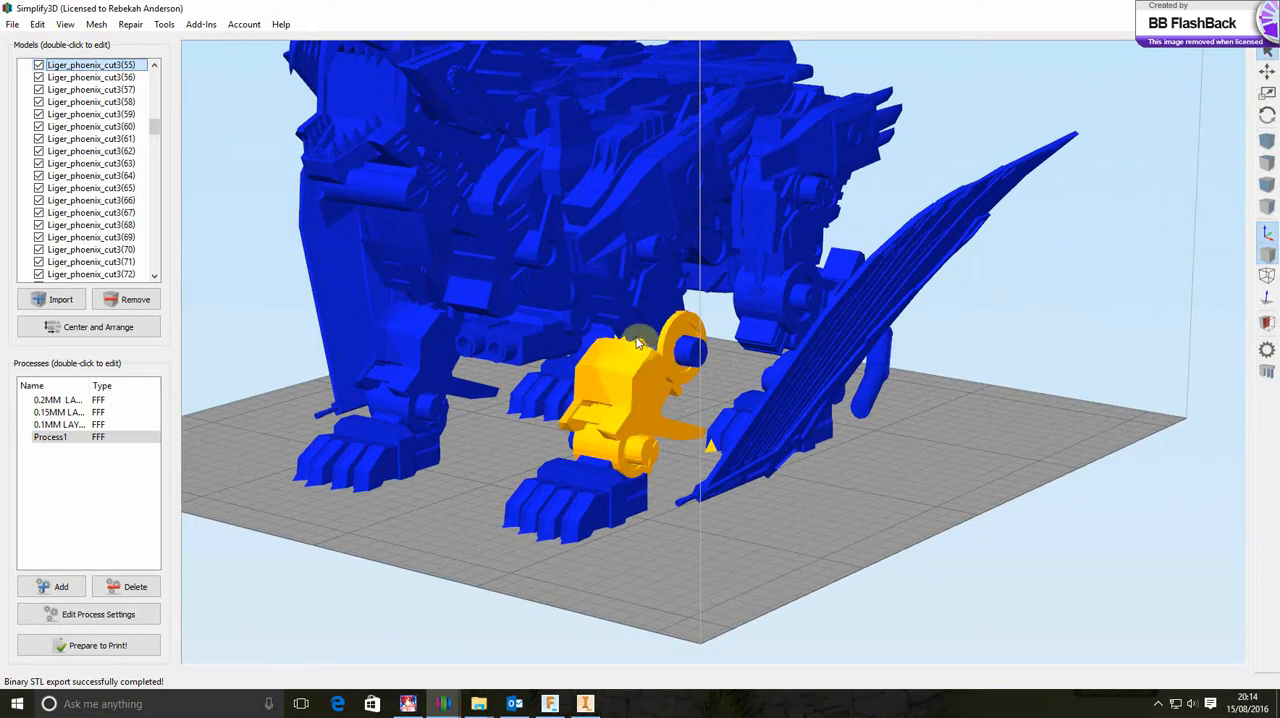
{"action": "left_click", "coordinate": [687, 350], "text": "ctrl"}
{"action": "left_click", "coordinate": [669, 312], "text": "ctrl"}
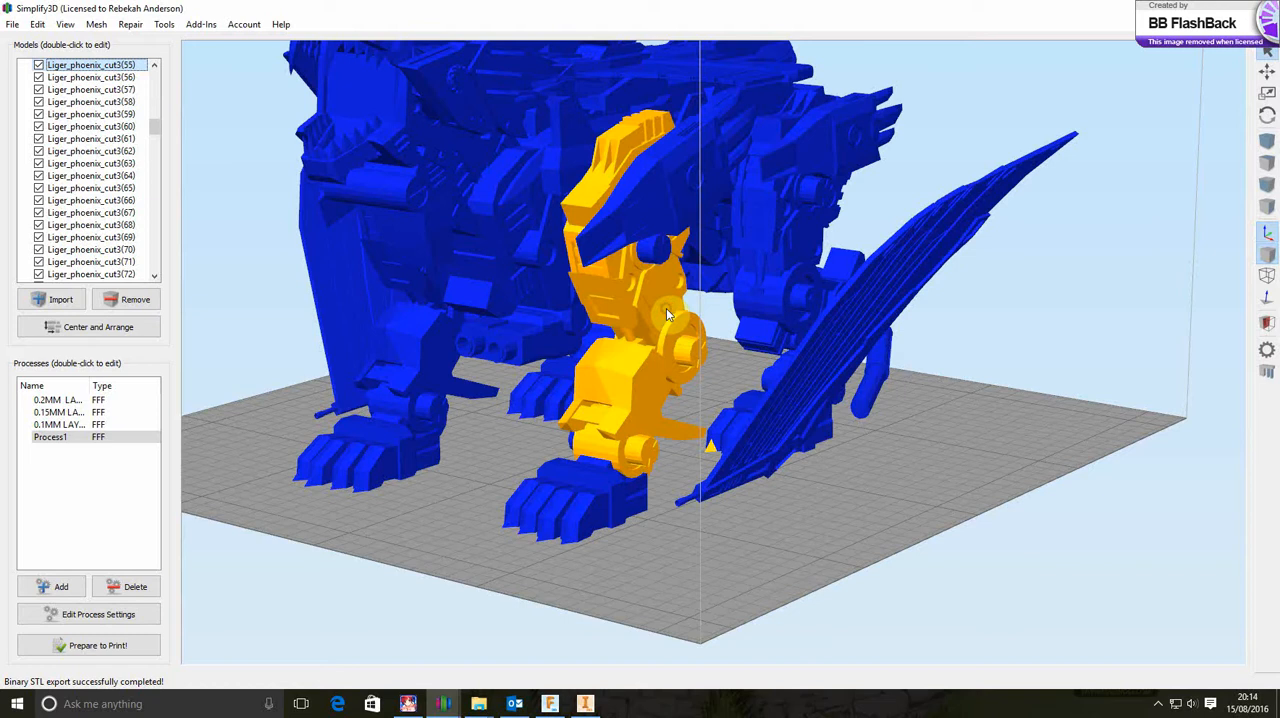
Add the front left leg's inner pins and shoulder ball to the selection and deselect the stray claw on the rear paw
{"action": "left_click_drag", "start_coordinate": [592, 568], "coordinate": [730, 572]}
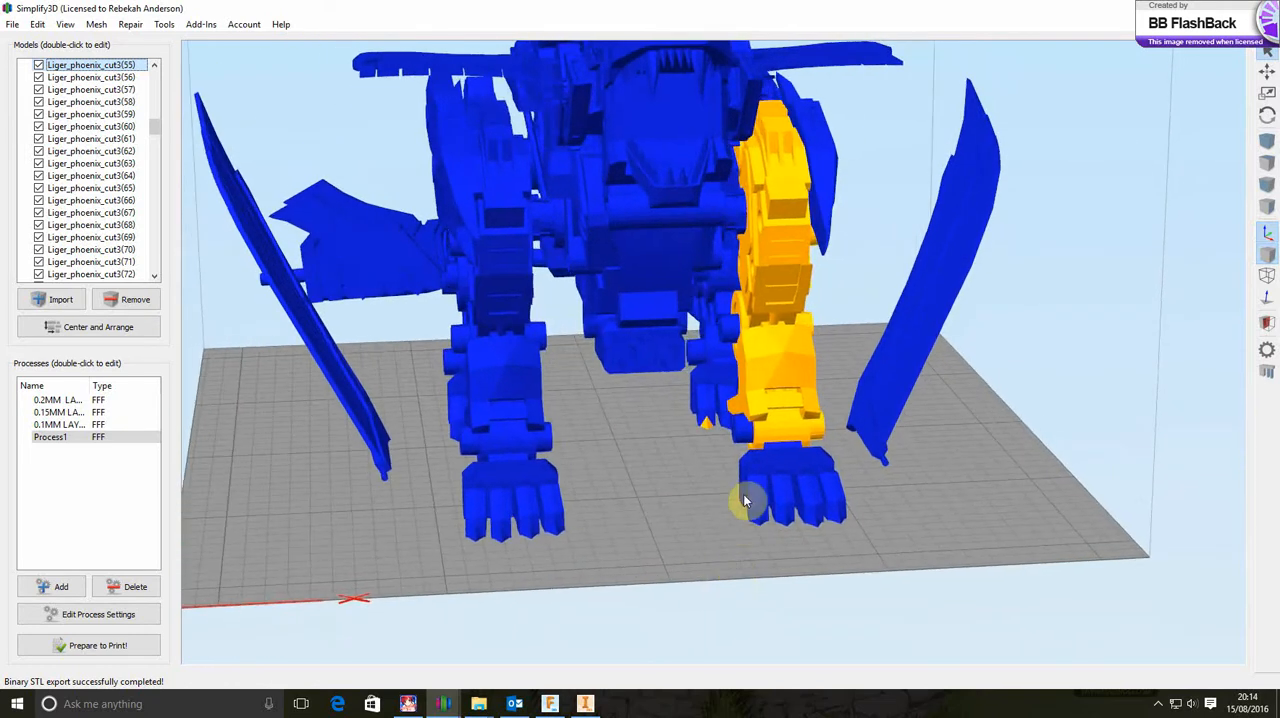
{"action": "left_click", "coordinate": [733, 320], "text": "ctrl"}
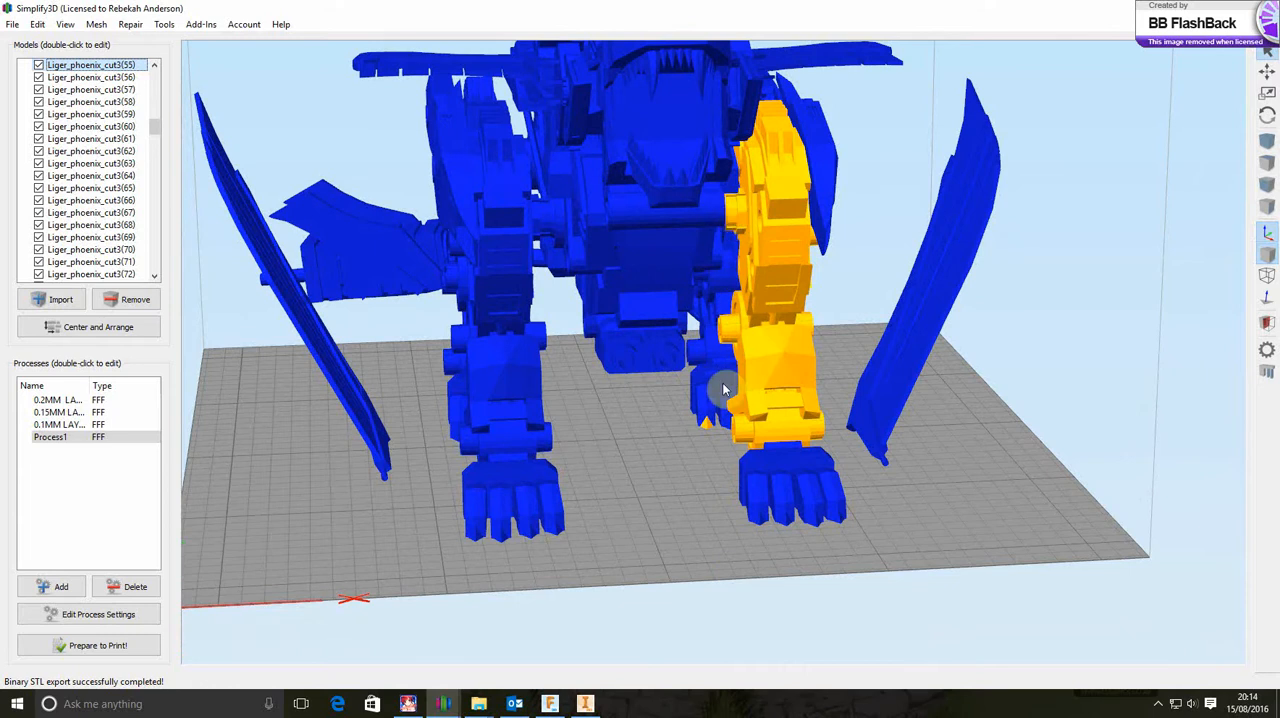
{"action": "left_click", "coordinate": [706, 427], "text": "ctrl"}
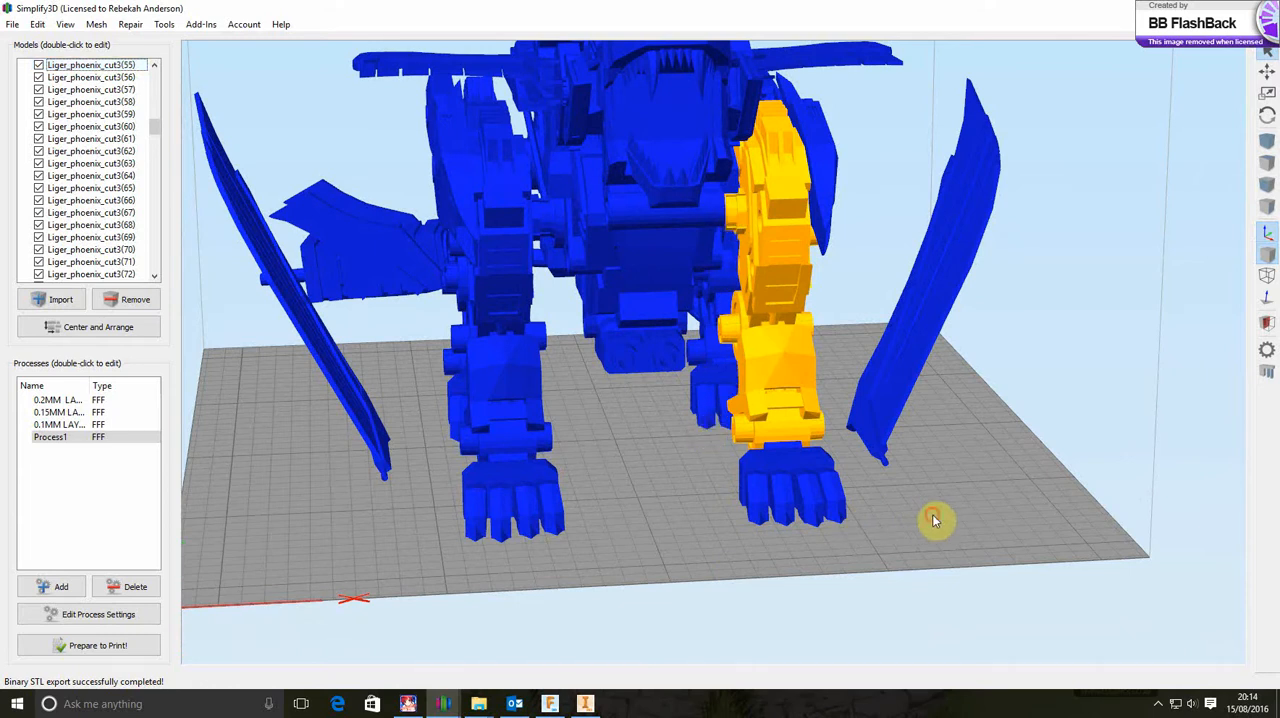
Export the selected leg parts as a binary STL named FRONT LEFT LEG in the Downloads folder
{"action": "left_click_drag", "start_coordinate": [933, 519], "coordinate": [923, 563]}
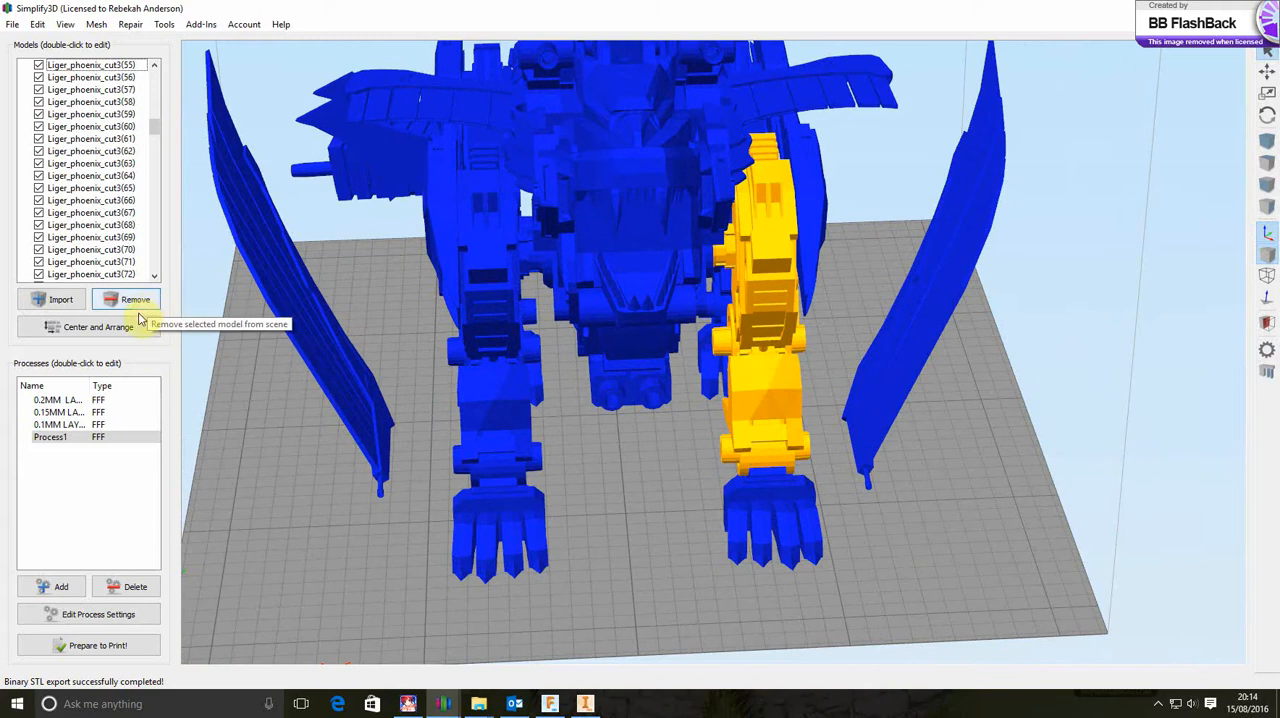
{"action": "left_click", "coordinate": [12, 25]}
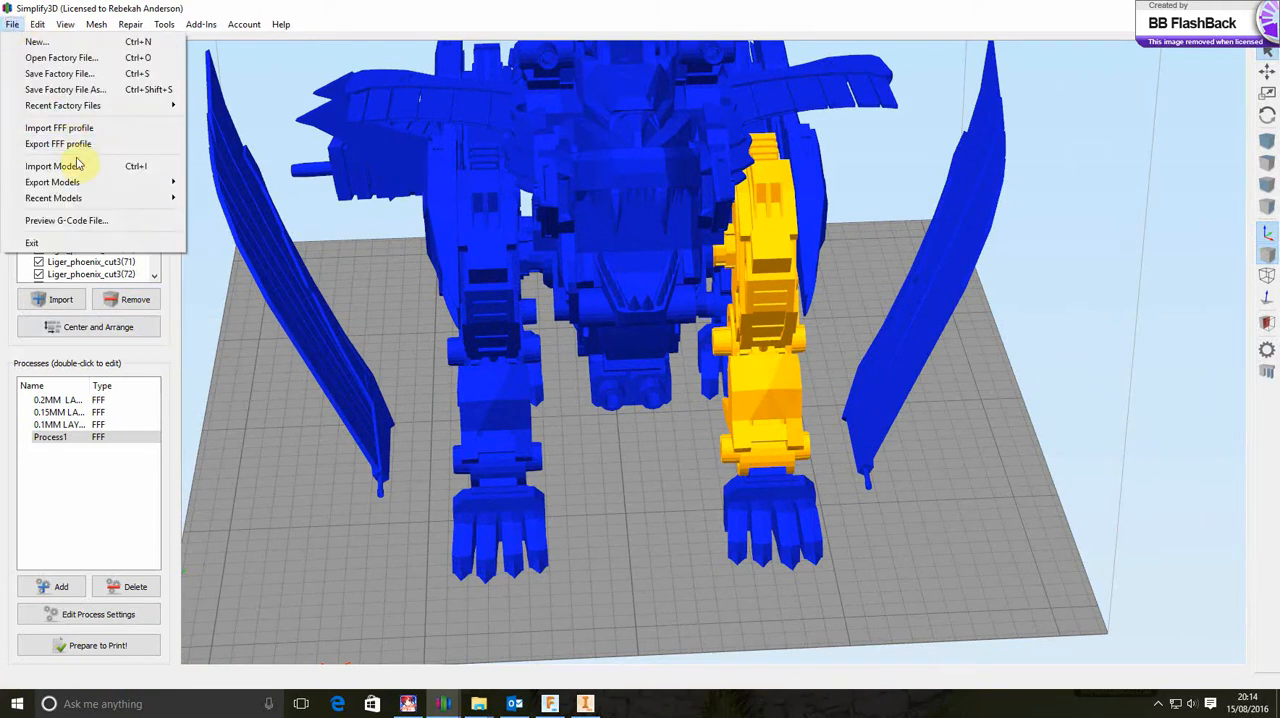
{"action": "mouse_move", "coordinate": [86, 181]}
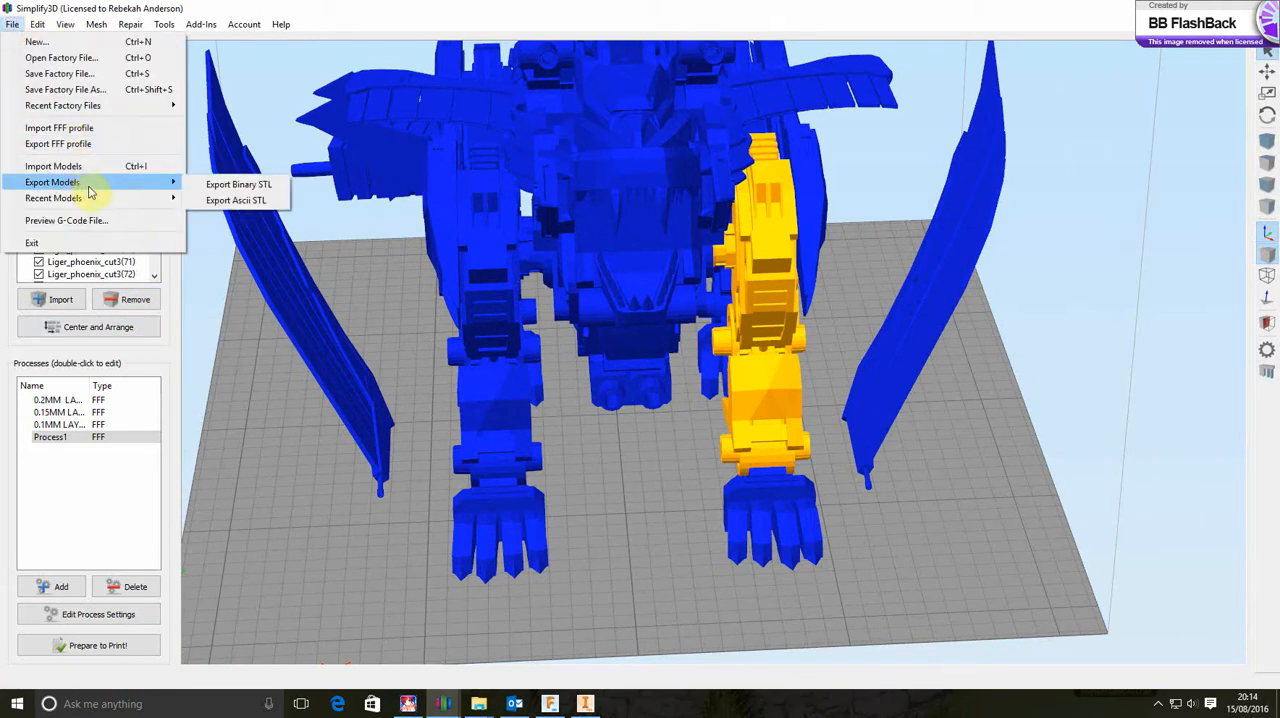
{"action": "left_click", "coordinate": [240, 180]}
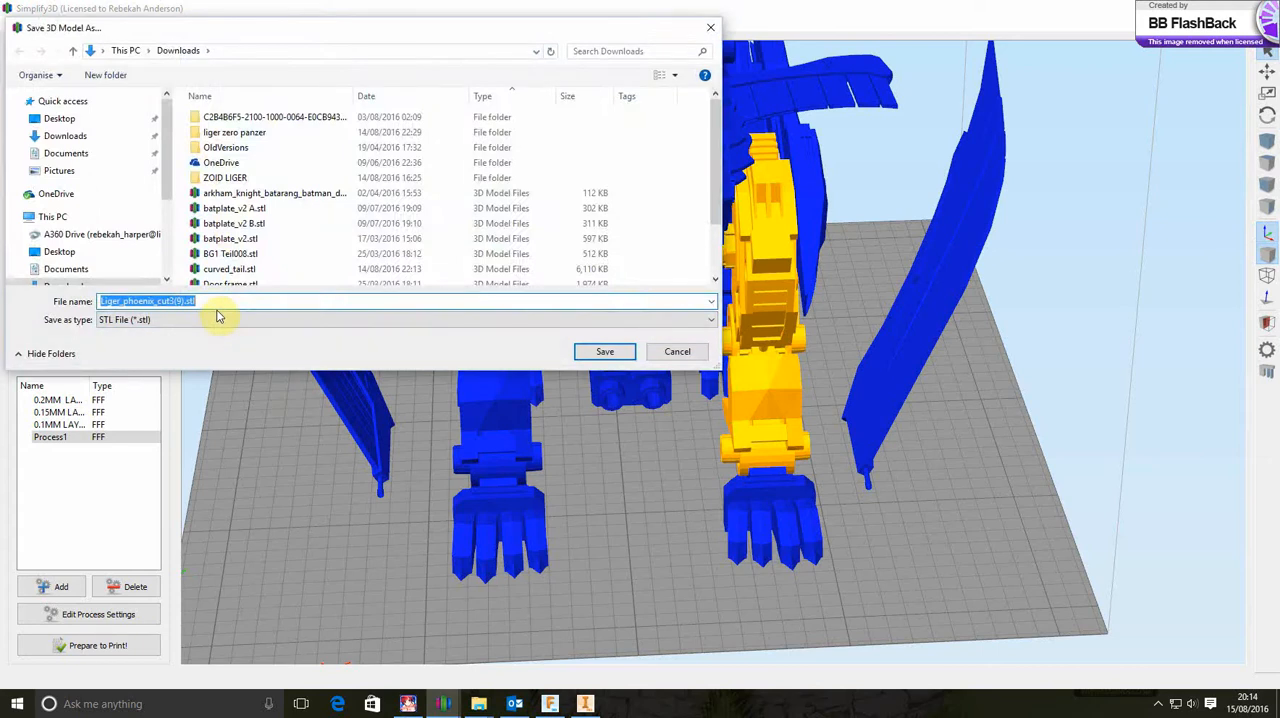
{"action": "type", "text": "FRONT LEFT LEG"}
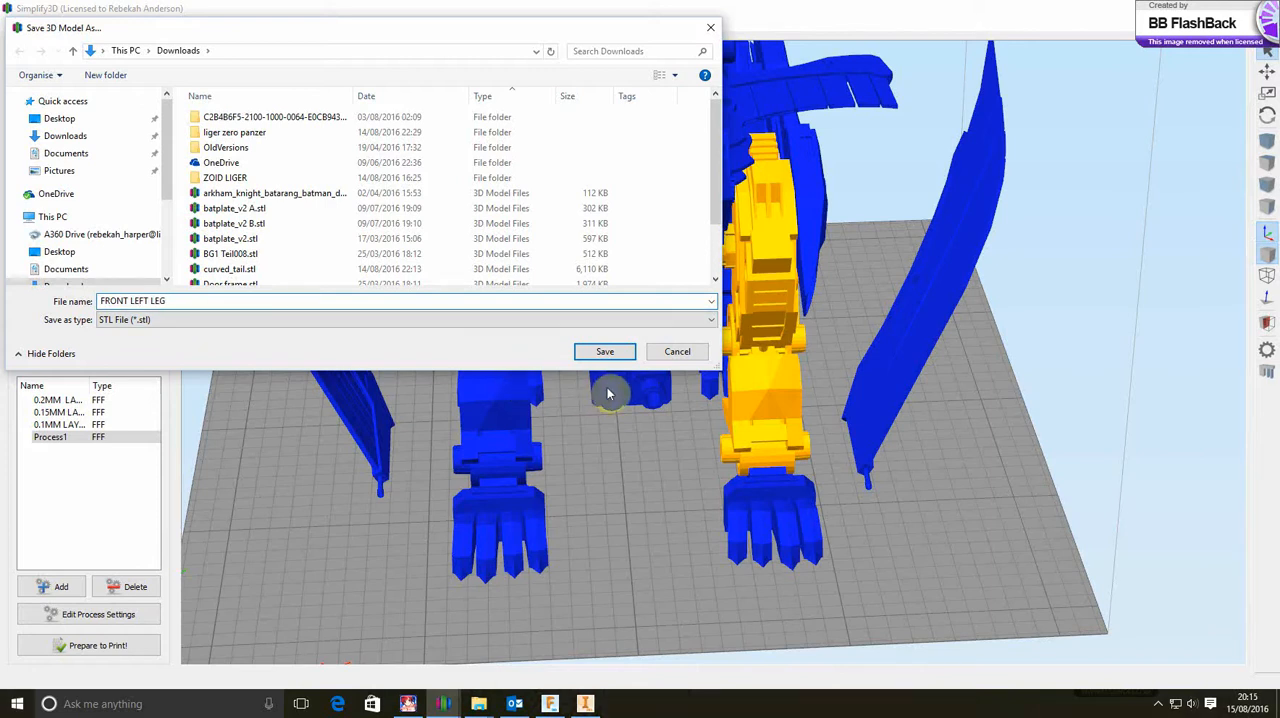
{"action": "left_click", "coordinate": [606, 353]}
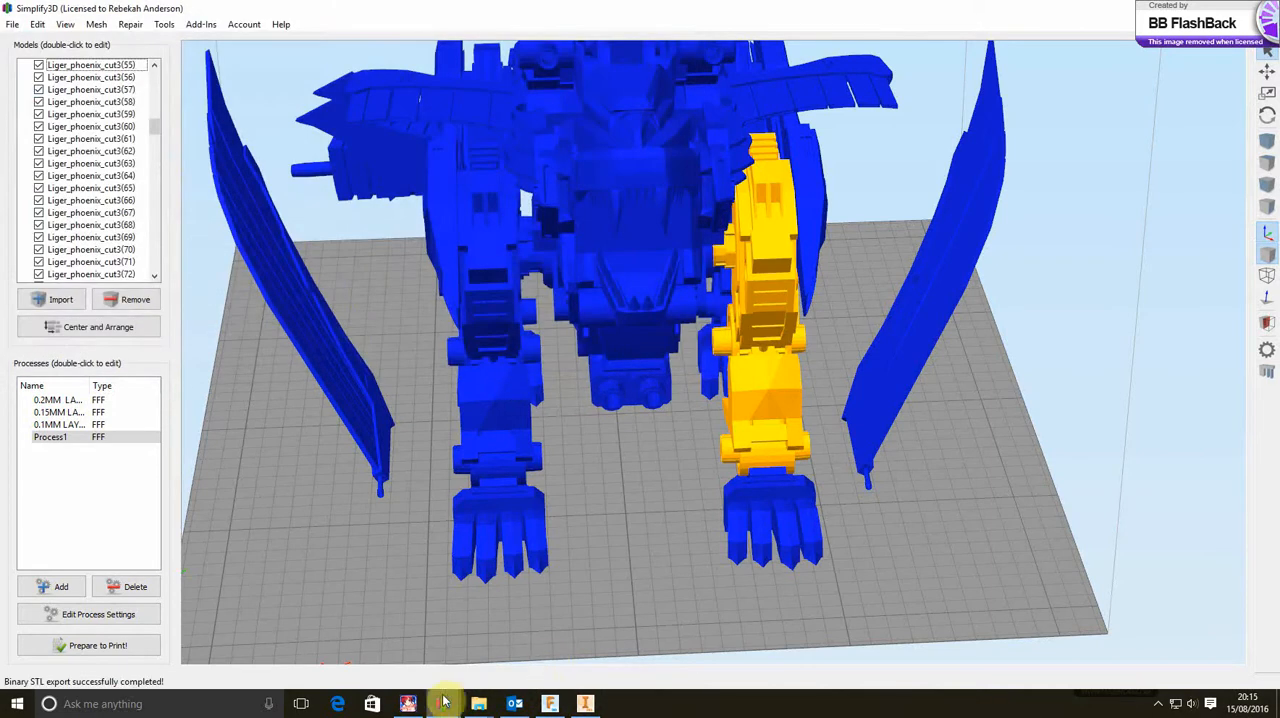
Switch to the Simplify3D window with the scaled paw and import FRONT LEFT LEG.stl from the Downloads folder
{"action": "mouse_move", "coordinate": [455, 708]}
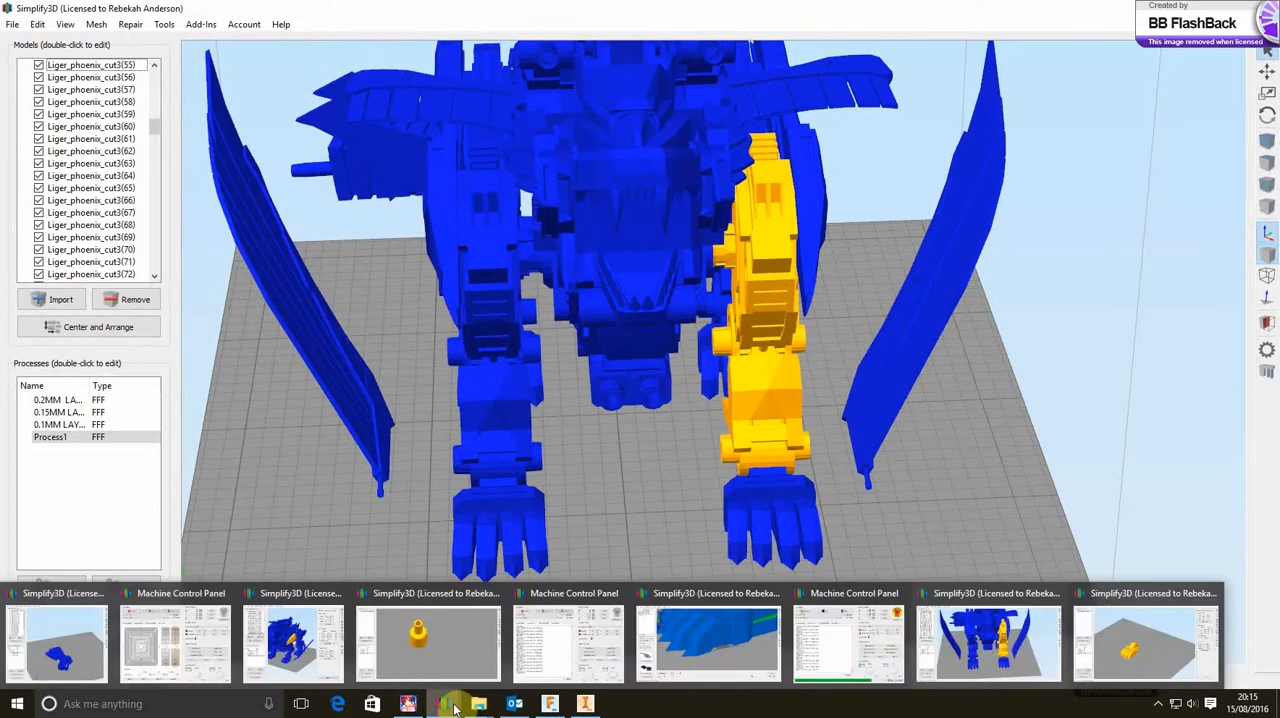
{"action": "left_click", "coordinate": [1133, 640]}
{"action": "left_click", "coordinate": [57, 299]}
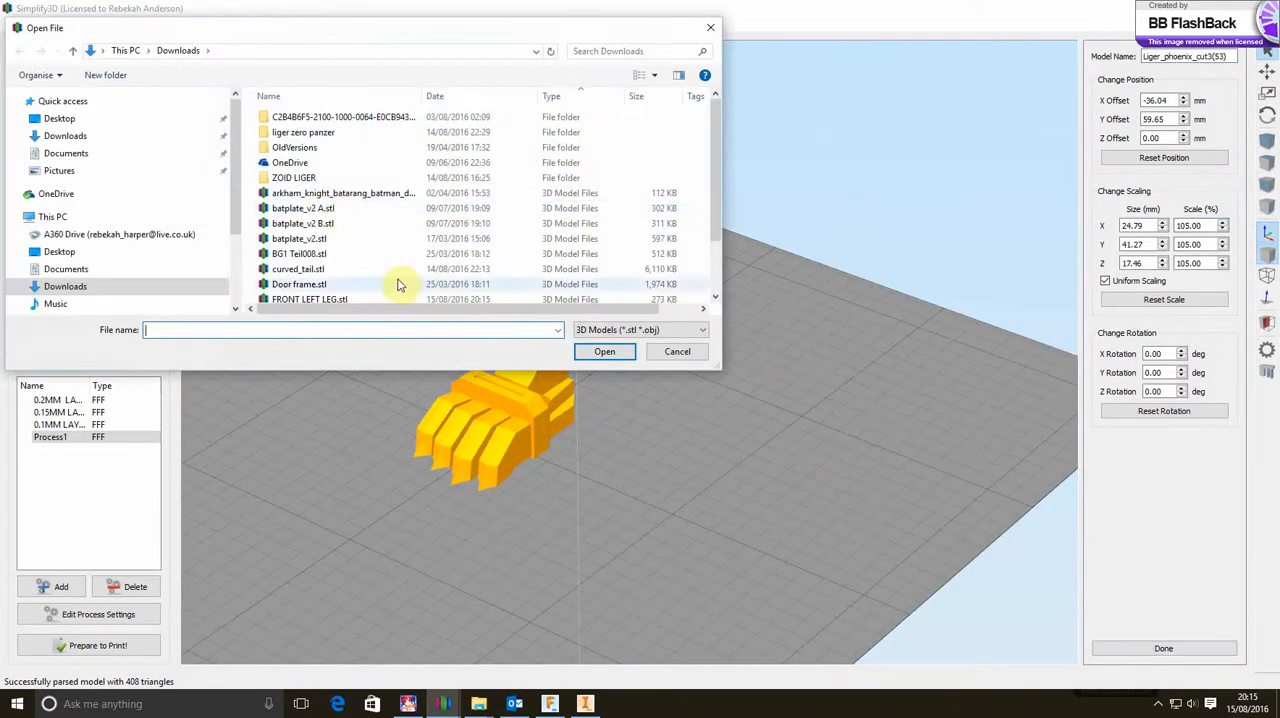
{"action": "scroll", "coordinate": [363, 245], "scroll_direction": "down", "scroll_amount": 1}
{"action": "left_click", "coordinate": [336, 265]}
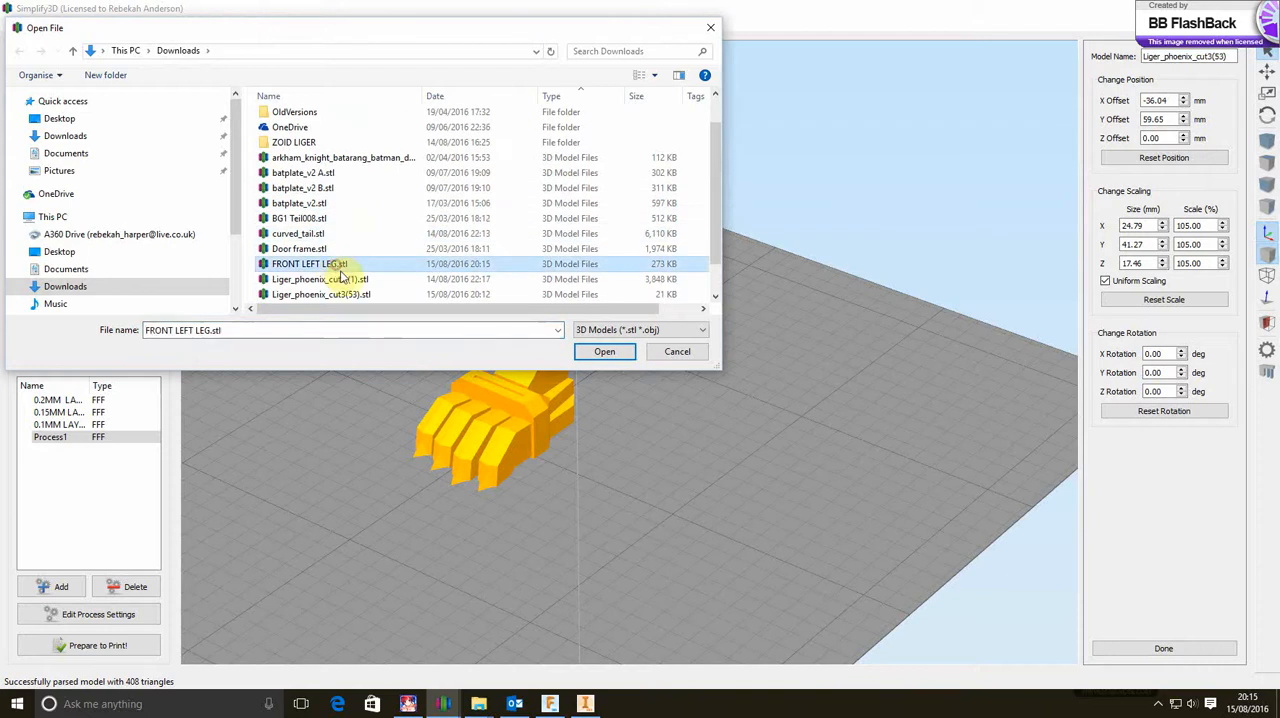
{"action": "left_click", "coordinate": [604, 354]}
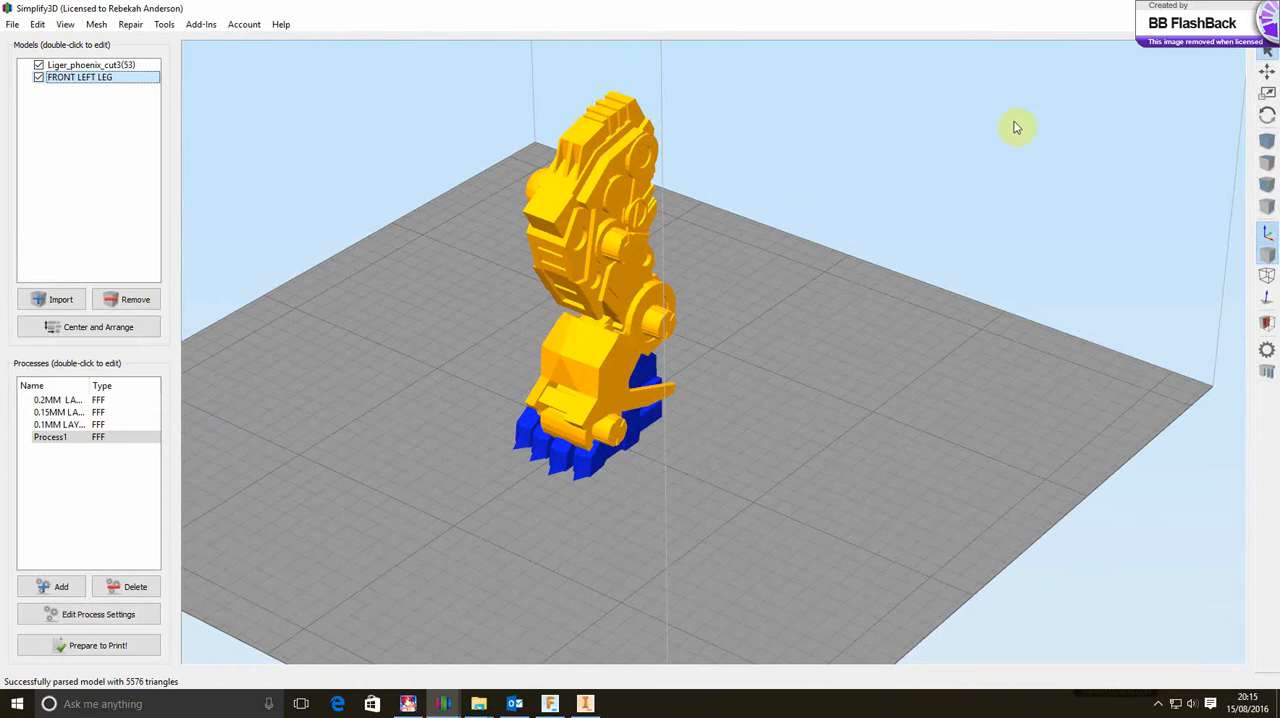
Move the imported leg away from the paw so that the two models stand apart on the build plate
{"action": "left_click", "coordinate": [1267, 73]}
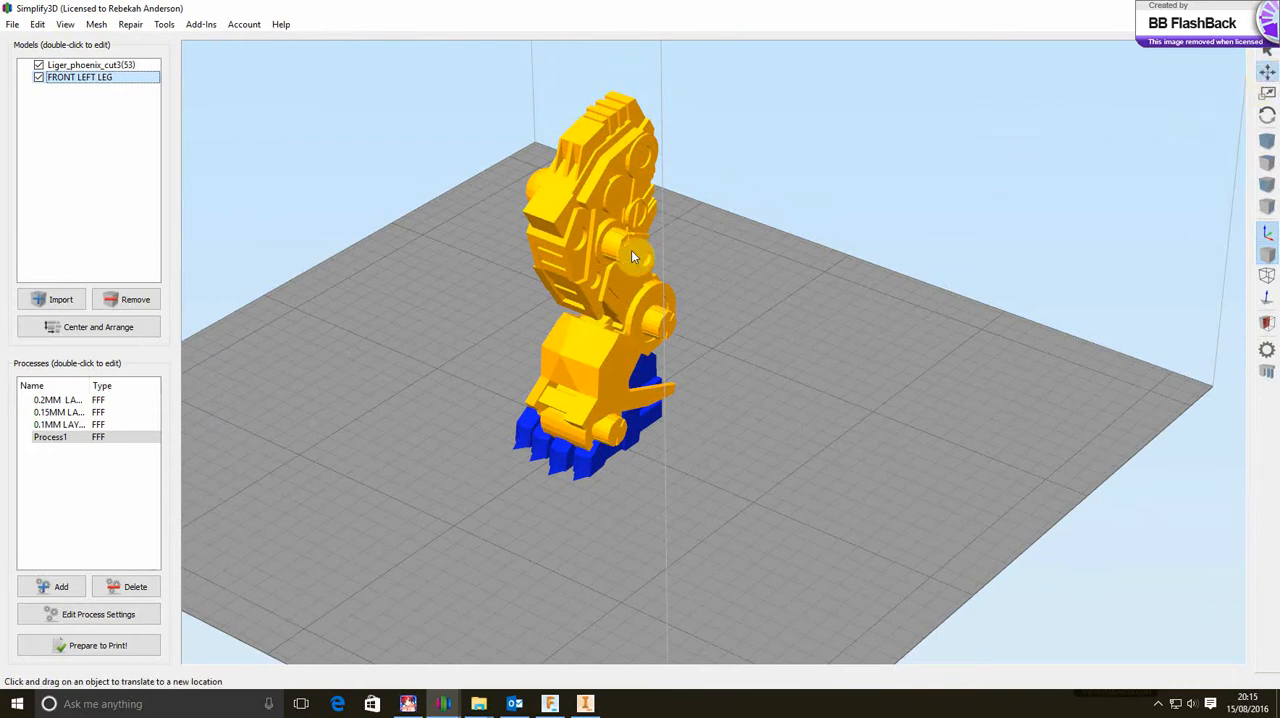
{"action": "left_click_drag", "start_coordinate": [631, 256], "coordinate": [613, 163]}
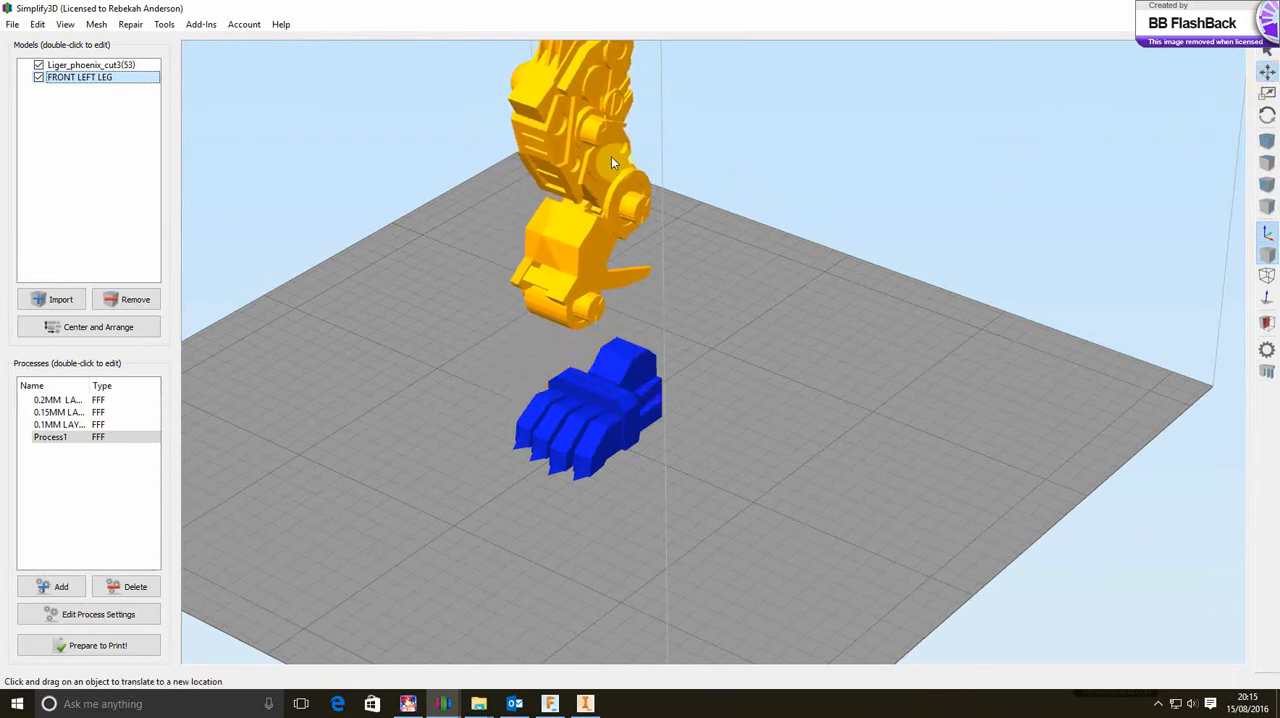
{"action": "left_click_drag", "start_coordinate": [638, 326], "coordinate": [560, 281]}
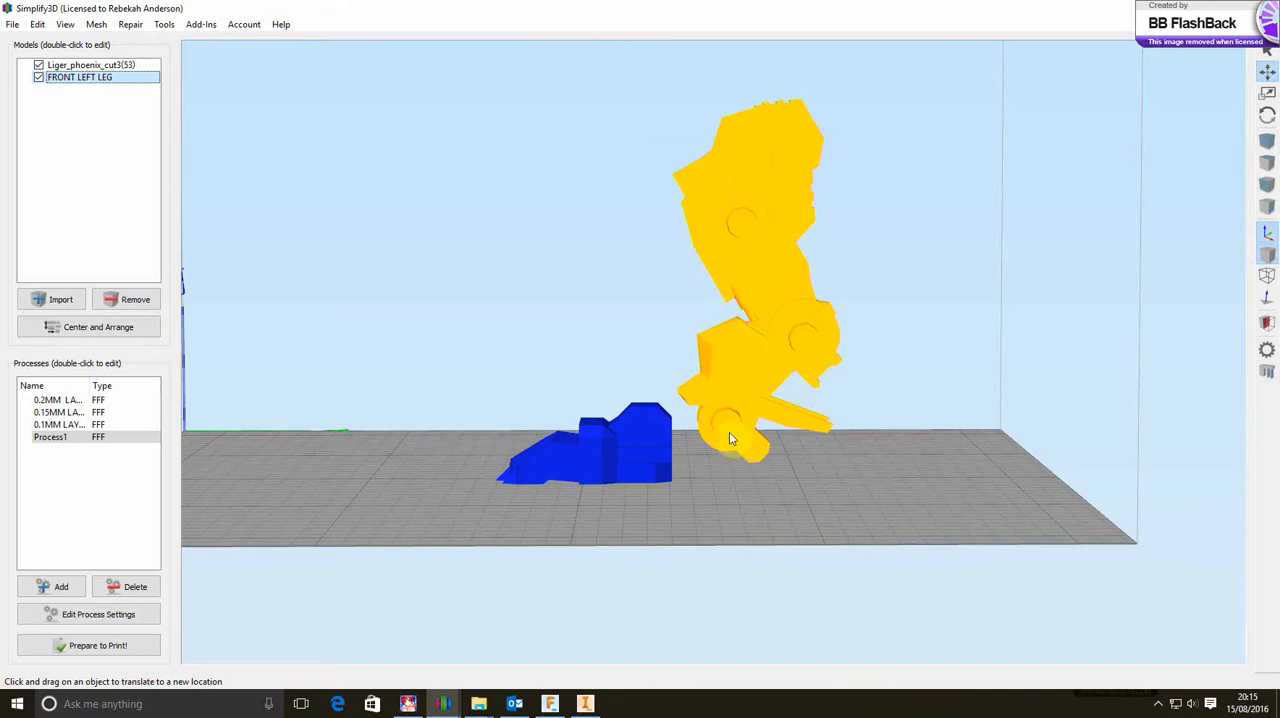
{"action": "left_click_drag", "start_coordinate": [731, 486], "coordinate": [883, 540]}
{"action": "left_click_drag", "start_coordinate": [769, 503], "coordinate": [906, 540]}
{"action": "left_click_drag", "start_coordinate": [378, 412], "coordinate": [438, 404]}
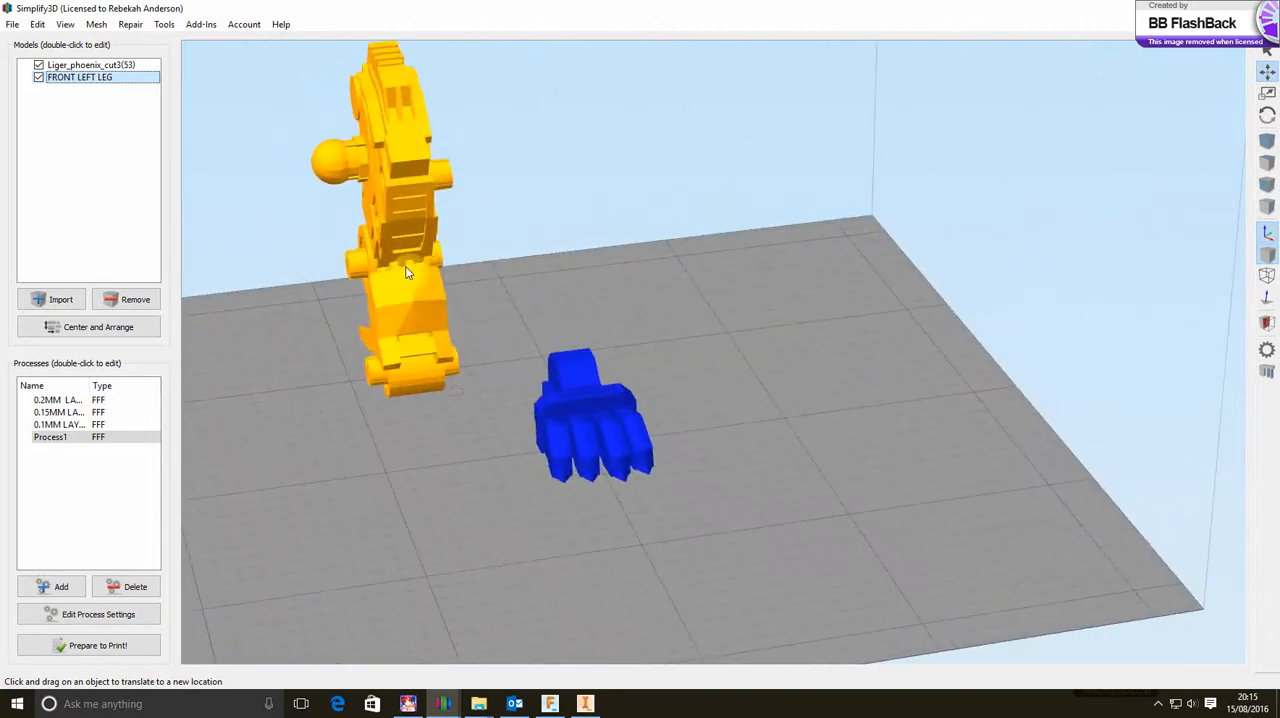
Hide the paw model Liger_phoenix_cut3(53) and lay the leg down with Place Surface on Bed, using its outer side face
{"action": "left_click", "coordinate": [583, 402]}
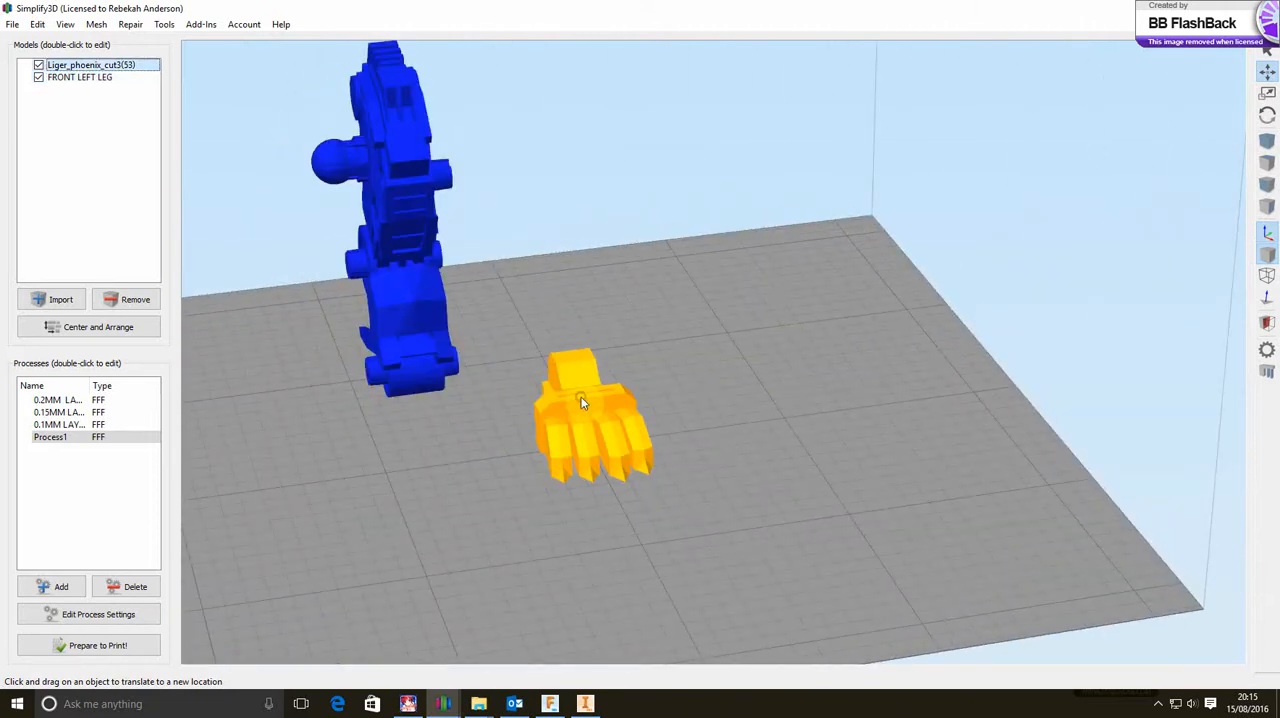
{"action": "left_click", "coordinate": [38, 66]}
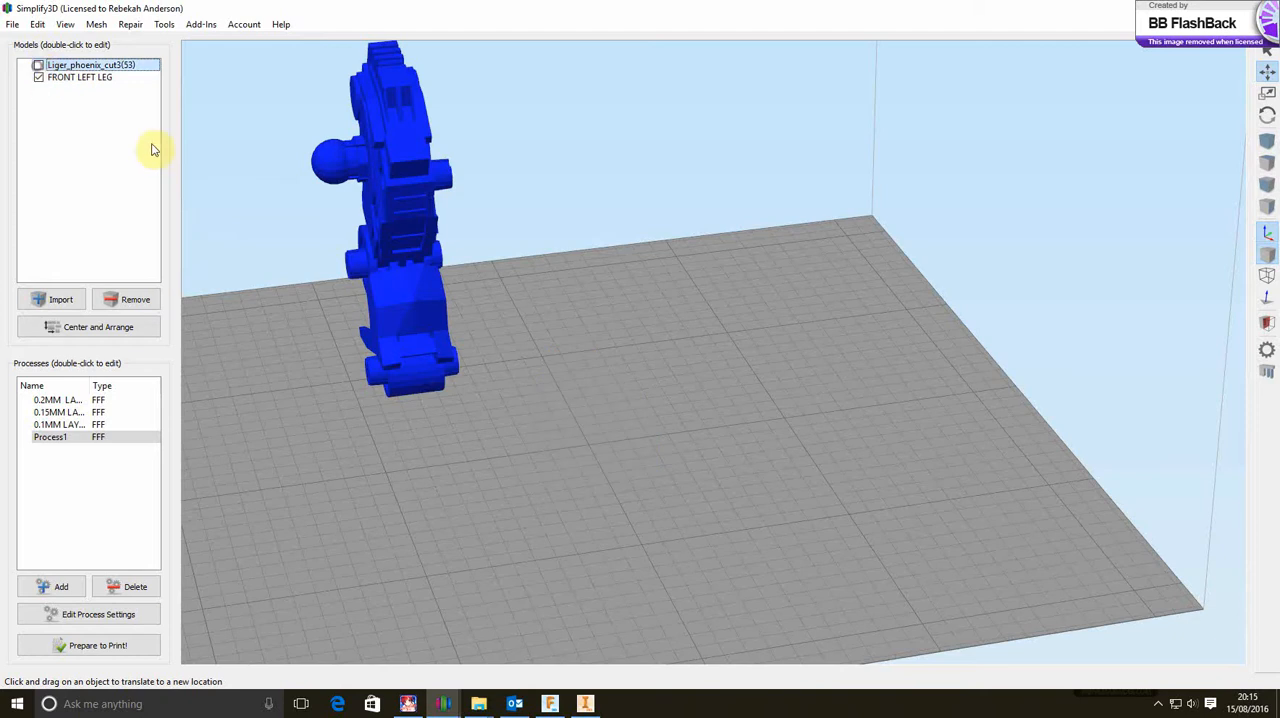
{"action": "left_click_drag", "start_coordinate": [560, 368], "coordinate": [380, 345]}
{"action": "left_click_drag", "start_coordinate": [376, 343], "coordinate": [467, 309]}
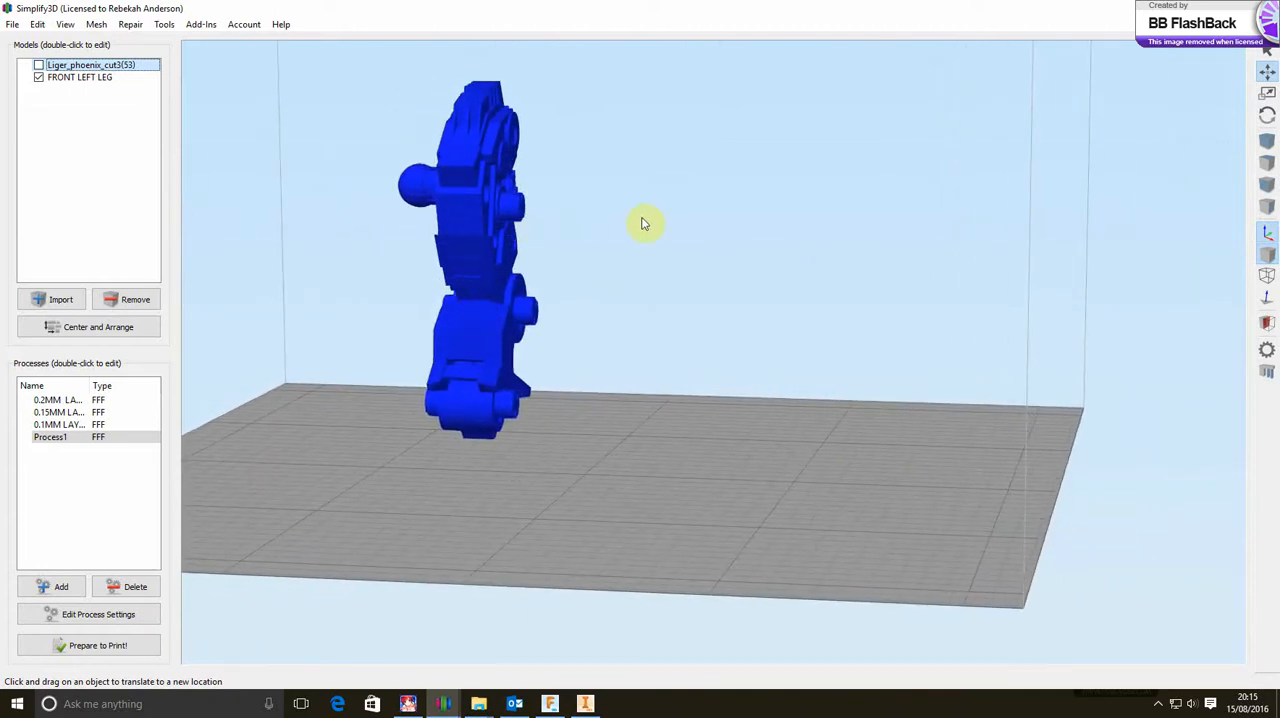
{"action": "left_click_drag", "start_coordinate": [642, 220], "coordinate": [552, 224]}
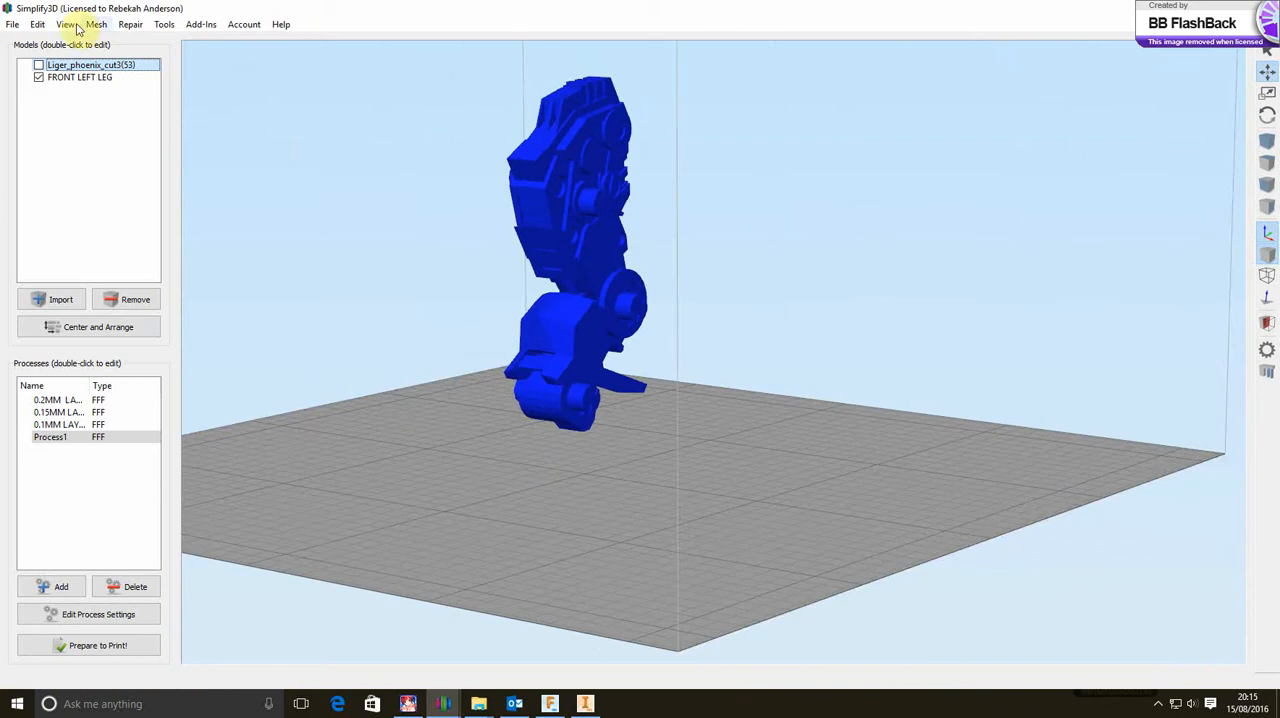
{"action": "left_click", "coordinate": [37, 24]}
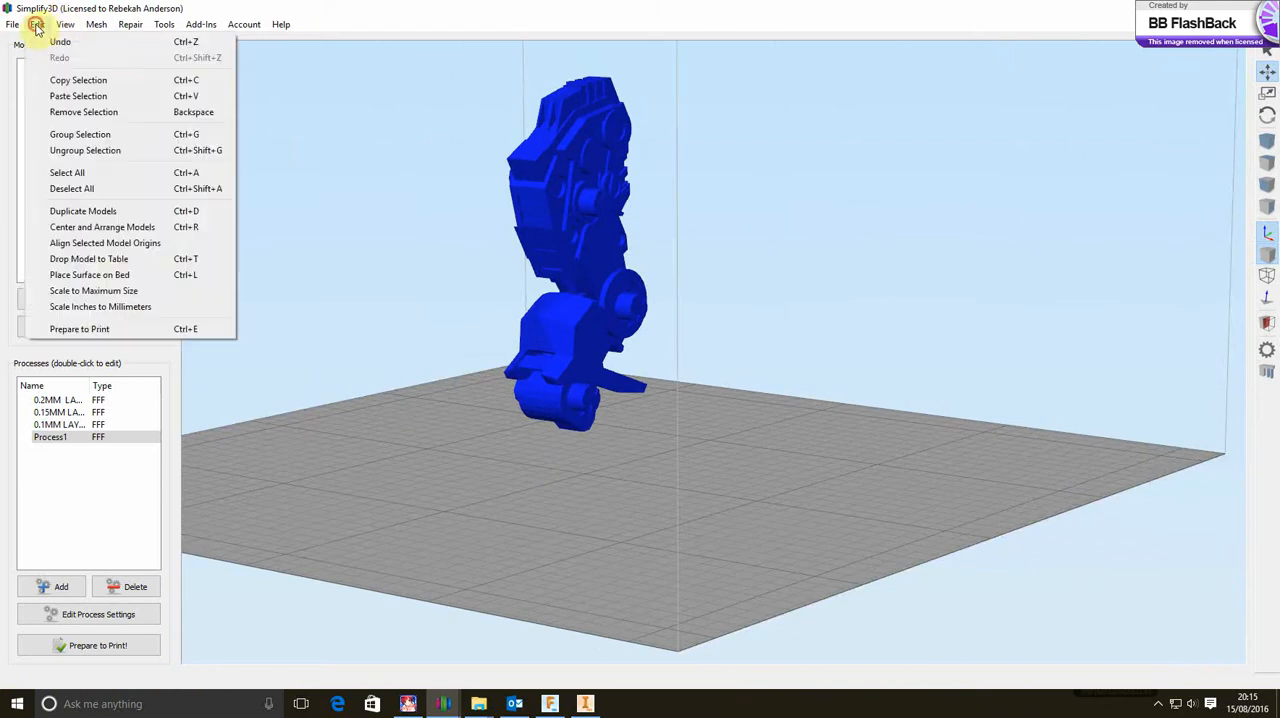
{"action": "left_click", "coordinate": [110, 274]}
{"action": "left_click", "coordinate": [593, 160]}
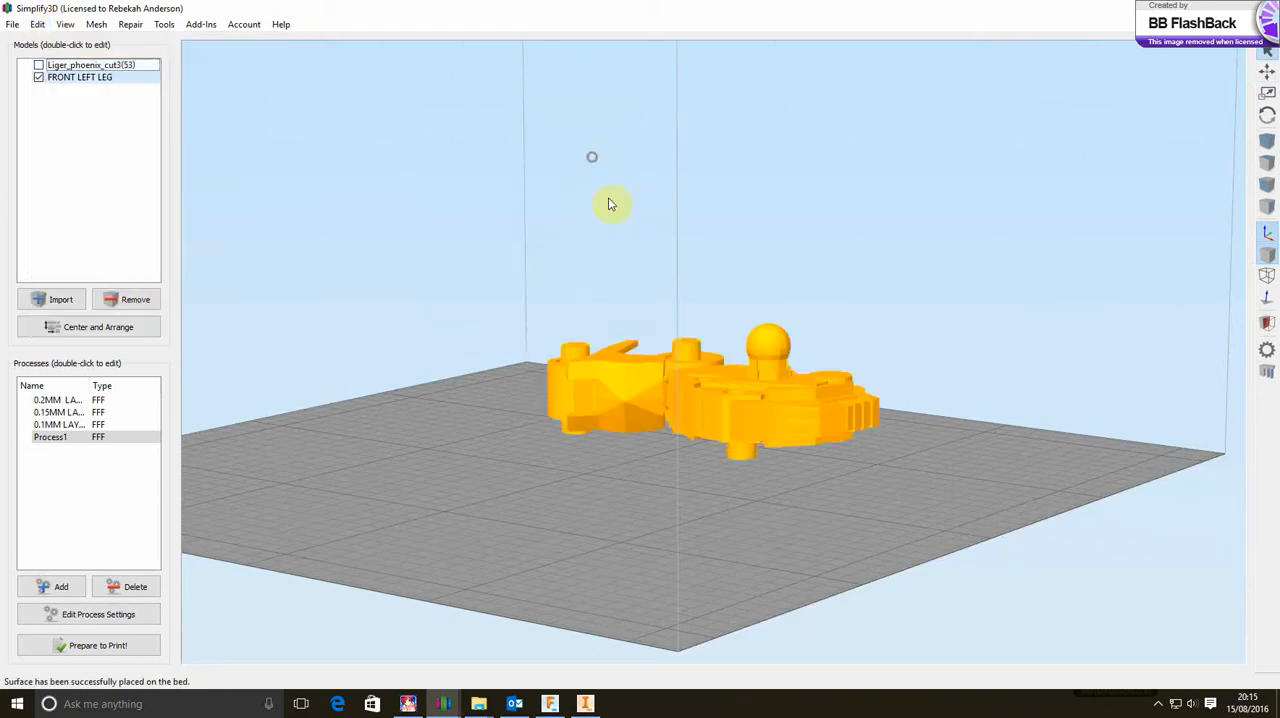
Sink the FRONT LEFT LEG model partly below the build plate by setting its Z offset to 0 mm
{"action": "left_click_drag", "start_coordinate": [666, 437], "coordinate": [818, 402]}
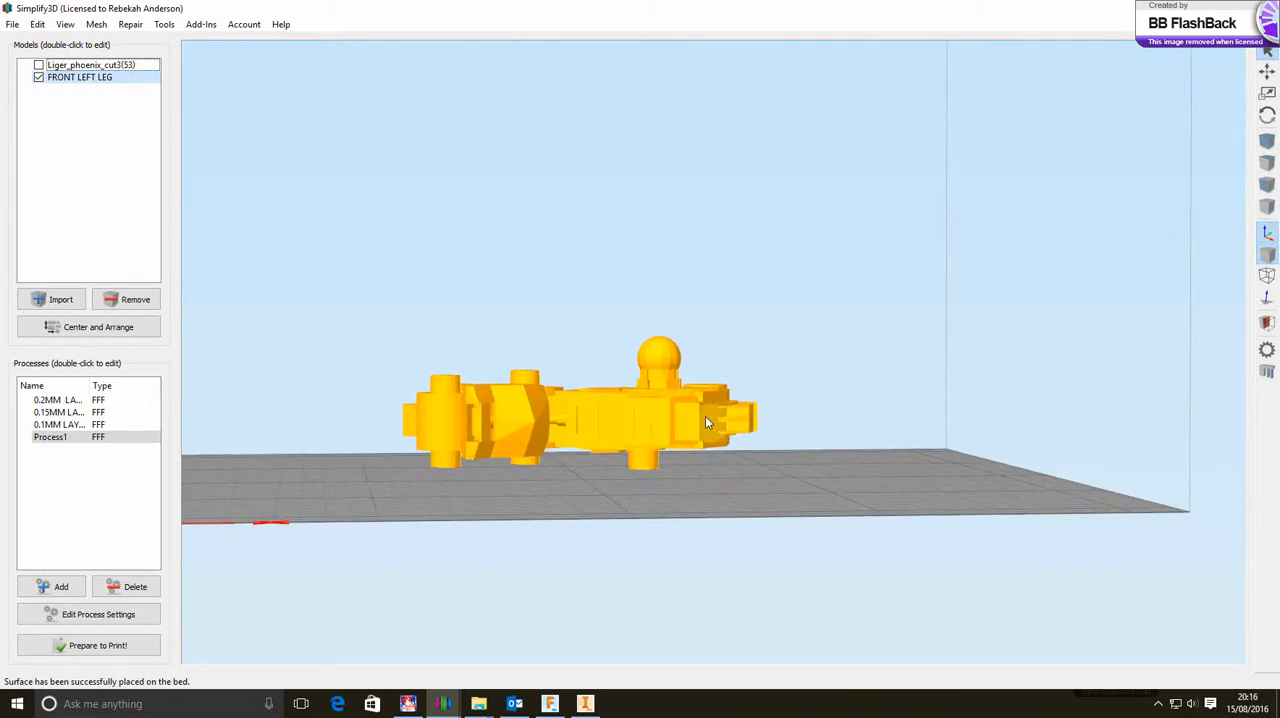
{"action": "double_click", "coordinate": [660, 420]}
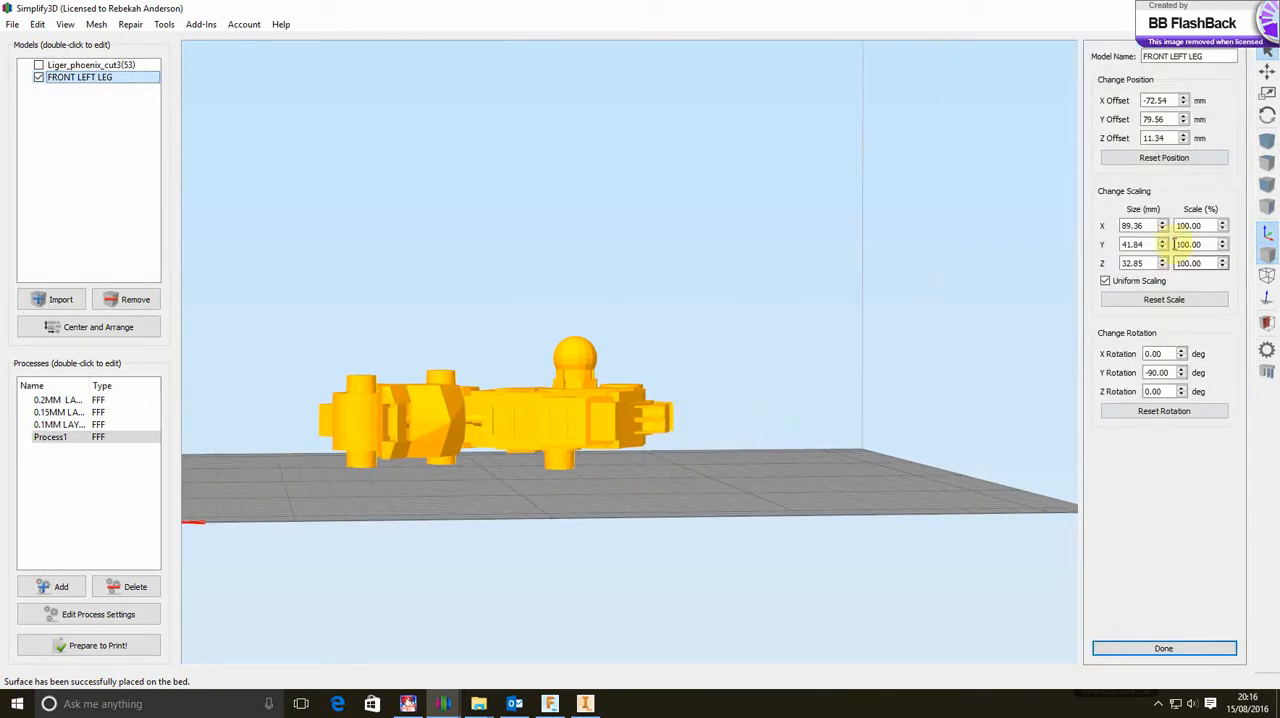
{"action": "left_click", "coordinate": [1184, 143]}
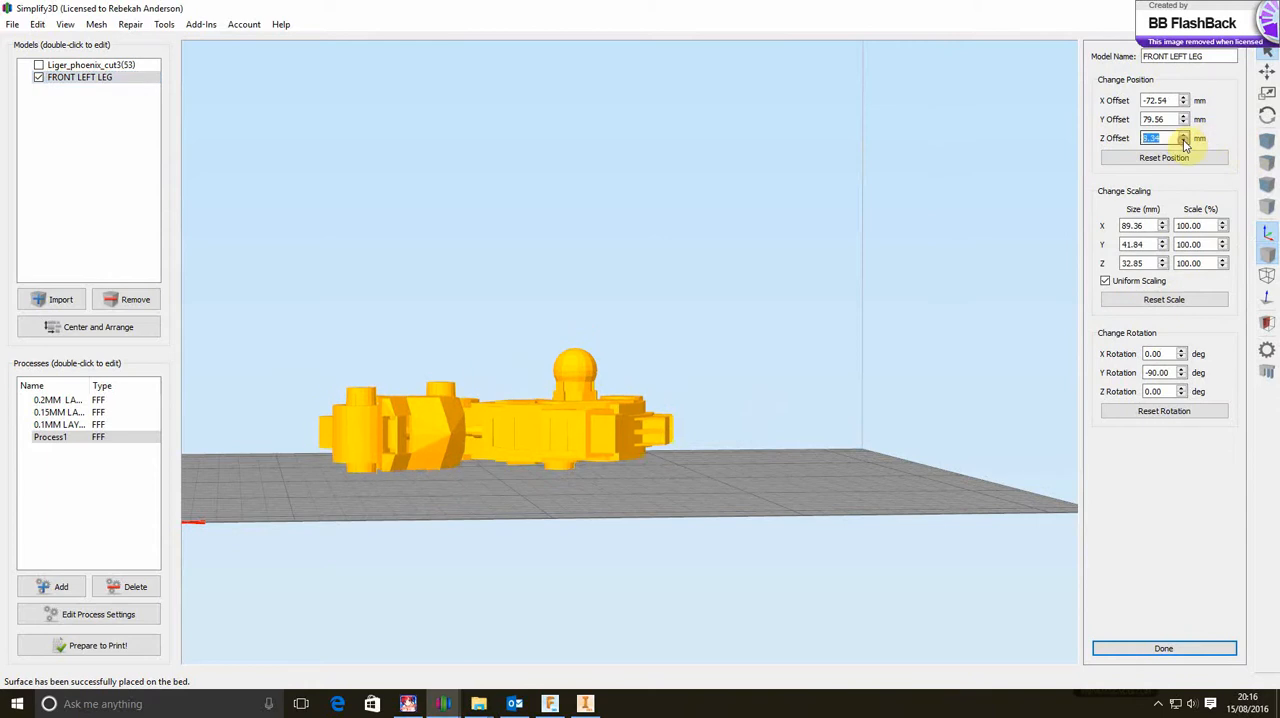
{"action": "left_click", "coordinate": [1184, 143]}
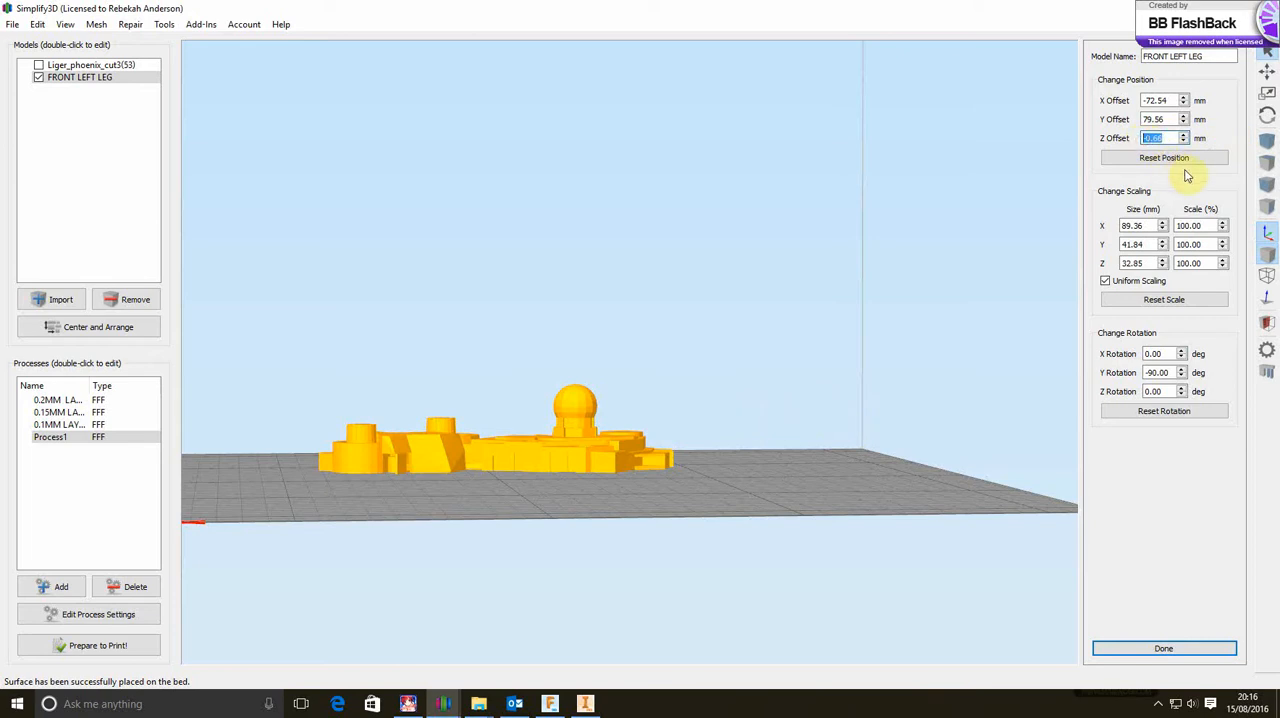
{"action": "type", "text": "0"}
{"action": "key", "text": "Return"}
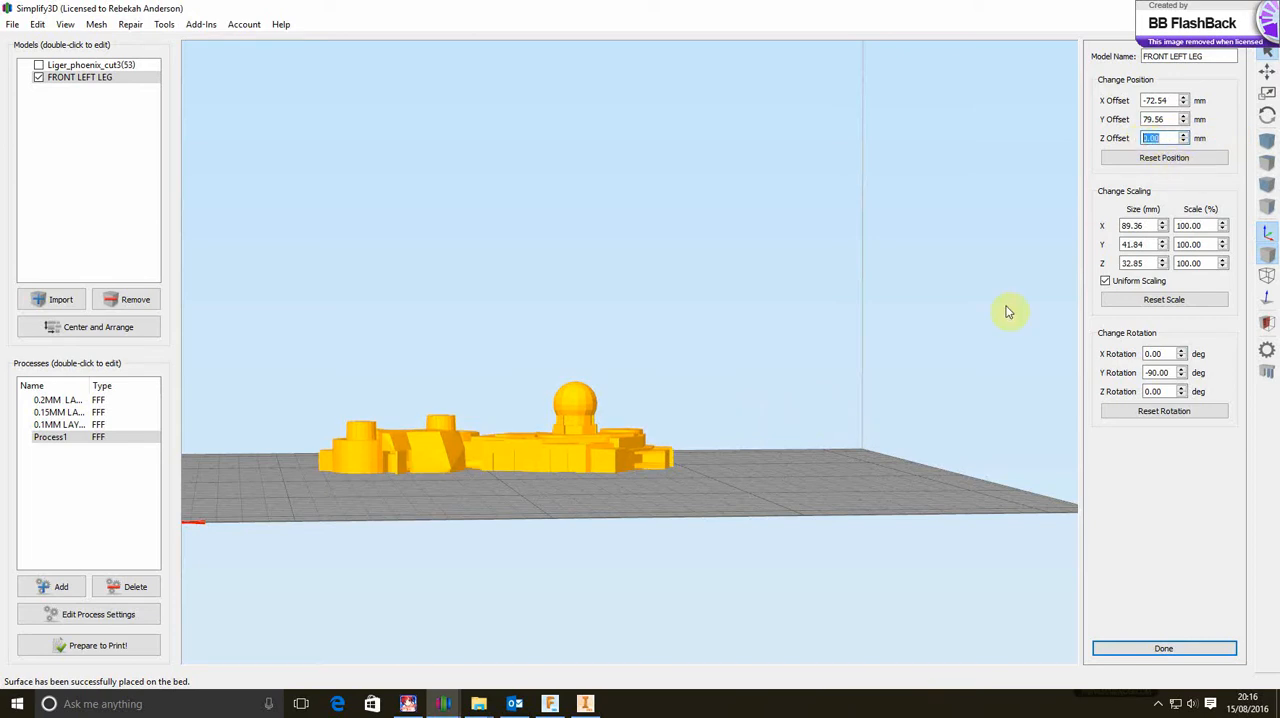
Duplicate the FRONT LEFT LEG model and move the copy beside the original, fully onto the build plate
{"action": "left_click_drag", "start_coordinate": [775, 395], "coordinate": [480, 459]}
{"action": "left_click_drag", "start_coordinate": [970, 490], "coordinate": [846, 583]}
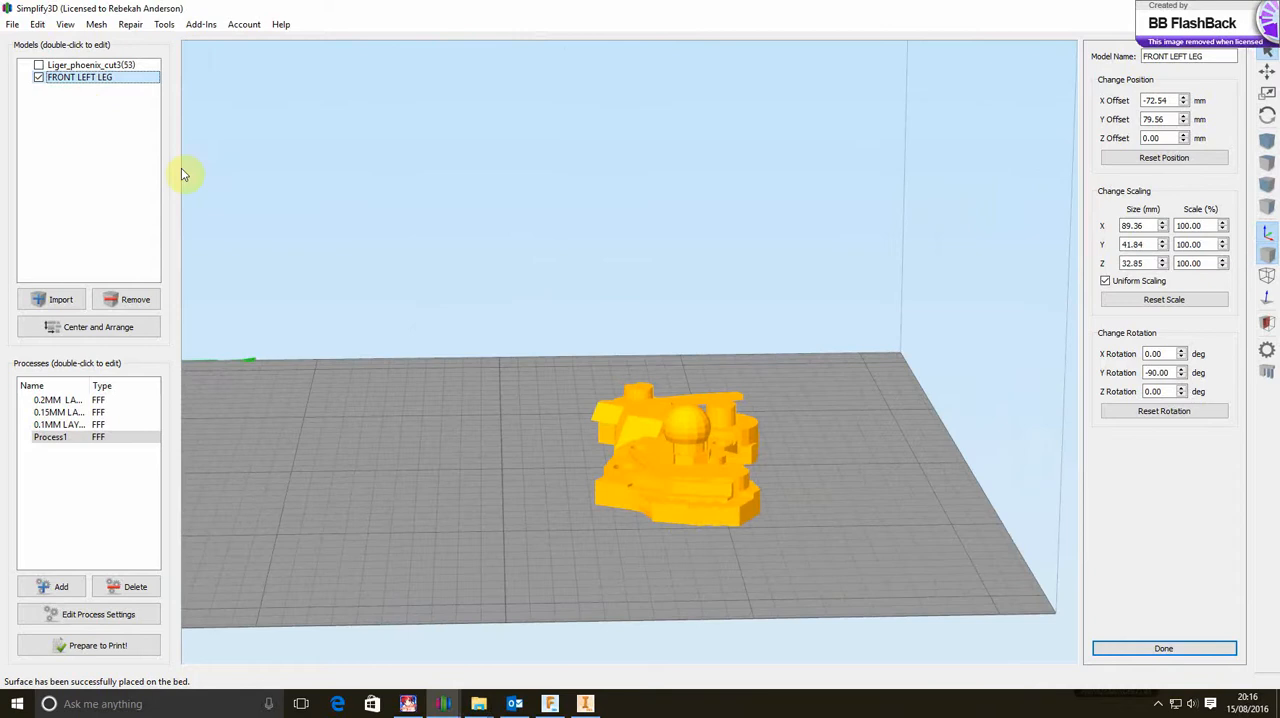
{"action": "key", "text": "ctrl+v"}
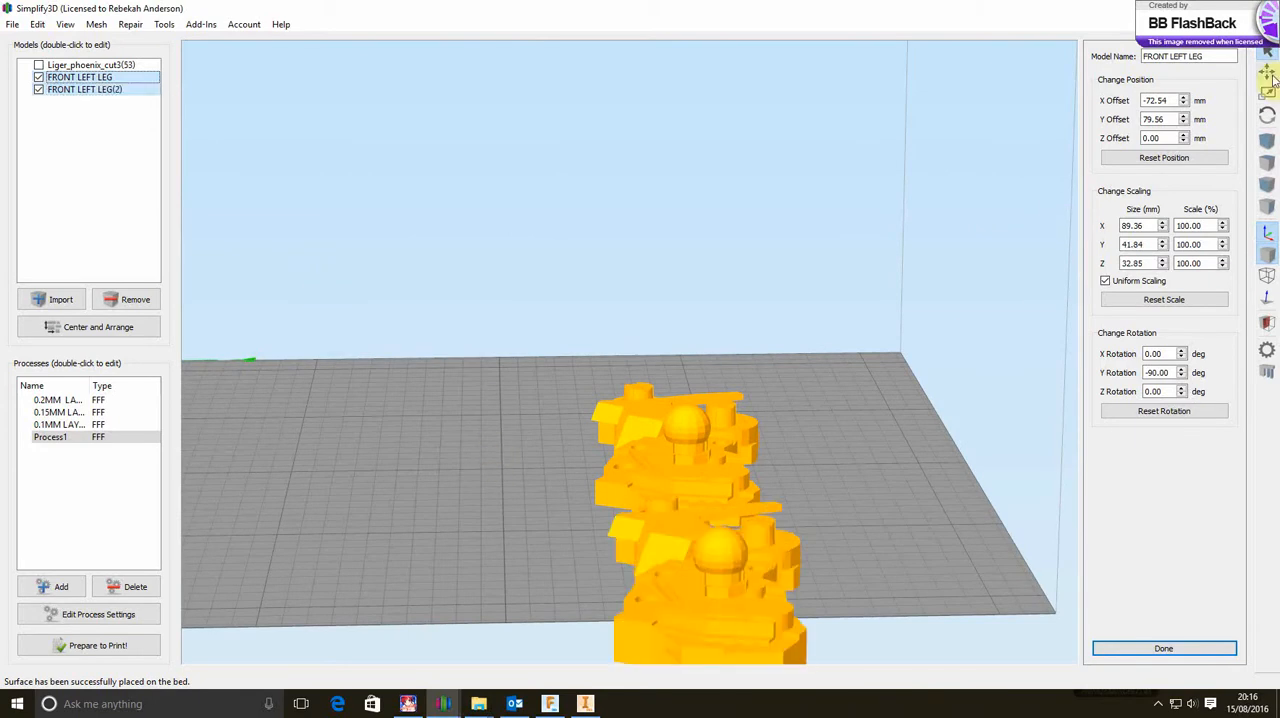
{"action": "left_click", "coordinate": [1267, 73]}
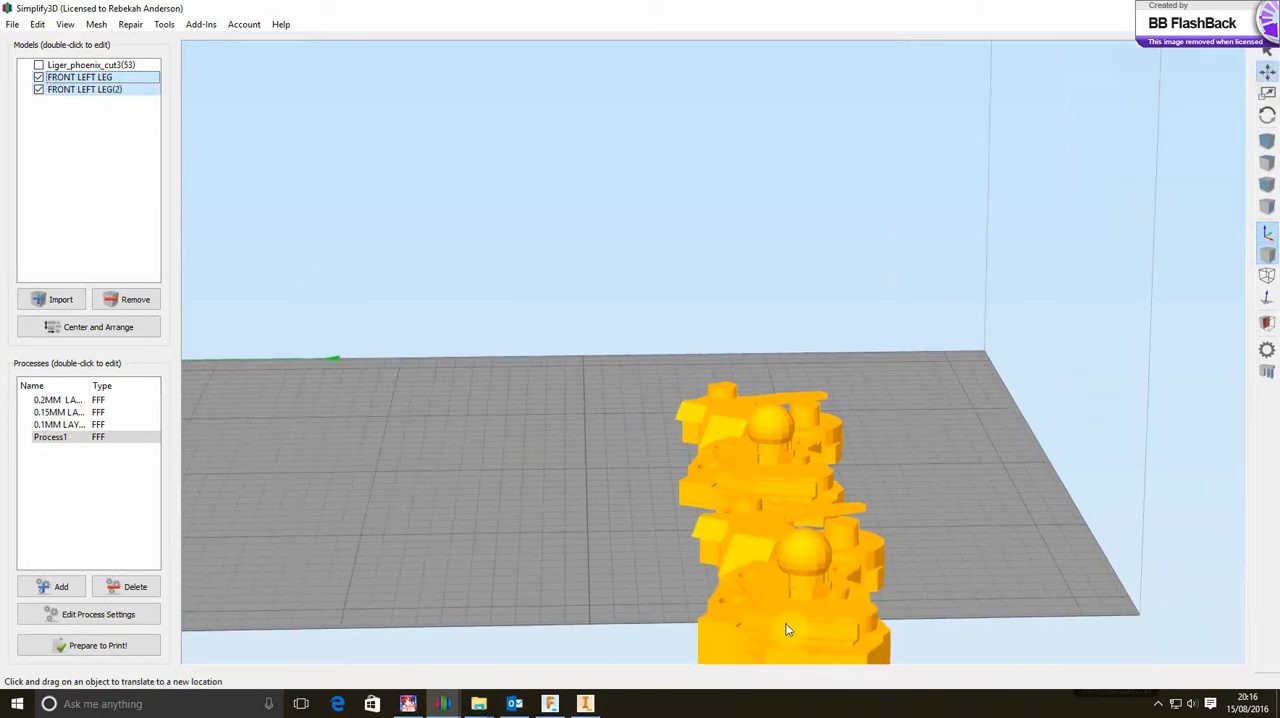
{"action": "left_click_drag", "start_coordinate": [802, 612], "coordinate": [528, 482]}
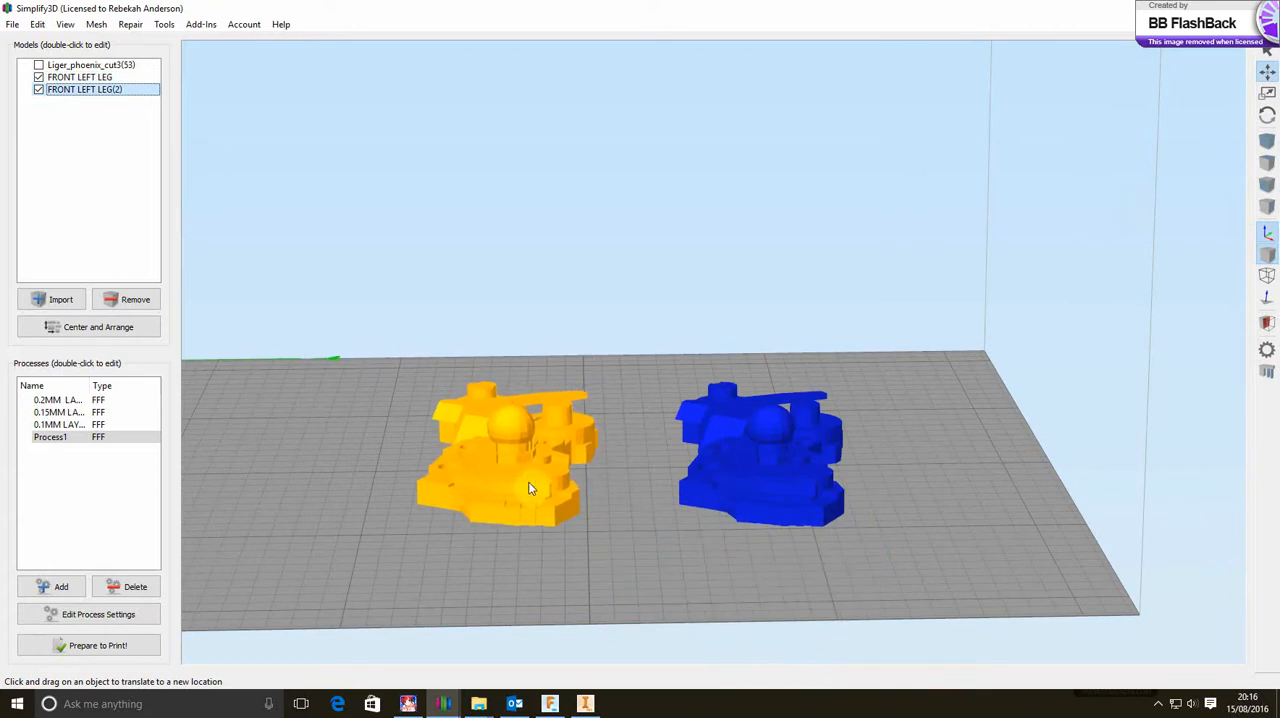
Flip the copied leg FRONT LEFT LEG(2) over by setting its X rotation to 180 degrees
{"action": "double_click", "coordinate": [529, 483]}
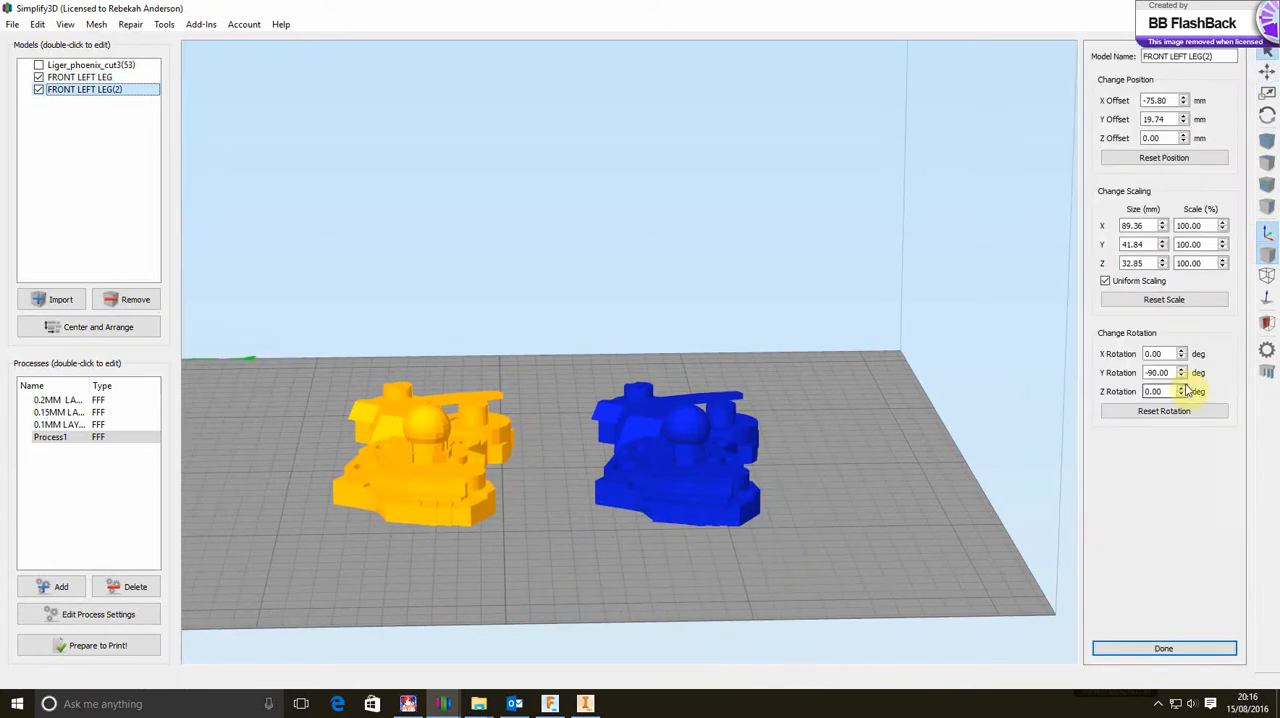
{"action": "scroll", "coordinate": [1056, 458], "scroll_direction": "down", "scroll_amount": 5}
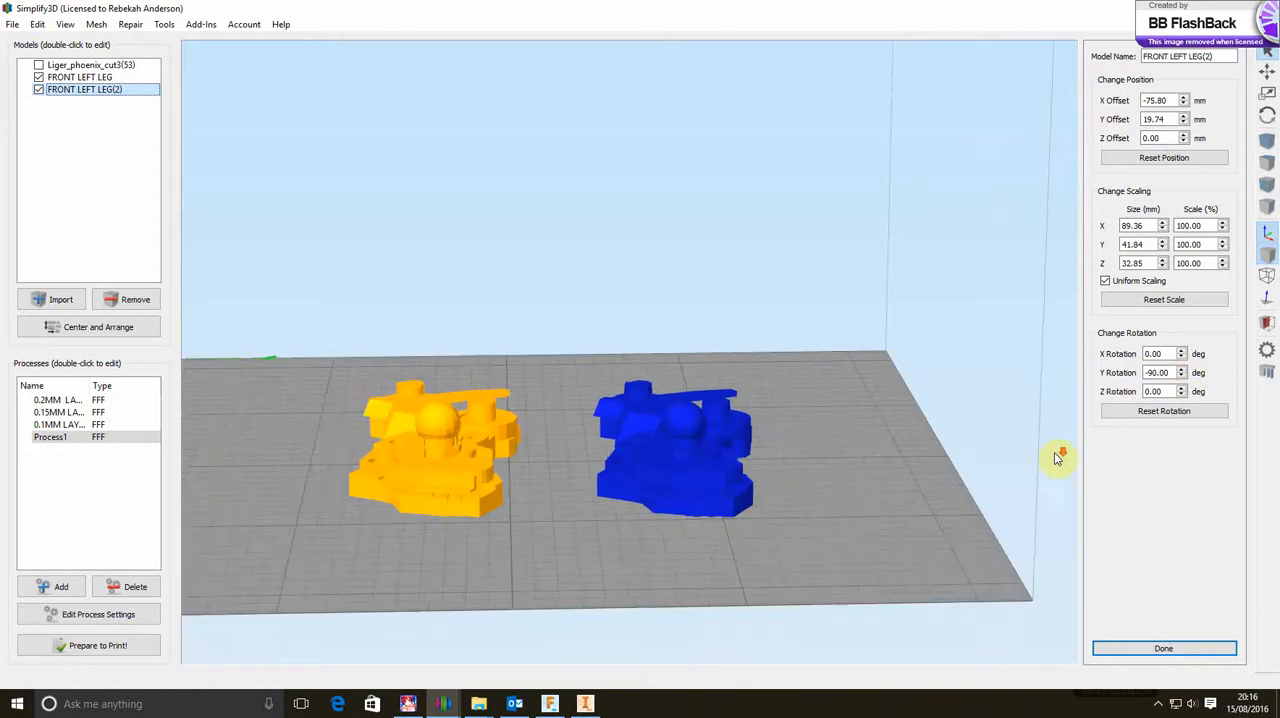
{"action": "left_click", "coordinate": [1182, 355]}
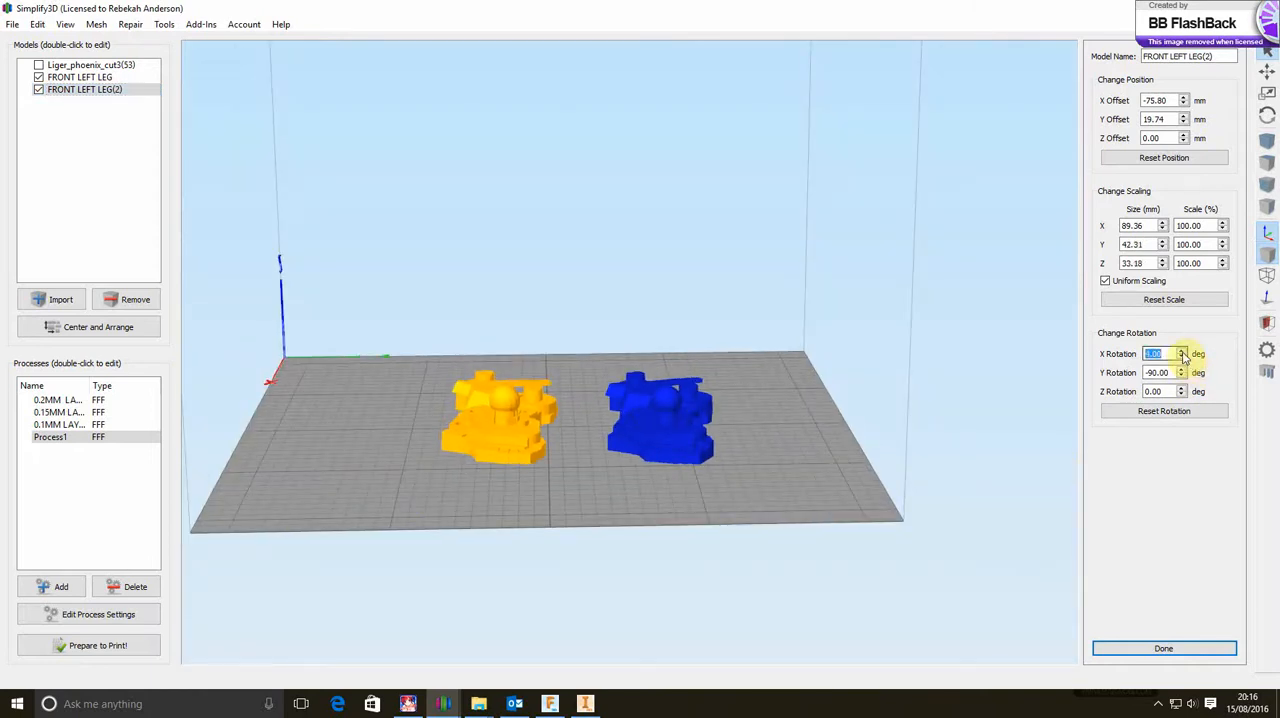
{"action": "left_click", "coordinate": [1183, 356]}
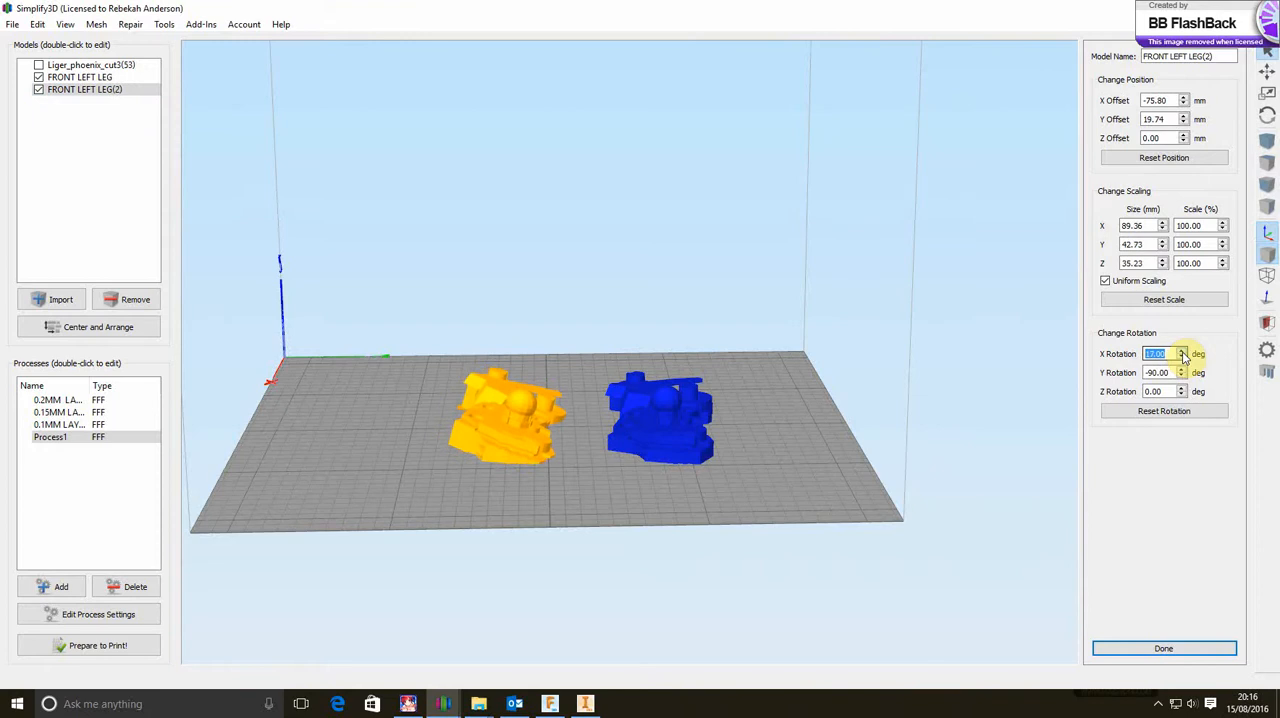
{"action": "left_click", "coordinate": [1183, 356]}
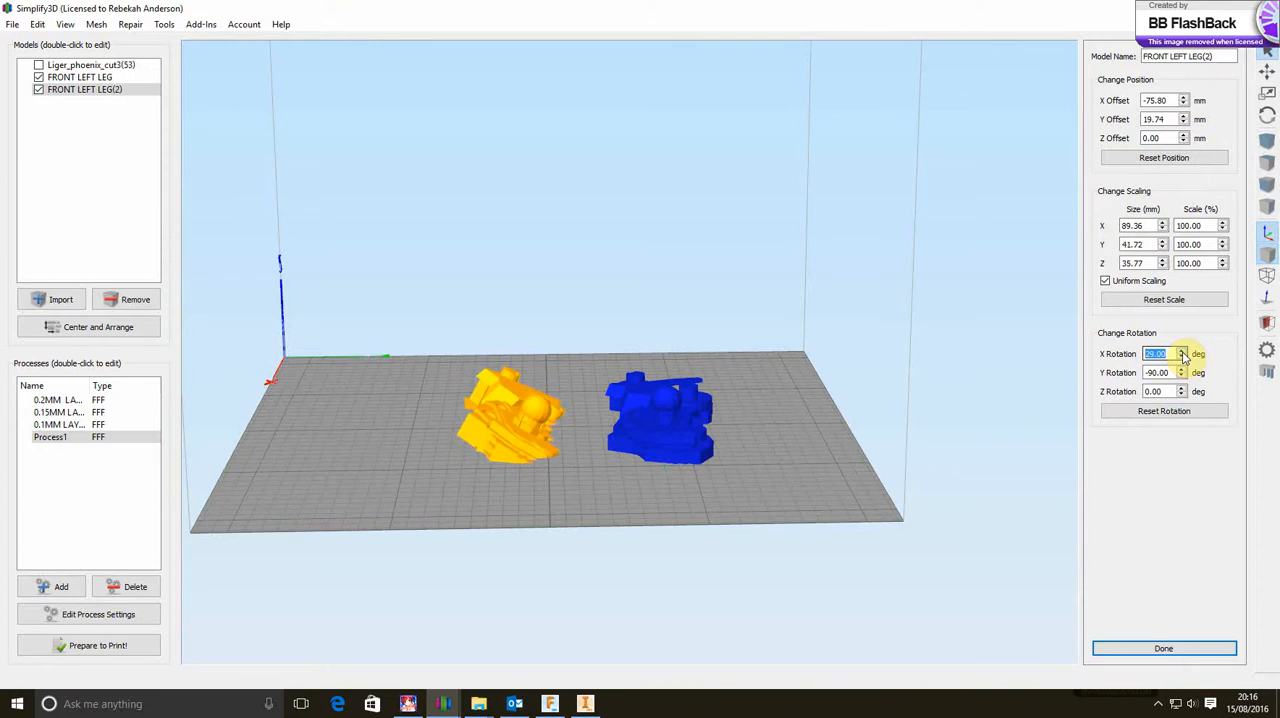
{"action": "left_click", "coordinate": [1183, 356]}
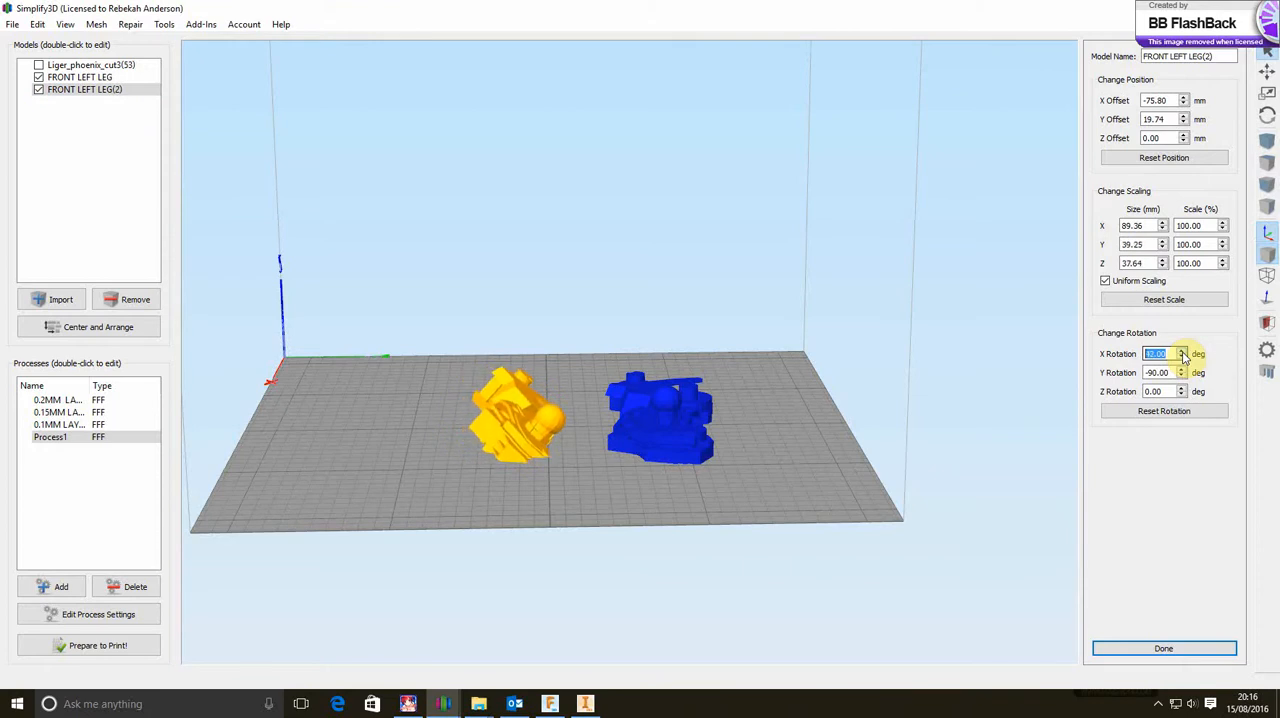
{"action": "left_click", "coordinate": [1183, 356]}
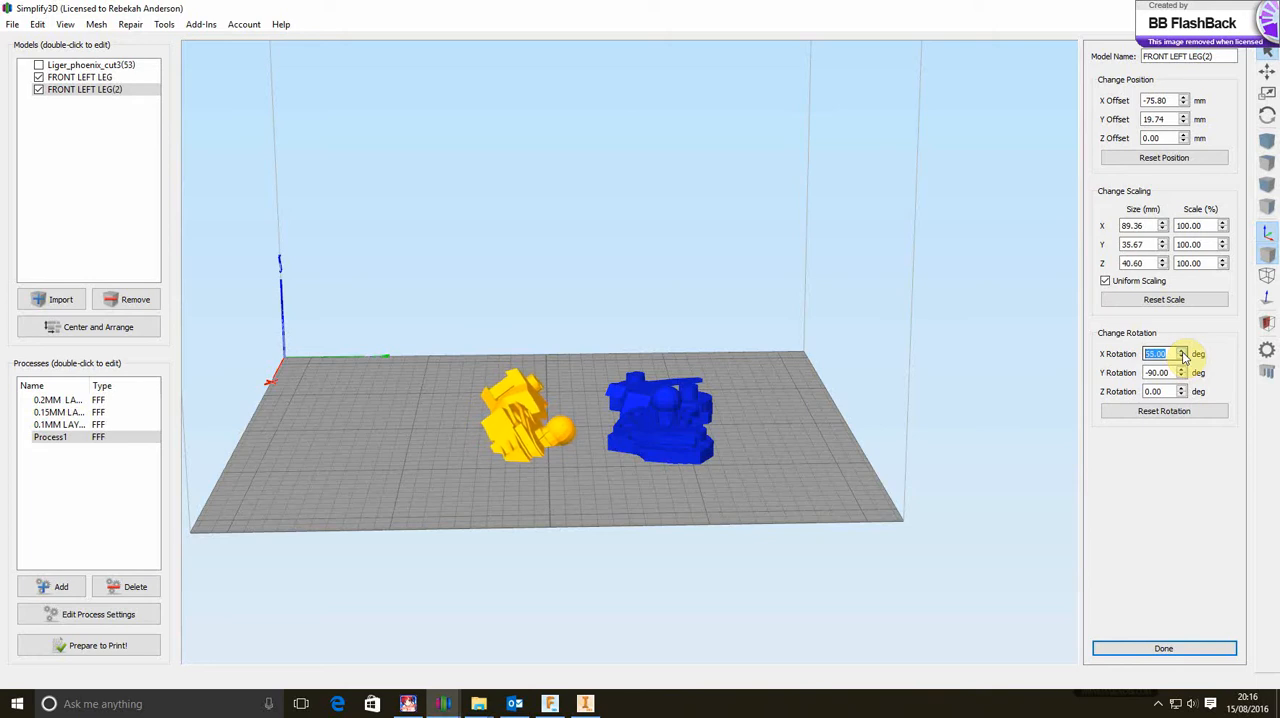
{"action": "left_click", "coordinate": [1183, 356]}
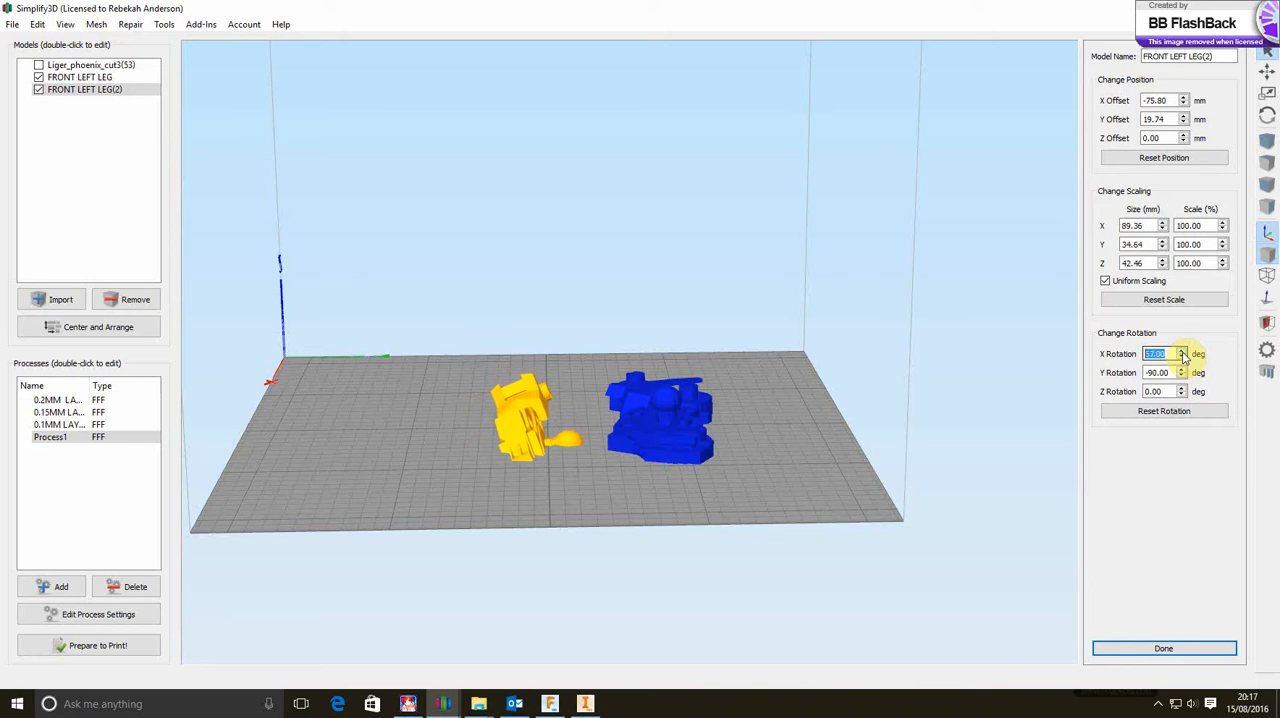
{"action": "left_click", "coordinate": [1183, 356]}
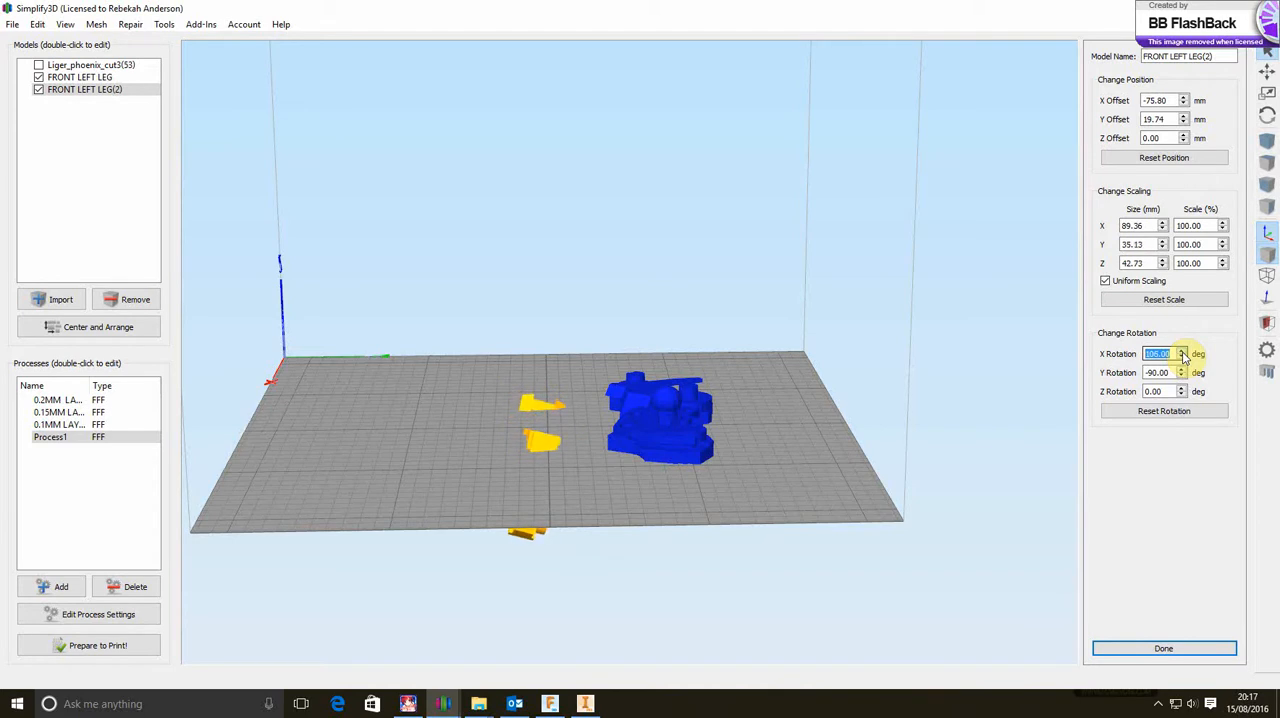
{"action": "left_click", "coordinate": [1183, 356]}
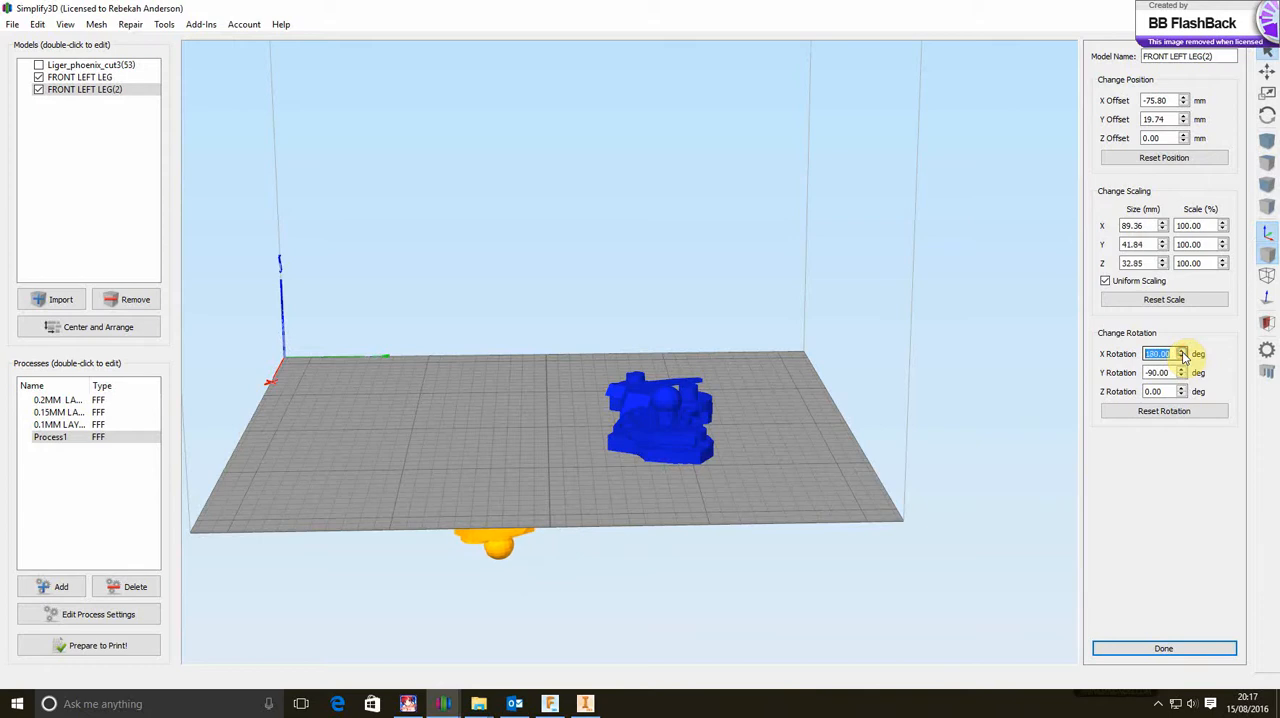
{"action": "left_click", "coordinate": [1101, 476]}
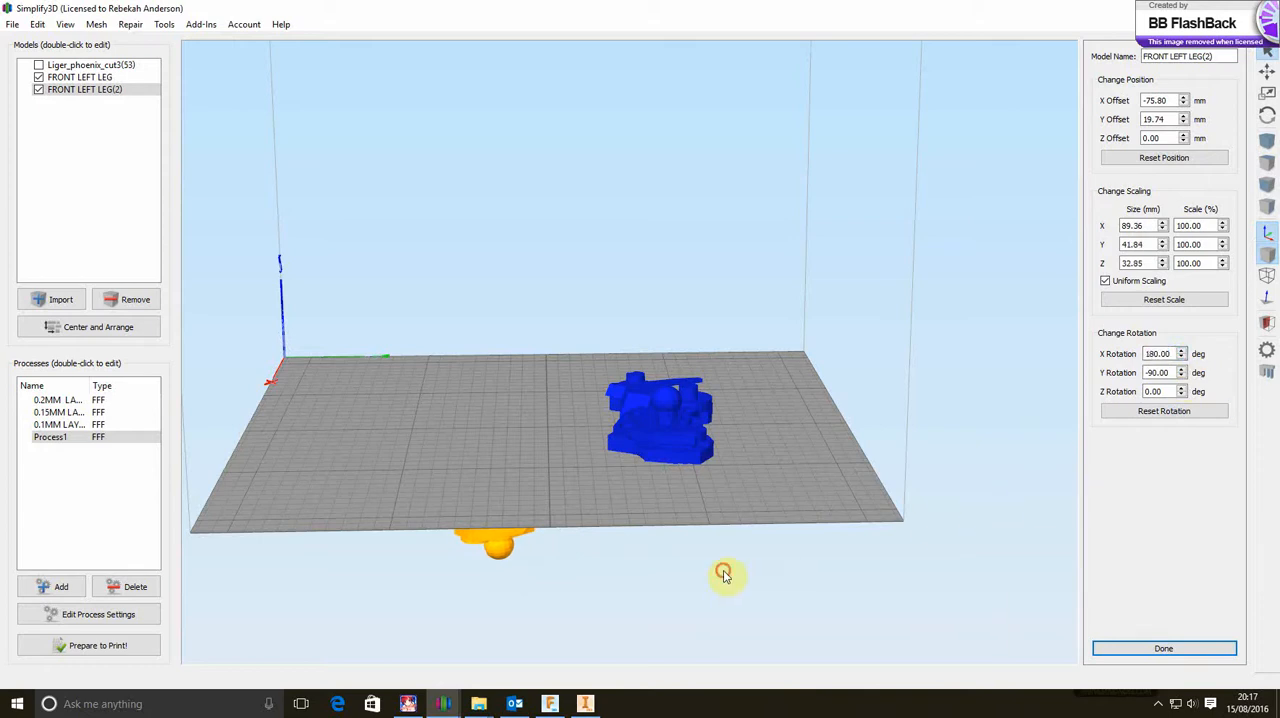
Raise the flipped leg copy onto the build plate with Place Surface on Bed, using a face on its ball-joint side
{"action": "left_click_drag", "start_coordinate": [723, 573], "coordinate": [812, 441]}
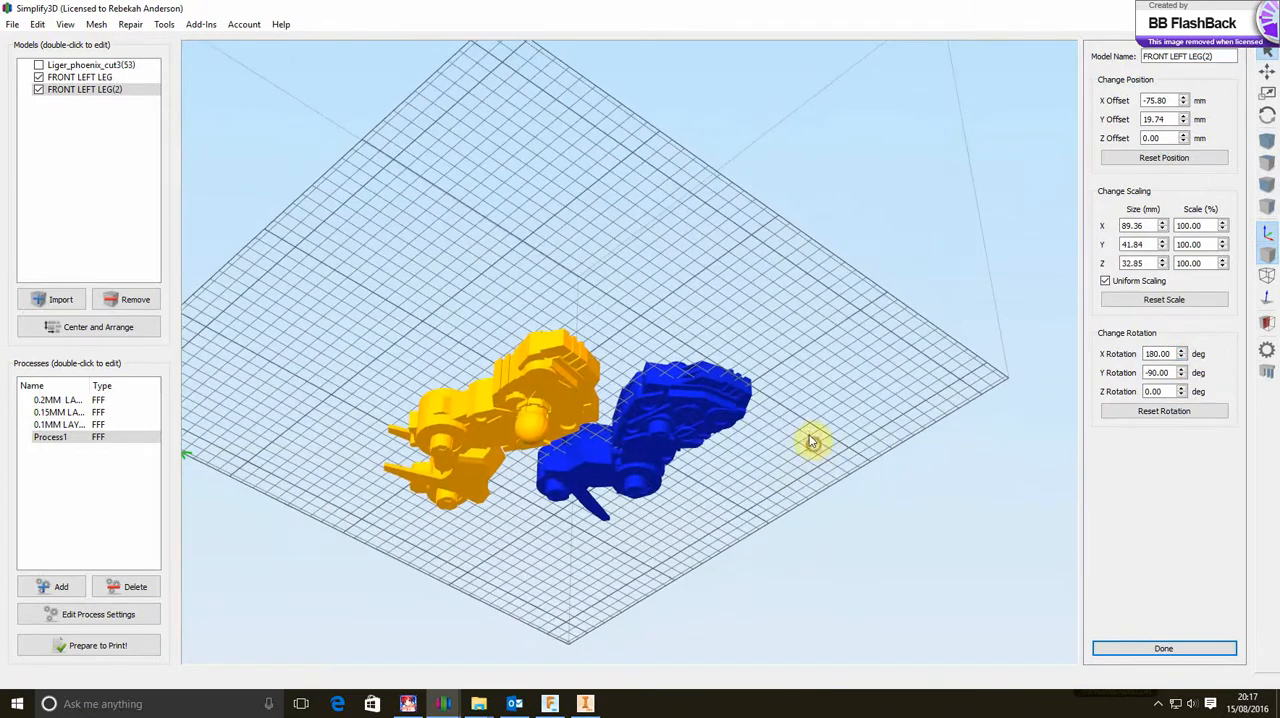
{"action": "left_click", "coordinate": [37, 24]}
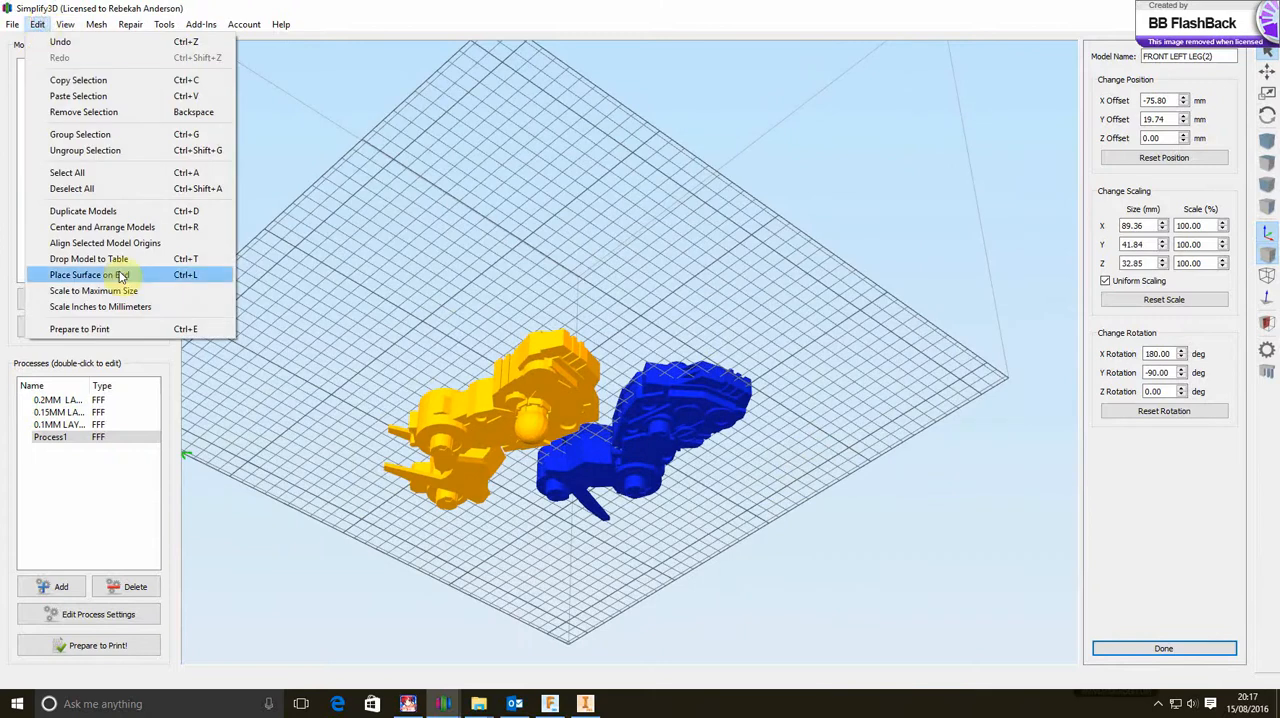
{"action": "left_click", "coordinate": [105, 275]}
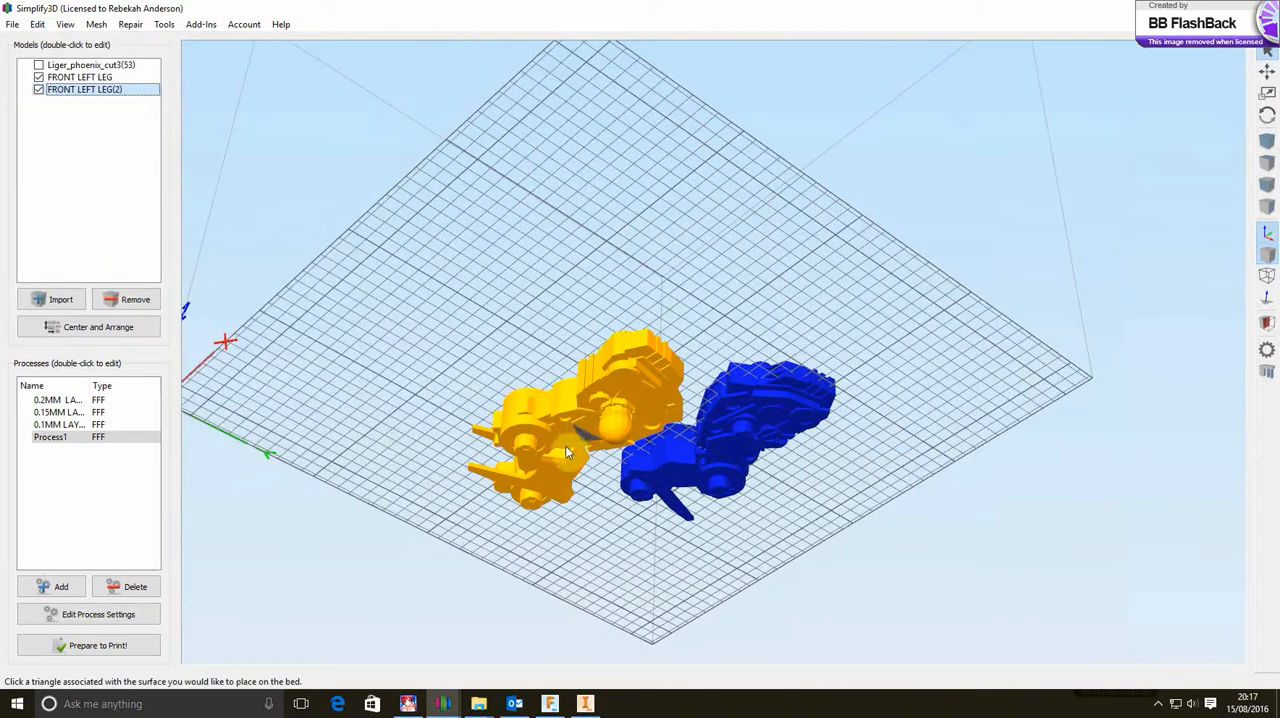
{"action": "left_click", "coordinate": [628, 376]}
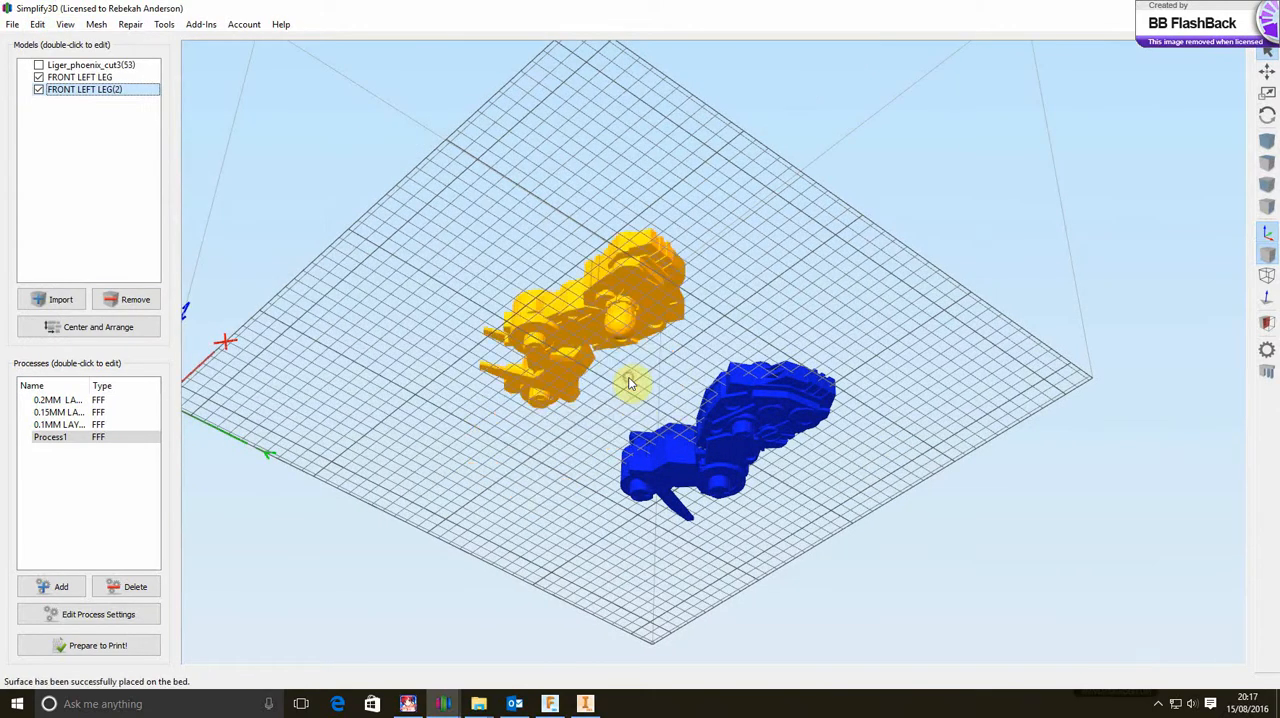
{"action": "left_click_drag", "start_coordinate": [885, 207], "coordinate": [867, 315]}
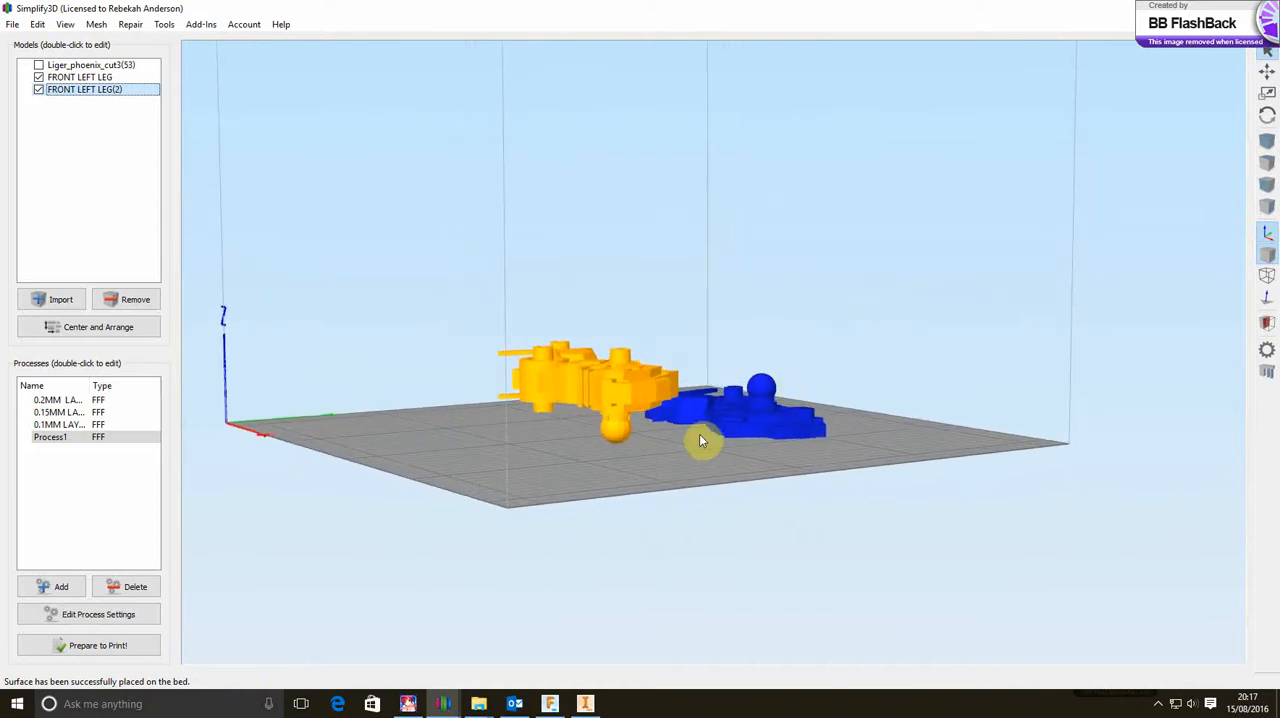
Compare the two leg orientations from several sides, checking the ball joint, pegs and overhangs against the build plate
{"action": "scroll", "coordinate": [697, 437], "scroll_direction": "up", "scroll_amount": 5}
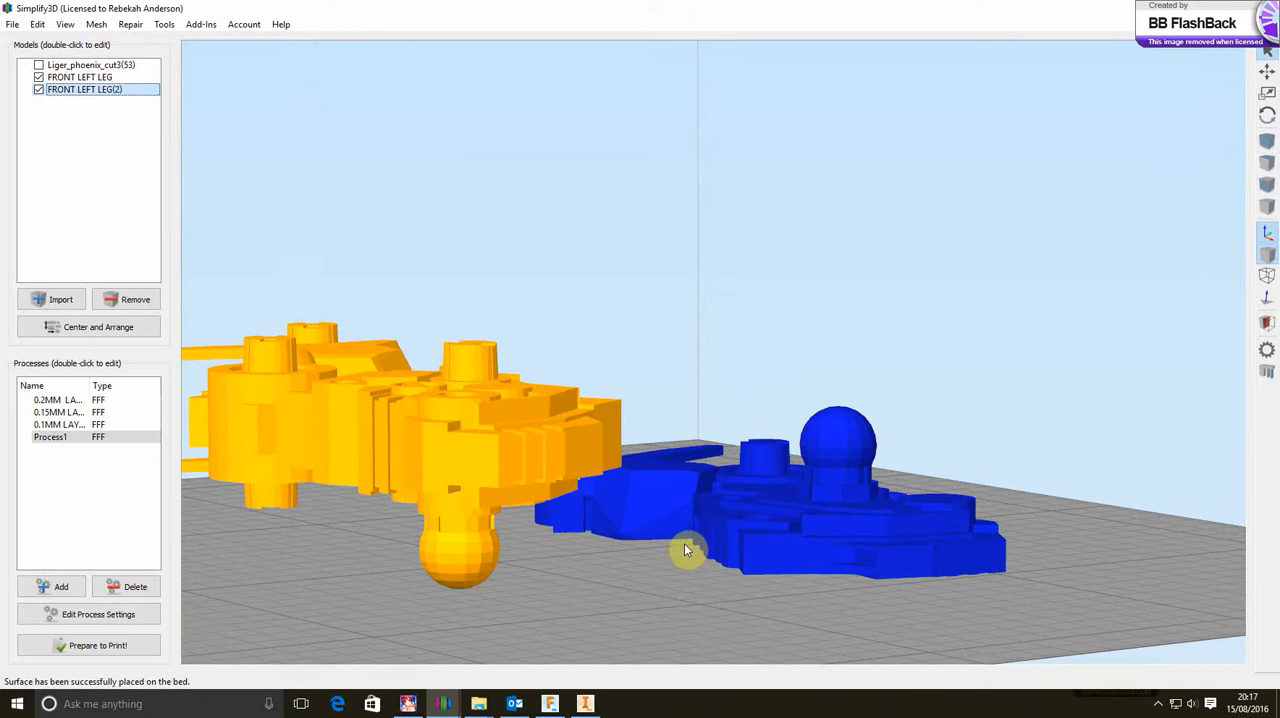
{"action": "left_click", "coordinate": [622, 548]}
{"action": "left_click_drag", "start_coordinate": [631, 563], "coordinate": [7, 622]}
{"action": "mouse_move", "coordinate": [1022, 428]}
{"action": "left_mouse_down"}
{"action": "mouse_move", "coordinate": [894, 480]}
{"action": "mouse_move", "coordinate": [560, 509]}
{"action": "mouse_move", "coordinate": [511, 531]}
{"action": "mouse_move", "coordinate": [478, 605]}
{"action": "mouse_move", "coordinate": [314, 586]}
{"action": "mouse_move", "coordinate": [280, 529]}
{"action": "mouse_move", "coordinate": [331, 529]}
{"action": "mouse_move", "coordinate": [371, 394]}
{"action": "mouse_move", "coordinate": [351, 422]}
{"action": "mouse_move", "coordinate": [349, 466]}
{"action": "mouse_move", "coordinate": [365, 487]}
{"action": "mouse_move", "coordinate": [486, 540]}
{"action": "mouse_move", "coordinate": [622, 254]}
{"action": "left_mouse_up"}
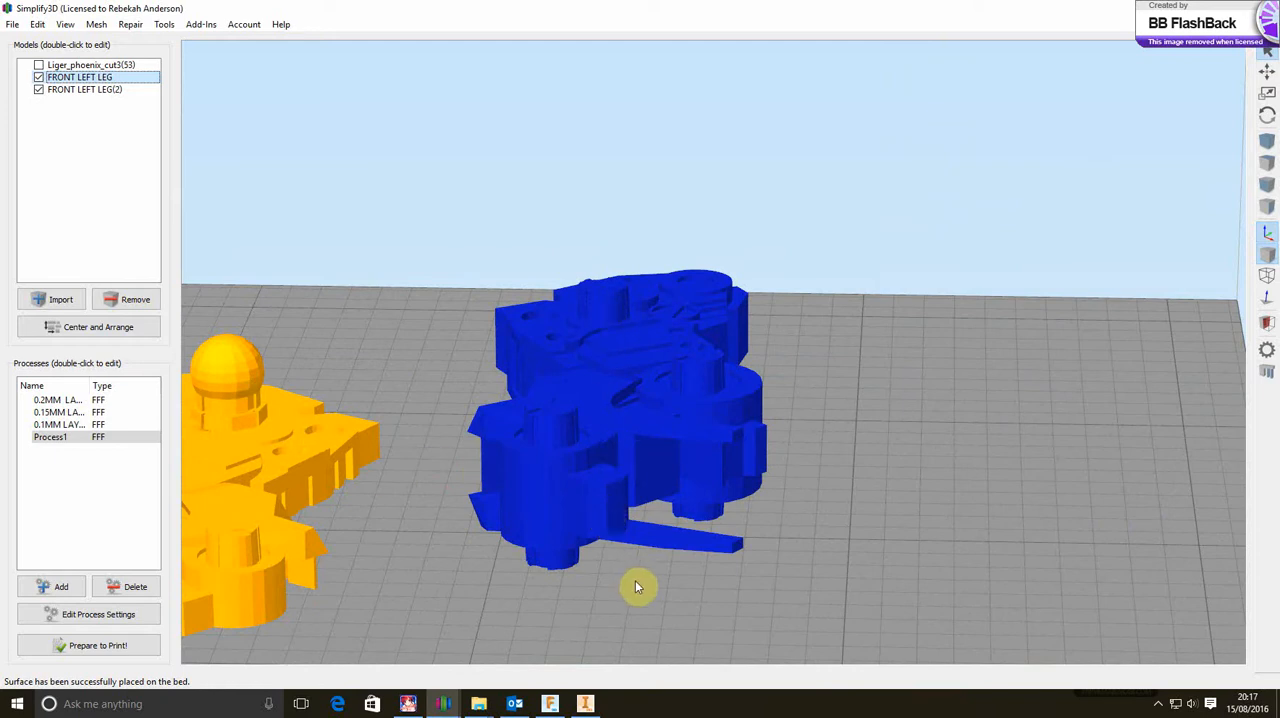
{"action": "left_click_drag", "start_coordinate": [637, 586], "coordinate": [377, 503]}
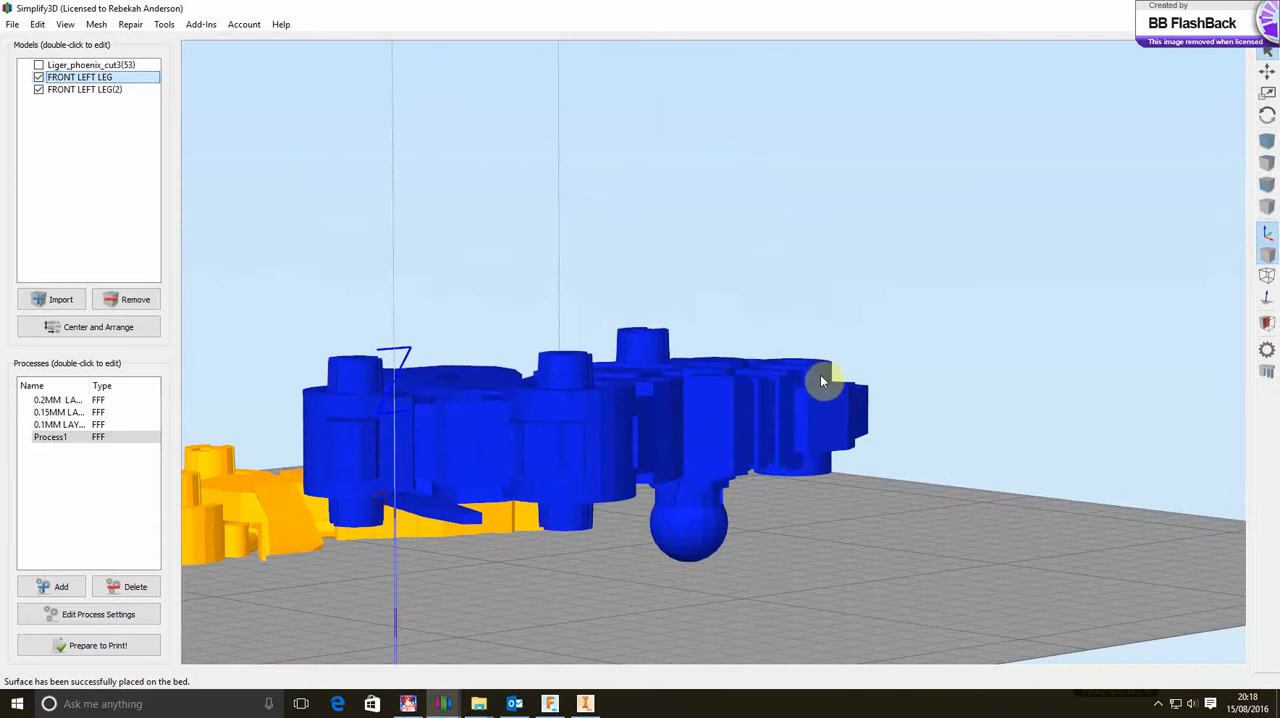
{"action": "left_click_drag", "start_coordinate": [661, 548], "coordinate": [1087, 646]}
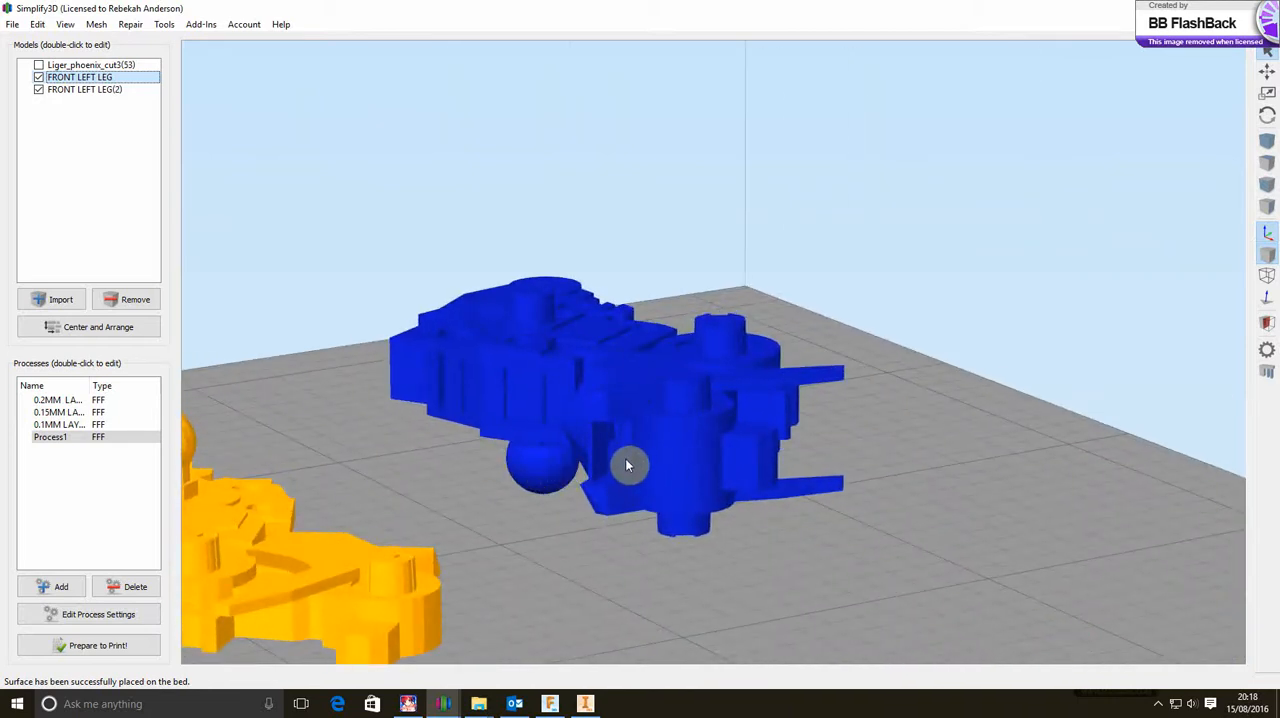
{"action": "left_click_drag", "start_coordinate": [517, 574], "coordinate": [656, 555]}
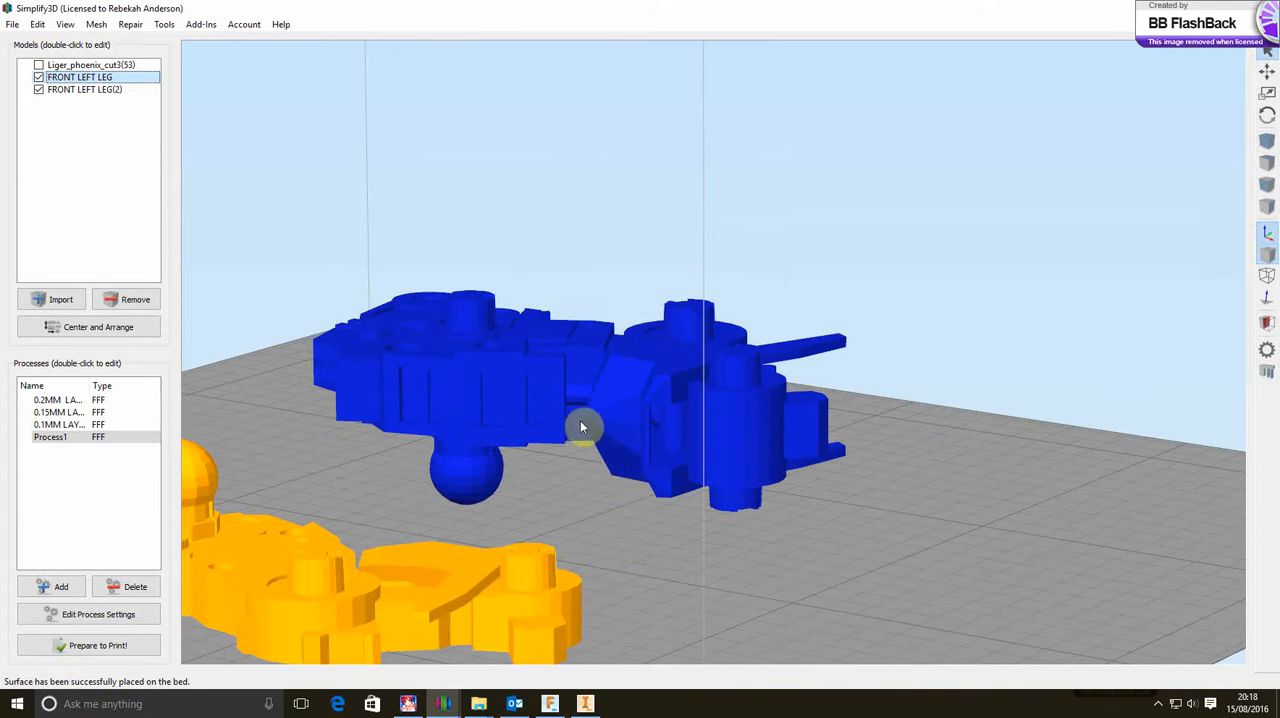
{"action": "left_click_drag", "start_coordinate": [630, 580], "coordinate": [260, 594]}
{"action": "left_click_drag", "start_coordinate": [366, 608], "coordinate": [279, 535]}
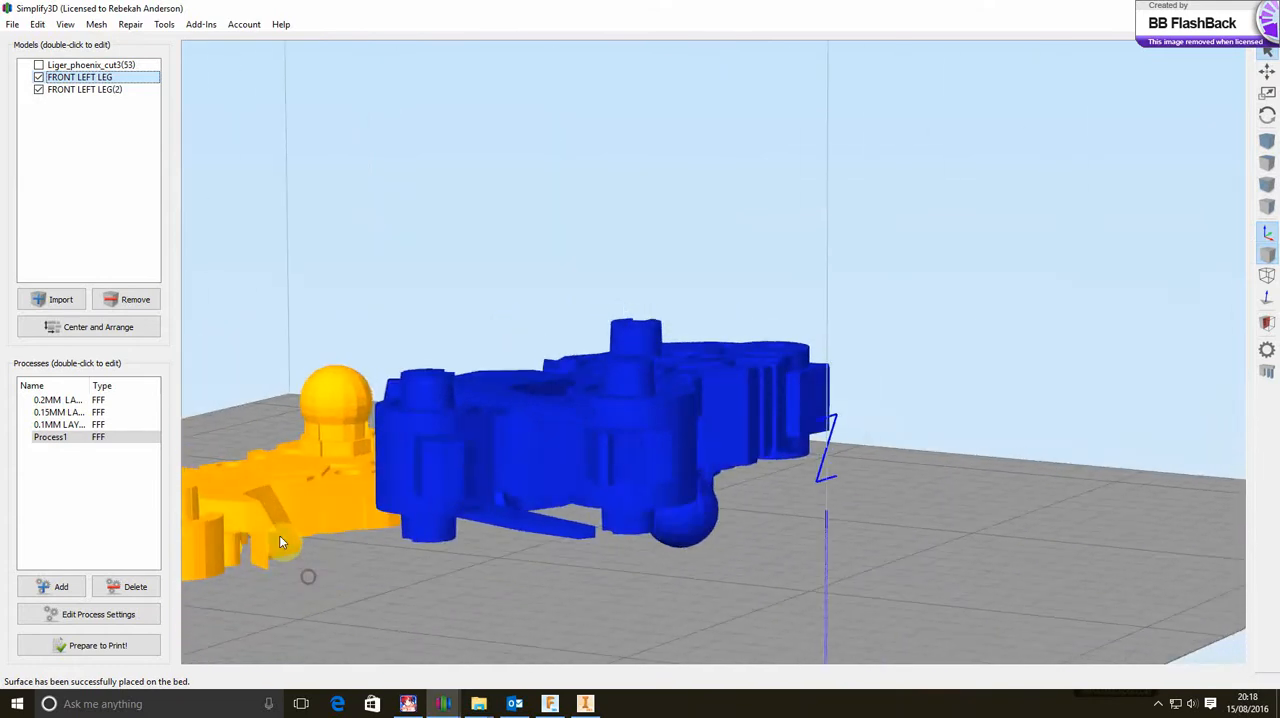
Sink the original FRONT LEFT LEG slightly deeper into the build plate by setting its Z offset to -1 mm
{"action": "double_click", "coordinate": [385, 513]}
{"action": "scroll", "coordinate": [267, 544], "scroll_direction": "up", "scroll_amount": 5}
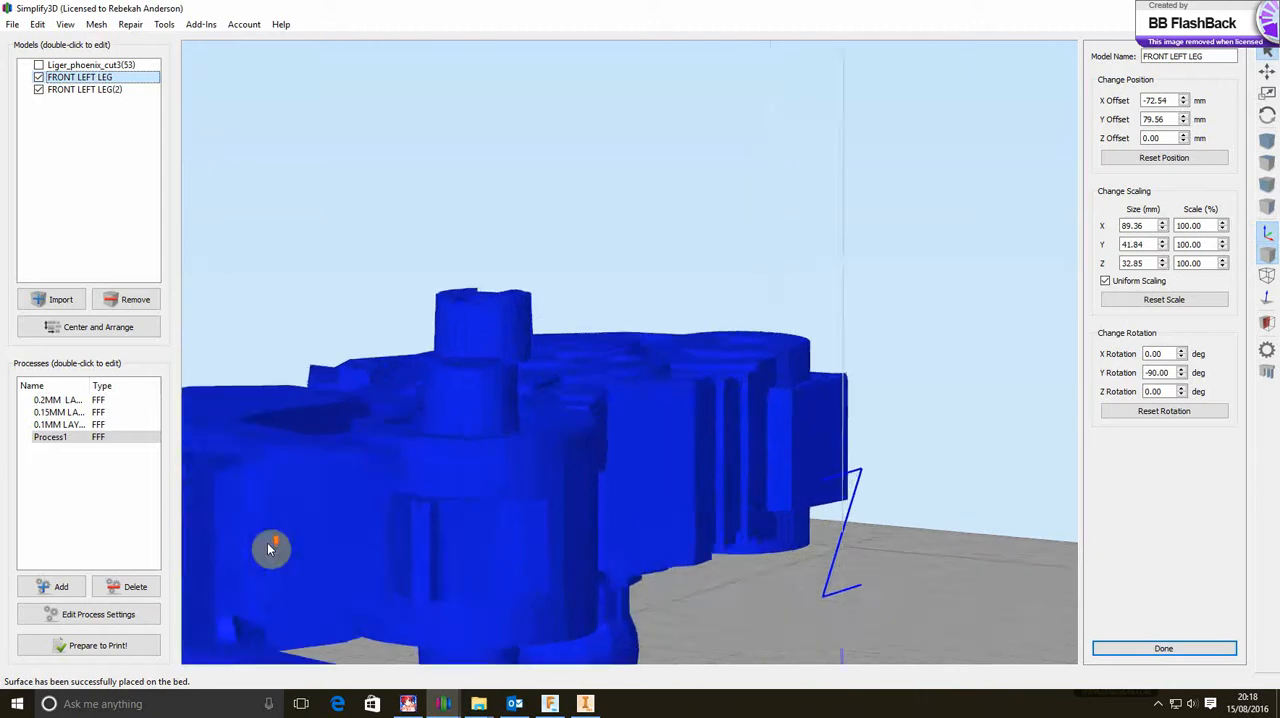
{"action": "scroll", "coordinate": [267, 544], "scroll_direction": "down", "scroll_amount": 8}
{"action": "left_click_drag", "start_coordinate": [328, 520], "coordinate": [434, 554]}
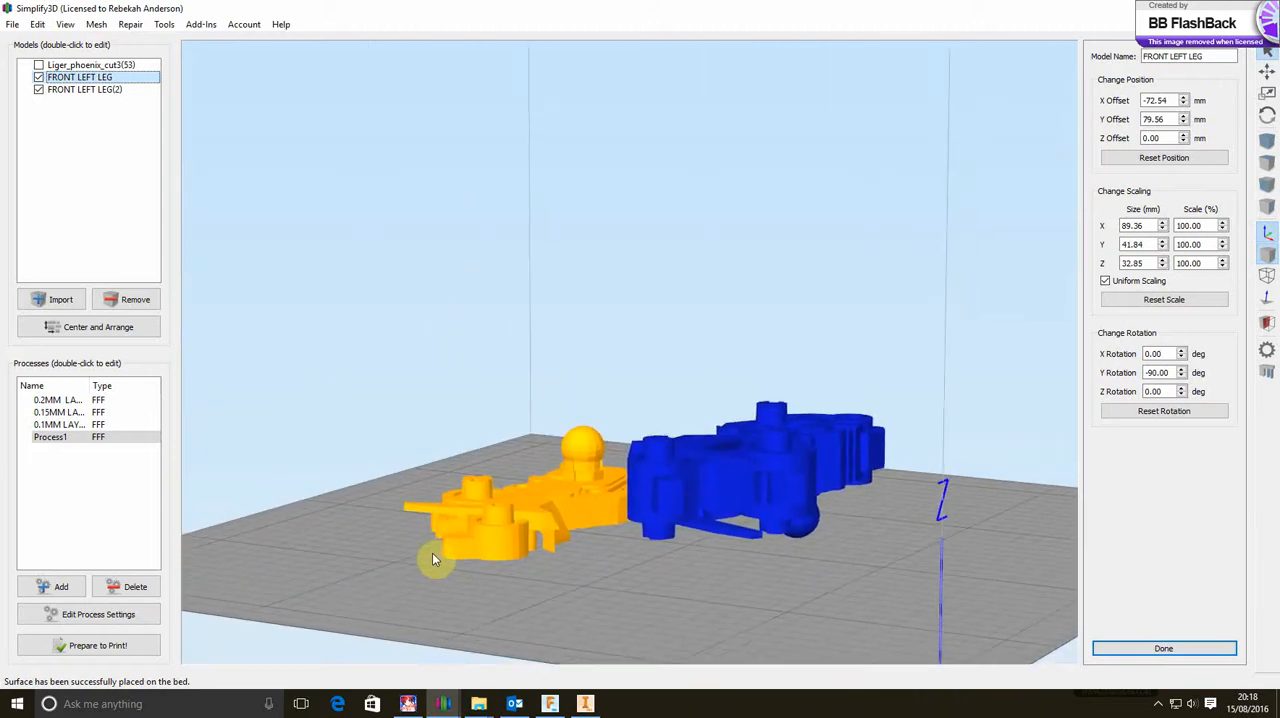
{"action": "scroll", "coordinate": [583, 552], "scroll_direction": "up", "scroll_amount": 4}
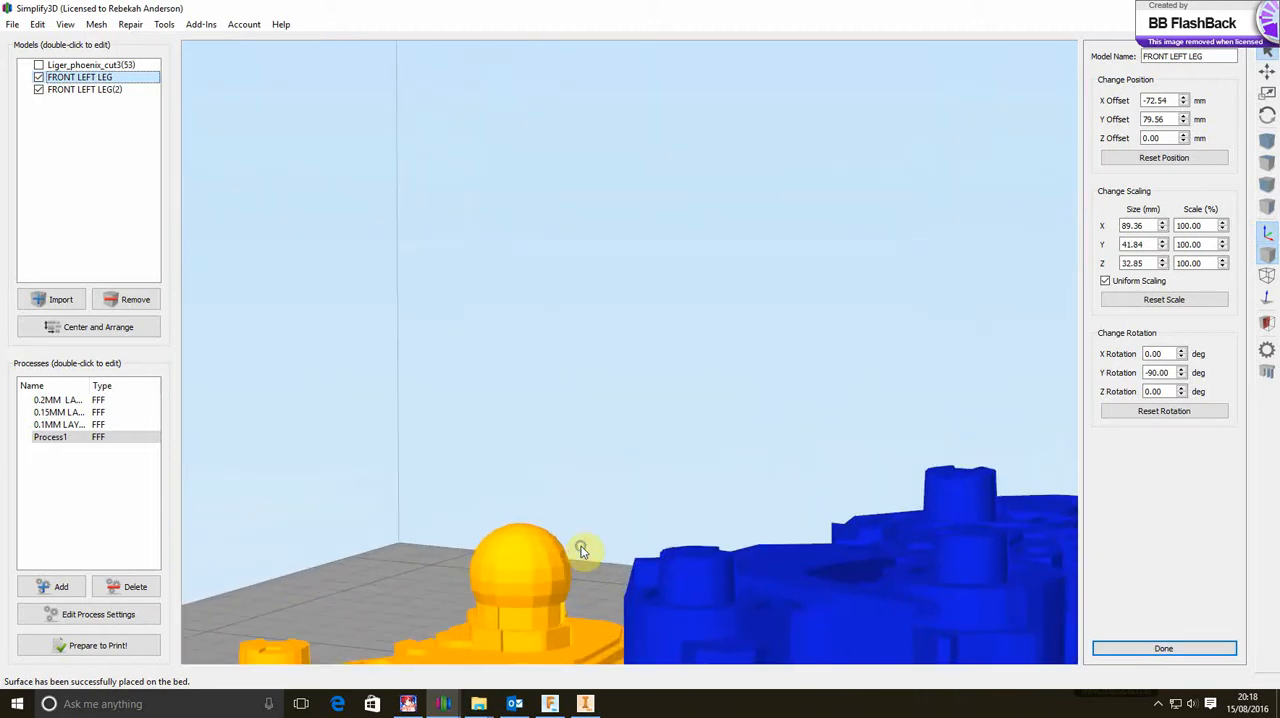
{"action": "left_click_drag", "start_coordinate": [583, 552], "coordinate": [583, 363]}
{"action": "scroll", "coordinate": [474, 446], "scroll_direction": "up", "scroll_amount": 4}
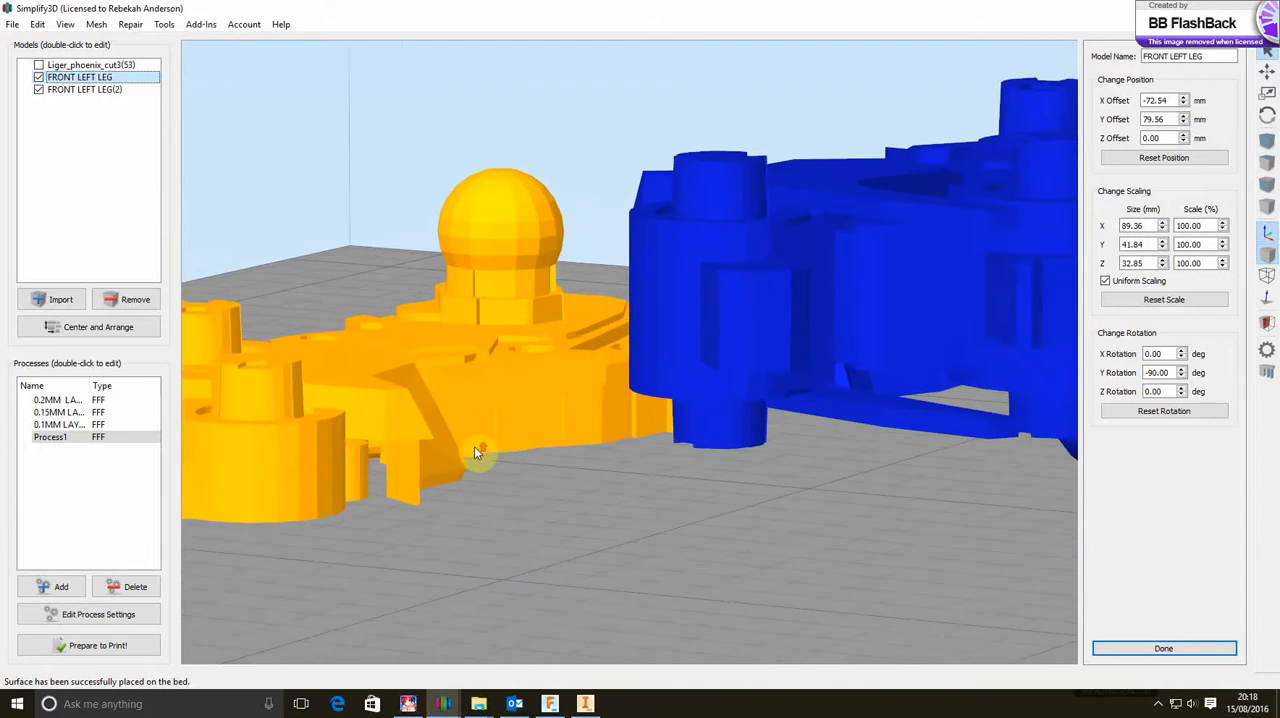
{"action": "scroll", "coordinate": [474, 446], "scroll_direction": "up", "scroll_amount": 6}
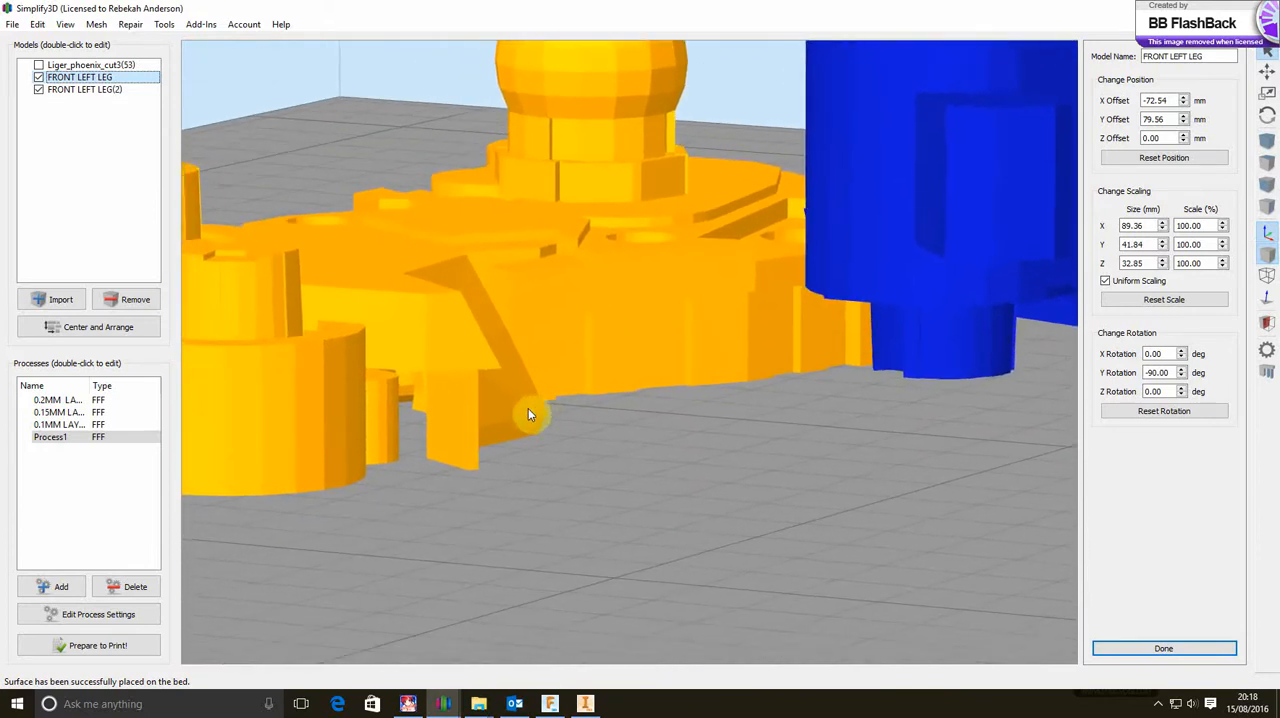
{"action": "scroll", "coordinate": [529, 414], "scroll_direction": "up", "scroll_amount": 2}
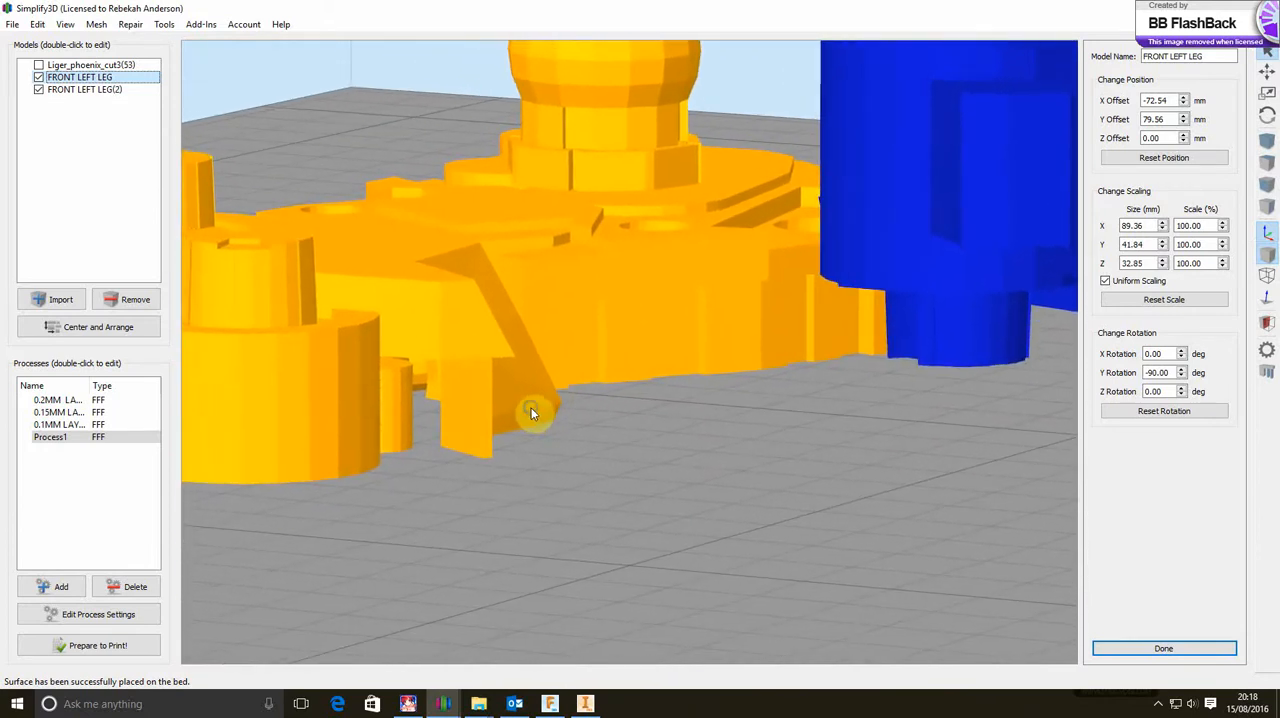
{"action": "left_click", "coordinate": [1185, 141]}
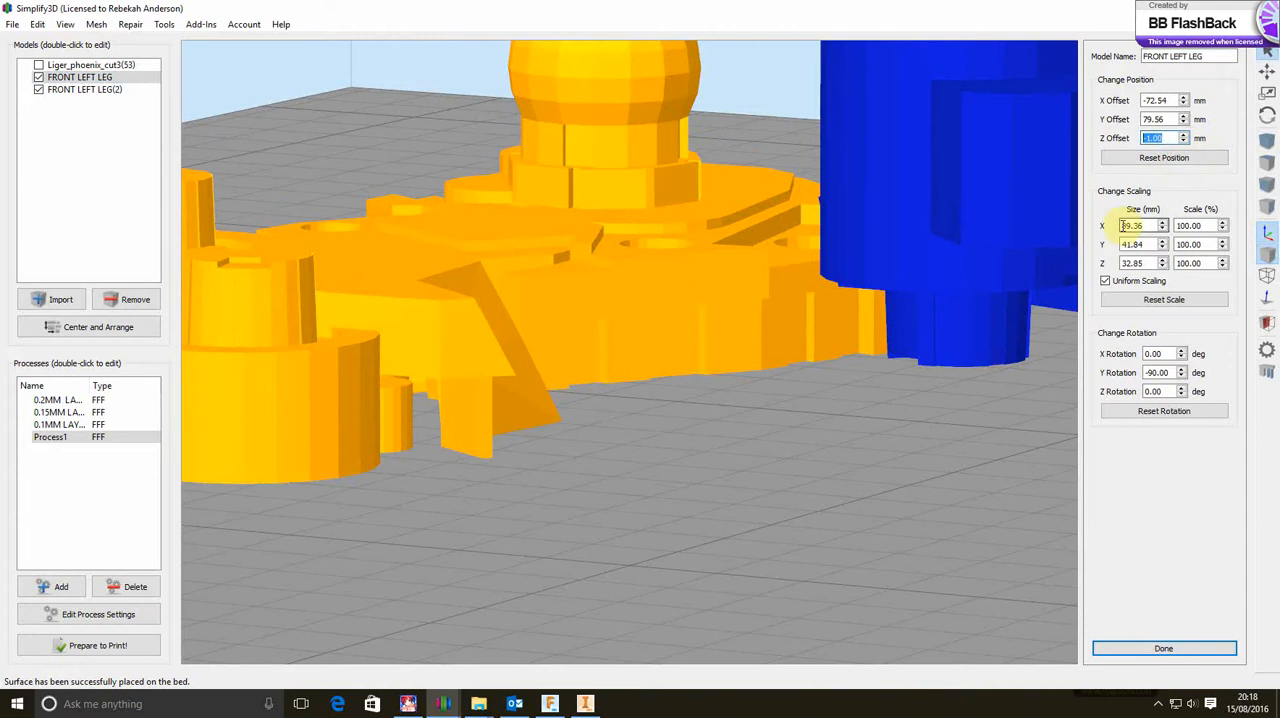
Lower the flipped copy FRONT LEFT LEG(2) close to the build plate by setting its Z offset to 24.19 mm
{"action": "left_click_drag", "start_coordinate": [855, 421], "coordinate": [947, 497]}
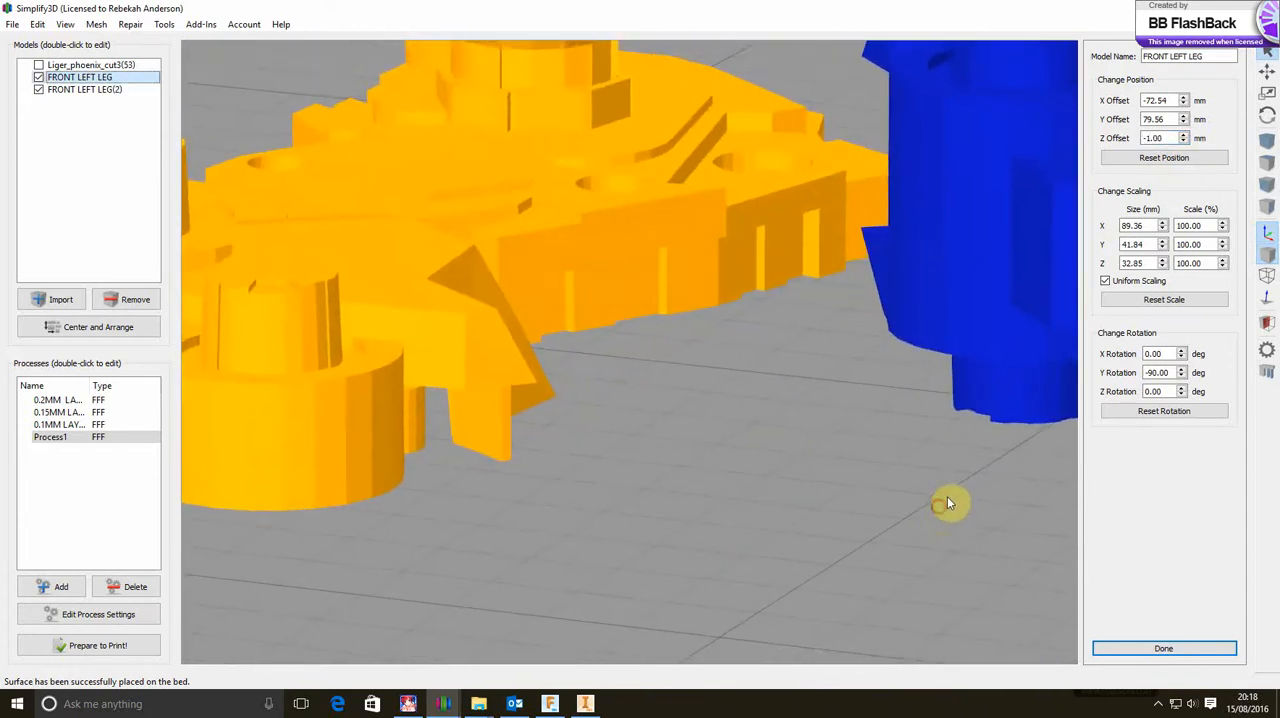
{"action": "scroll", "coordinate": [947, 497], "scroll_direction": "up", "scroll_amount": 3}
{"action": "scroll", "coordinate": [947, 497], "scroll_direction": "down", "scroll_amount": 8}
{"action": "left_click_drag", "start_coordinate": [763, 506], "coordinate": [983, 462]}
{"action": "left_click", "coordinate": [946, 273]}
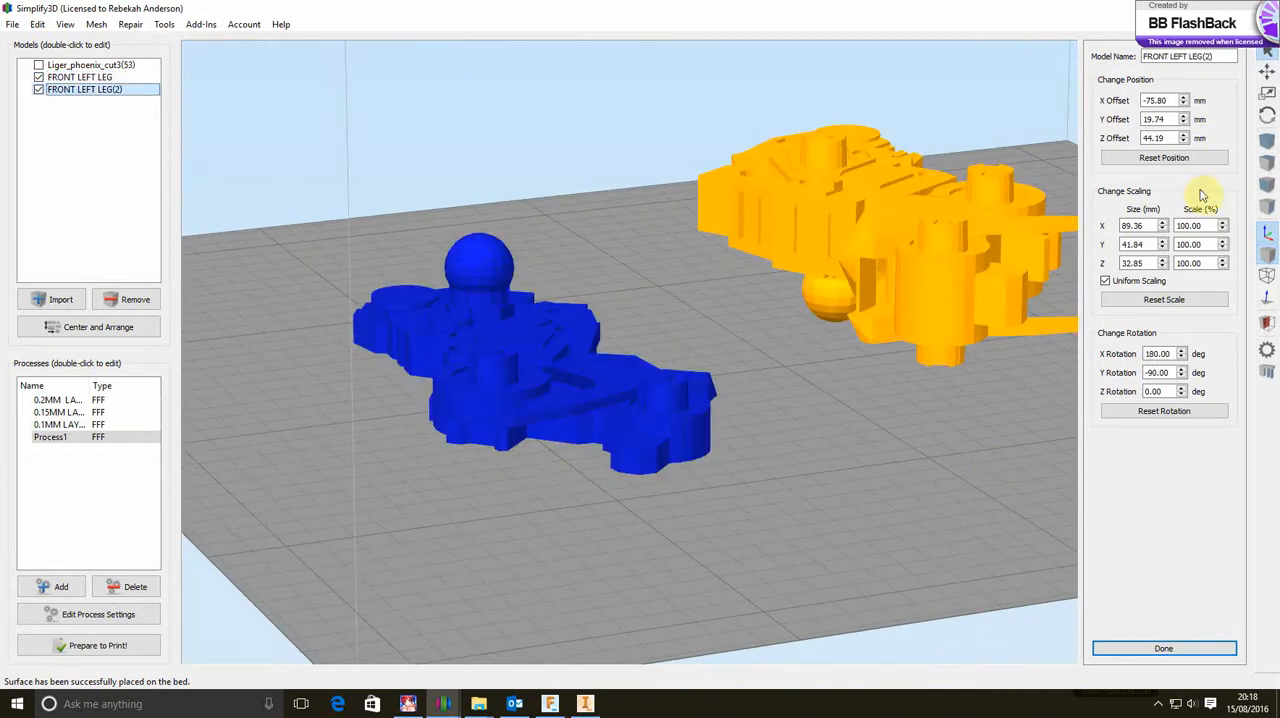
{"action": "left_click", "coordinate": [1187, 141]}
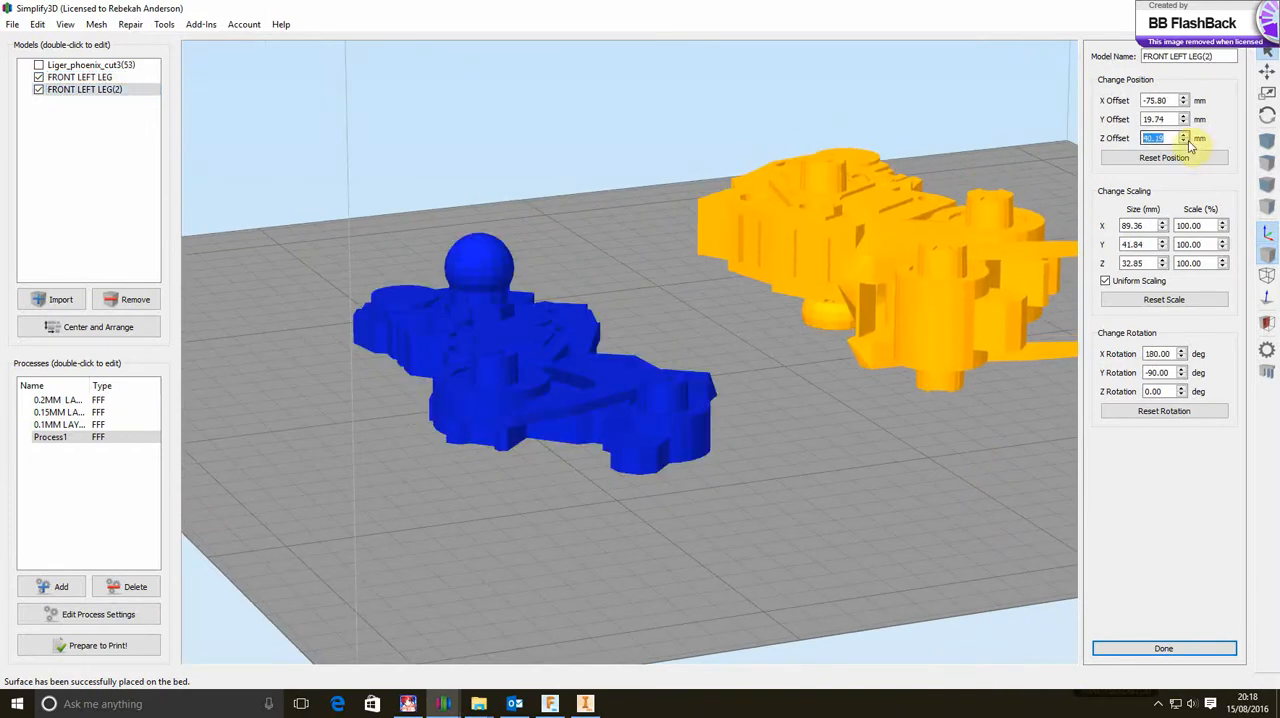
{"action": "left_click_drag", "start_coordinate": [1190, 146], "coordinate": [1190, 146]}
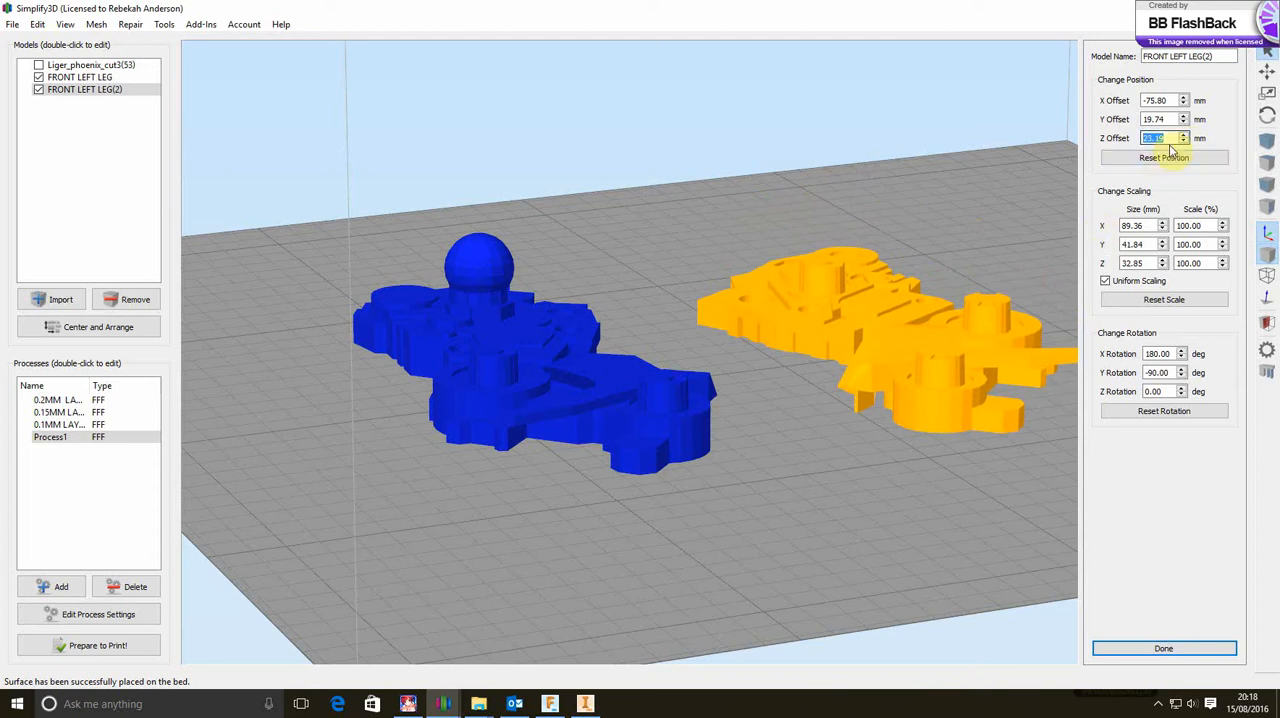
{"action": "left_click", "coordinate": [1187, 139]}
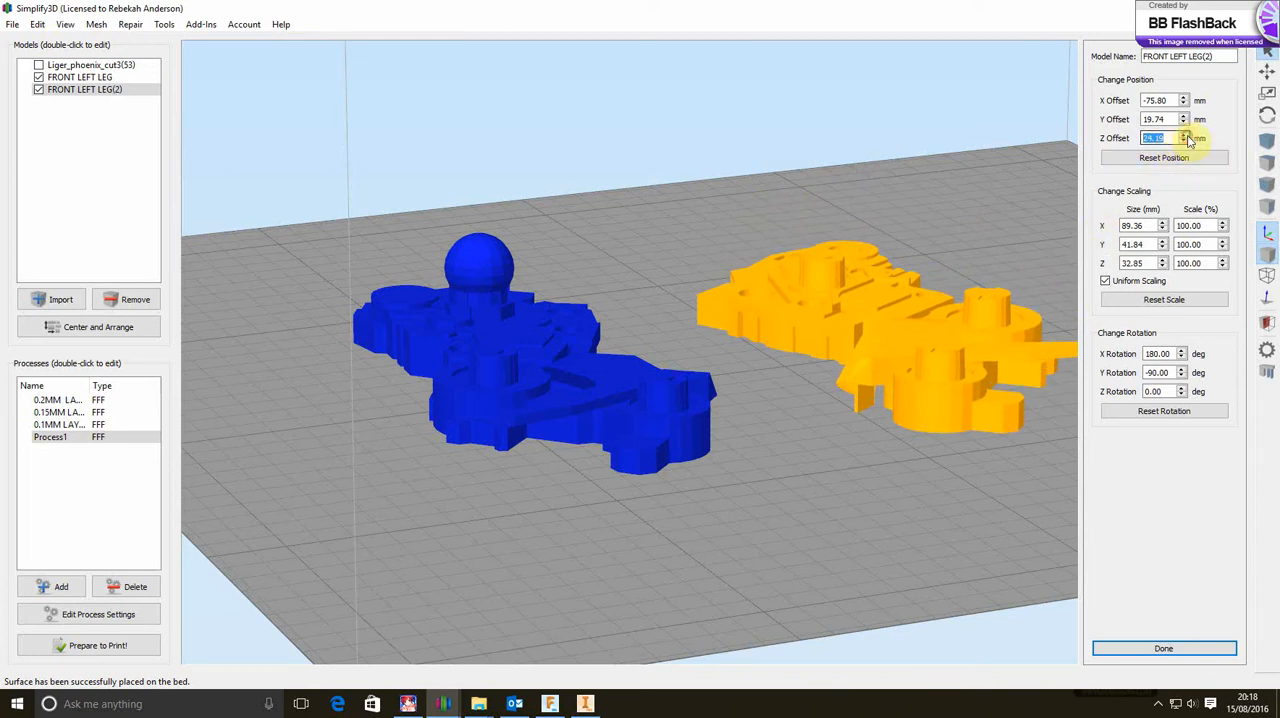
Sink FRONT LEFT LEG(2) further into the build plate with a Z offset of 23 mm, judging its lowest edges up close
{"action": "scroll", "coordinate": [832, 414], "scroll_direction": "up", "scroll_amount": 6}
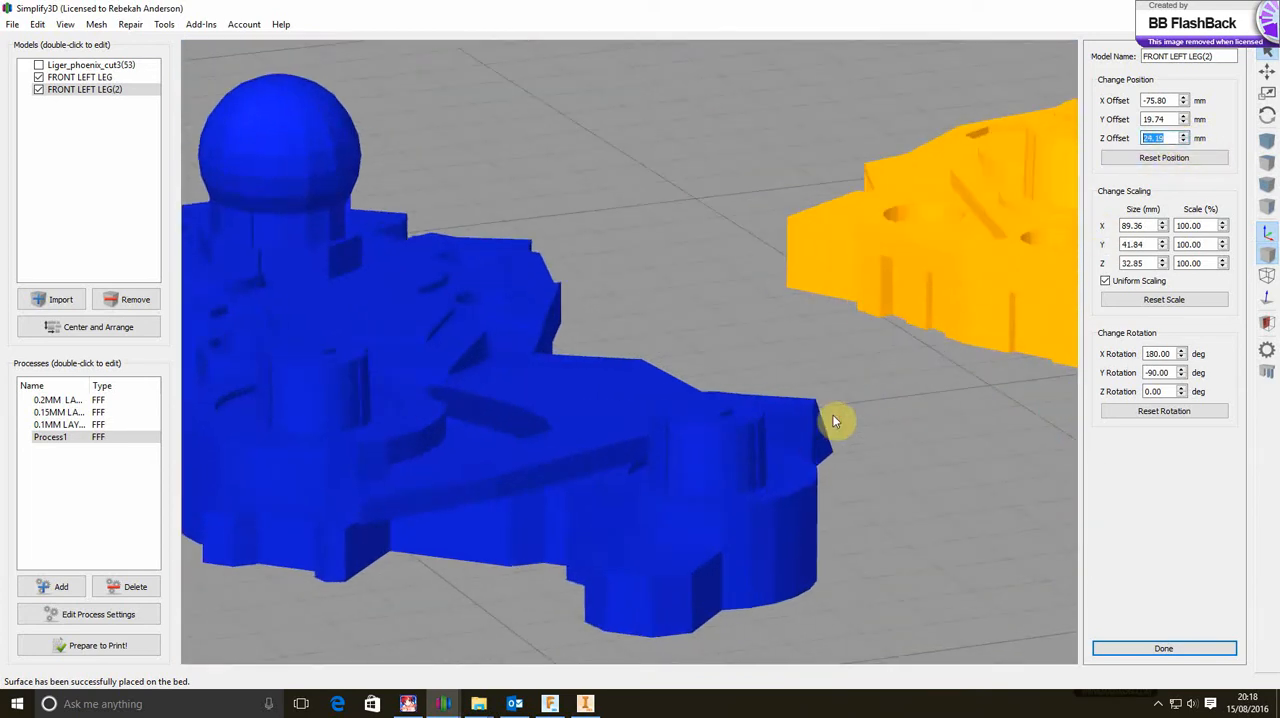
{"action": "left_click_drag", "start_coordinate": [753, 410], "coordinate": [730, 430]}
{"action": "scroll", "coordinate": [777, 423], "scroll_direction": "up", "scroll_amount": 5}
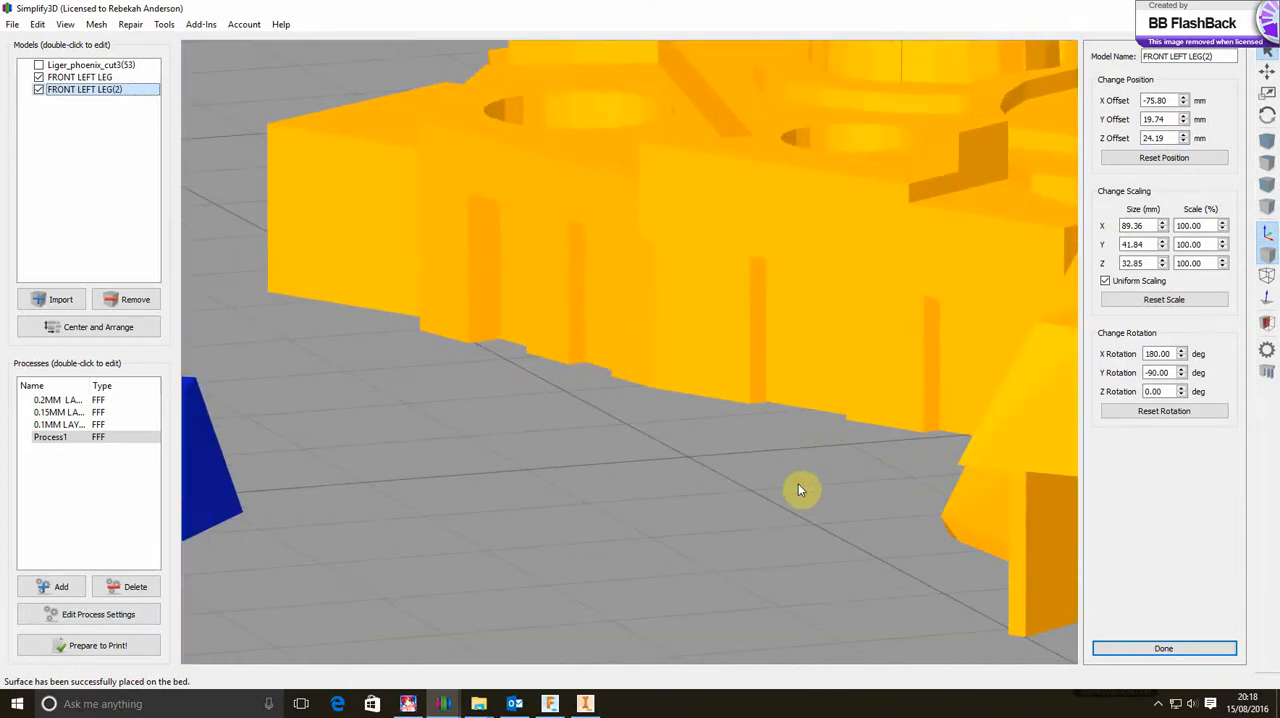
{"action": "left_click_drag", "start_coordinate": [787, 486], "coordinate": [769, 482]}
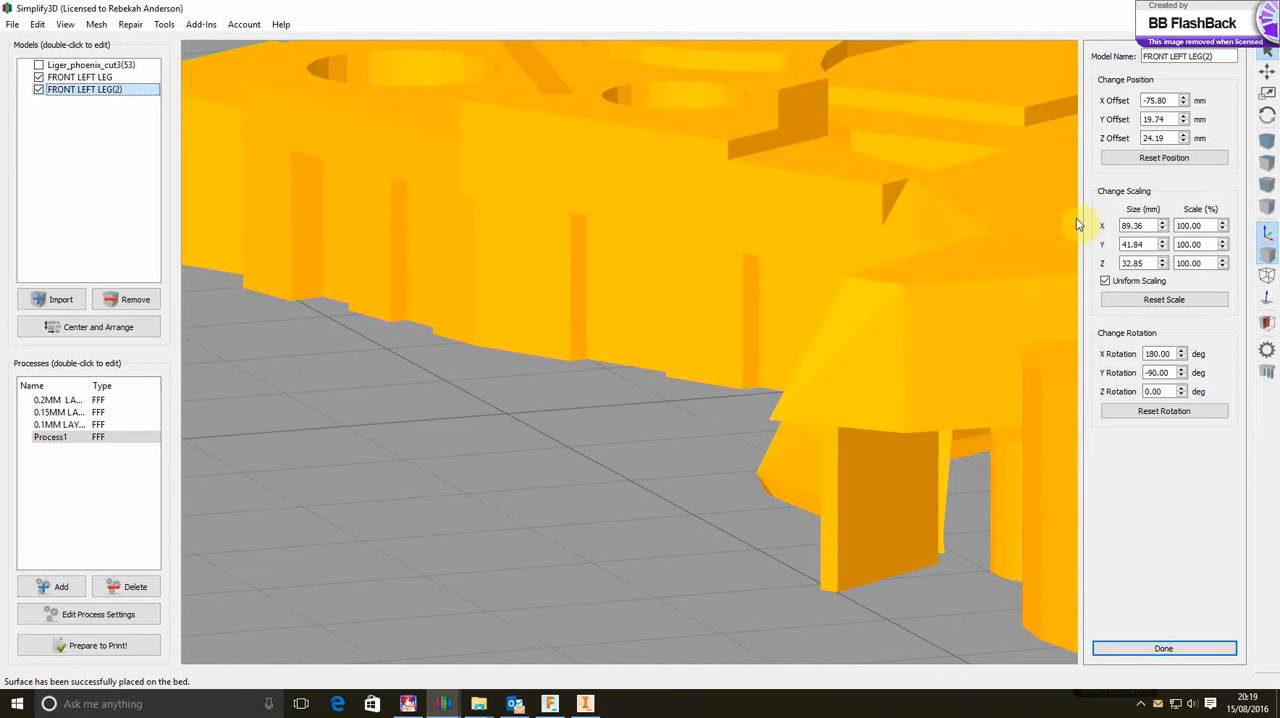
{"action": "left_click", "coordinate": [1183, 142]}
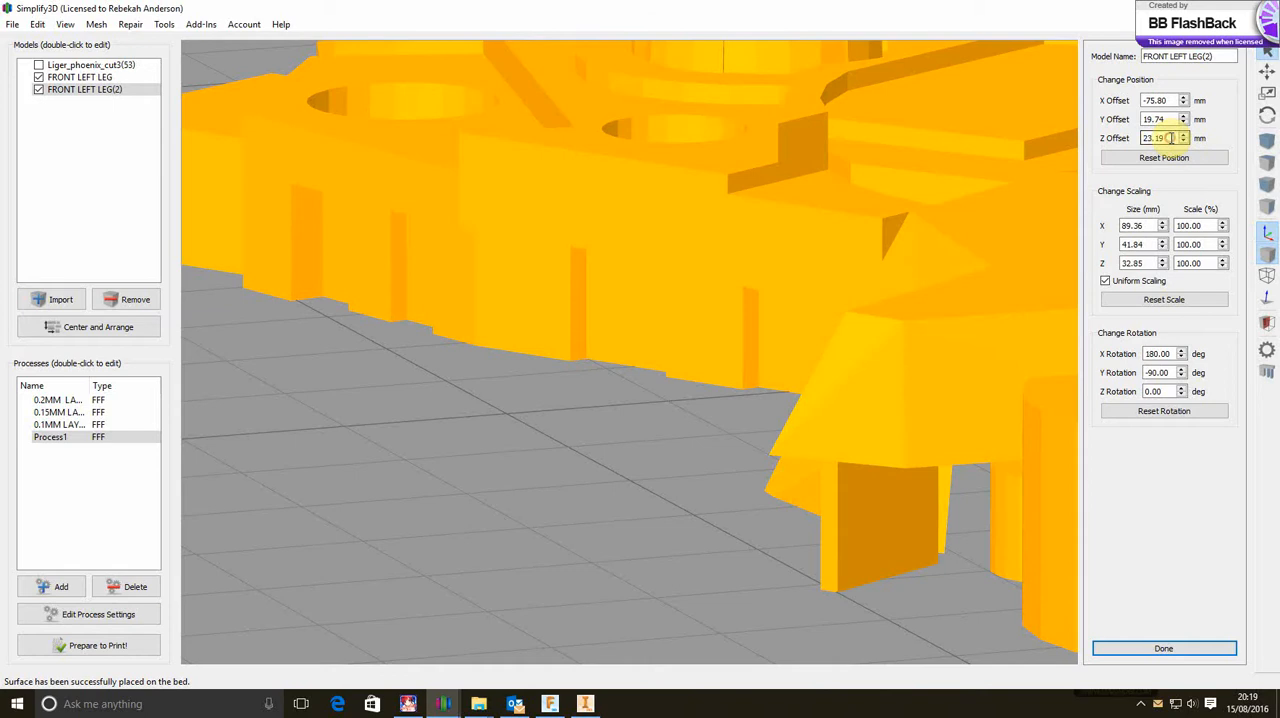
{"action": "left_click_drag", "start_coordinate": [1156, 138], "coordinate": [1180, 157]}
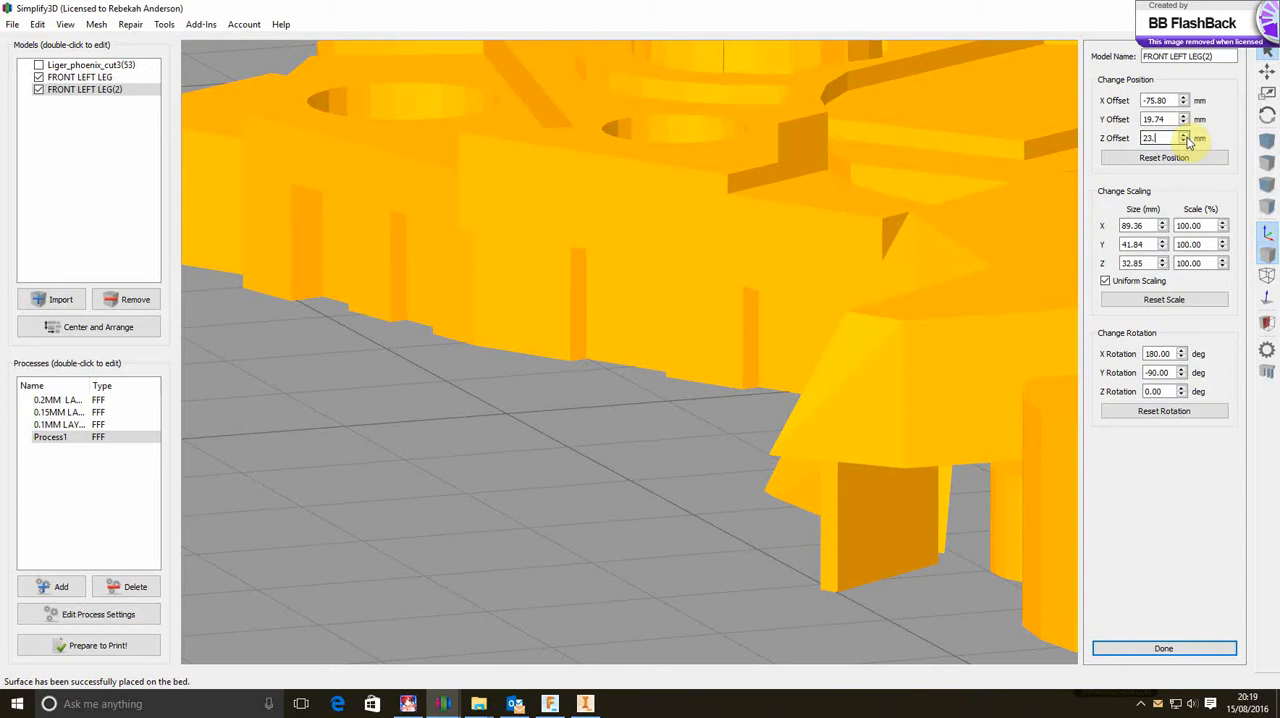
{"action": "left_click", "coordinate": [1209, 172]}
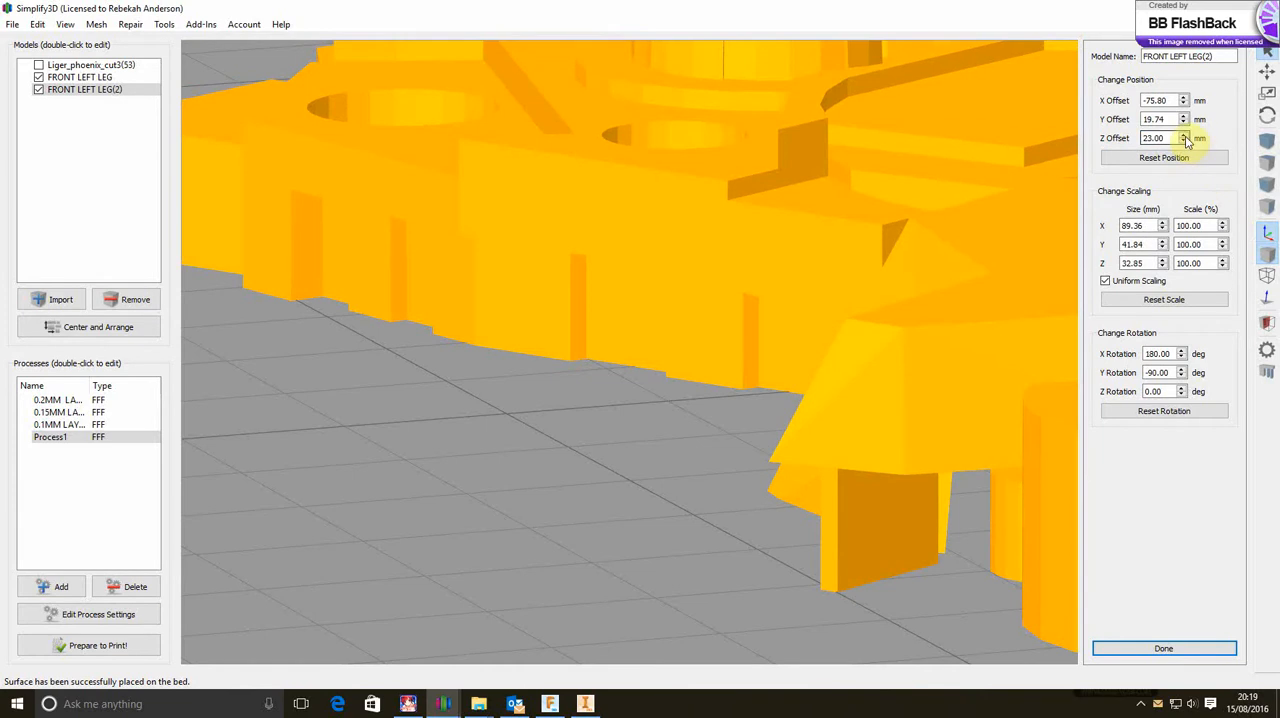
Raise FRONT LEFT LEG(2) slightly by setting its Z offset to 23.6 mm
{"action": "left_click", "coordinate": [1185, 136]}
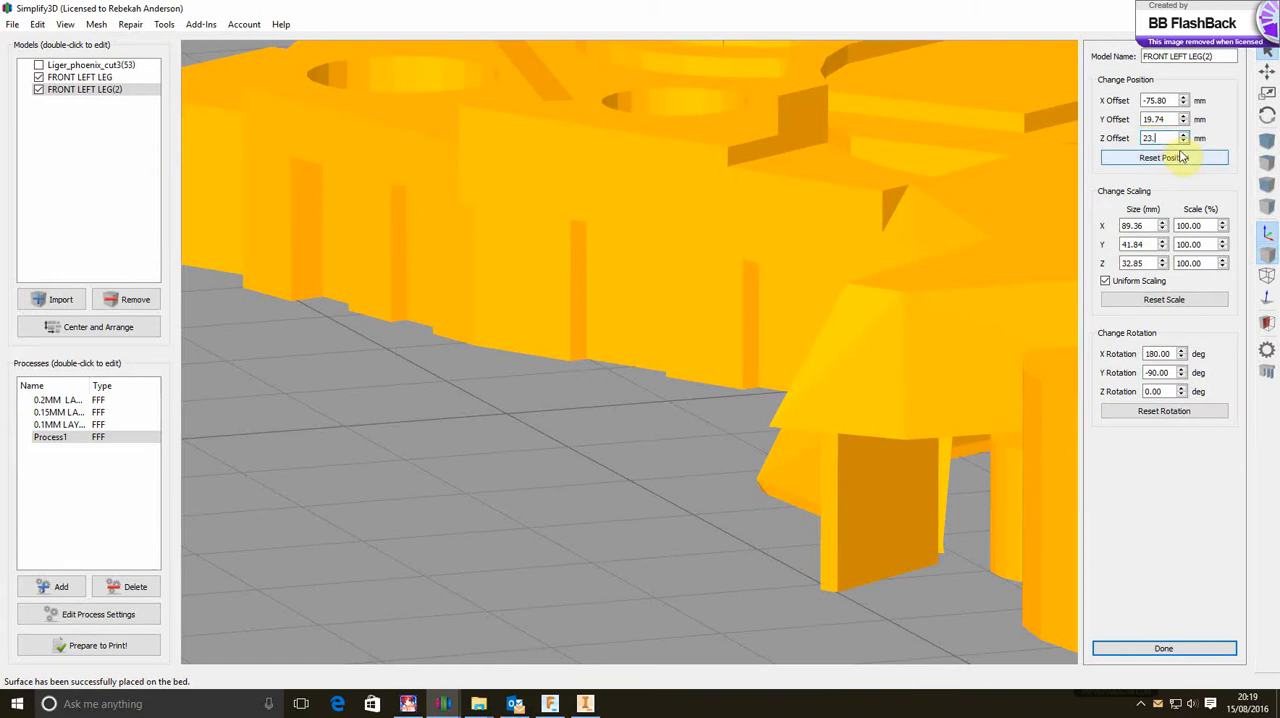
{"action": "left_click", "coordinate": [1178, 180]}
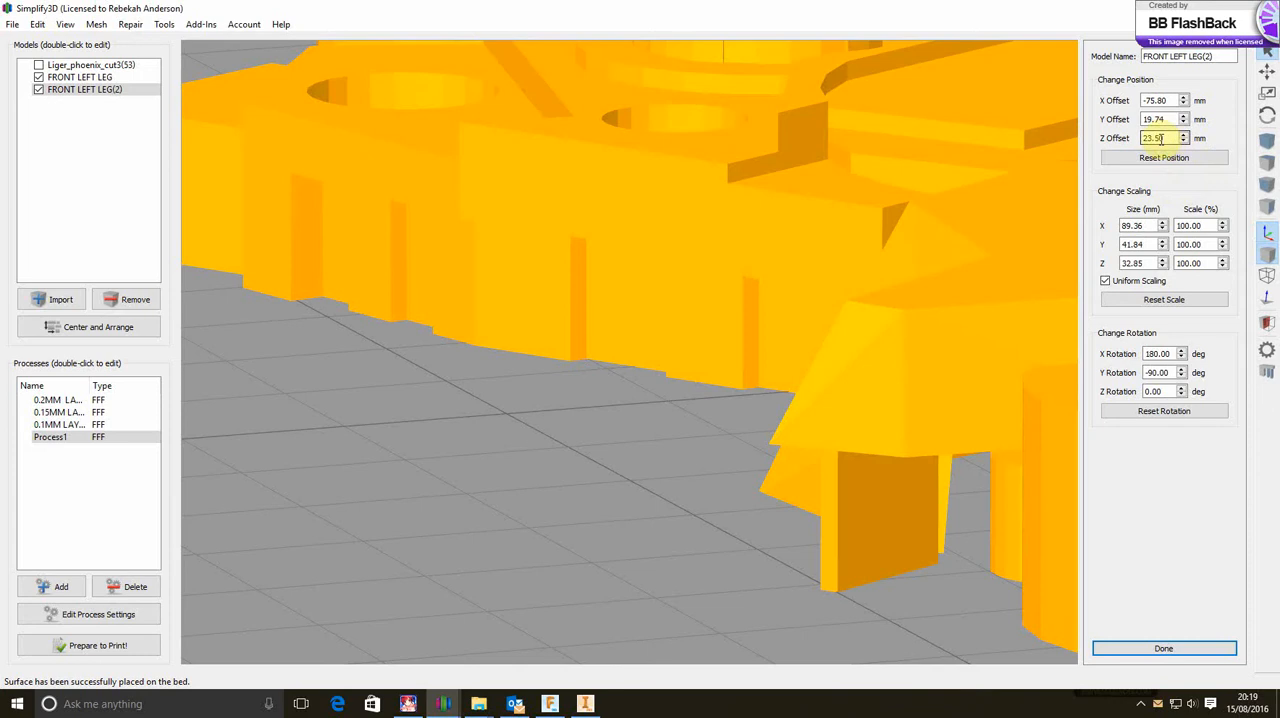
{"action": "left_click", "coordinate": [1210, 183]}
Fine-tune the height of FRONT LEFT LEG(2) by trying Z offsets of 23.7 and 23.8 mm, and set it to 23.7 mm
{"action": "double_click", "coordinate": [1165, 138]}
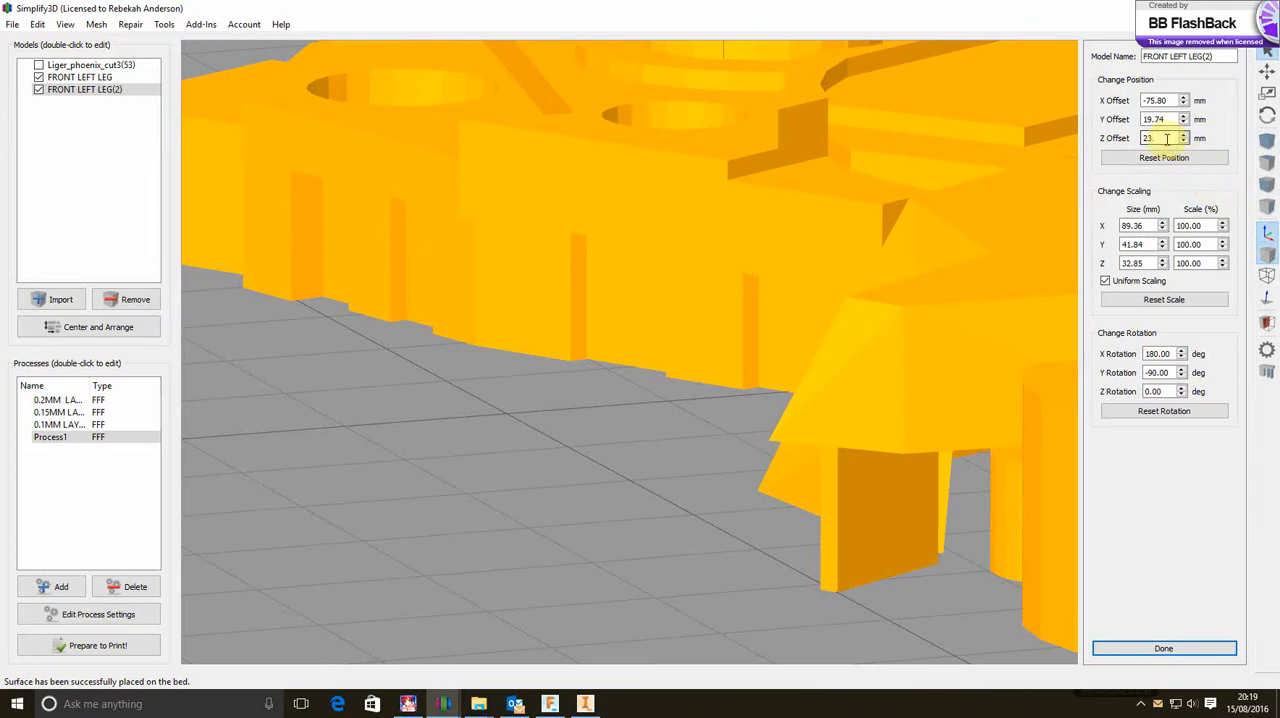
{"action": "type", "text": "23.7"}
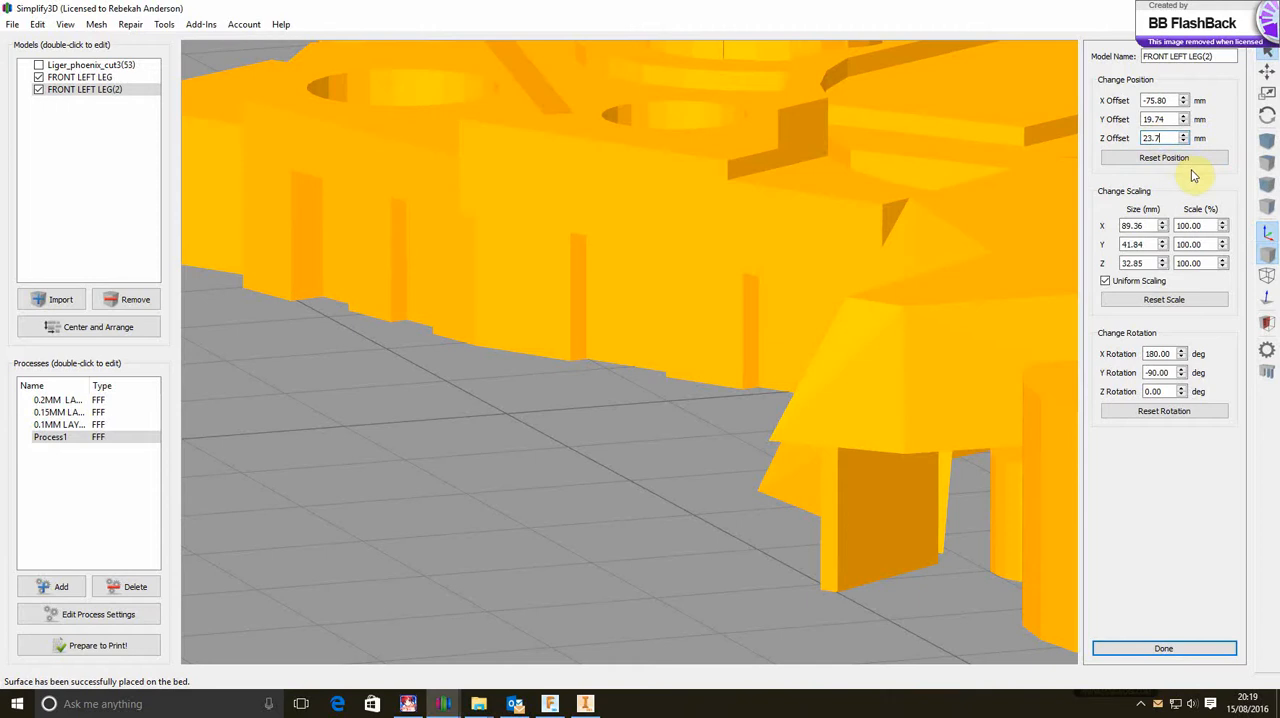
{"action": "left_click", "coordinate": [1193, 181]}
{"action": "double_click", "coordinate": [1172, 137]}
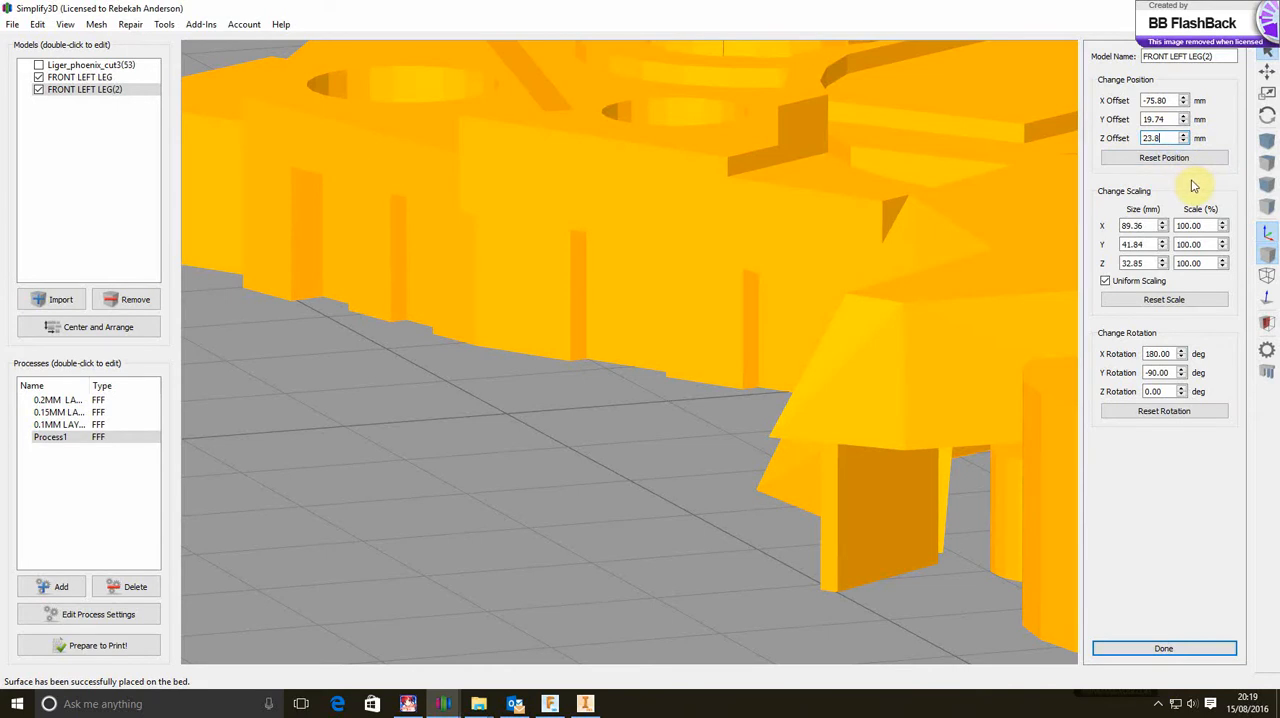
{"action": "left_click", "coordinate": [1193, 184]}
{"action": "double_click", "coordinate": [1170, 138]}
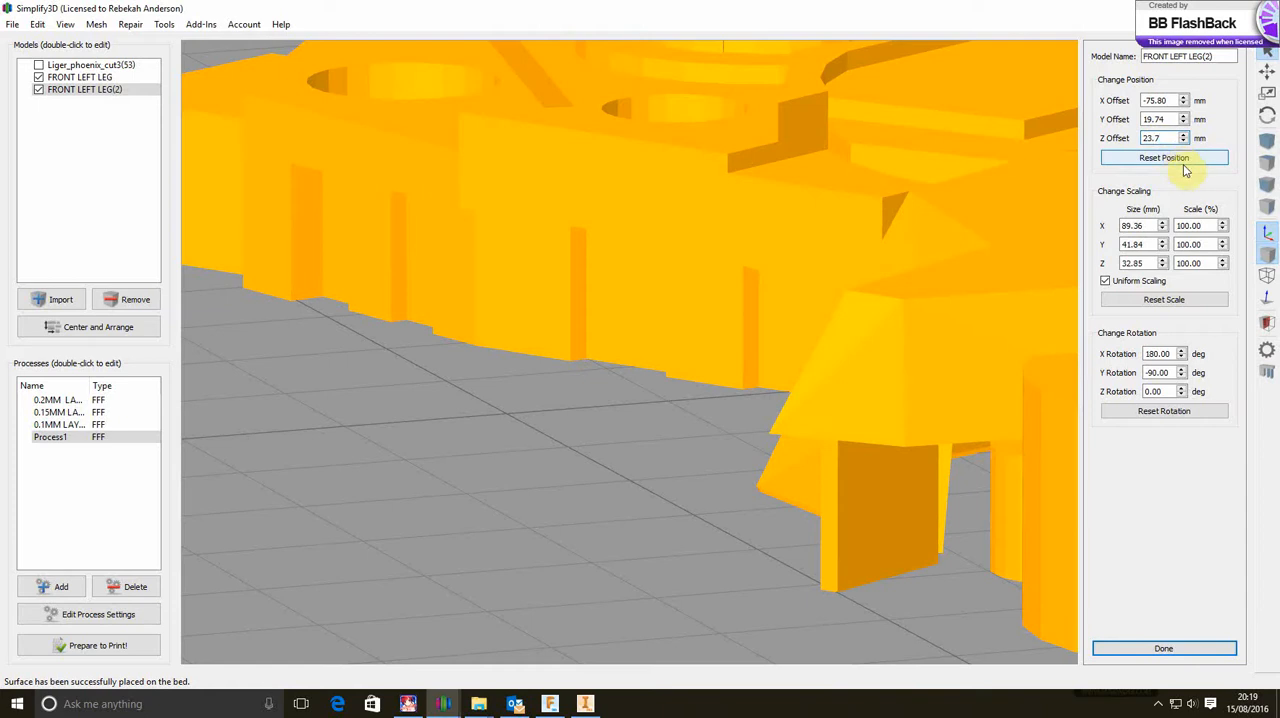
{"action": "left_click", "coordinate": [1196, 179]}
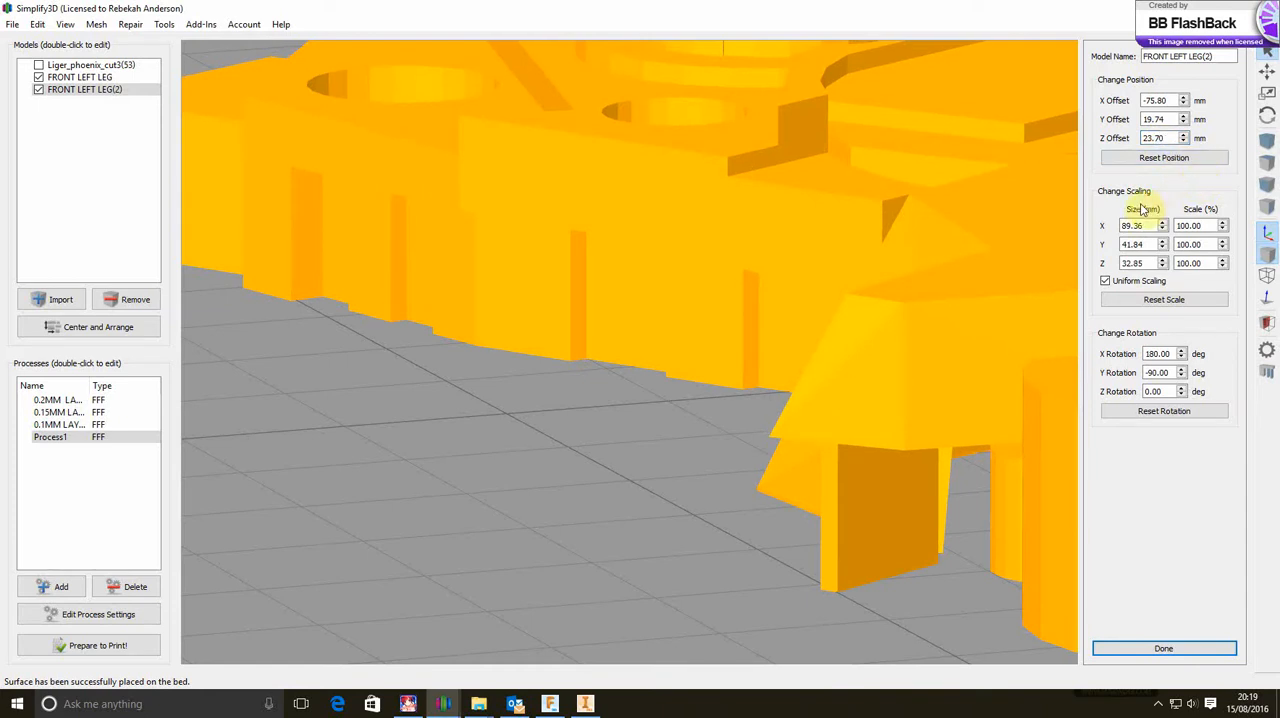
Examine both leg orientations from several sides, comparing the ball joint, pegs and contact with the build plate
{"action": "scroll", "coordinate": [849, 298], "scroll_direction": "down", "scroll_amount": 10}
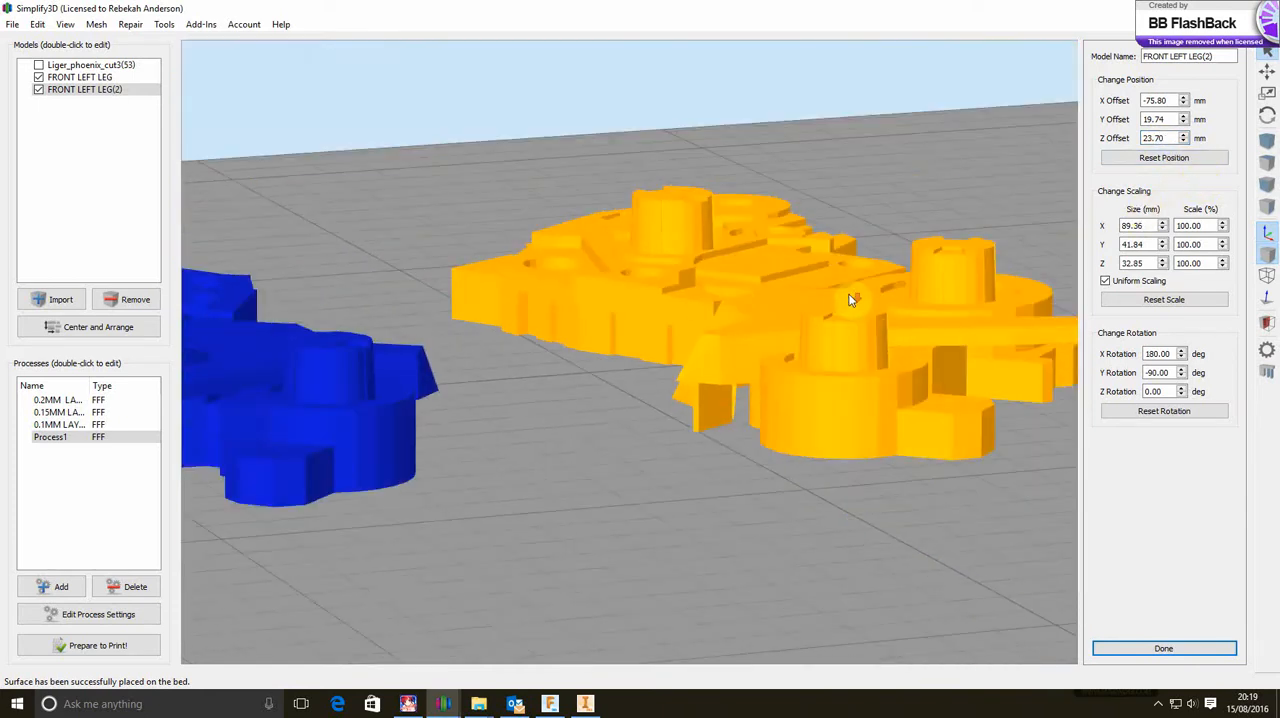
{"action": "scroll", "coordinate": [849, 298], "scroll_direction": "down", "scroll_amount": 5}
{"action": "mouse_move", "coordinate": [711, 417]}
{"action": "left_mouse_down"}
{"action": "mouse_move", "coordinate": [577, 479]}
{"action": "mouse_move", "coordinate": [645, 500]}
{"action": "left_mouse_up"}
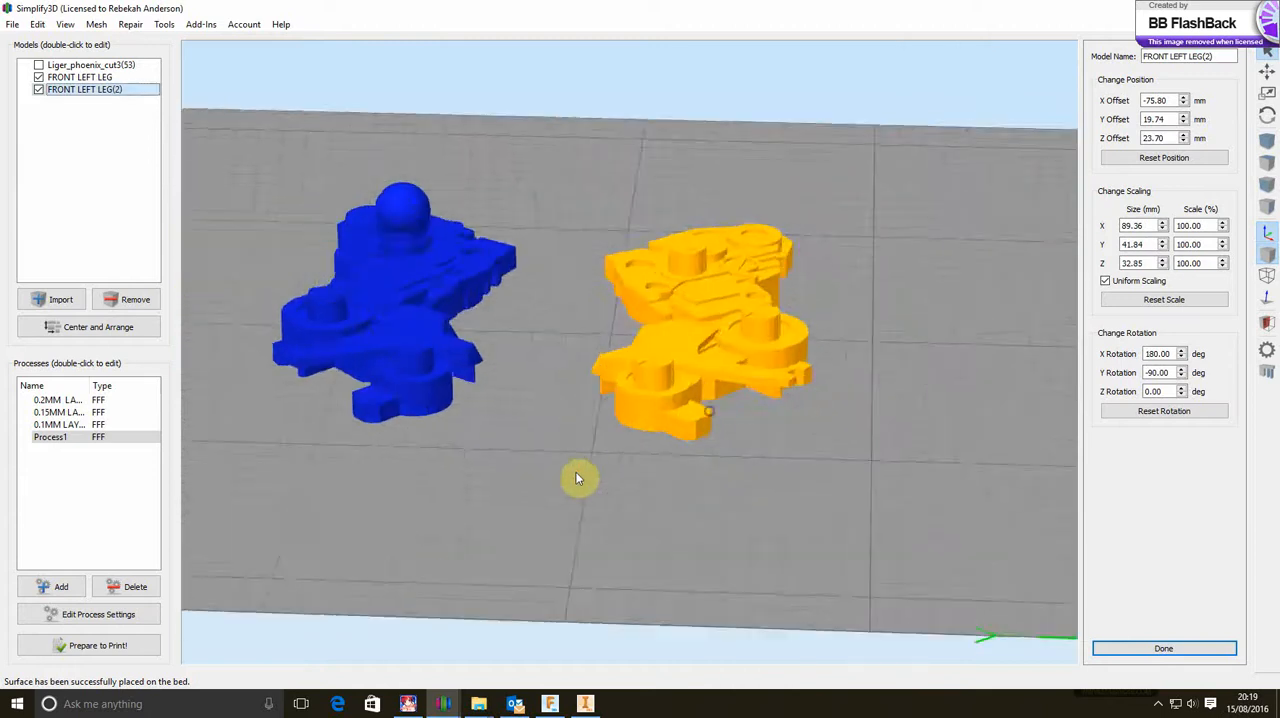
{"action": "left_click_drag", "start_coordinate": [860, 408], "coordinate": [429, 437]}
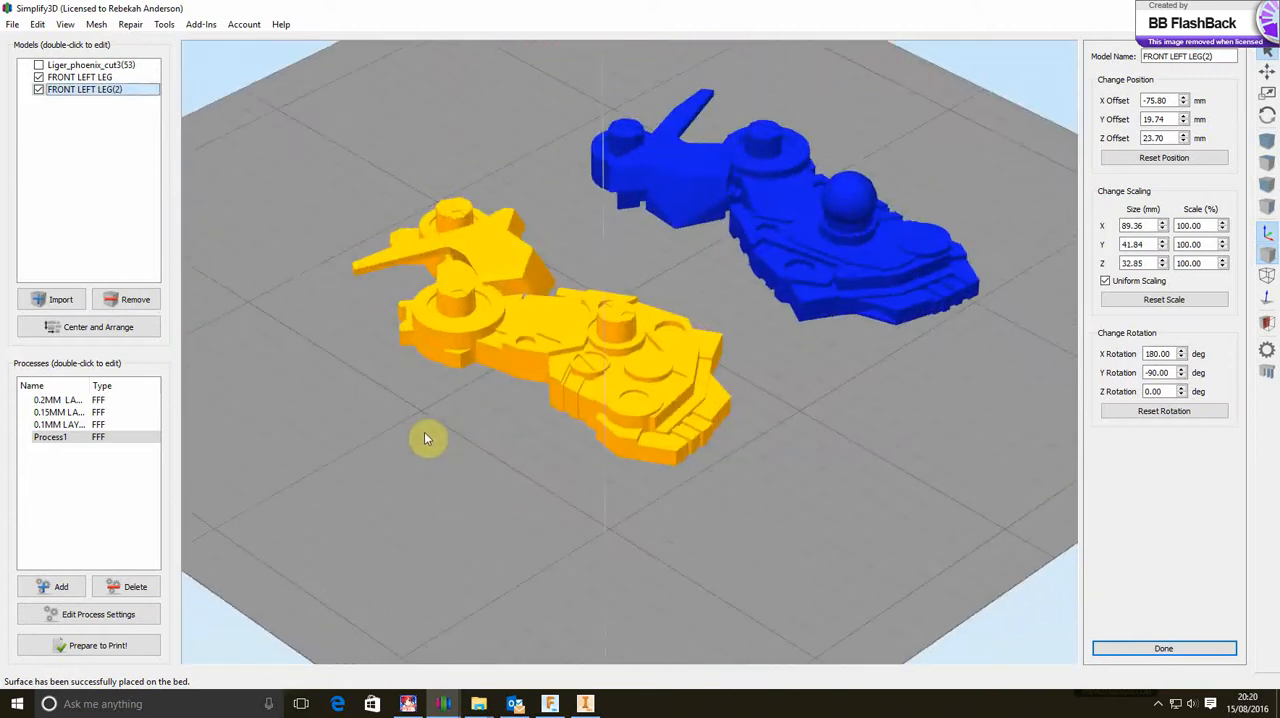
{"action": "left_click_drag", "start_coordinate": [856, 481], "coordinate": [338, 425]}
{"action": "left_click_drag", "start_coordinate": [760, 446], "coordinate": [514, 537]}
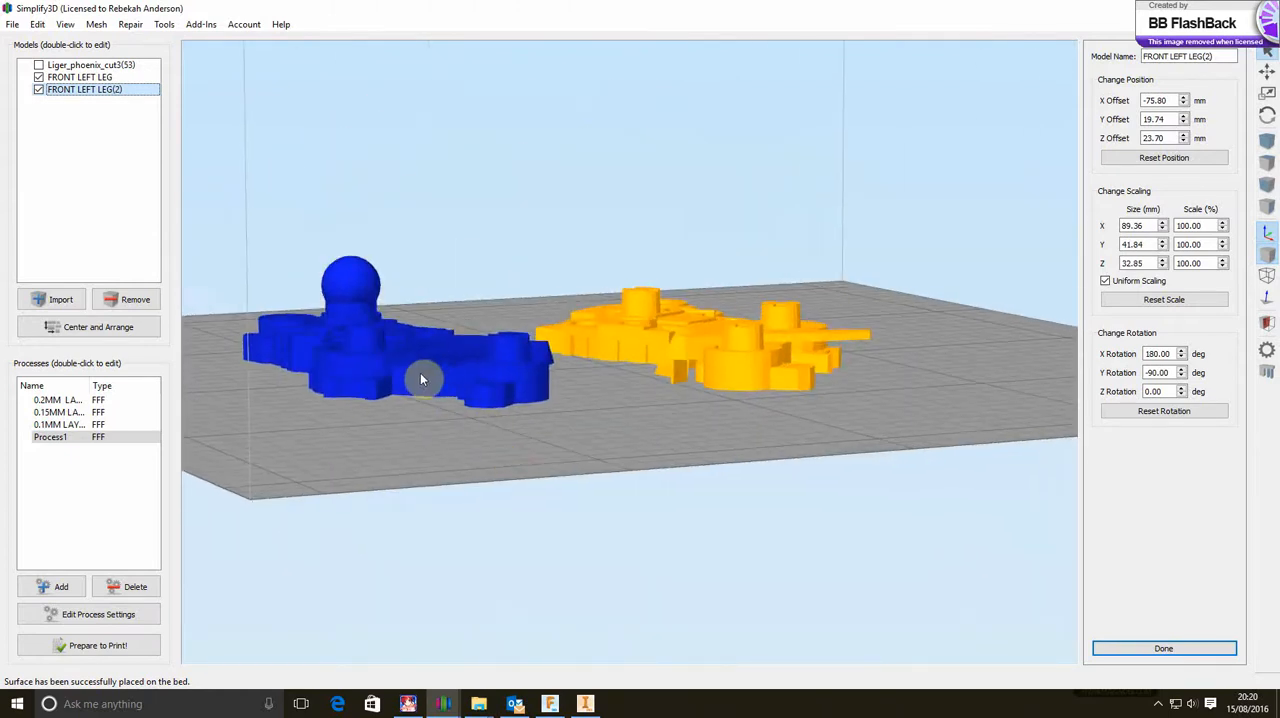
{"action": "left_click_drag", "start_coordinate": [423, 374], "coordinate": [609, 537]}
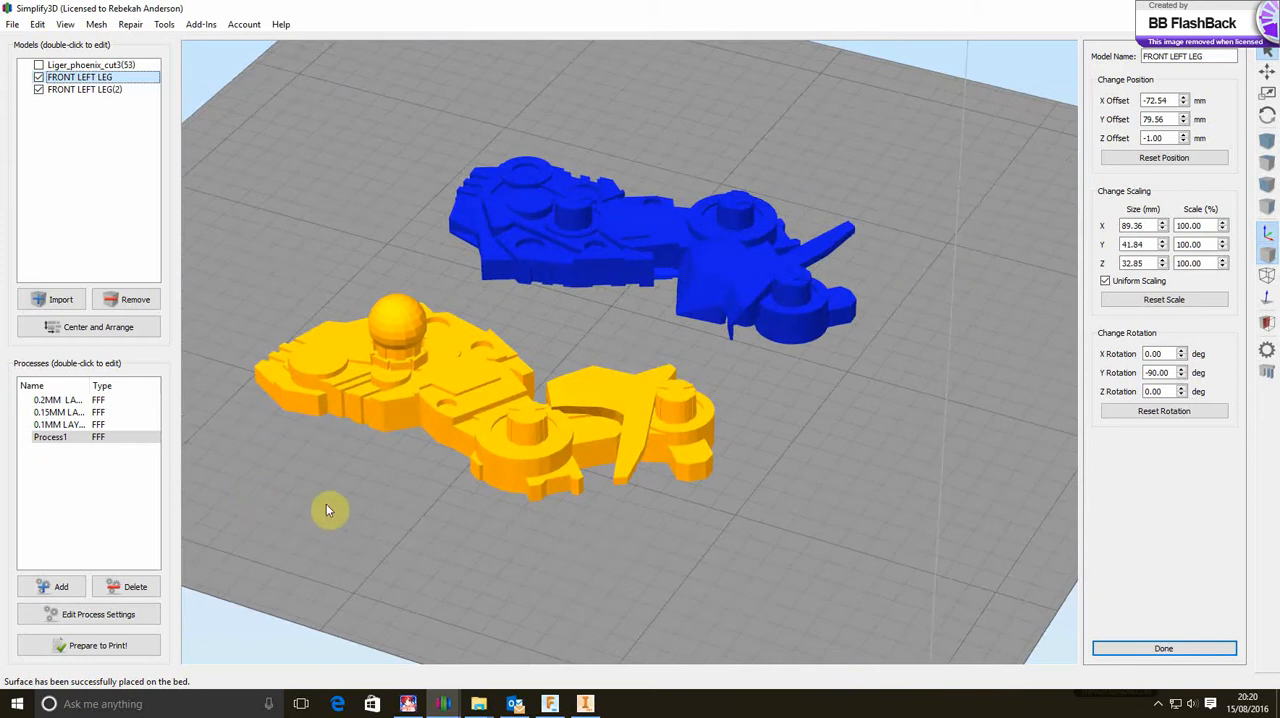
{"action": "left_click_drag", "start_coordinate": [374, 506], "coordinate": [451, 486]}
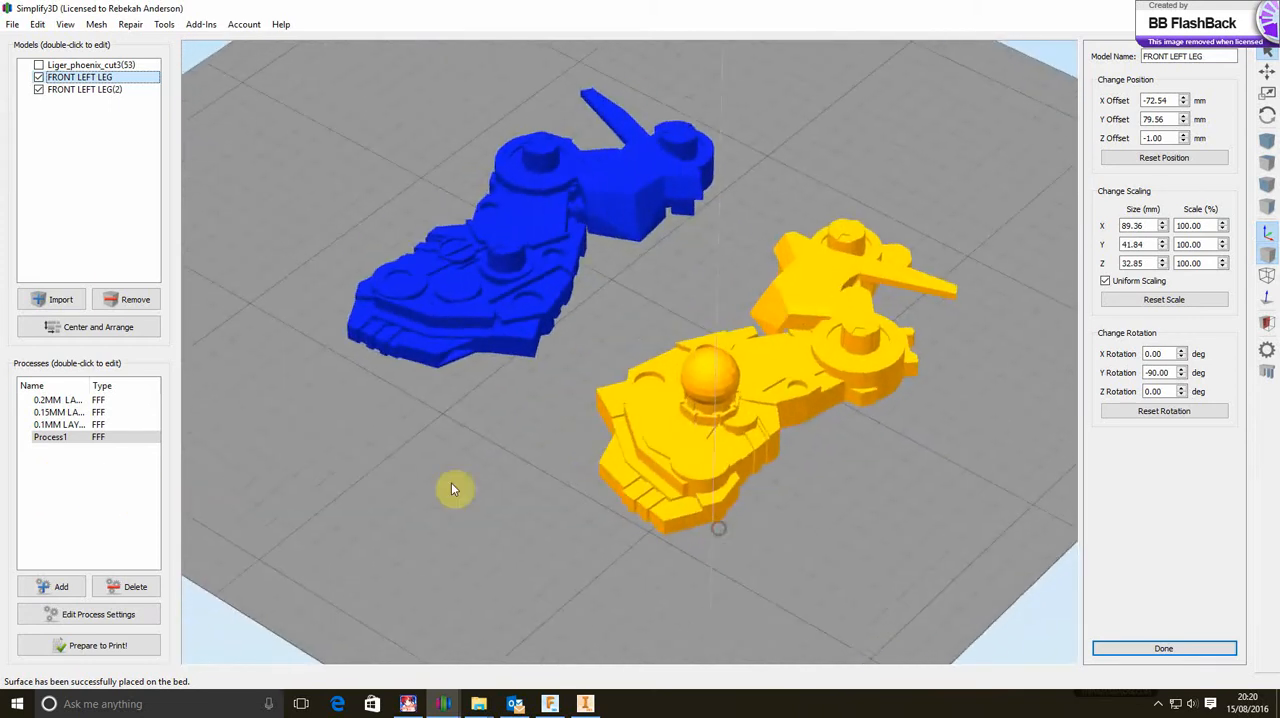
{"action": "left_click_drag", "start_coordinate": [380, 534], "coordinate": [715, 481]}
{"action": "left_click_drag", "start_coordinate": [446, 426], "coordinate": [598, 392]}
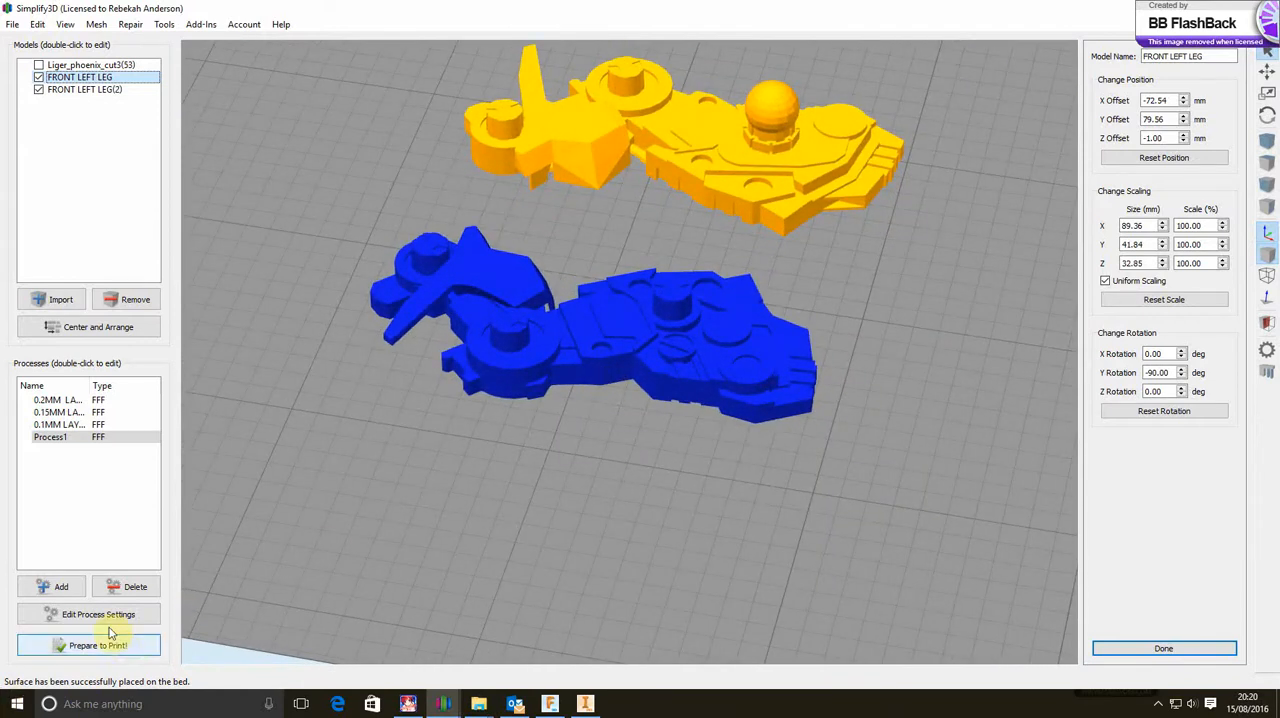
Slice the models with Process1 in continuous layer-by-layer mode, inspect the toolpath preview and exit it
{"action": "double_click", "coordinate": [50, 437]}
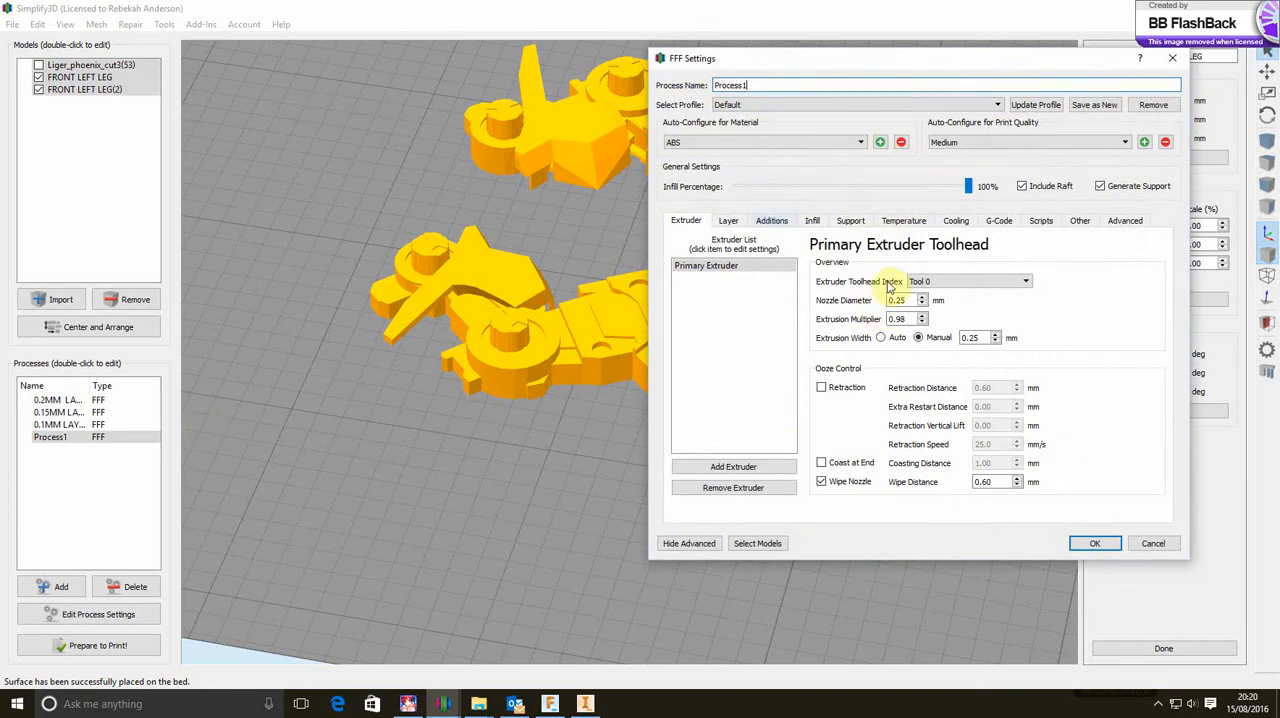
{"action": "left_click", "coordinate": [1093, 546]}
{"action": "left_click", "coordinate": [131, 647]}
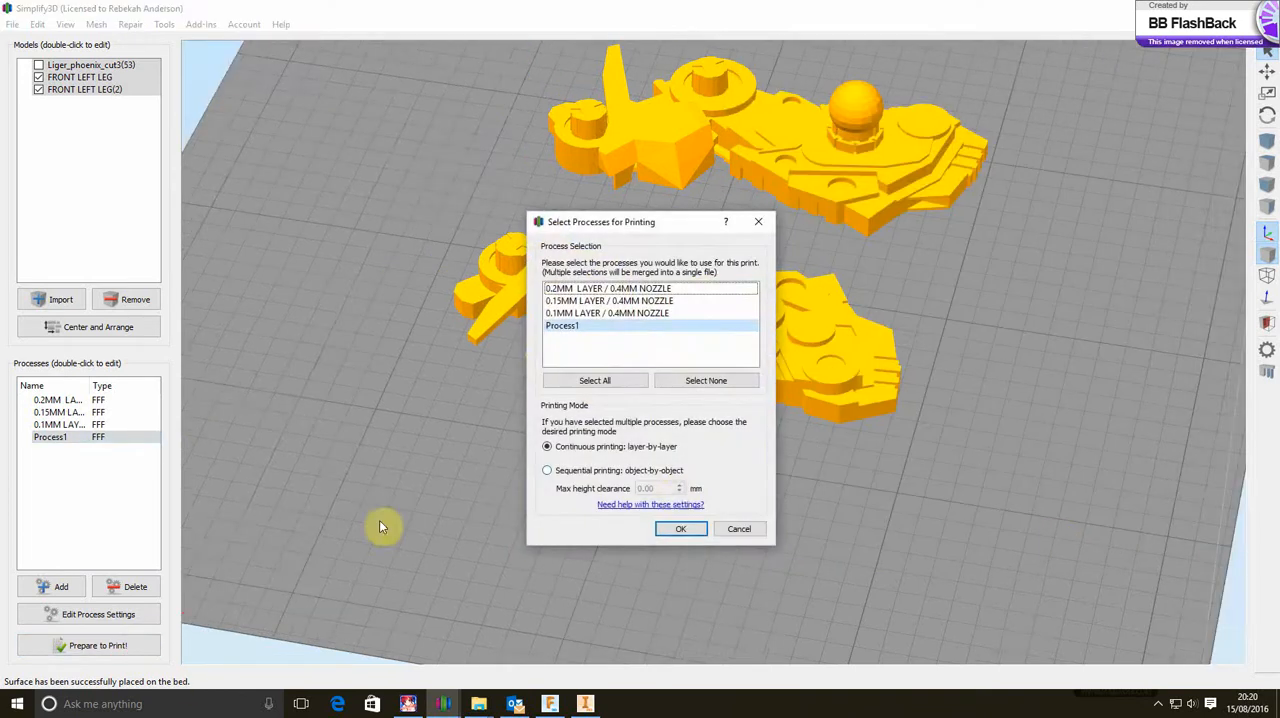
{"action": "left_click", "coordinate": [676, 529]}
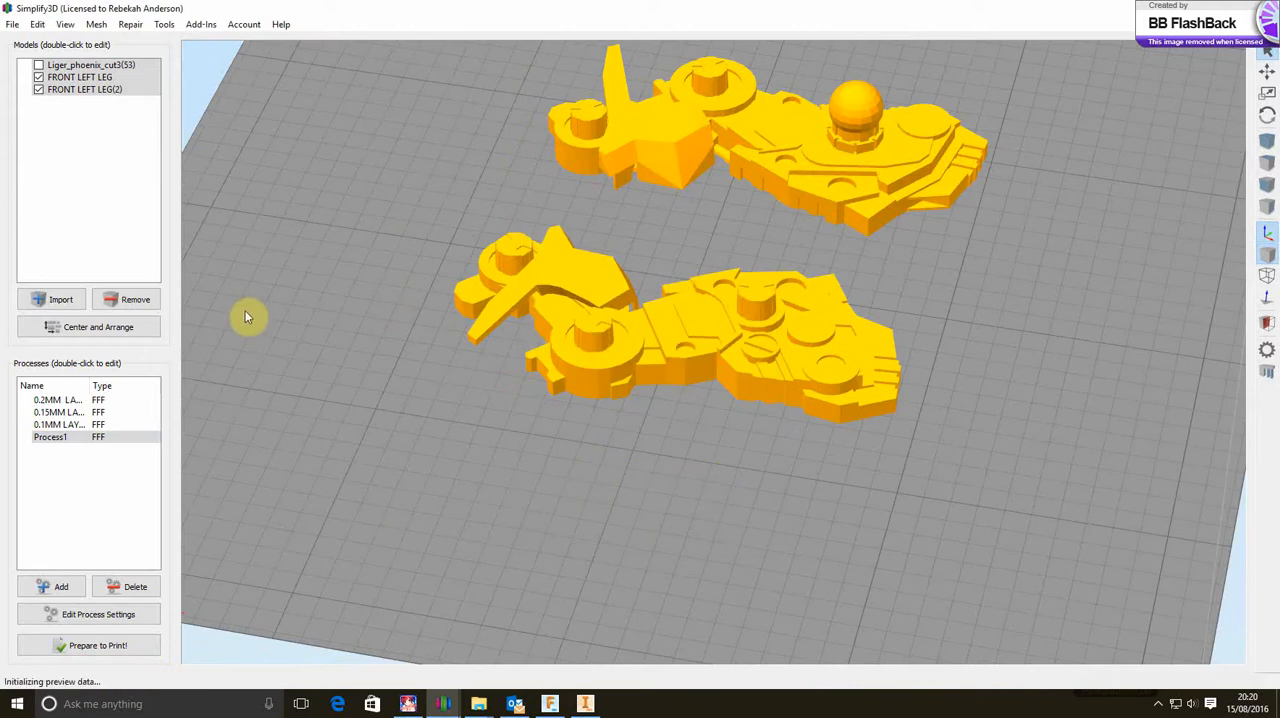
{"action": "mouse_move", "coordinate": [509, 372]}
{"action": "left_mouse_down"}
{"action": "mouse_move", "coordinate": [648, 368]}
{"action": "mouse_move", "coordinate": [526, 383]}
{"action": "left_mouse_up"}
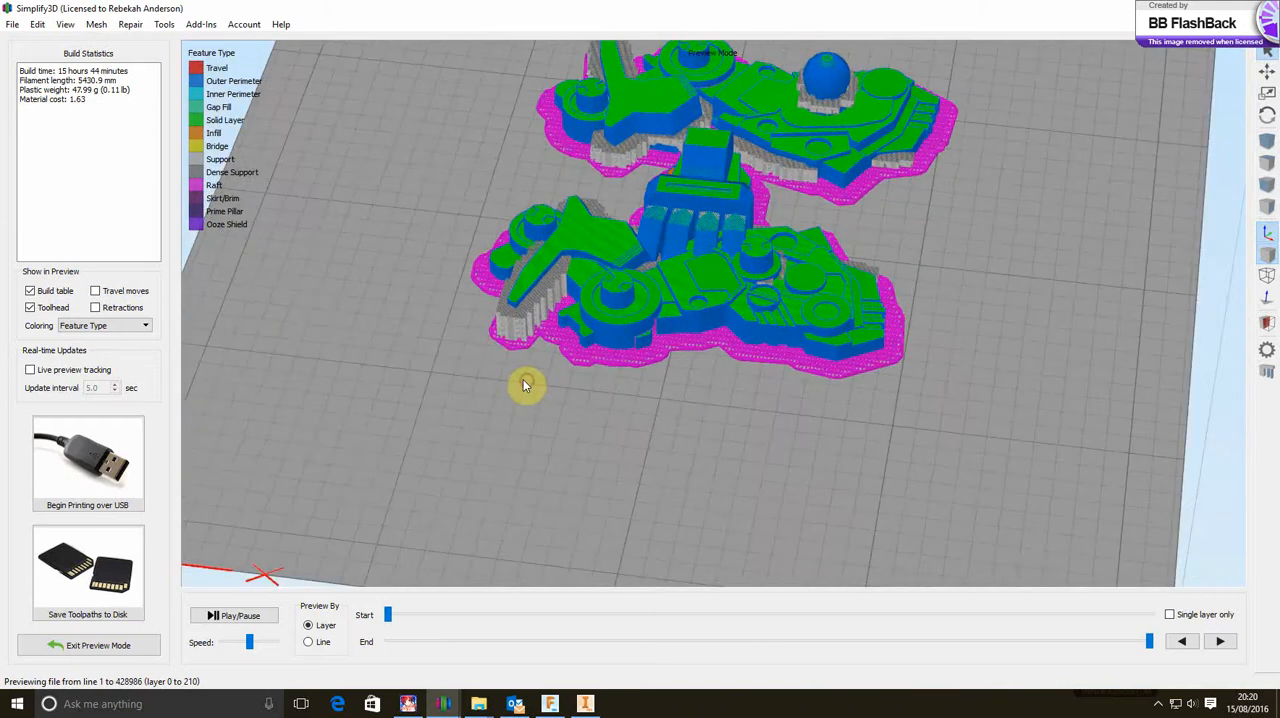
{"action": "left_click", "coordinate": [116, 646]}
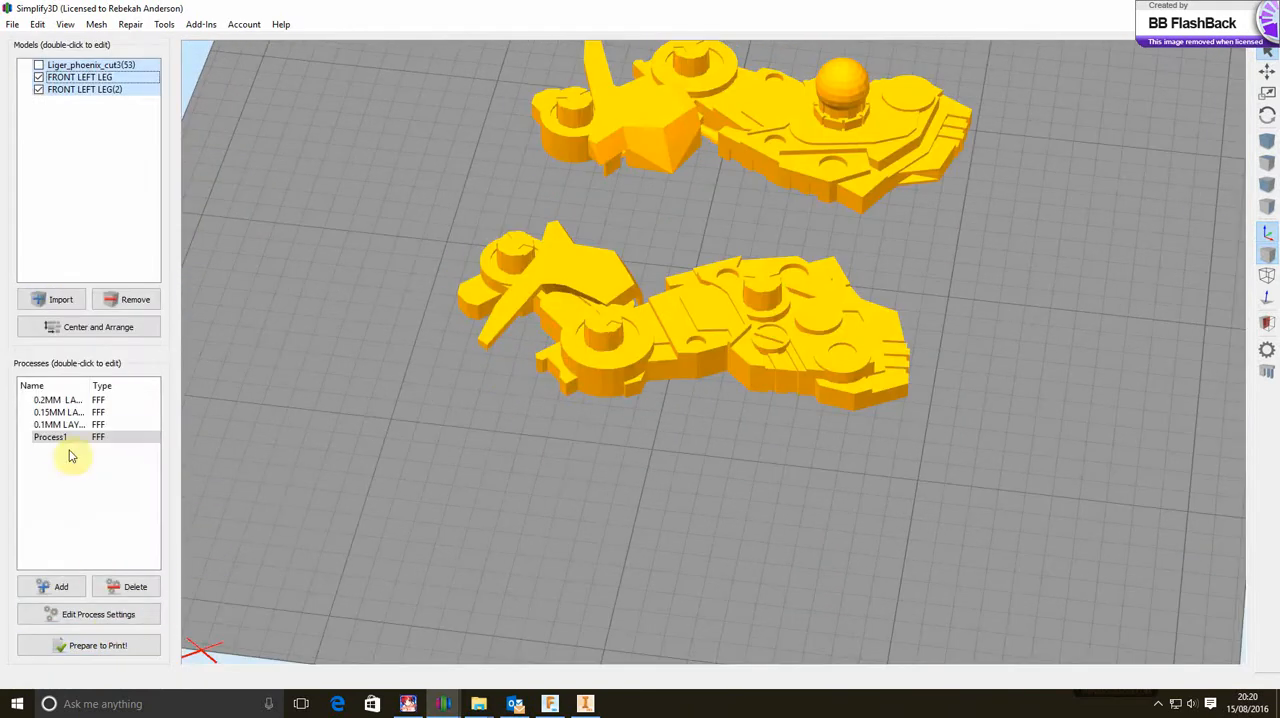
Apply Process1 only to FRONT LEFT LEG and FRONT LEFT LEG(2), and slice them in continuous layer-by-layer mode for a toolpath preview
{"action": "left_click", "coordinate": [57, 440]}
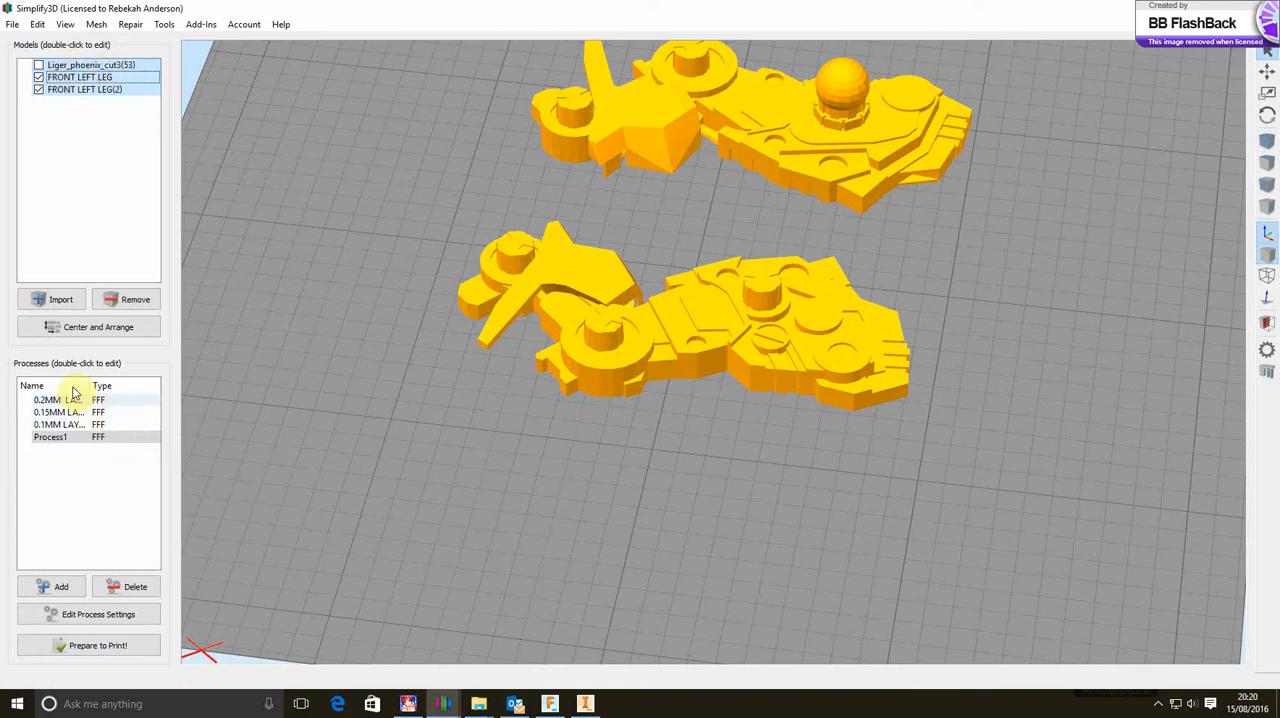
{"action": "double_click", "coordinate": [55, 439]}
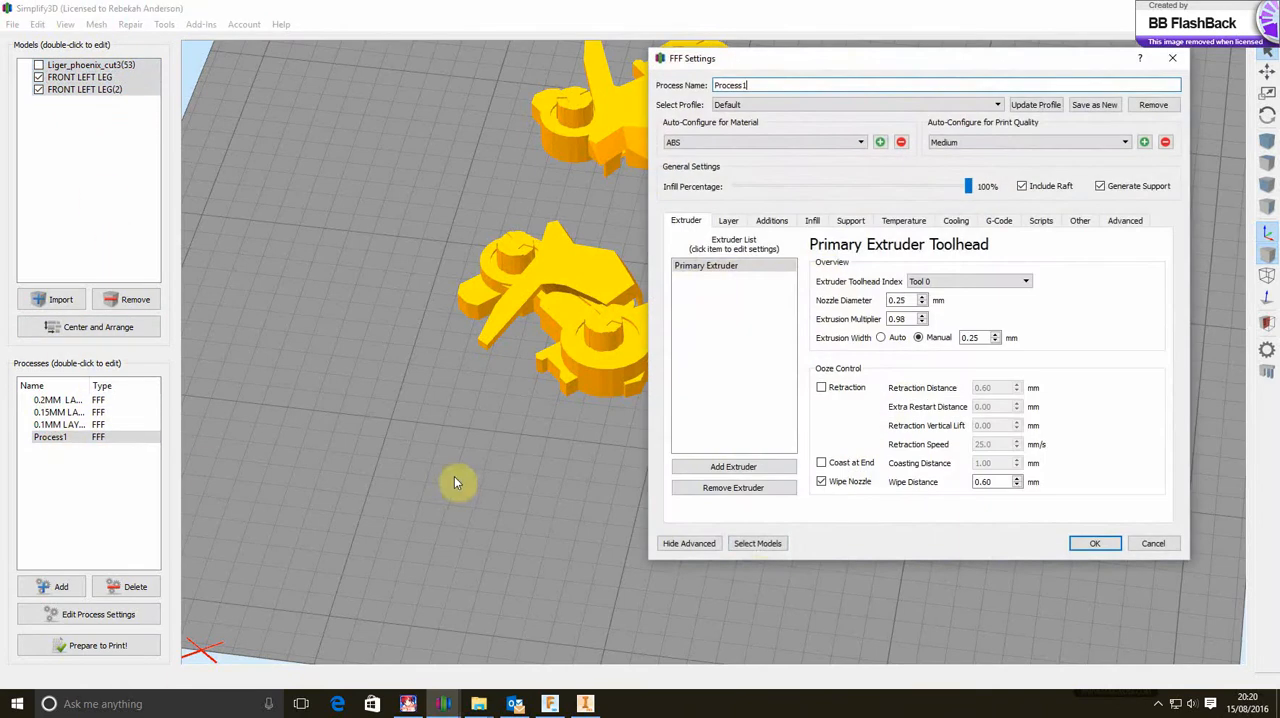
{"action": "left_click", "coordinate": [757, 543]}
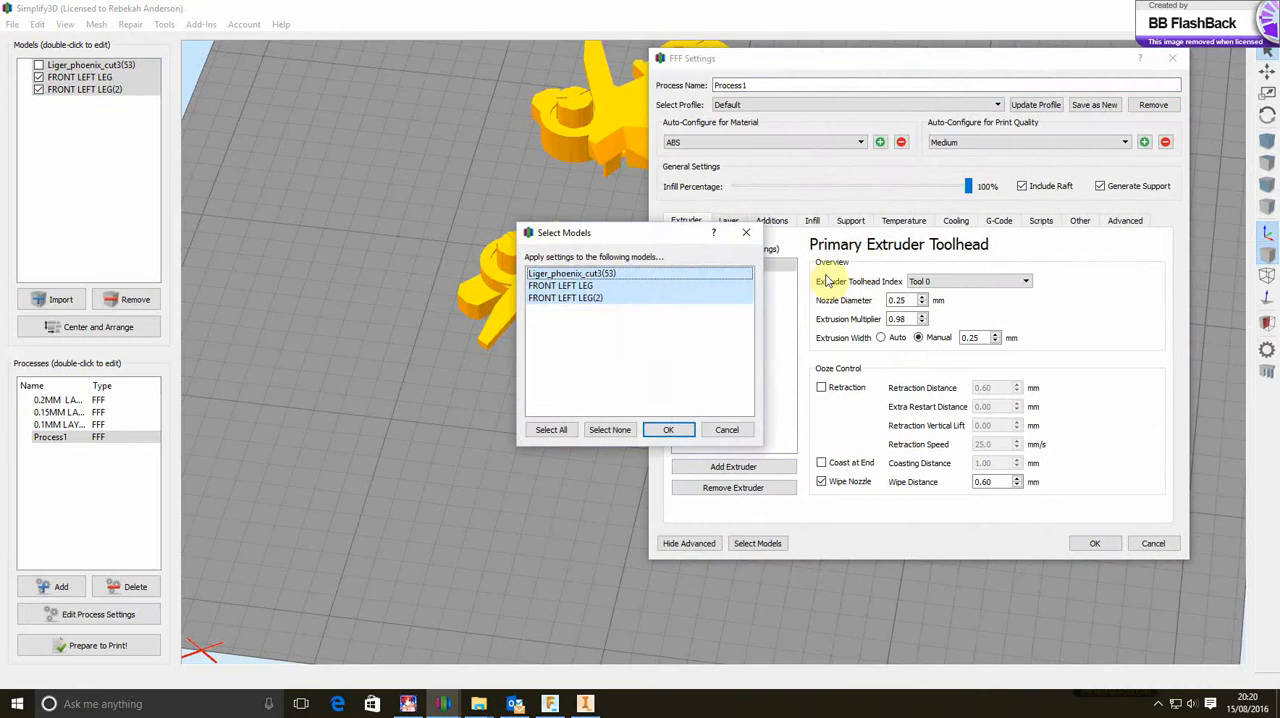
{"action": "left_click", "coordinate": [665, 430]}
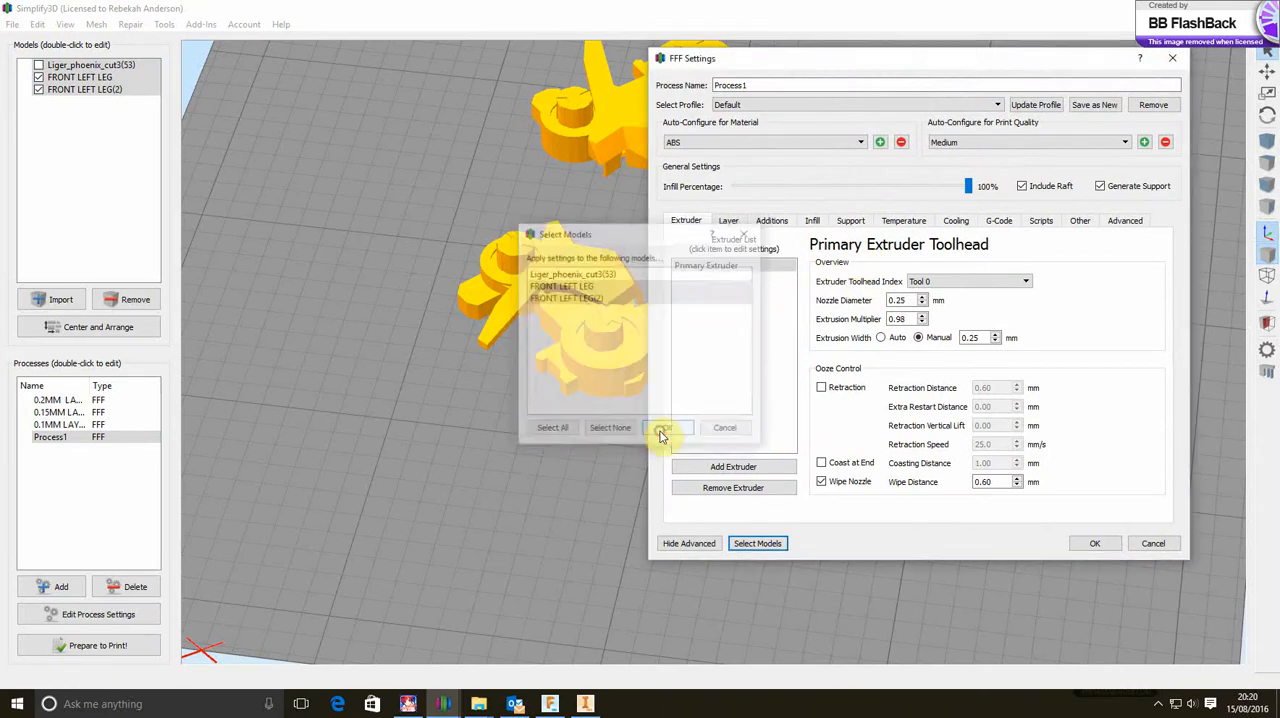
{"action": "left_click", "coordinate": [1098, 545]}
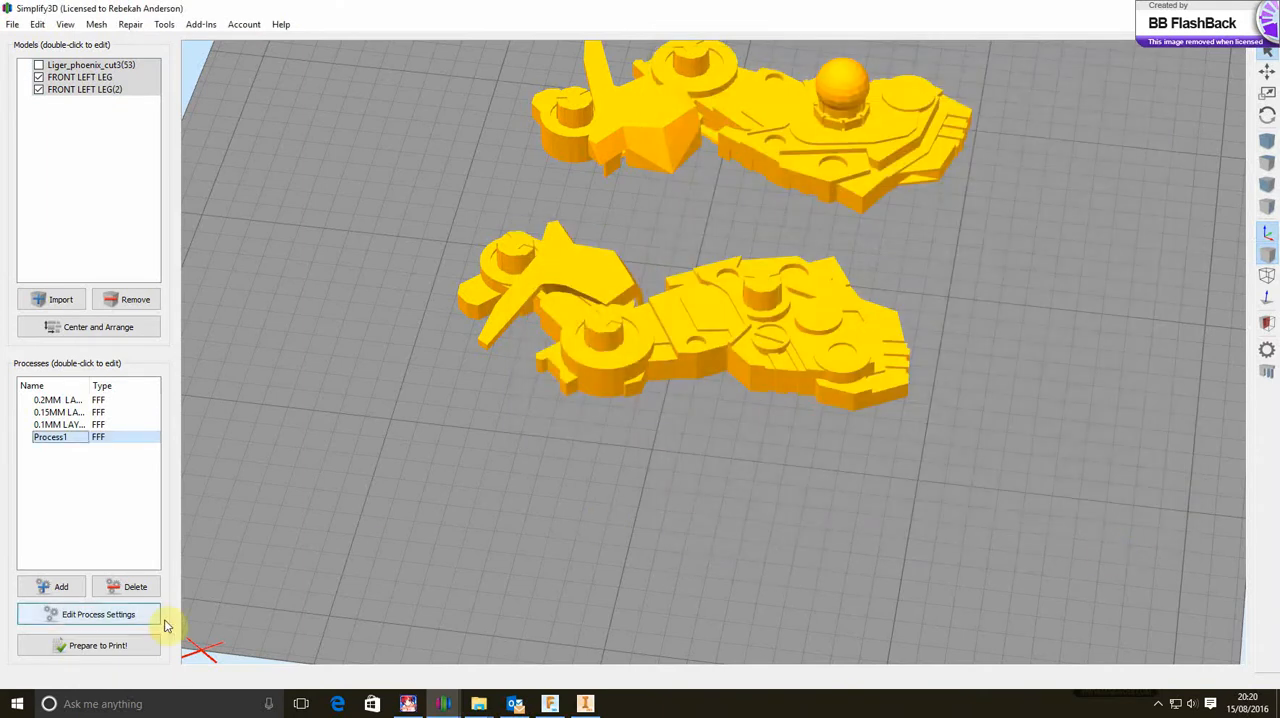
{"action": "left_click", "coordinate": [99, 646]}
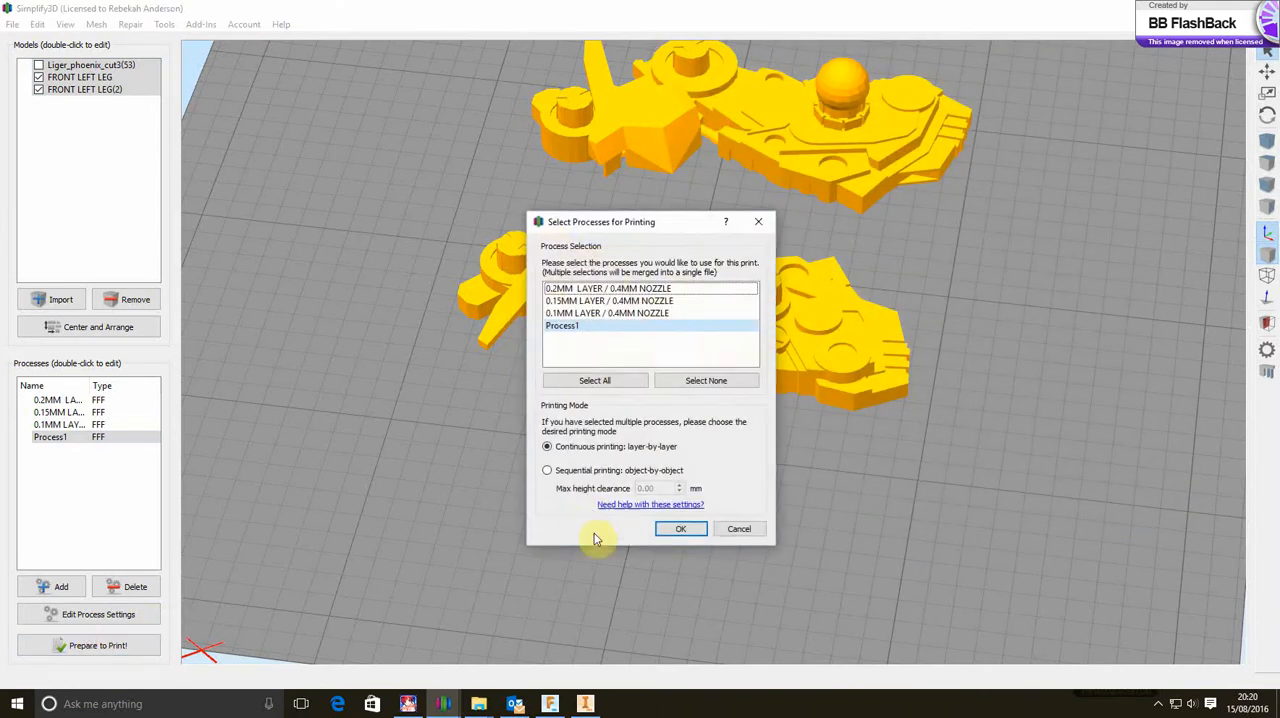
{"action": "left_click", "coordinate": [680, 530]}
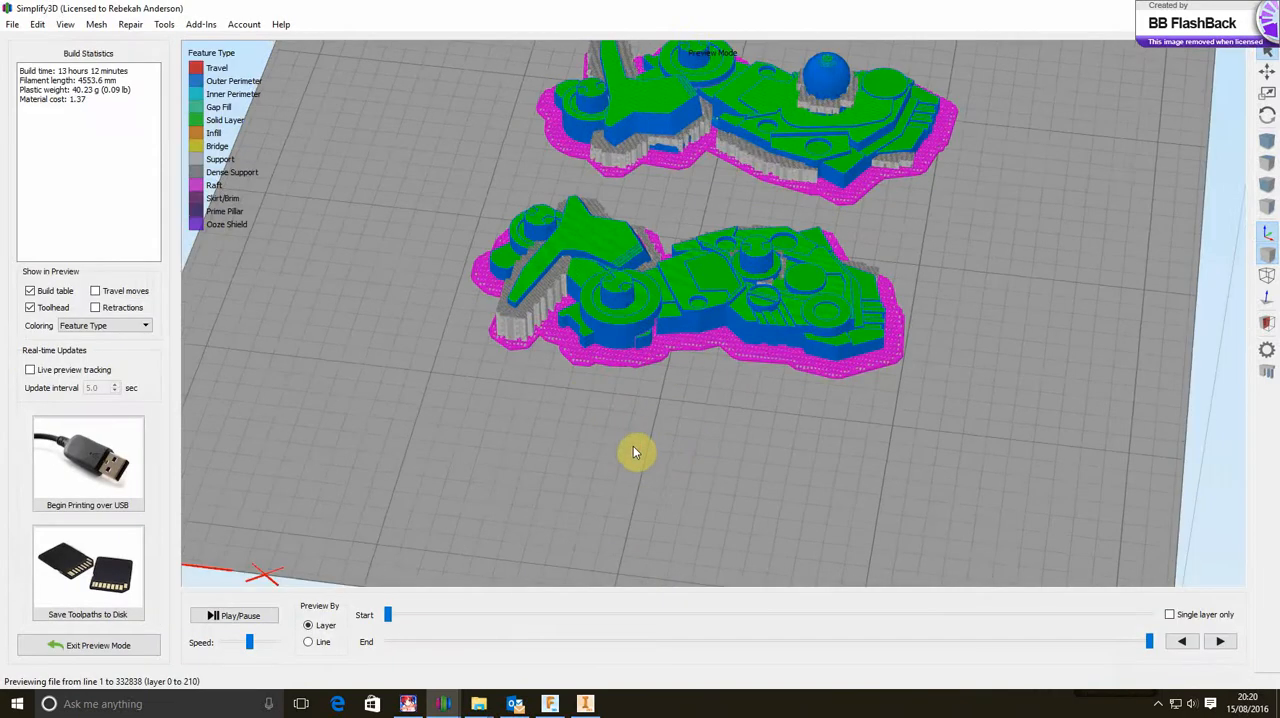
Examine the supports and rafts of both sliced leg orientations from several sides in the toolpath preview, and exit the preview
{"action": "left_click_drag", "start_coordinate": [633, 452], "coordinate": [872, 432]}
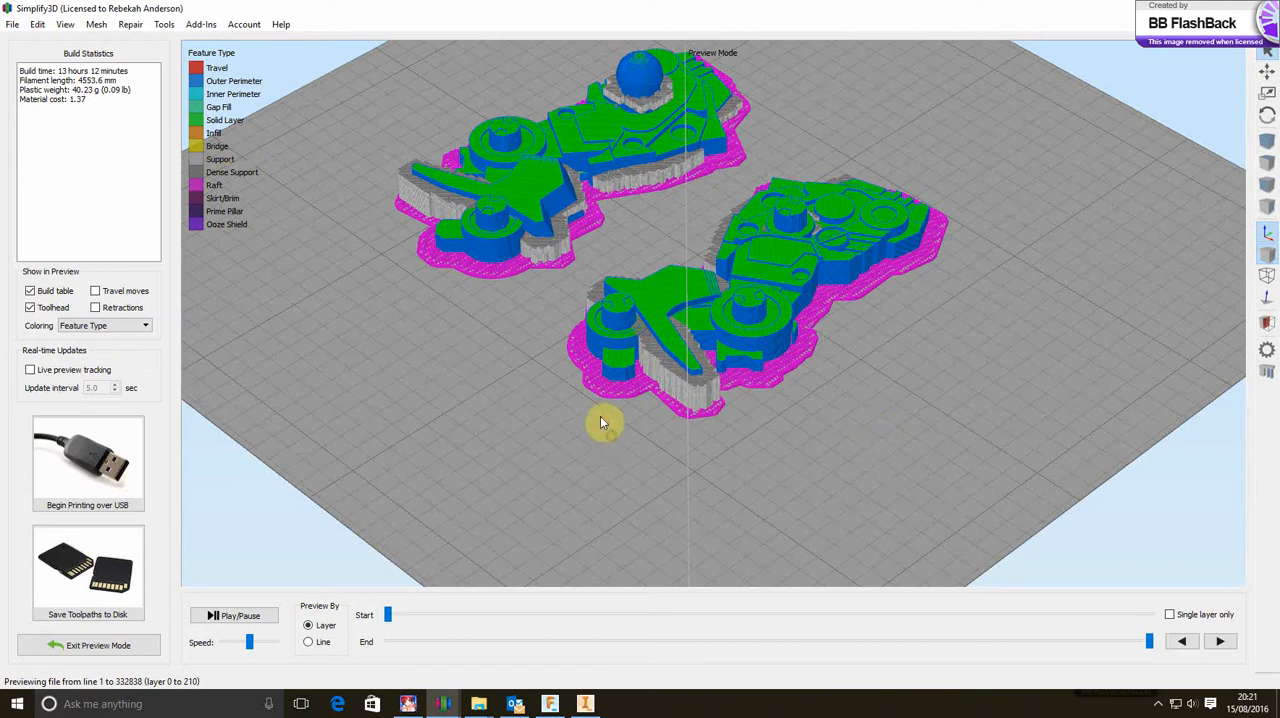
{"action": "left_click_drag", "start_coordinate": [600, 422], "coordinate": [570, 312]}
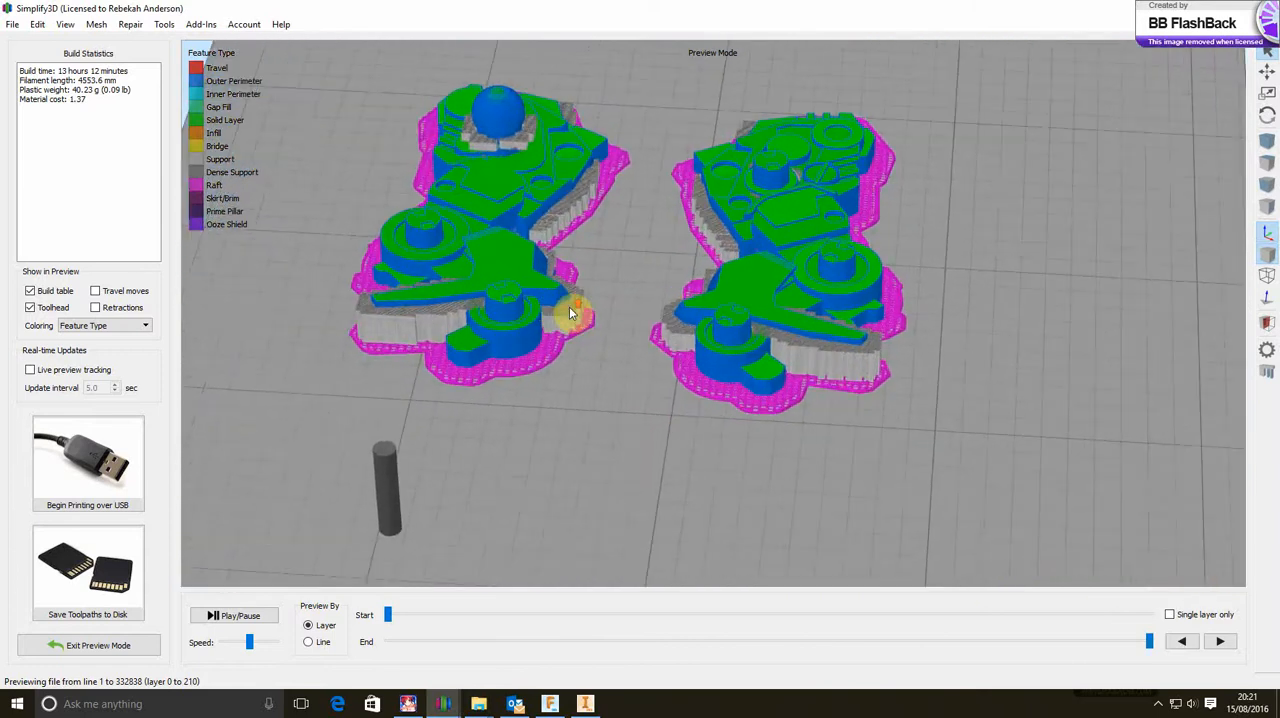
{"action": "scroll", "coordinate": [570, 312], "scroll_direction": "up", "scroll_amount": 5}
{"action": "right_click_drag", "start_coordinate": [570, 312], "coordinate": [680, 388]}
{"action": "left_click_drag", "start_coordinate": [680, 388], "coordinate": [592, 322]}
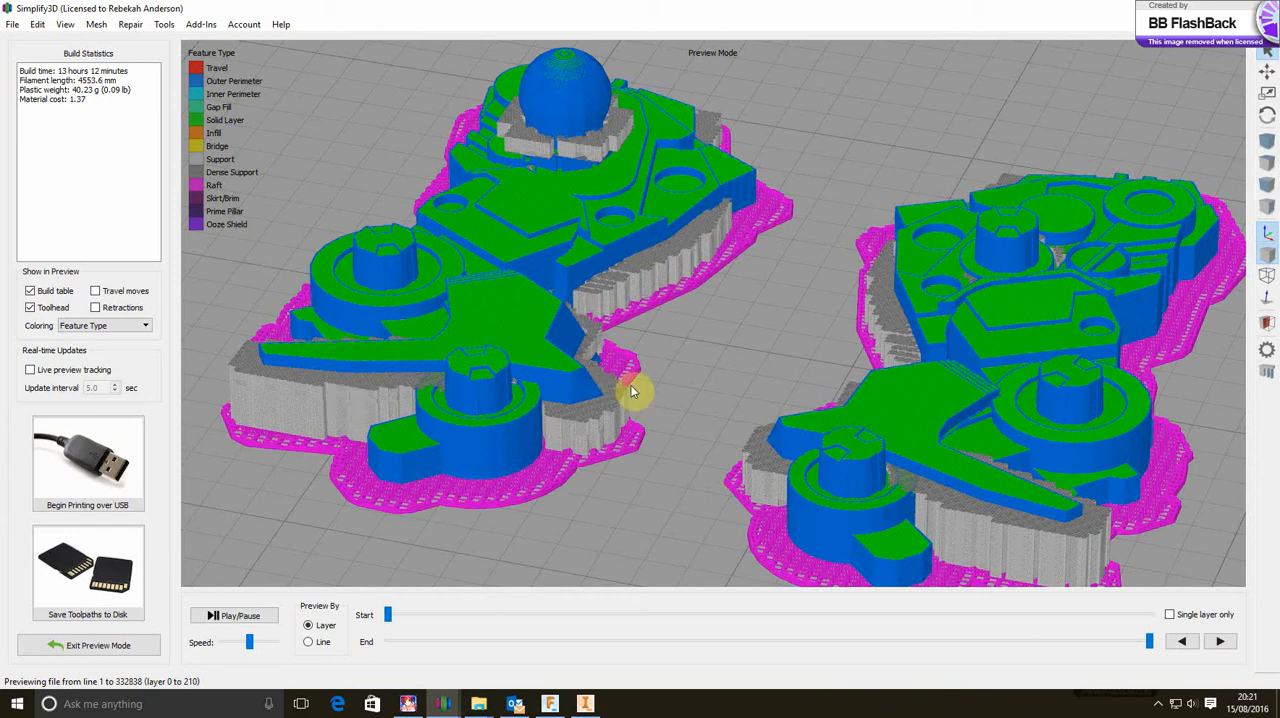
{"action": "scroll", "coordinate": [717, 349], "scroll_direction": "up", "scroll_amount": 3}
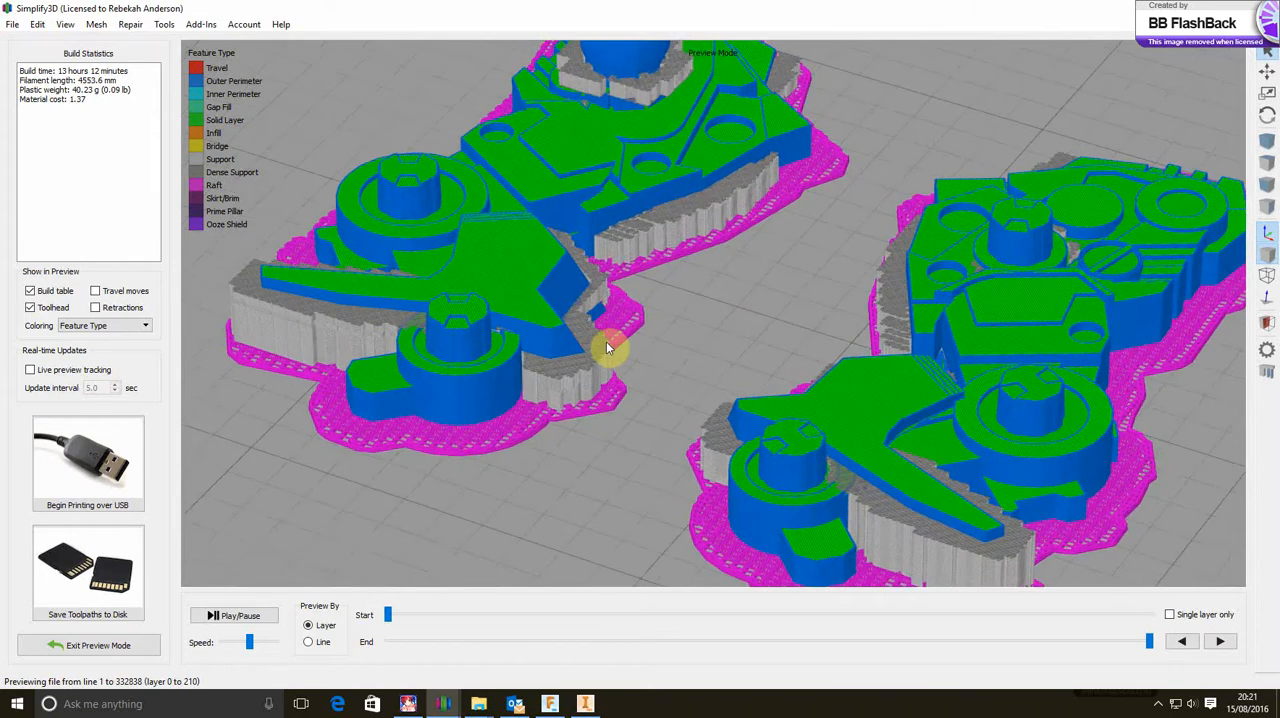
{"action": "left_click_drag", "start_coordinate": [607, 347], "coordinate": [777, 300]}
{"action": "left_click_drag", "start_coordinate": [877, 317], "coordinate": [624, 300]}
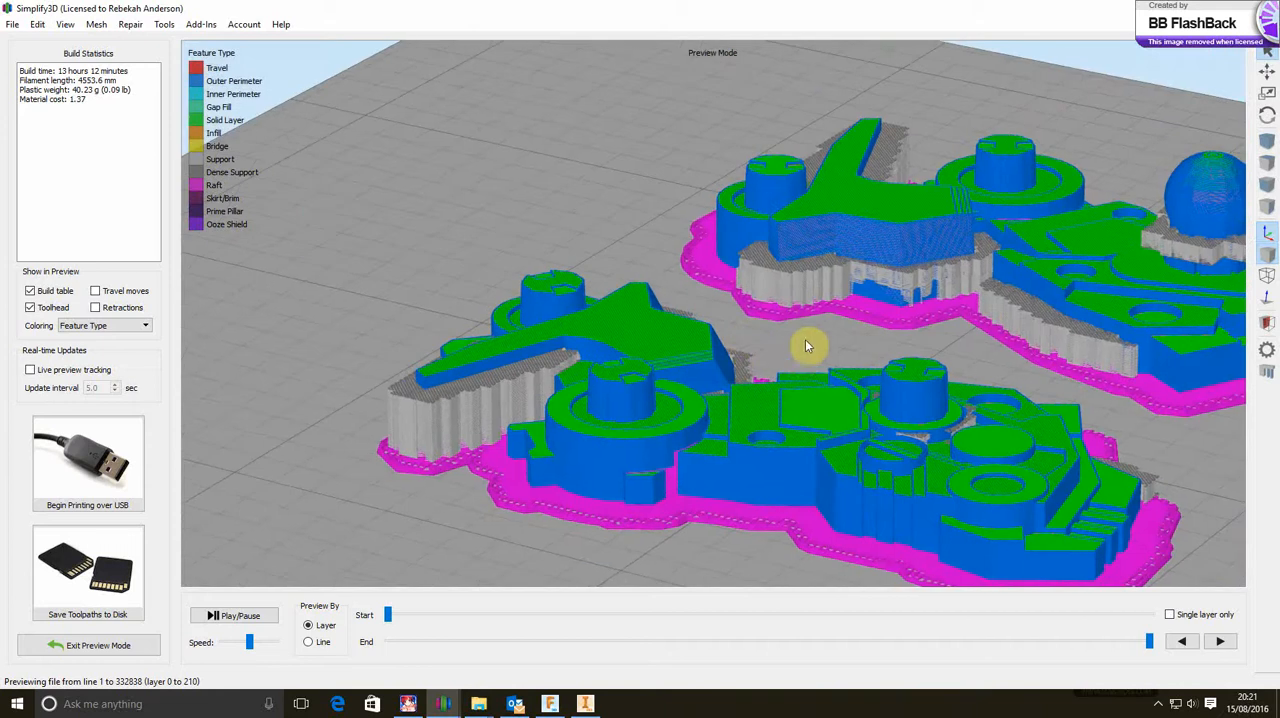
{"action": "left_click_drag", "start_coordinate": [805, 339], "coordinate": [620, 276]}
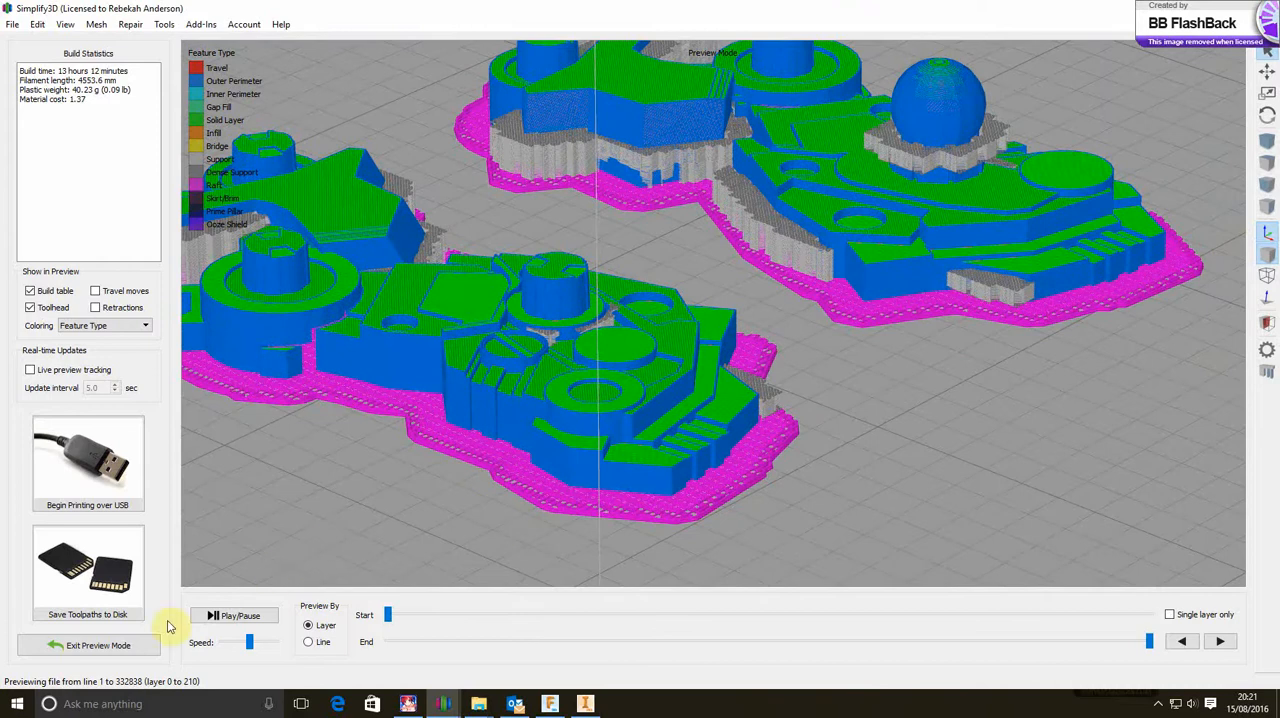
{"action": "left_click", "coordinate": [110, 645]}
{"action": "scroll", "coordinate": [478, 524], "scroll_direction": "up", "scroll_amount": 3}
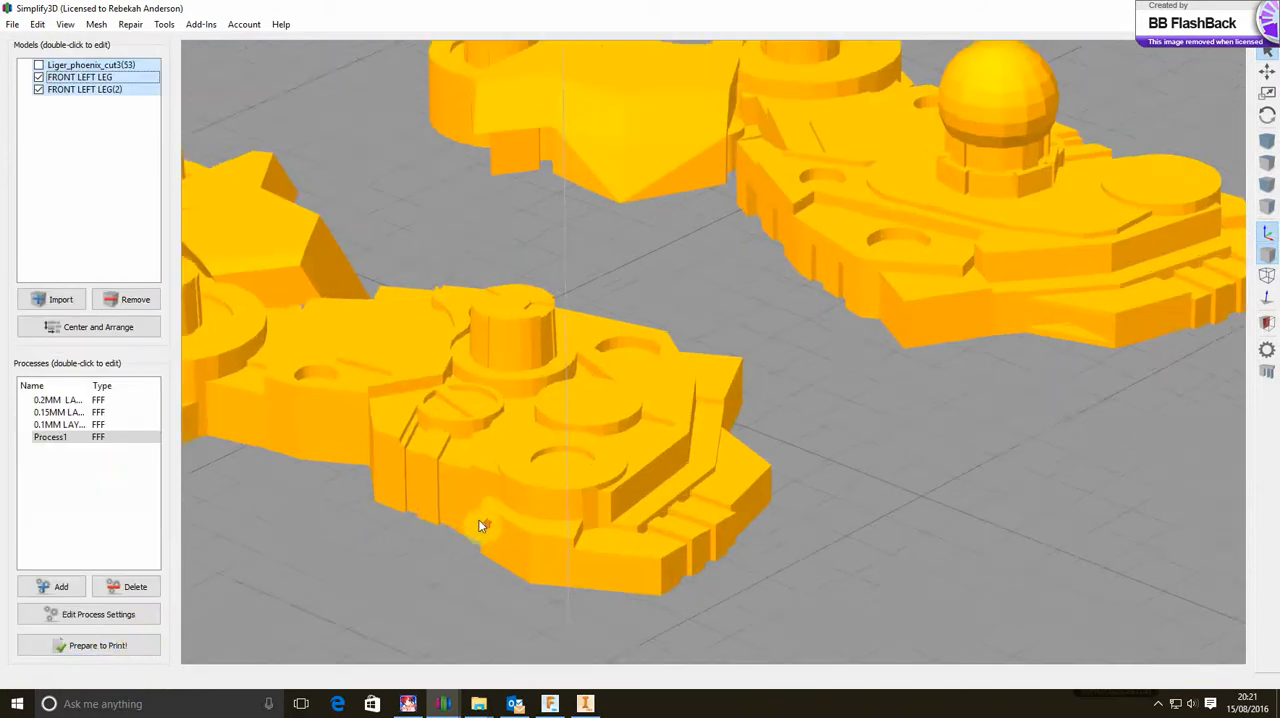
{"action": "scroll", "coordinate": [479, 525], "scroll_direction": "down", "scroll_amount": 6}
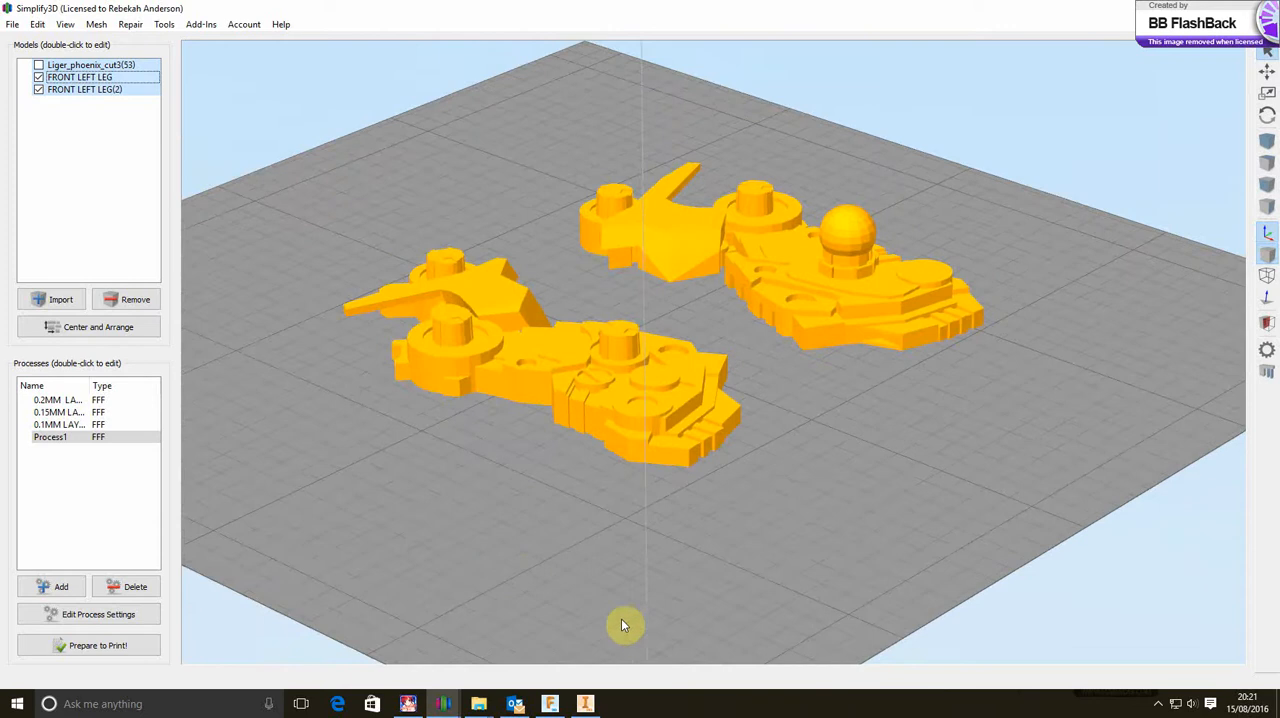
Switch to Autodesk Fusion 360, open the front left paw design from the recent data, and bring up the left leg 2 design
{"action": "left_click", "coordinate": [558, 706]}
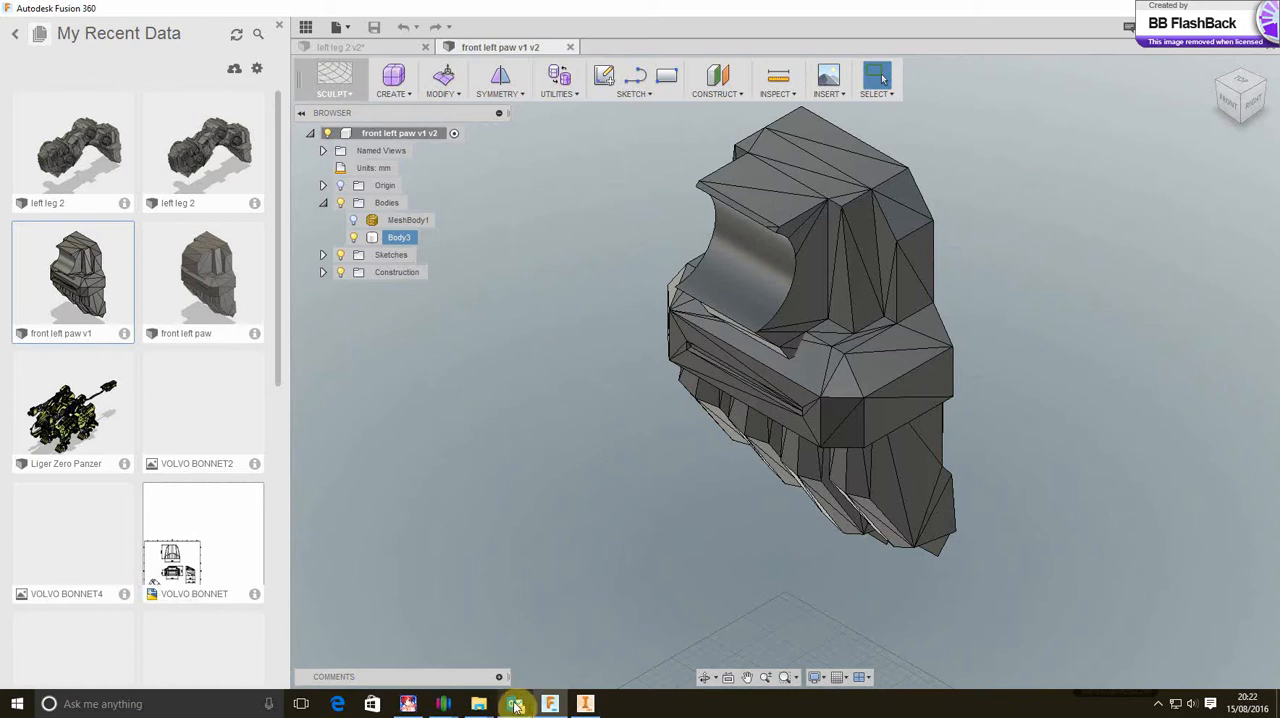
{"action": "mouse_move", "coordinate": [515, 704]}
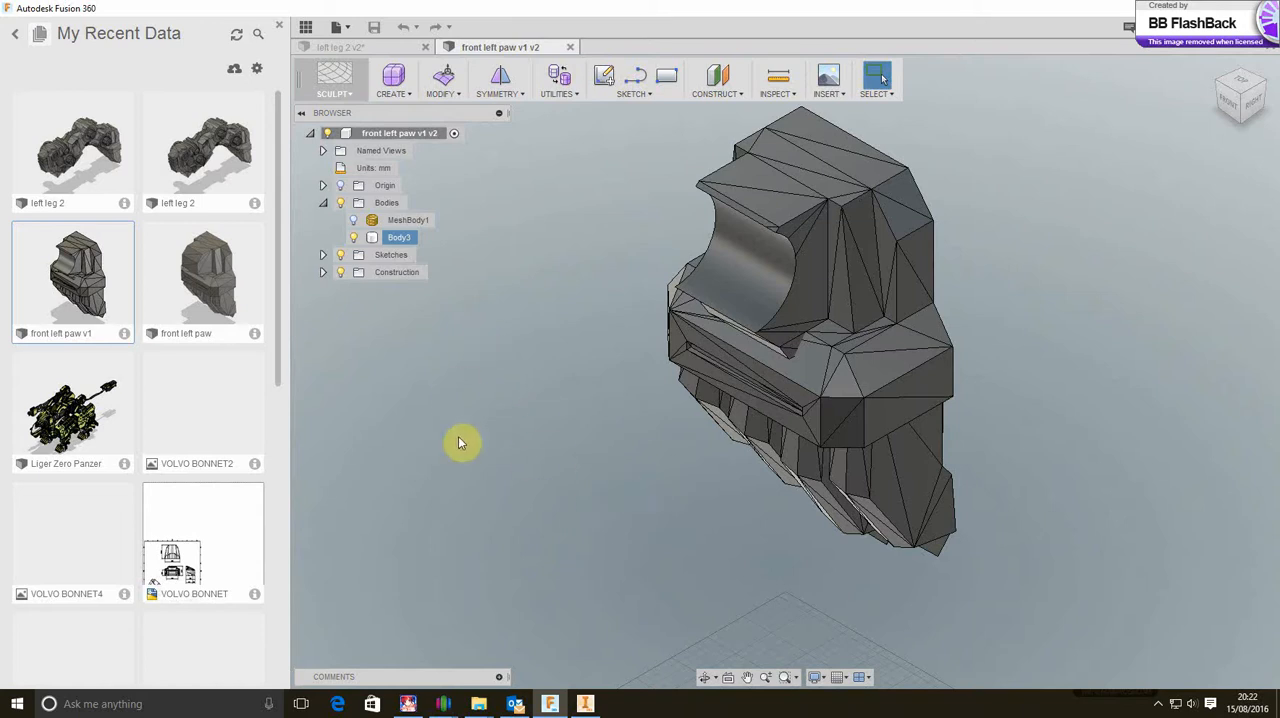
{"action": "double_click", "coordinate": [192, 257]}
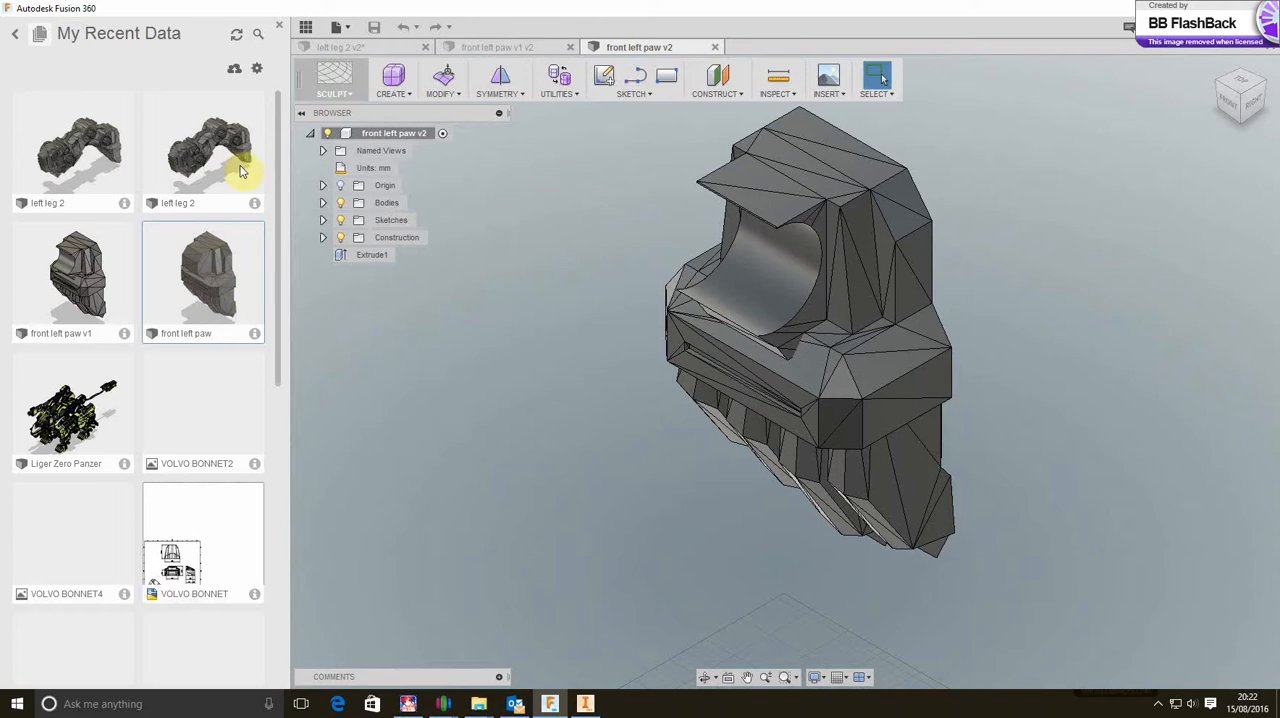
{"action": "double_click", "coordinate": [90, 160]}
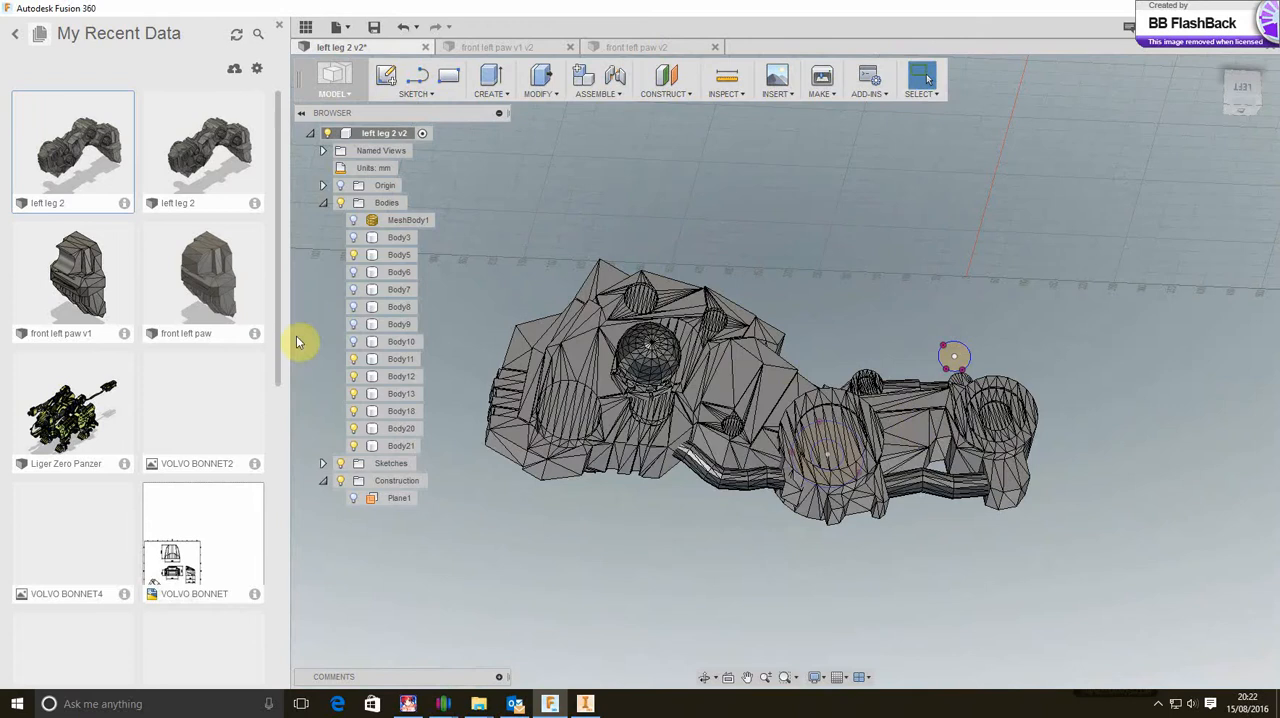
Upload Liger_phoenix_cut3(53).stl from the Downloads folder to the current cloud project
{"action": "left_click", "coordinate": [237, 71]}
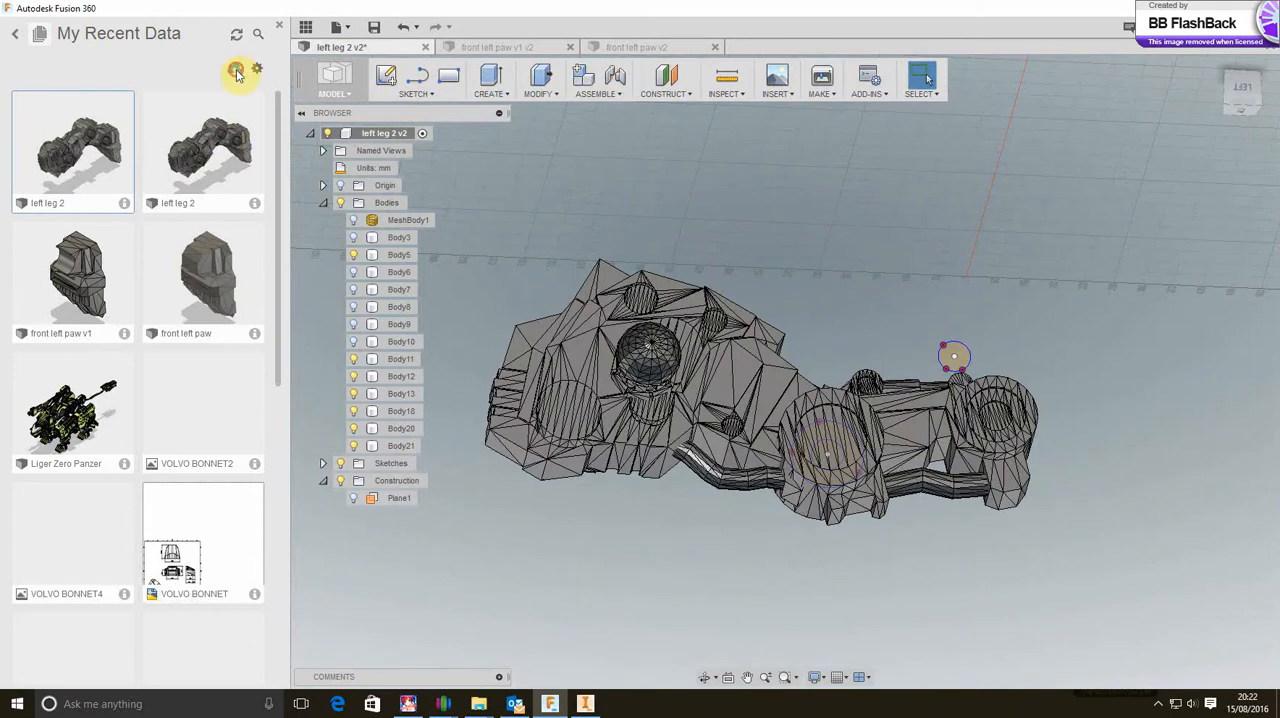
{"action": "left_click", "coordinate": [462, 280]}
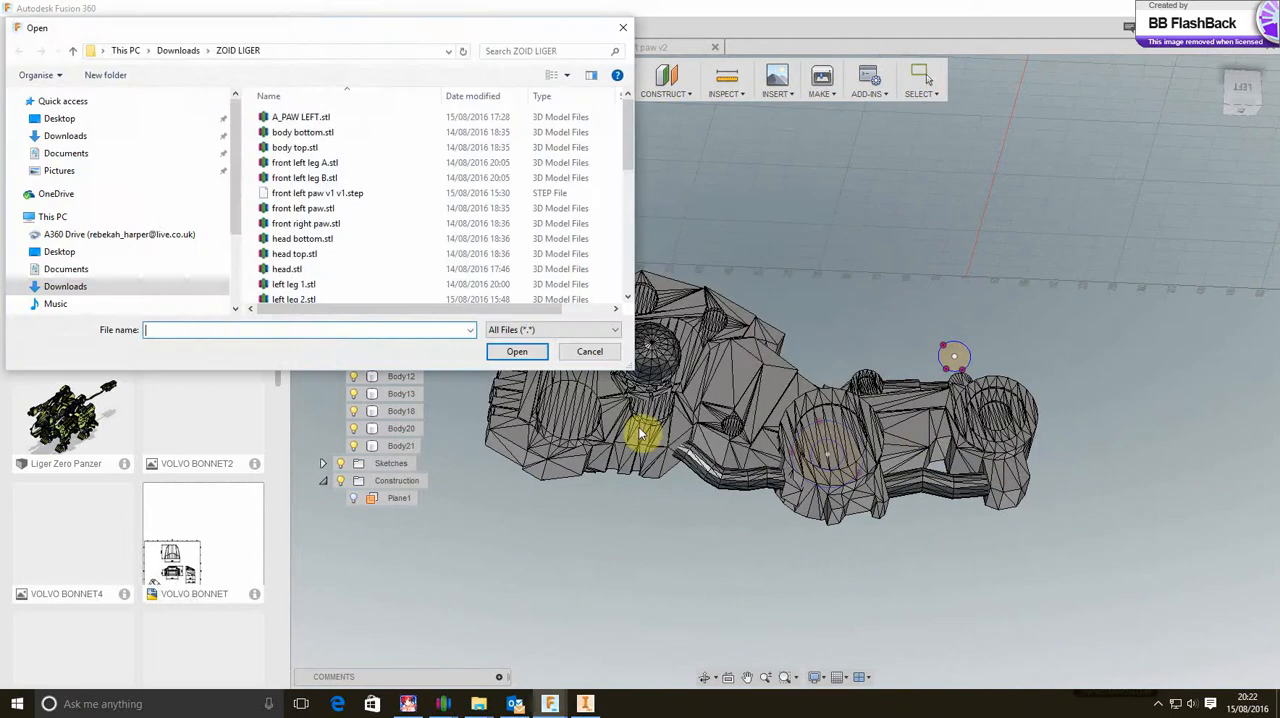
{"action": "left_click", "coordinate": [175, 51]}
{"action": "scroll", "coordinate": [343, 226], "scroll_direction": "down", "scroll_amount": 3}
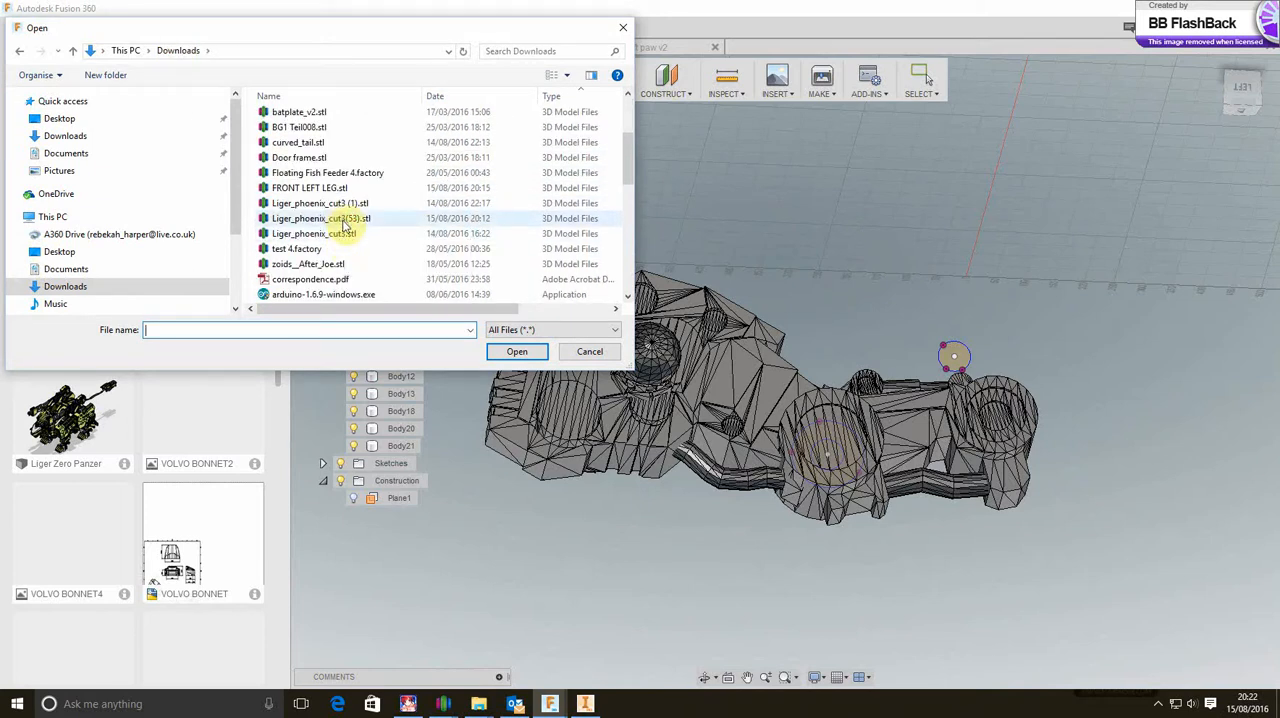
{"action": "left_click", "coordinate": [340, 218]}
{"action": "left_click", "coordinate": [515, 351]}
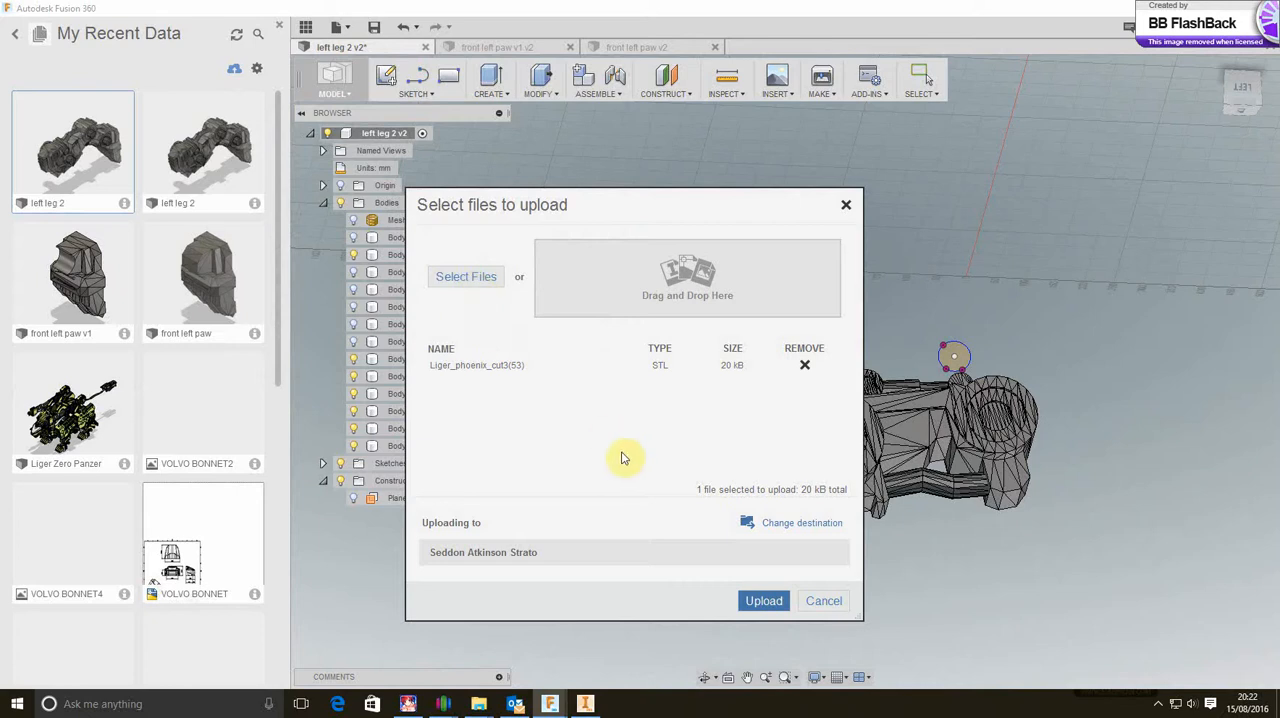
{"action": "left_click", "coordinate": [764, 602]}
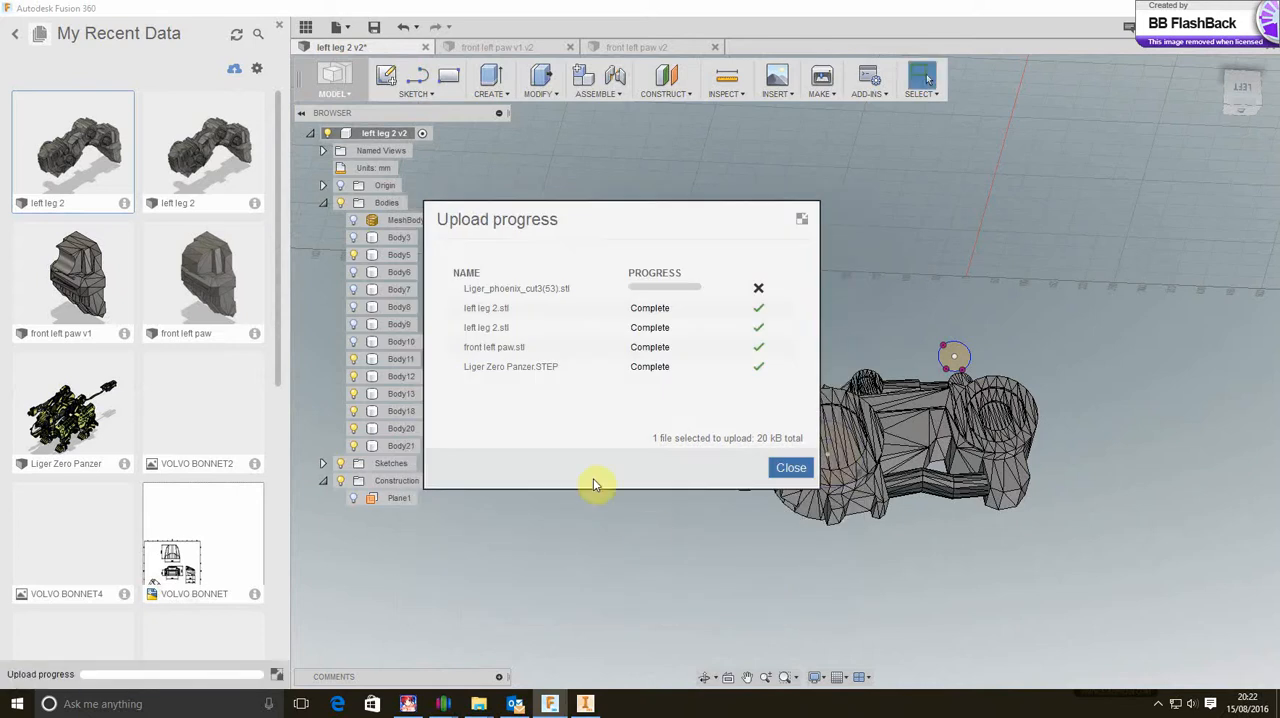
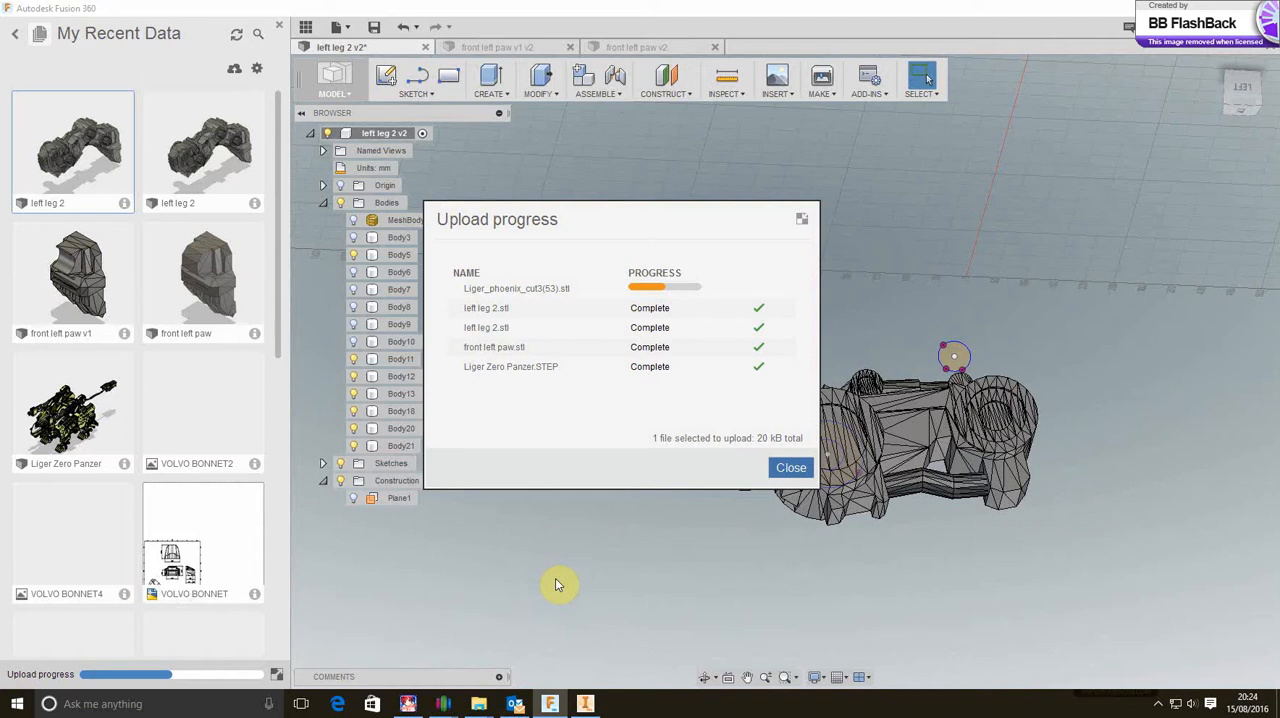
Close the upload progress and undo the left leg 2 design's edits back through the Find Features operation
{"action": "left_click", "coordinate": [790, 470]}
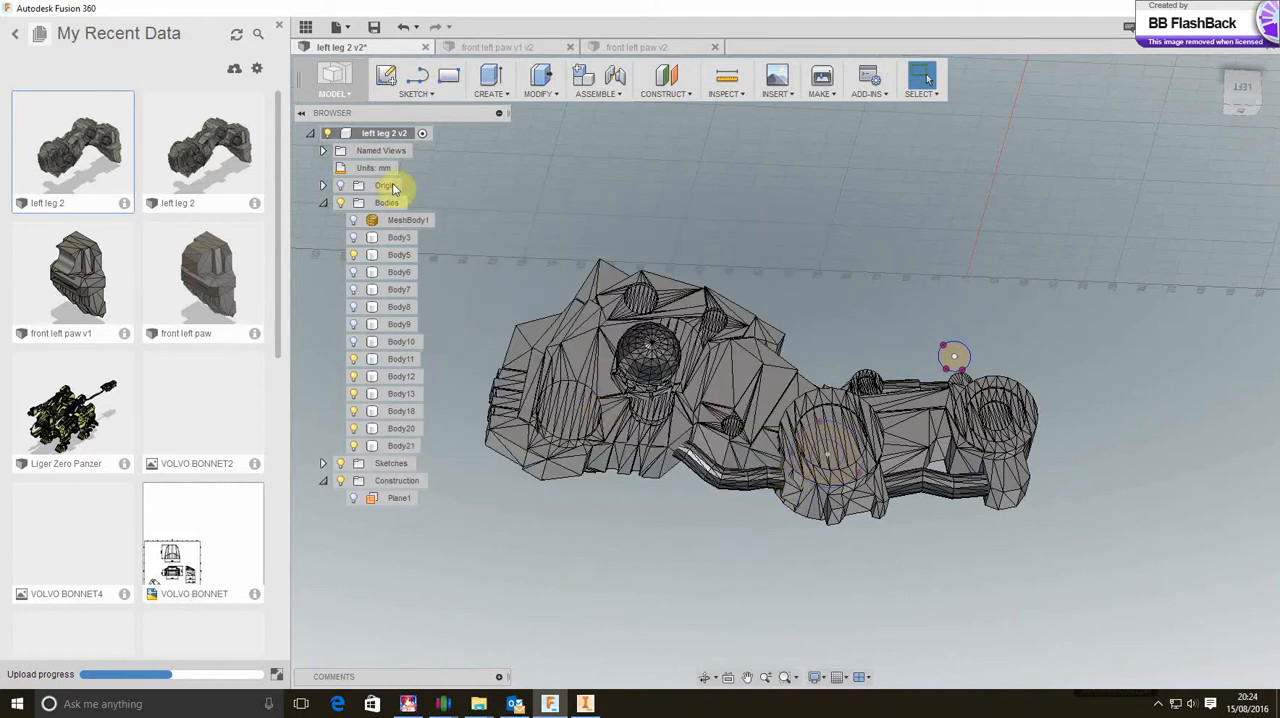
{"action": "left_click", "coordinate": [340, 27]}
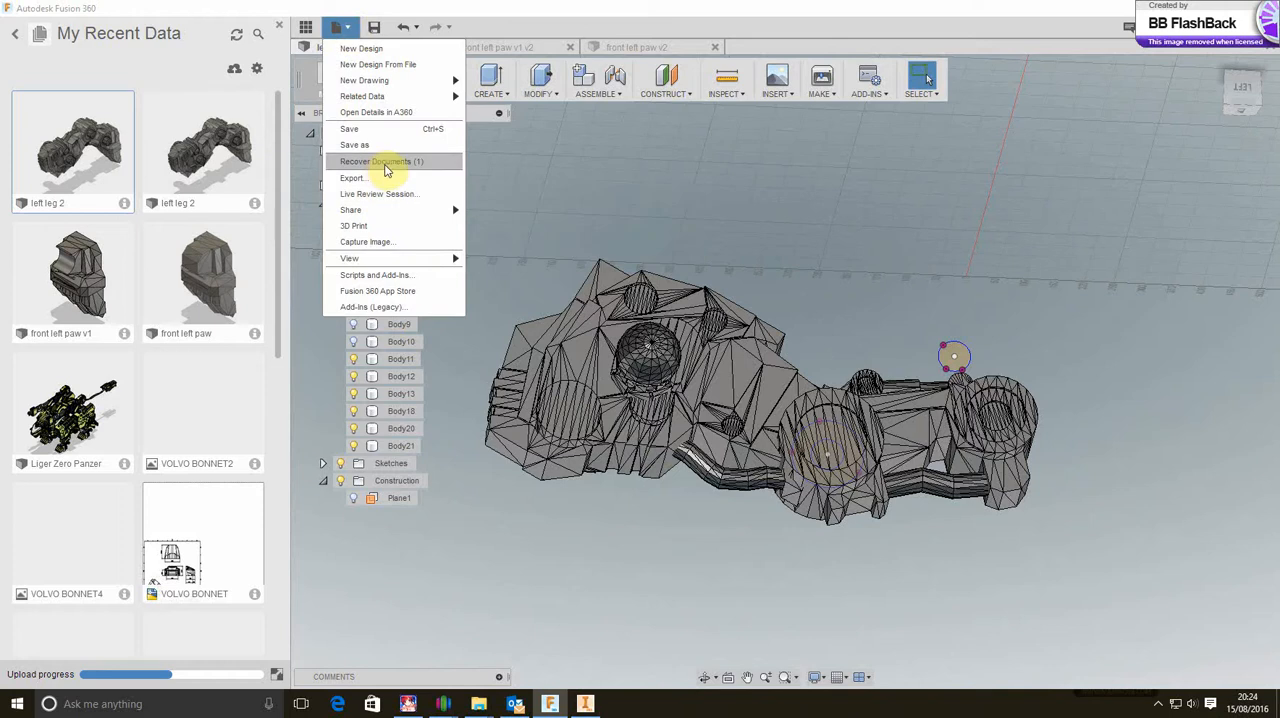
{"action": "left_click", "coordinate": [418, 32]}
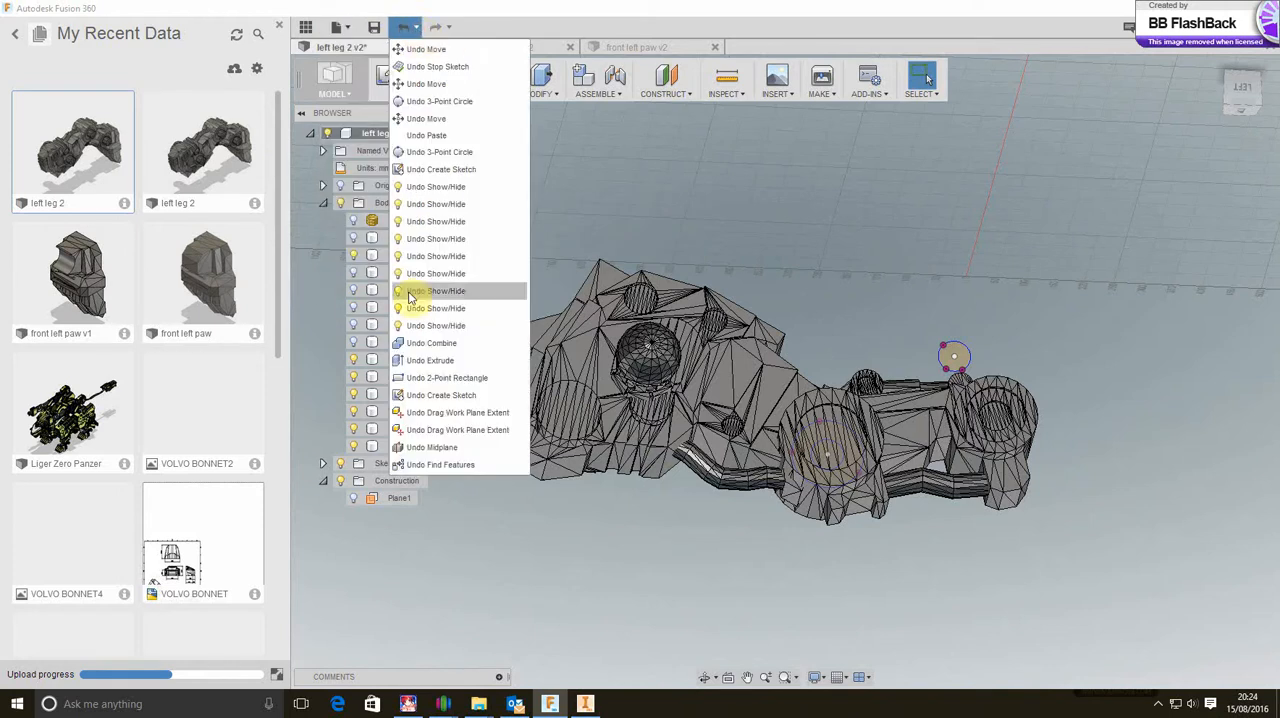
{"action": "left_click", "coordinate": [441, 469]}
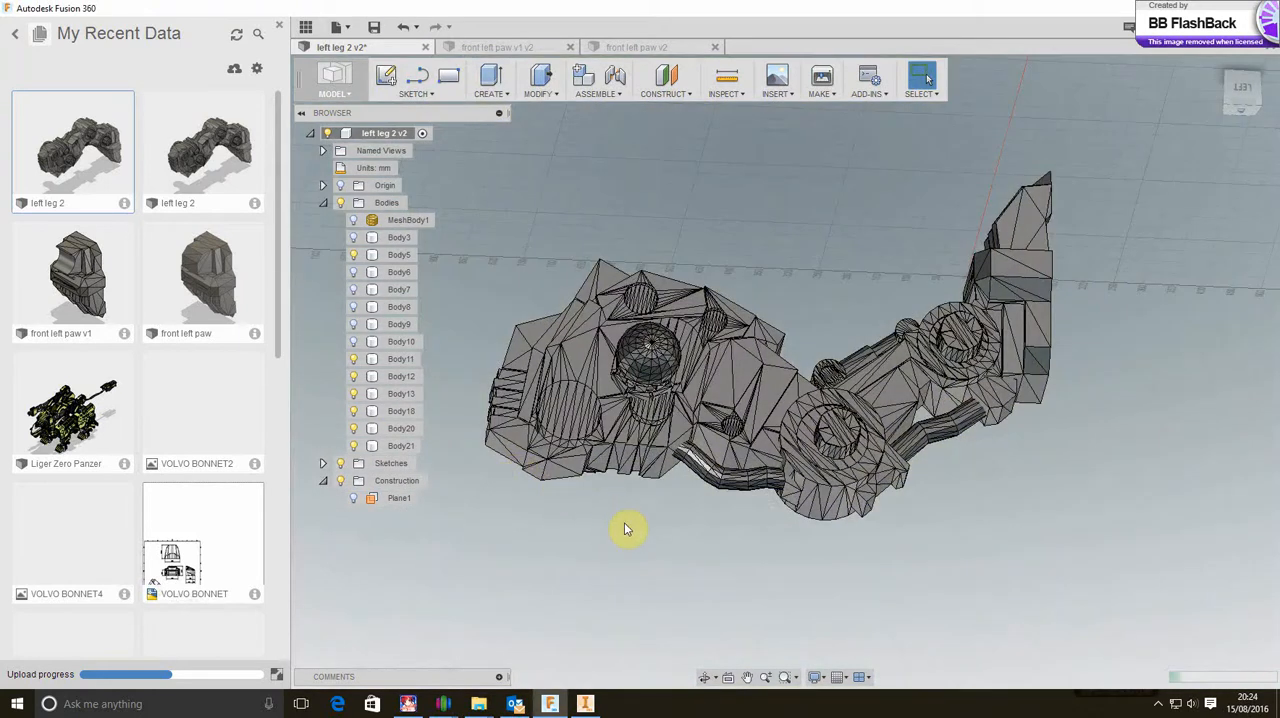
Start a sketch on a triangular face of Body1's upper leg, and undo the sketch creation
{"action": "left_click", "coordinate": [583, 347]}
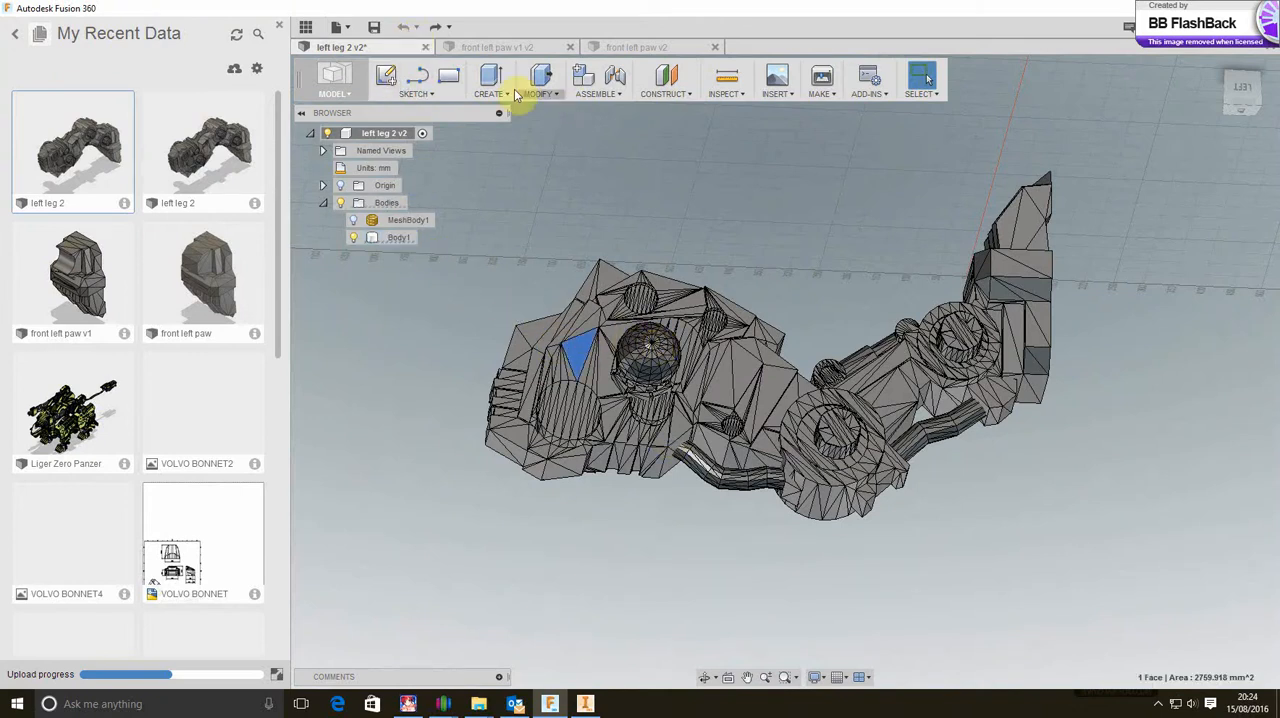
{"action": "left_click", "coordinate": [382, 77]}
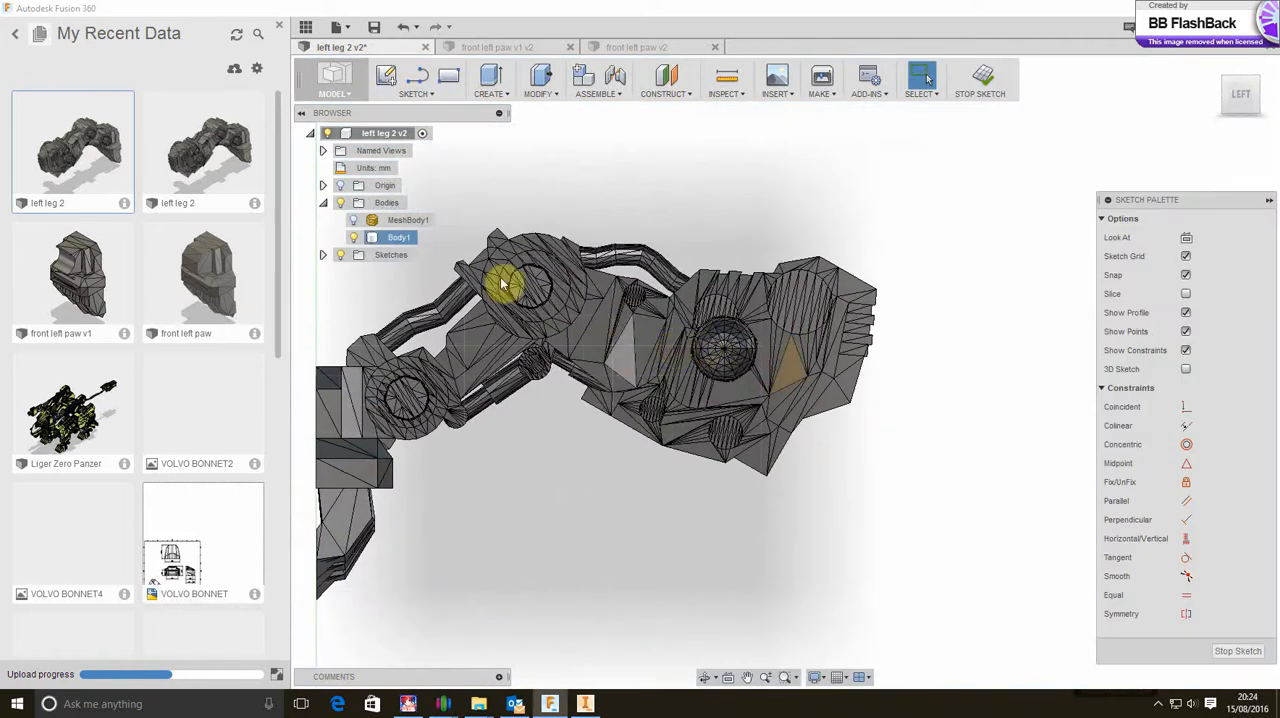
{"action": "right_click", "coordinate": [397, 222]}
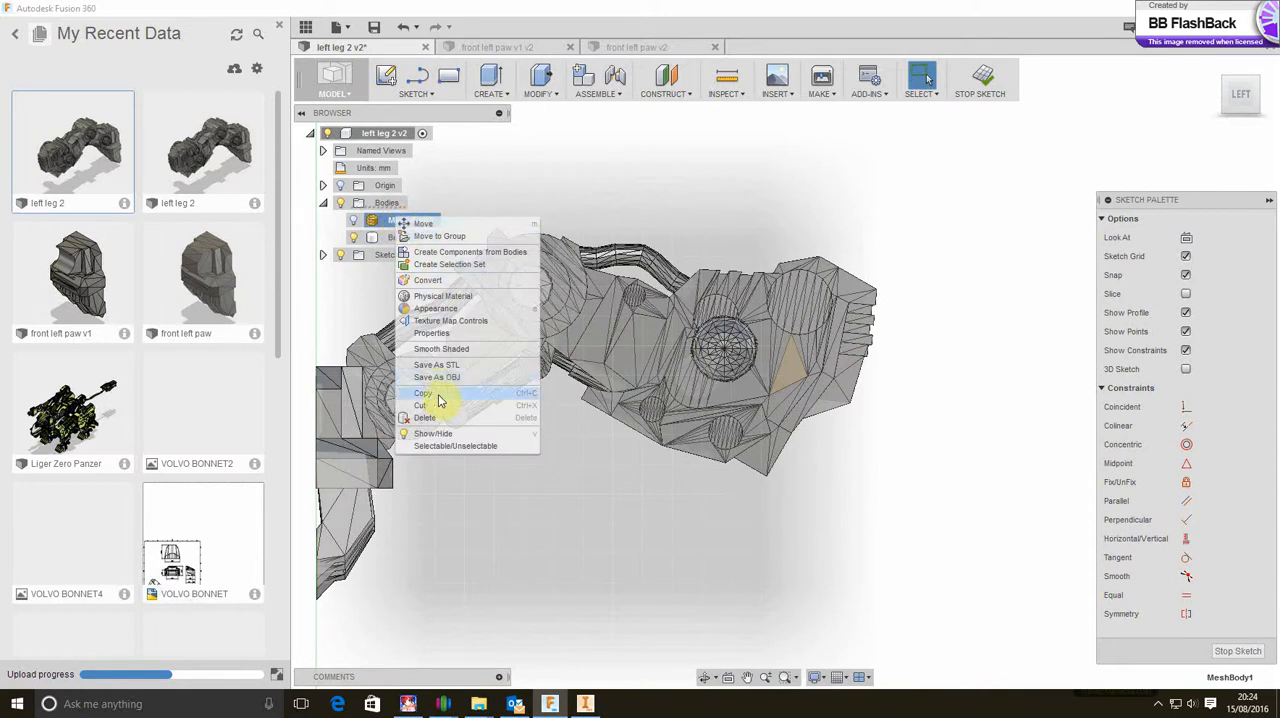
{"action": "left_click", "coordinate": [517, 202]}
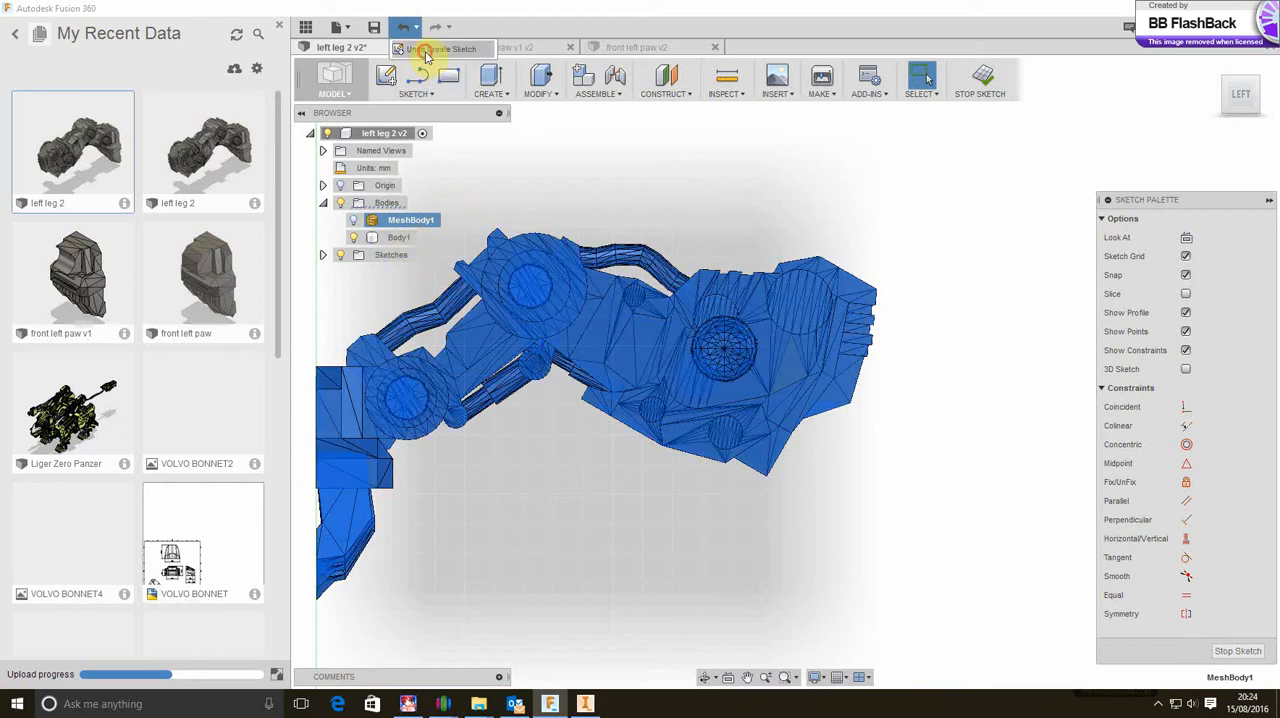
{"action": "left_click", "coordinate": [404, 28]}
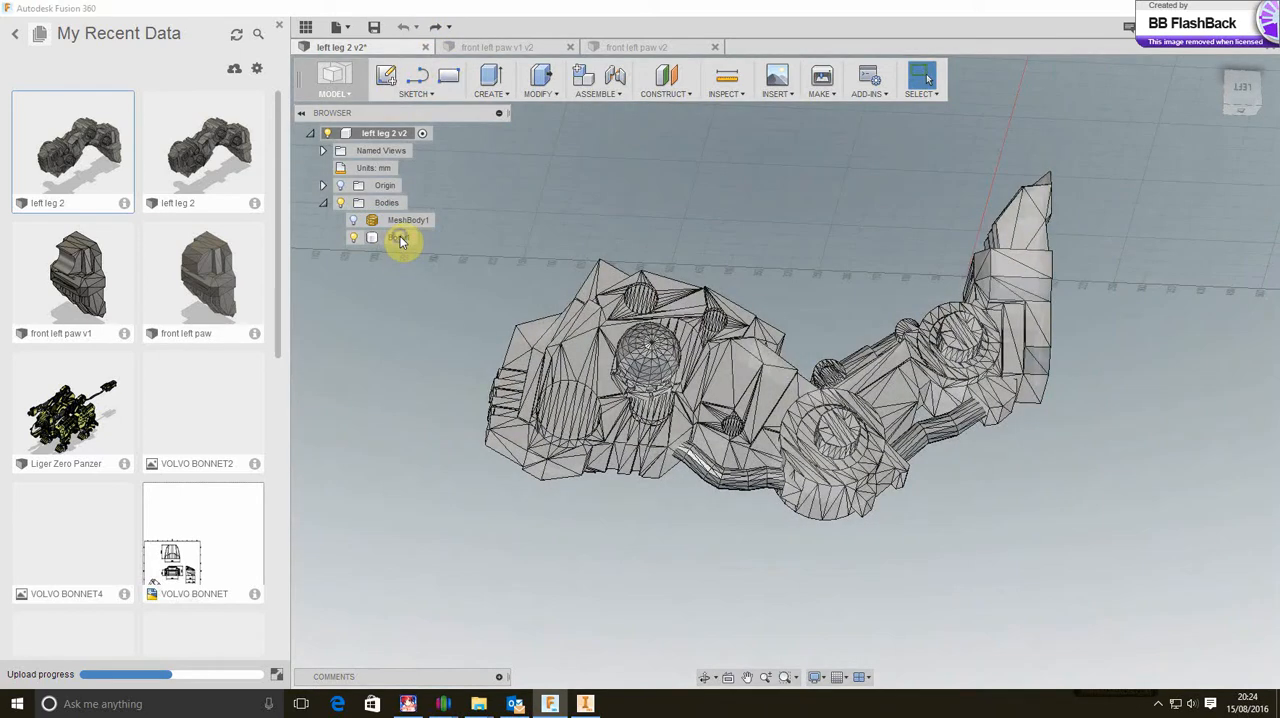
Delete Body1 from the left leg 2 design, and undo the deletion
{"action": "left_click", "coordinate": [399, 238]}
{"action": "right_click", "coordinate": [399, 238]}
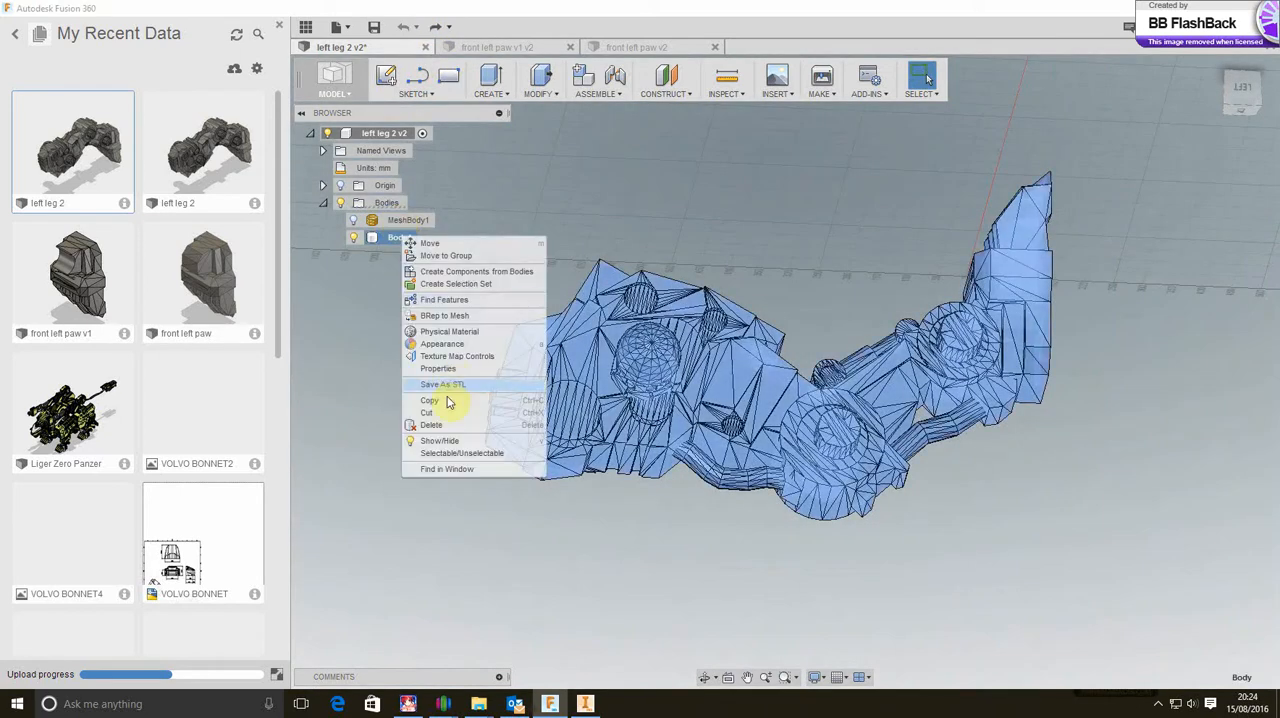
{"action": "left_click", "coordinate": [441, 427]}
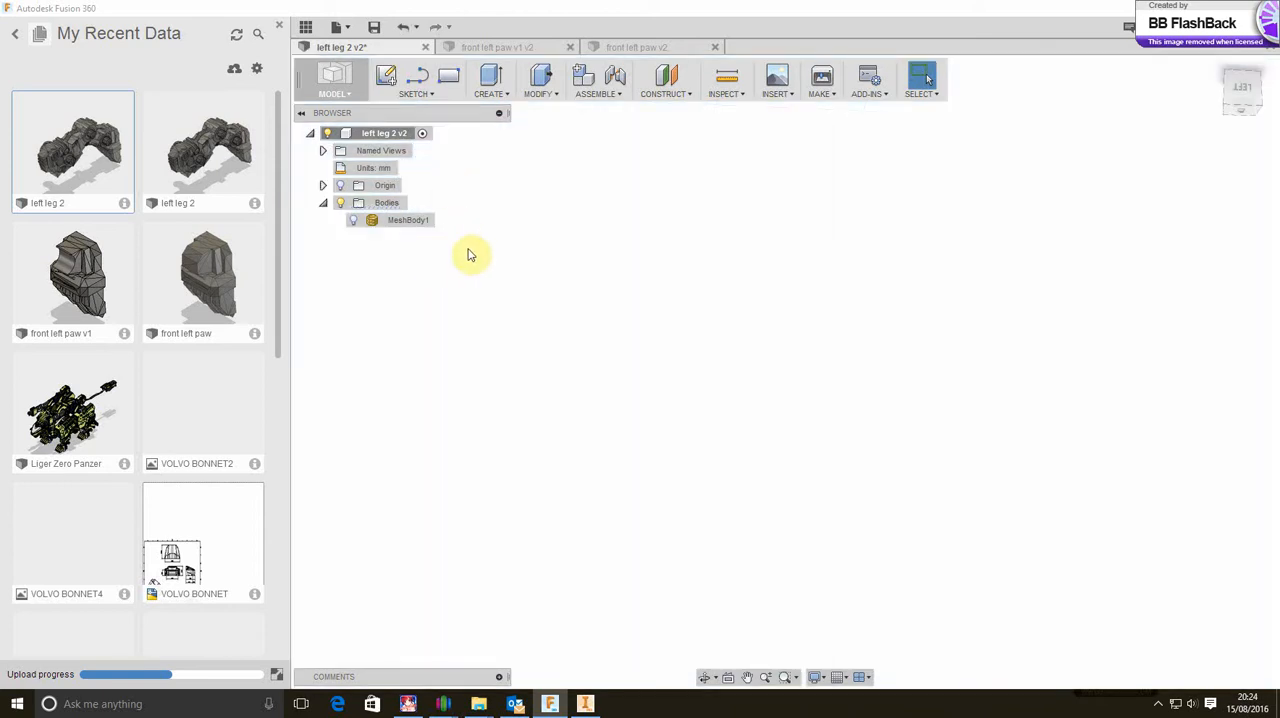
{"action": "left_click", "coordinate": [403, 28]}
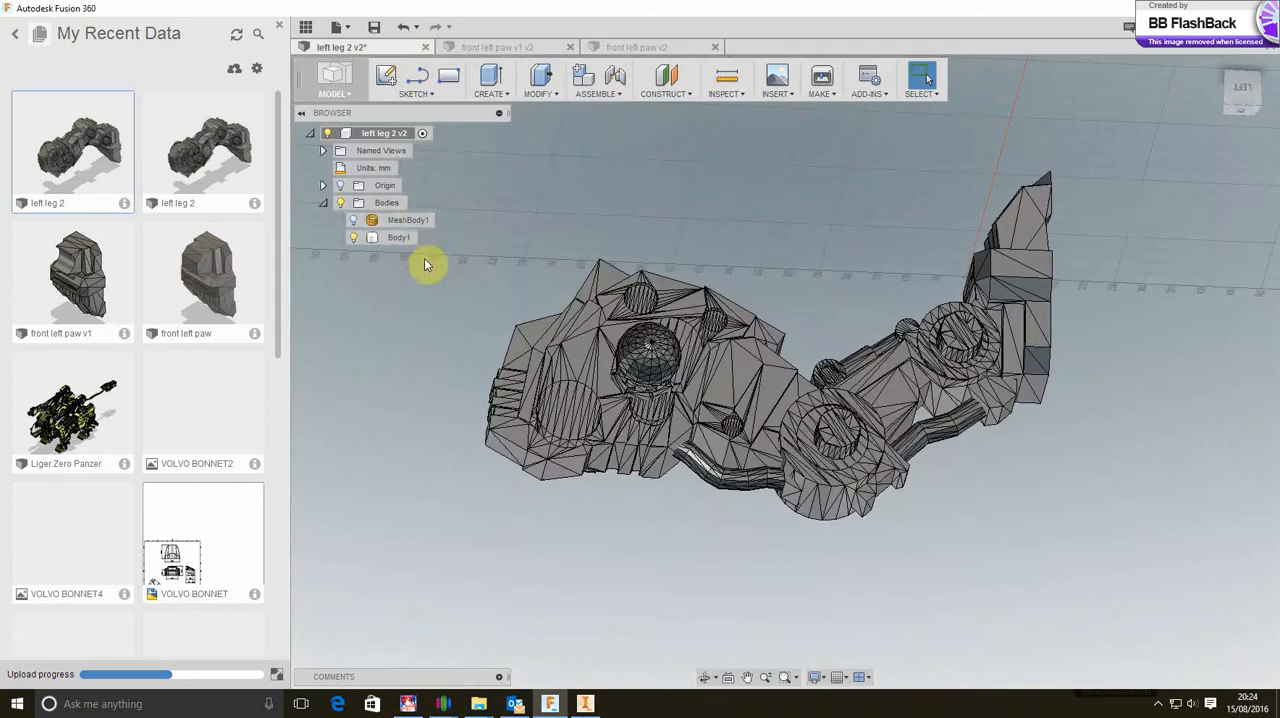
Delete MeshBody1 from the left leg 2 design, and undo the deletion
{"action": "left_click", "coordinate": [410, 220]}
{"action": "right_click", "coordinate": [410, 220]}
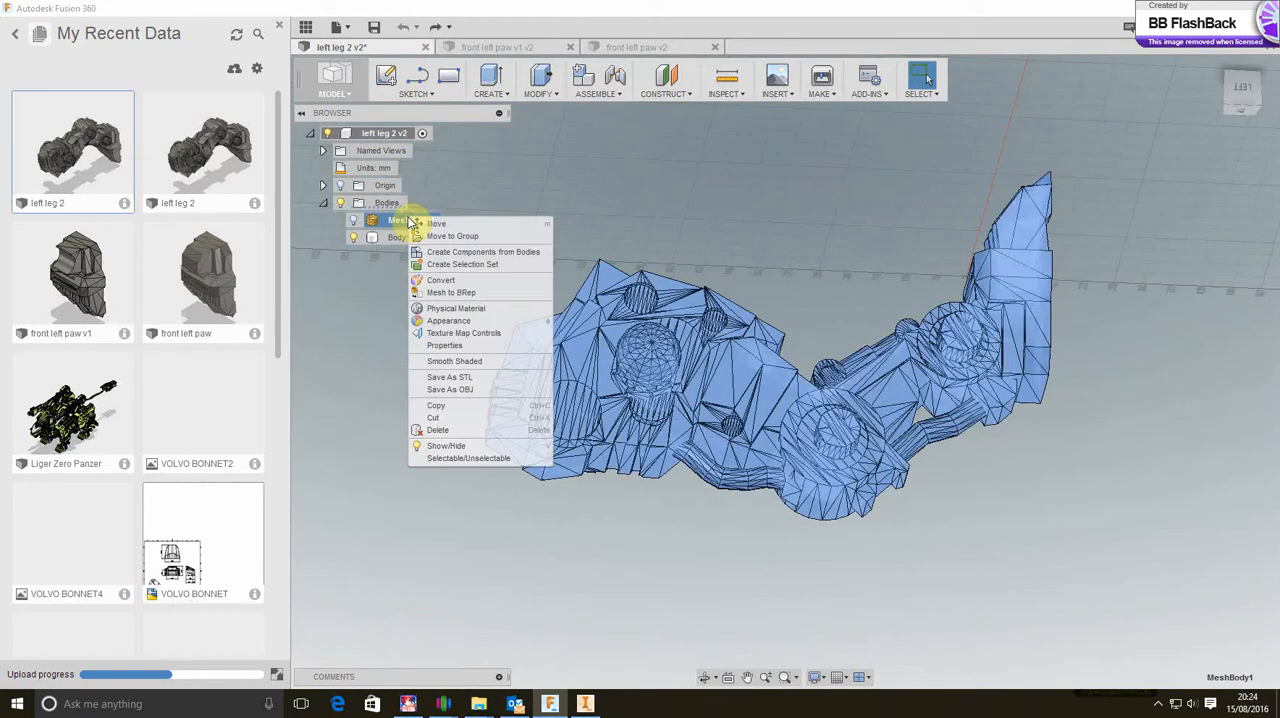
{"action": "left_click", "coordinate": [360, 285]}
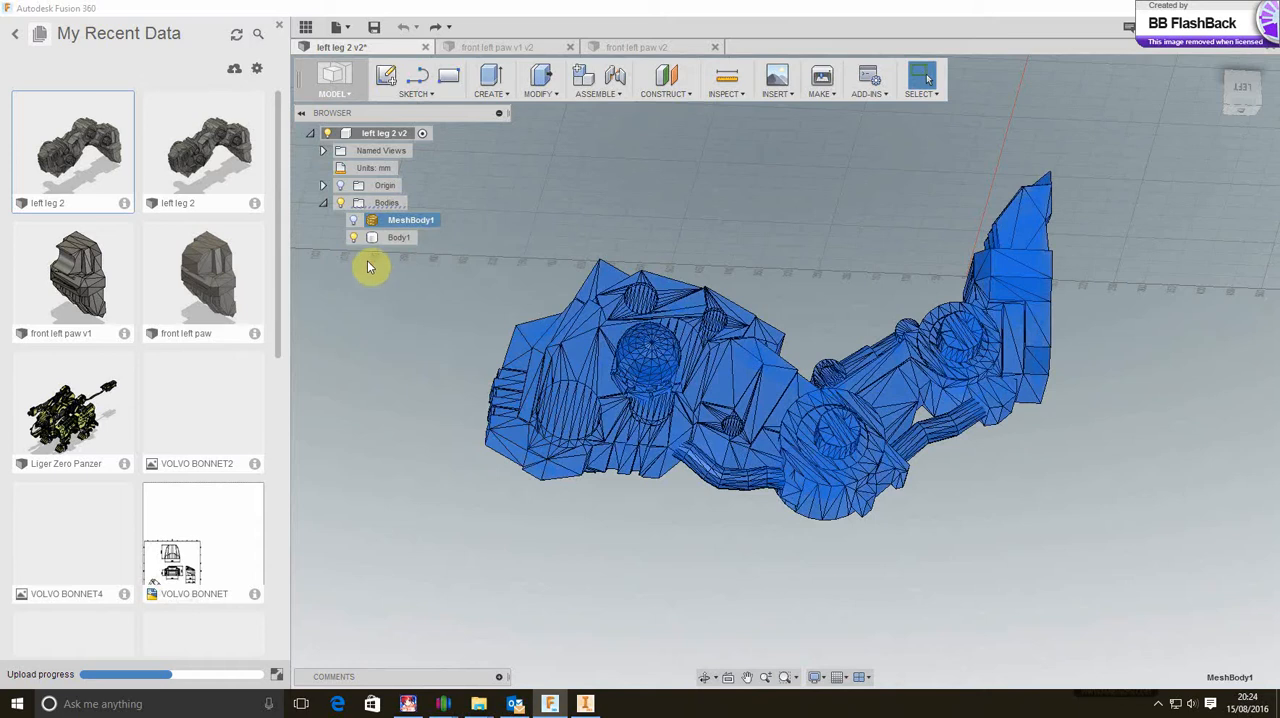
{"action": "right_click", "coordinate": [393, 226]}
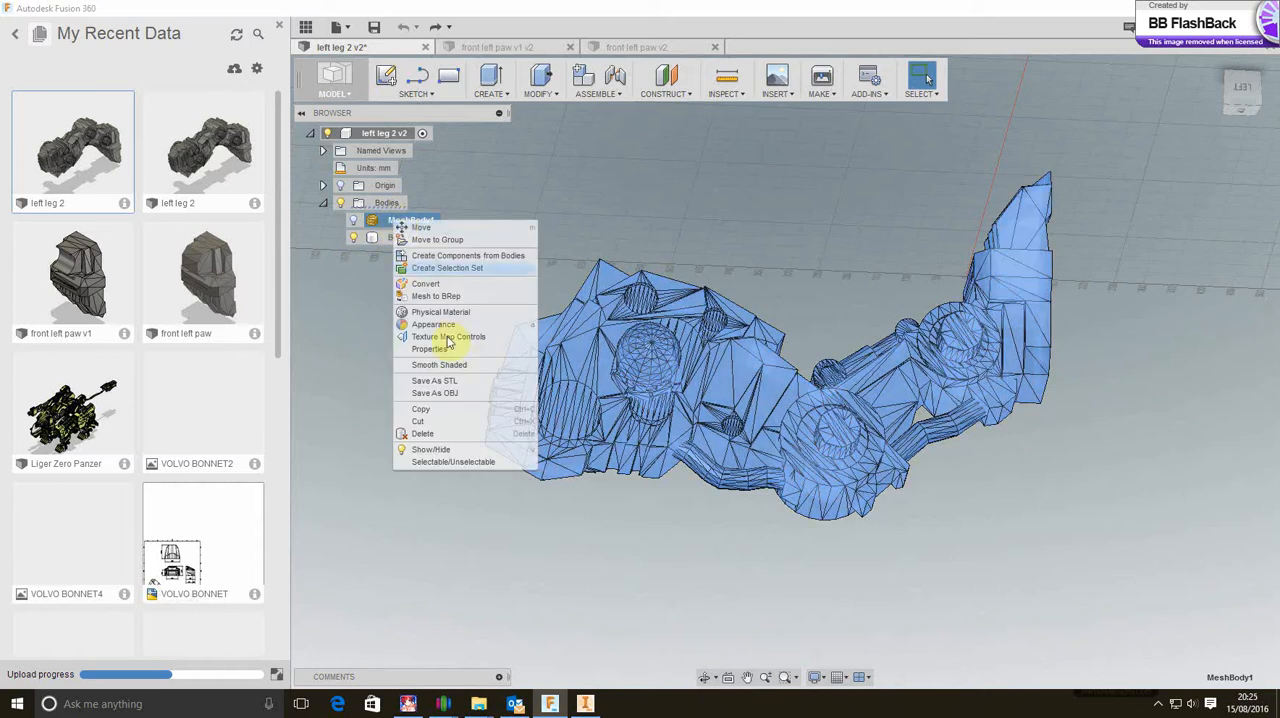
{"action": "left_click", "coordinate": [446, 441]}
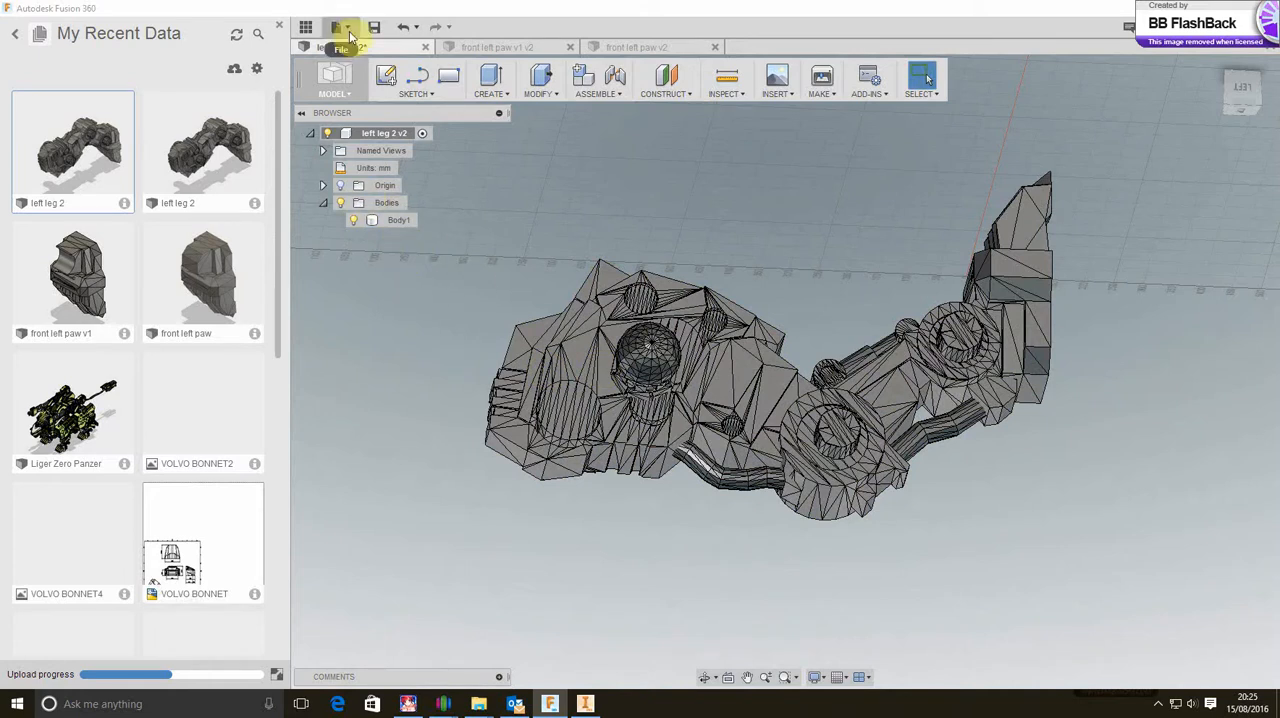
{"action": "left_click", "coordinate": [403, 27]}
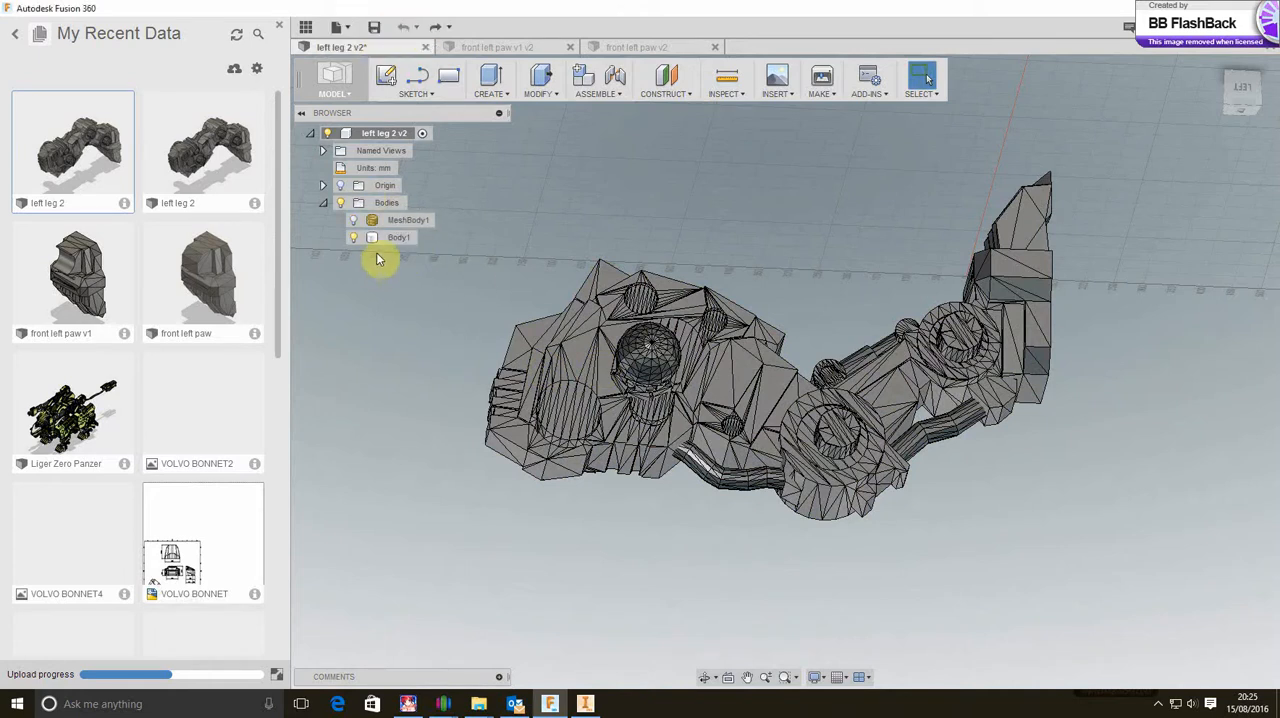
Hide Body1 and show MeshBody1 in the left leg 2 design
{"action": "right_click", "coordinate": [394, 238]}
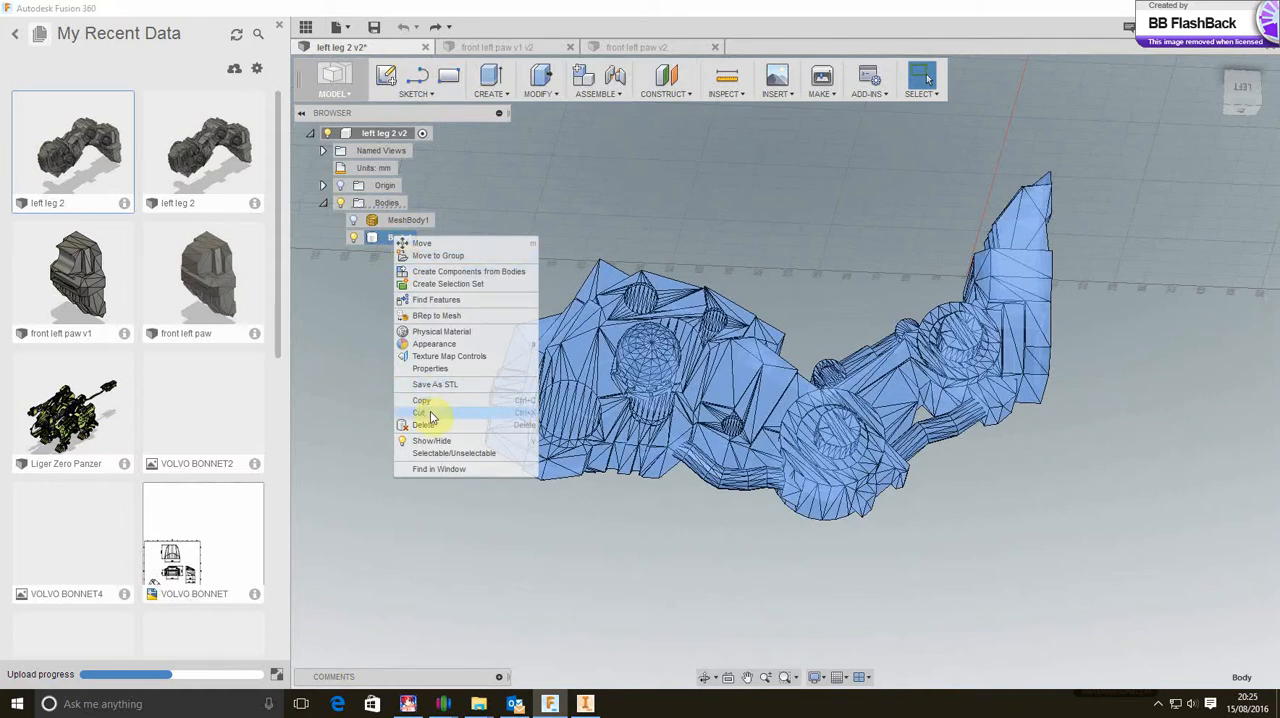
{"action": "left_click", "coordinate": [381, 205]}
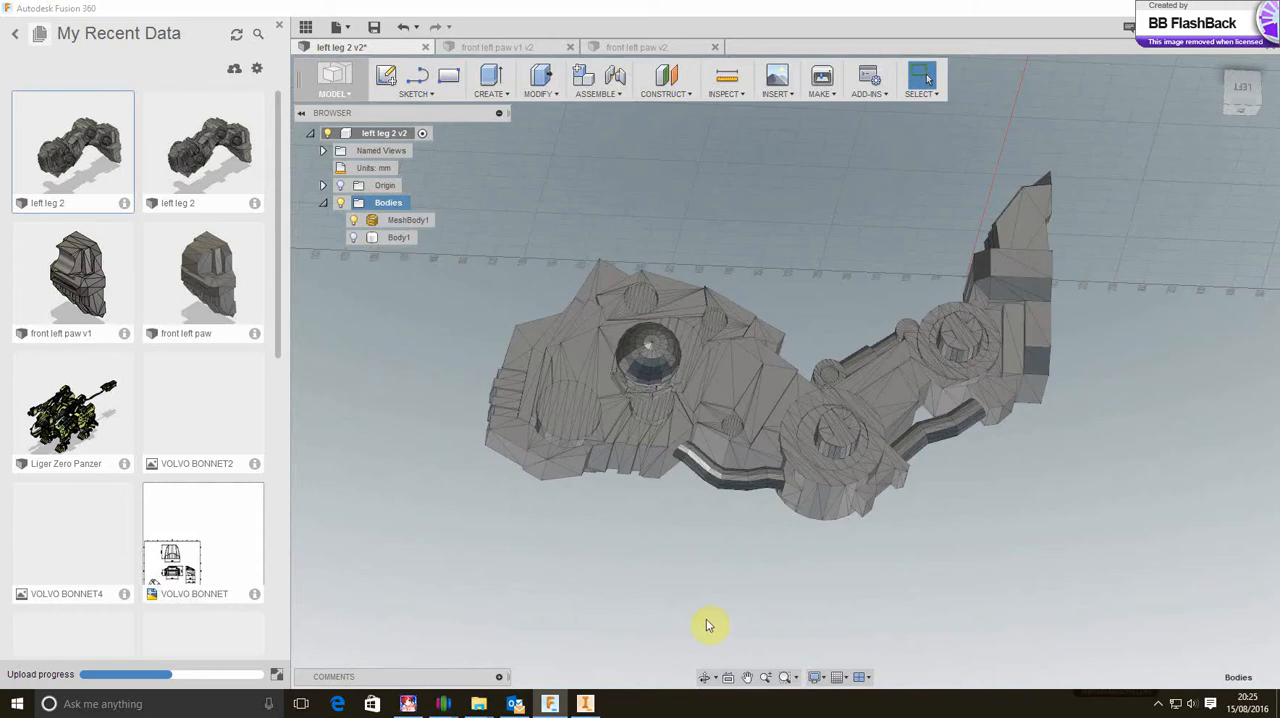
{"action": "right_click", "coordinate": [707, 626]}
{"action": "left_click", "coordinate": [671, 608]}
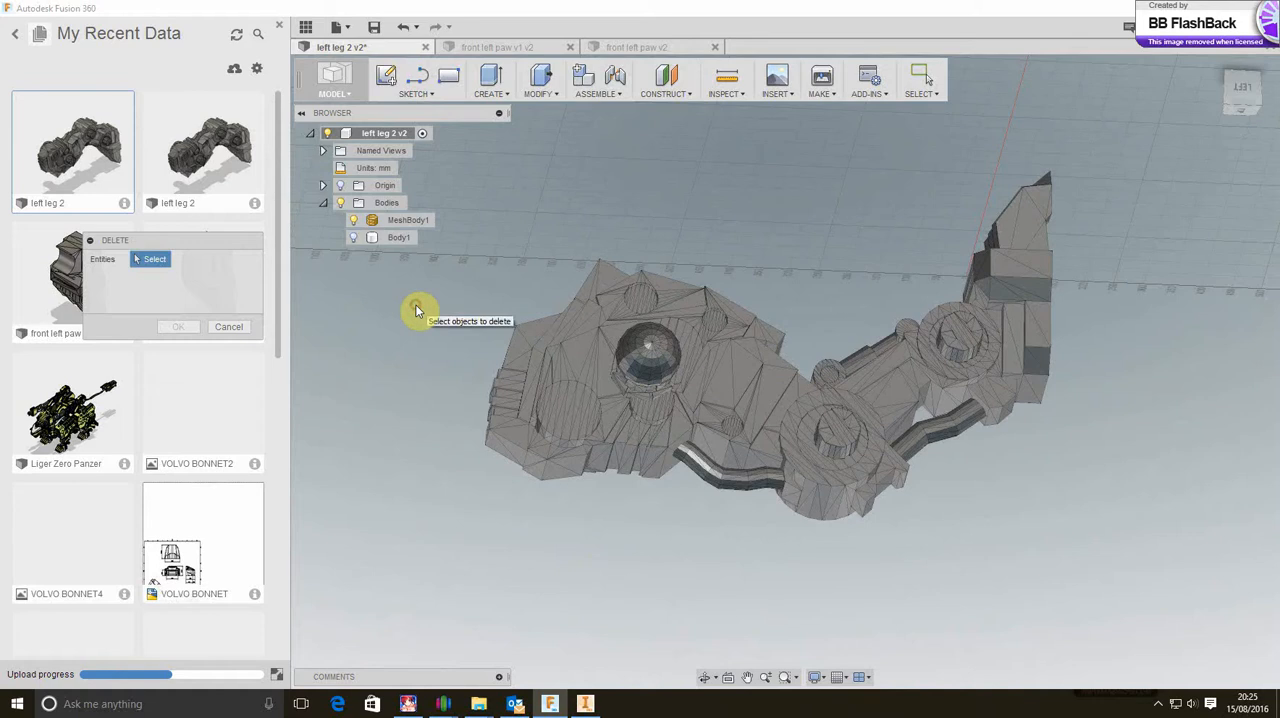
{"action": "left_click", "coordinate": [236, 327]}
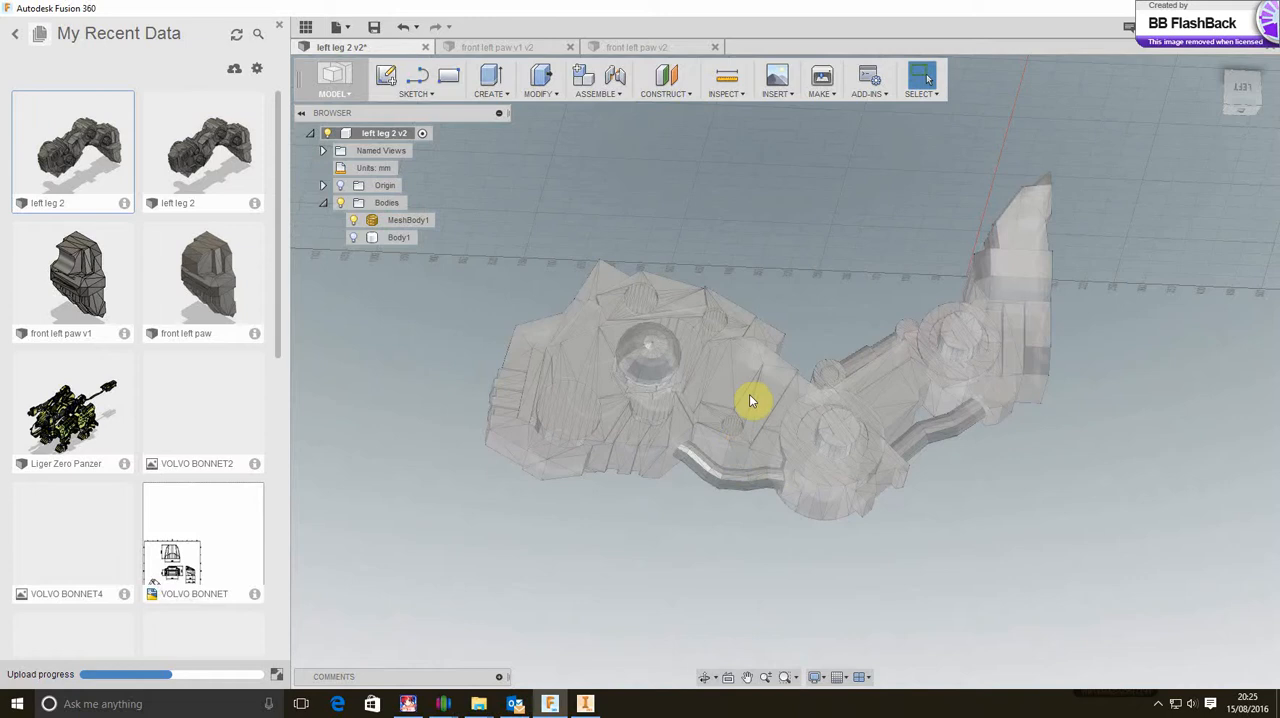
Try to start a sketch directly on a face of the mesh body, and cancel the command
{"action": "left_click", "coordinate": [746, 392]}
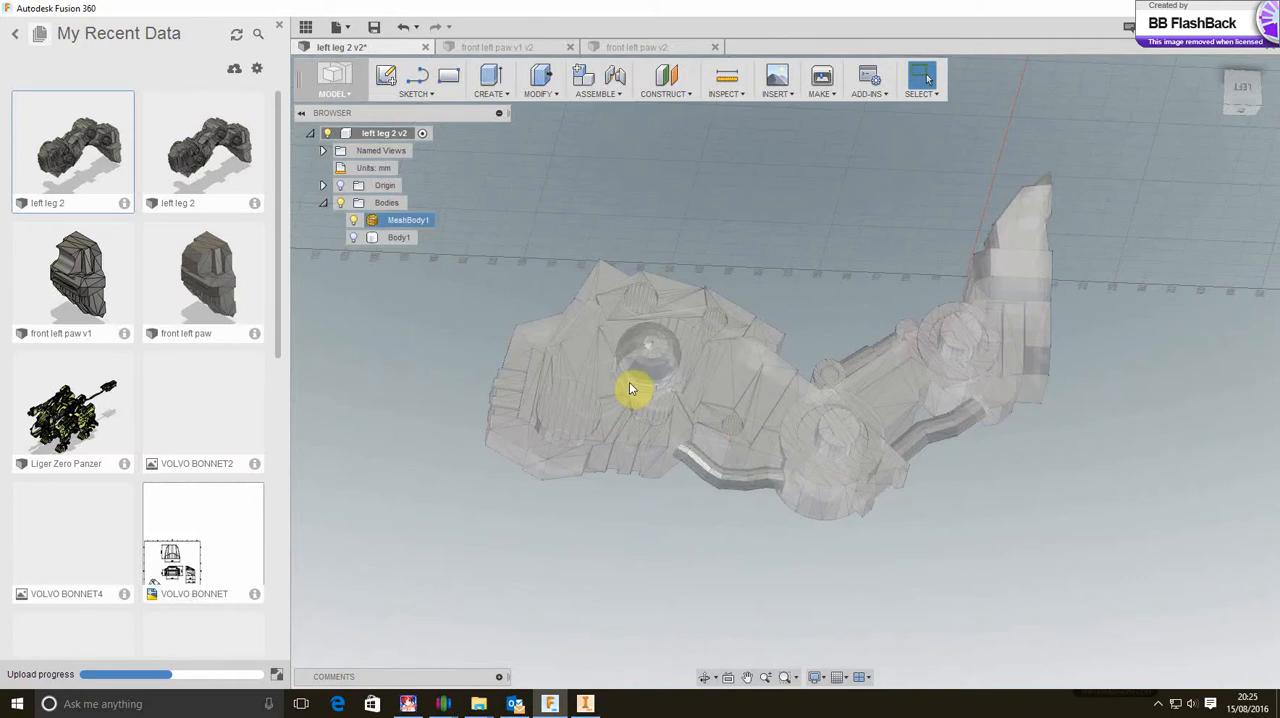
{"action": "left_click", "coordinate": [534, 257]}
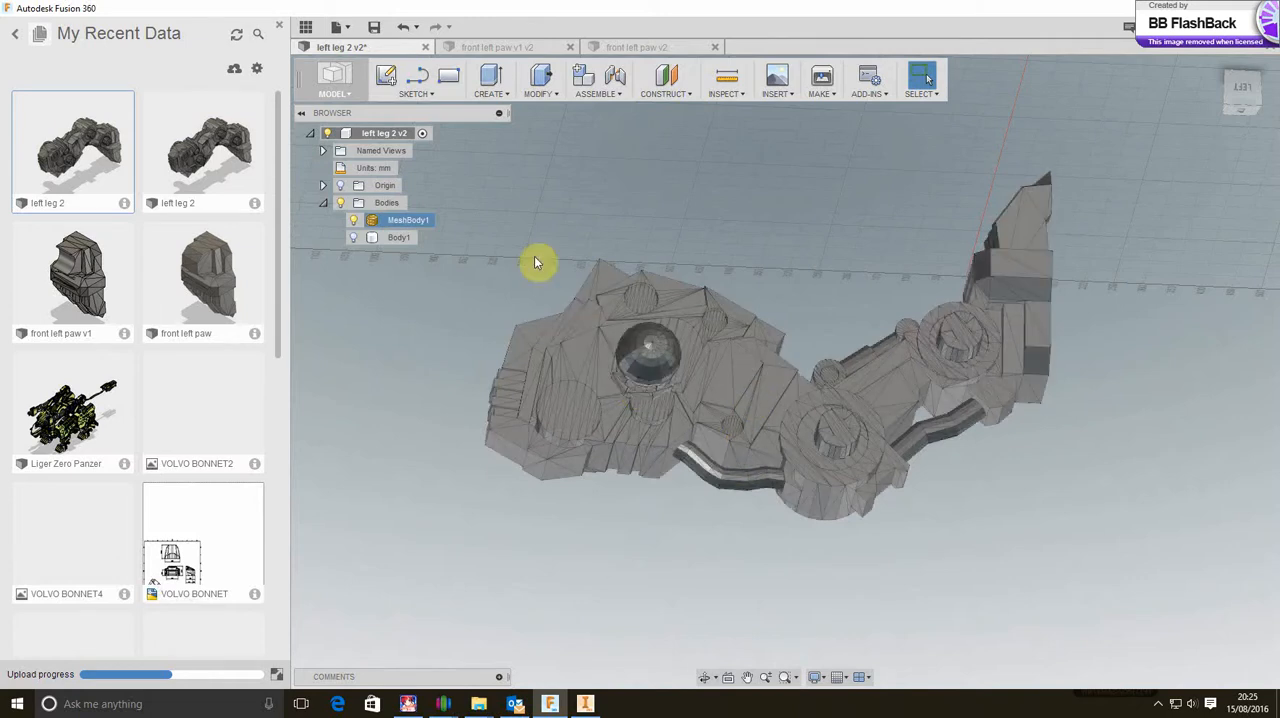
{"action": "left_click", "coordinate": [391, 79]}
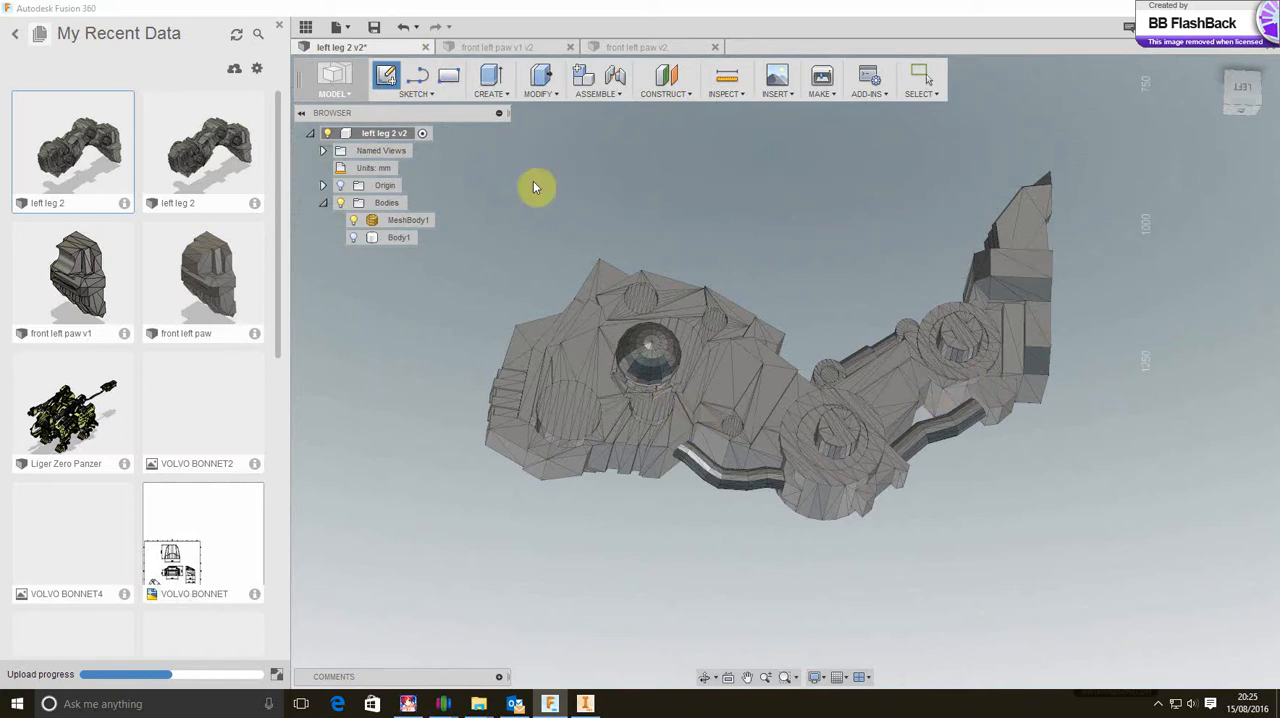
{"action": "right_click", "coordinate": [545, 250]}
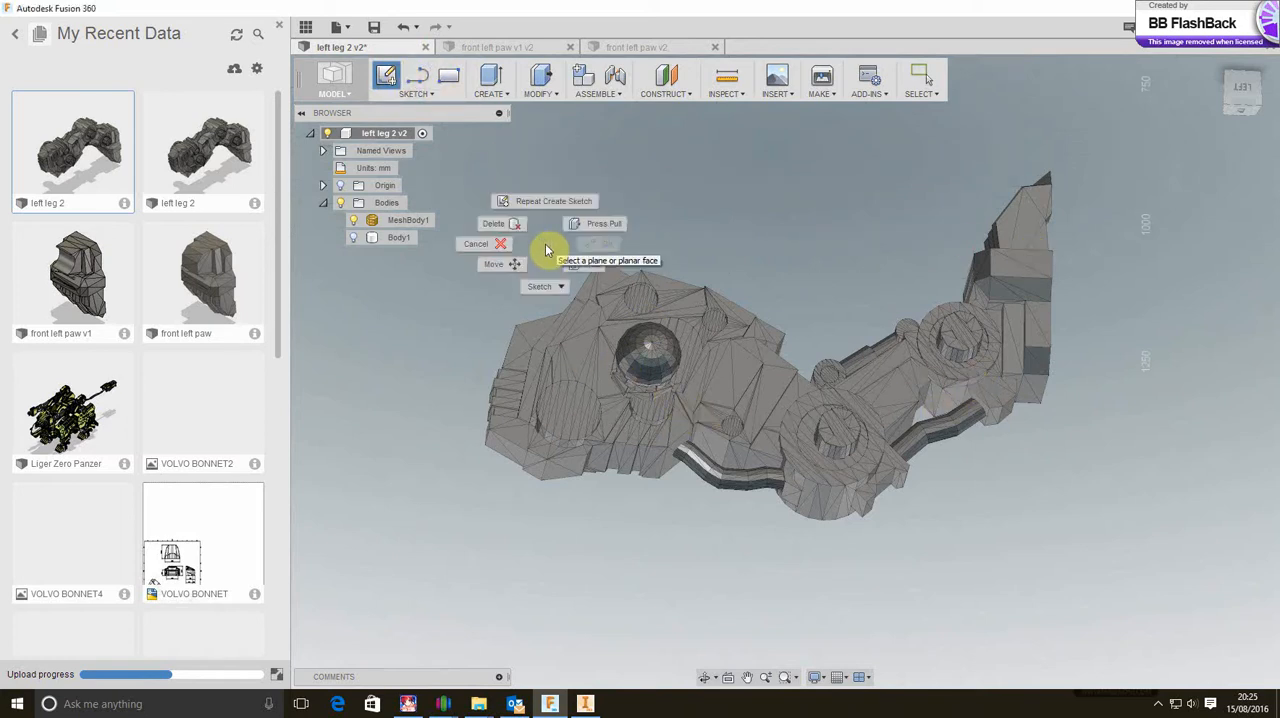
{"action": "left_click", "coordinate": [484, 254]}
Convert MeshBody1 with Mesh to BRep, using the New Body operation
{"action": "left_click", "coordinate": [698, 378]}
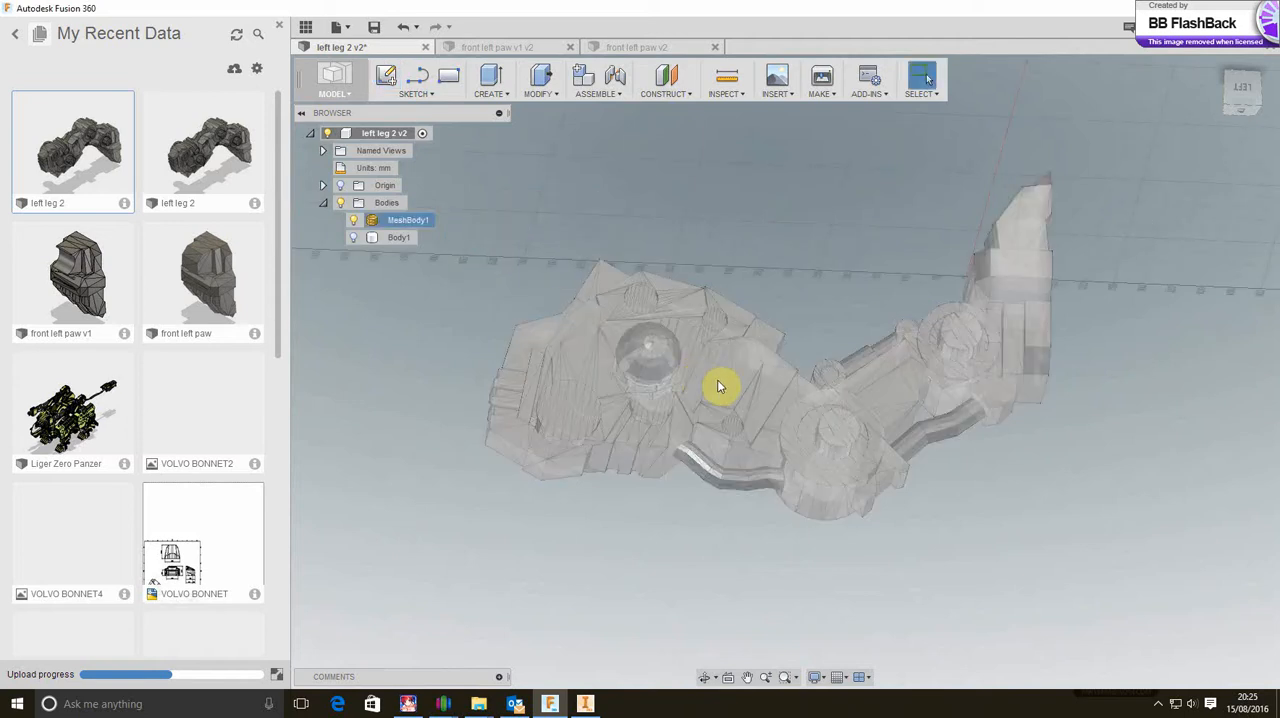
{"action": "right_click", "coordinate": [717, 379]}
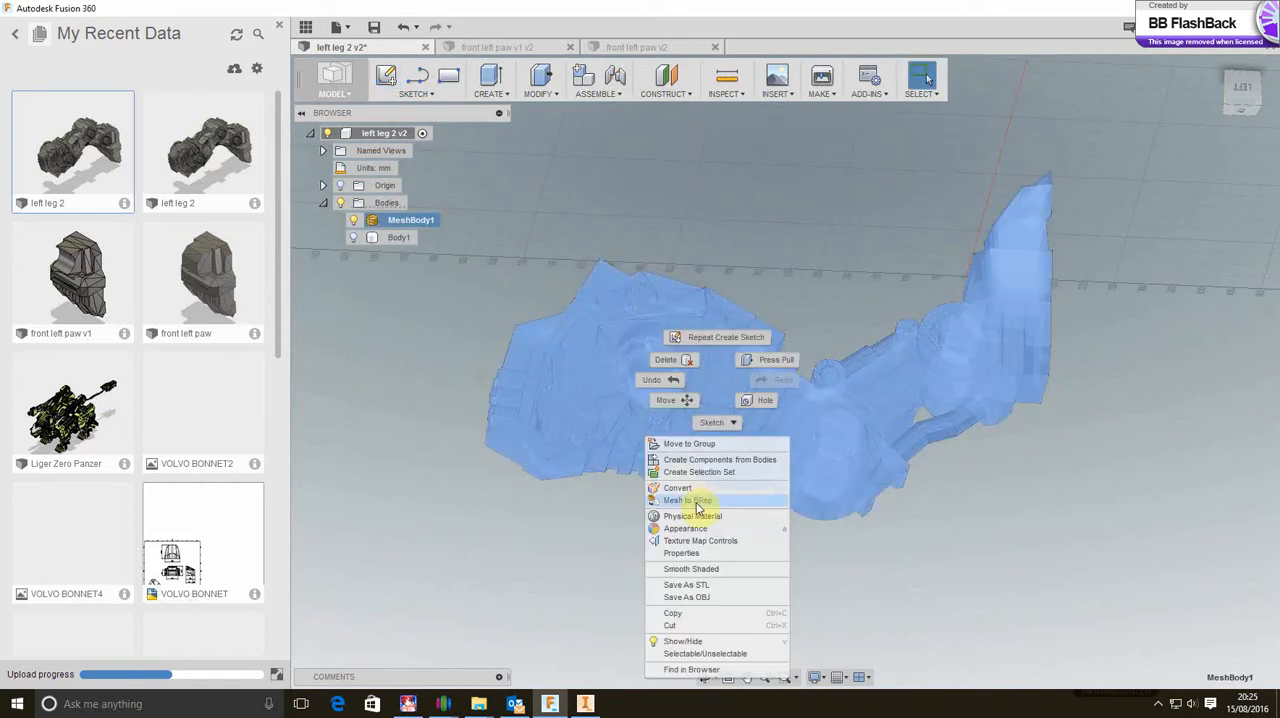
{"action": "left_click", "coordinate": [689, 501]}
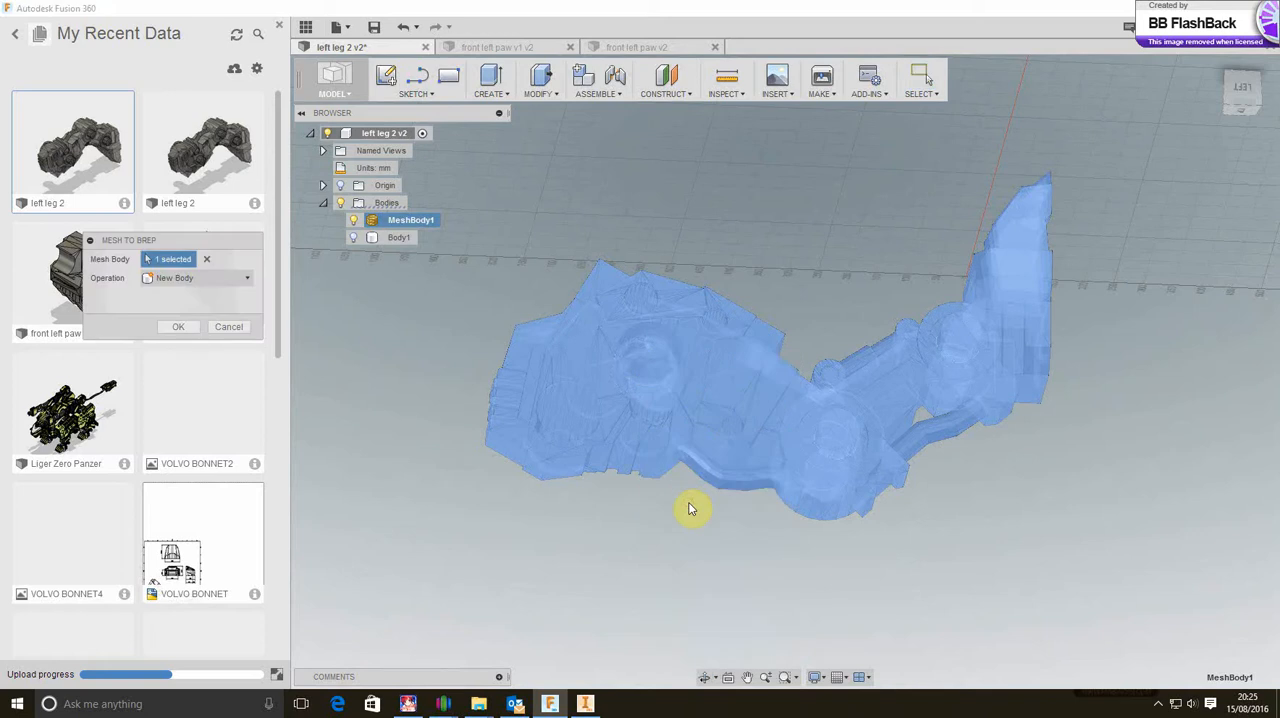
{"action": "left_click", "coordinate": [180, 327]}
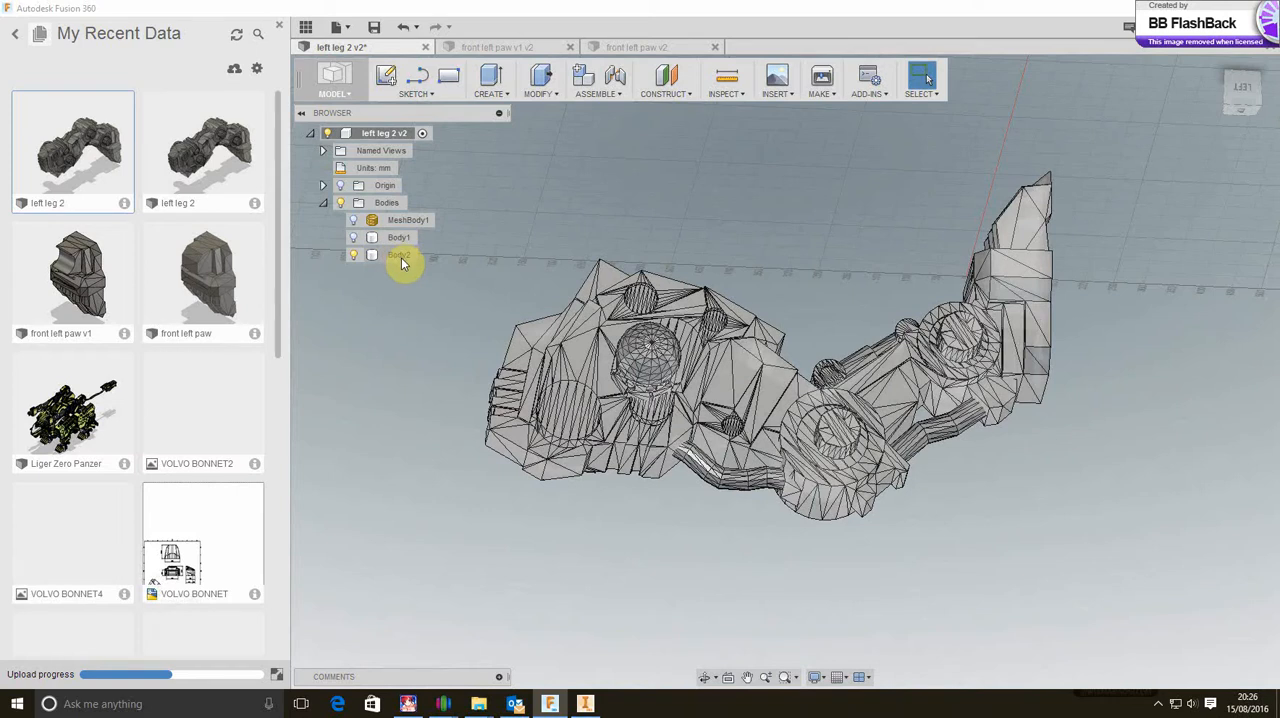
{"action": "left_click", "coordinate": [400, 256]}
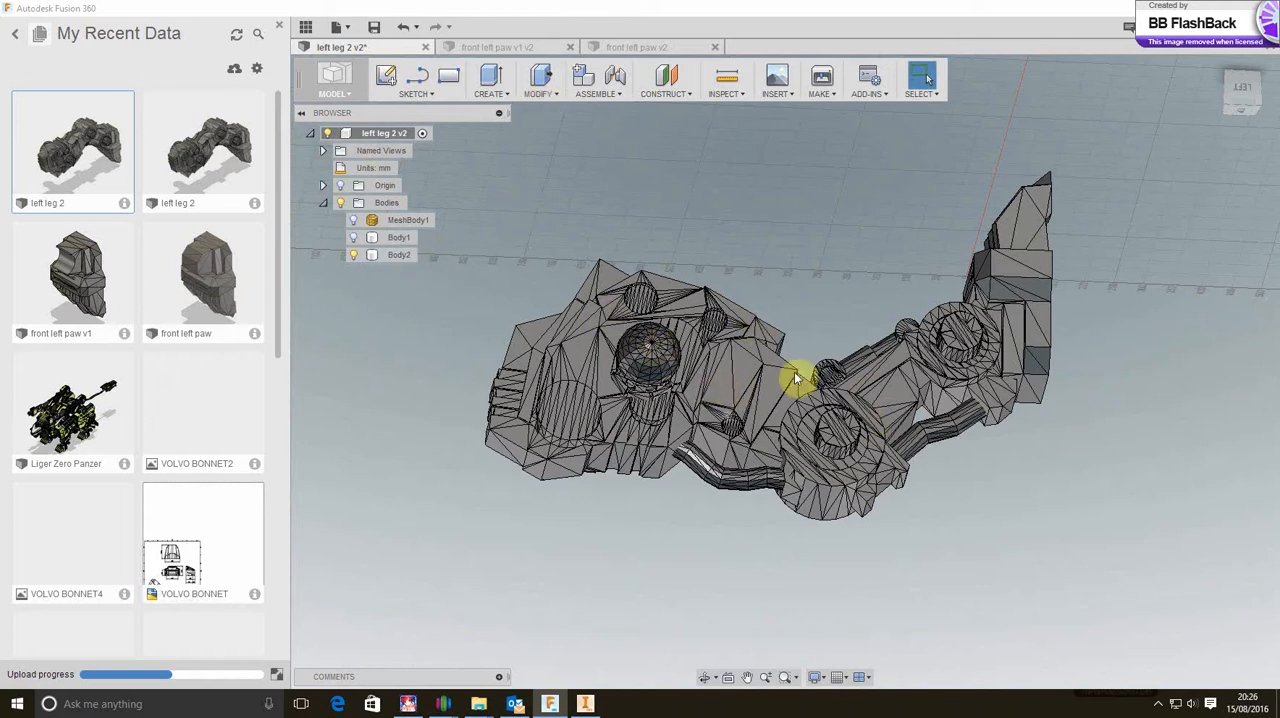
Sketch a small rectangle on a planar face at the outer corner of the upper leg, near the ribbed edge
{"action": "left_click", "coordinate": [1039, 340]}
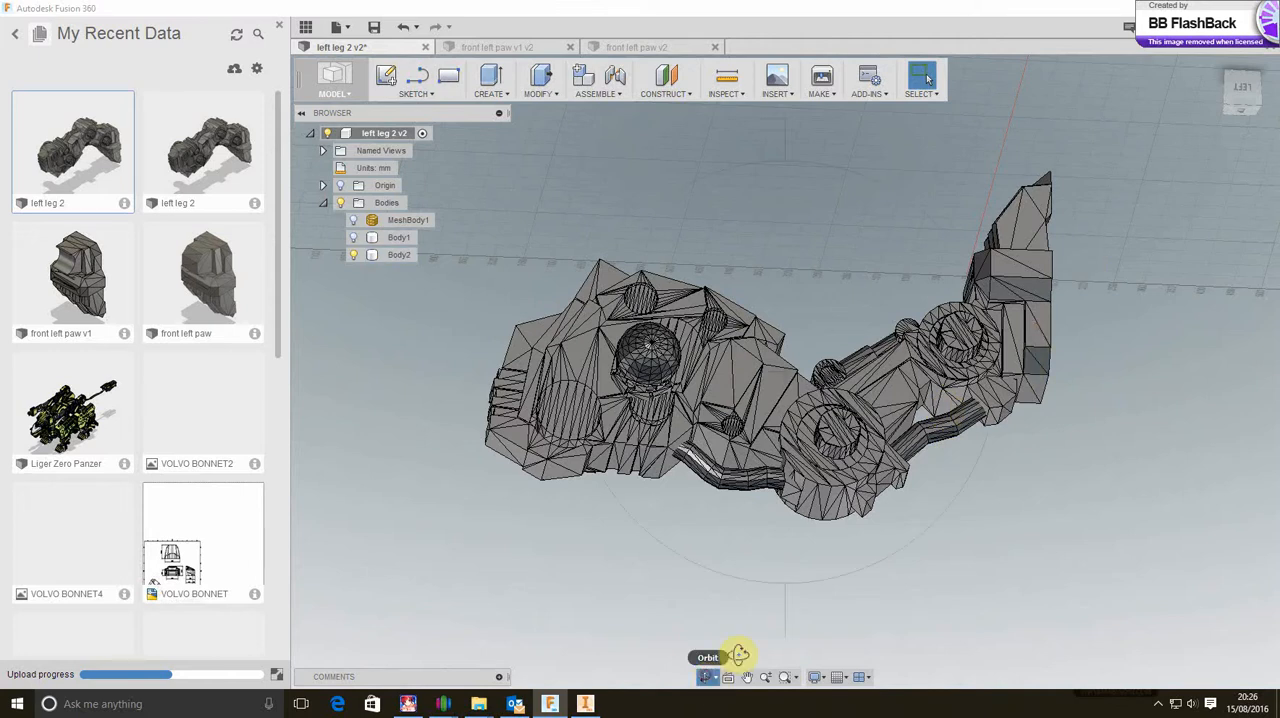
{"action": "left_click", "coordinate": [707, 678]}
{"action": "left_click_drag", "start_coordinate": [960, 588], "coordinate": [974, 620]}
{"action": "right_click", "coordinate": [1019, 538]}
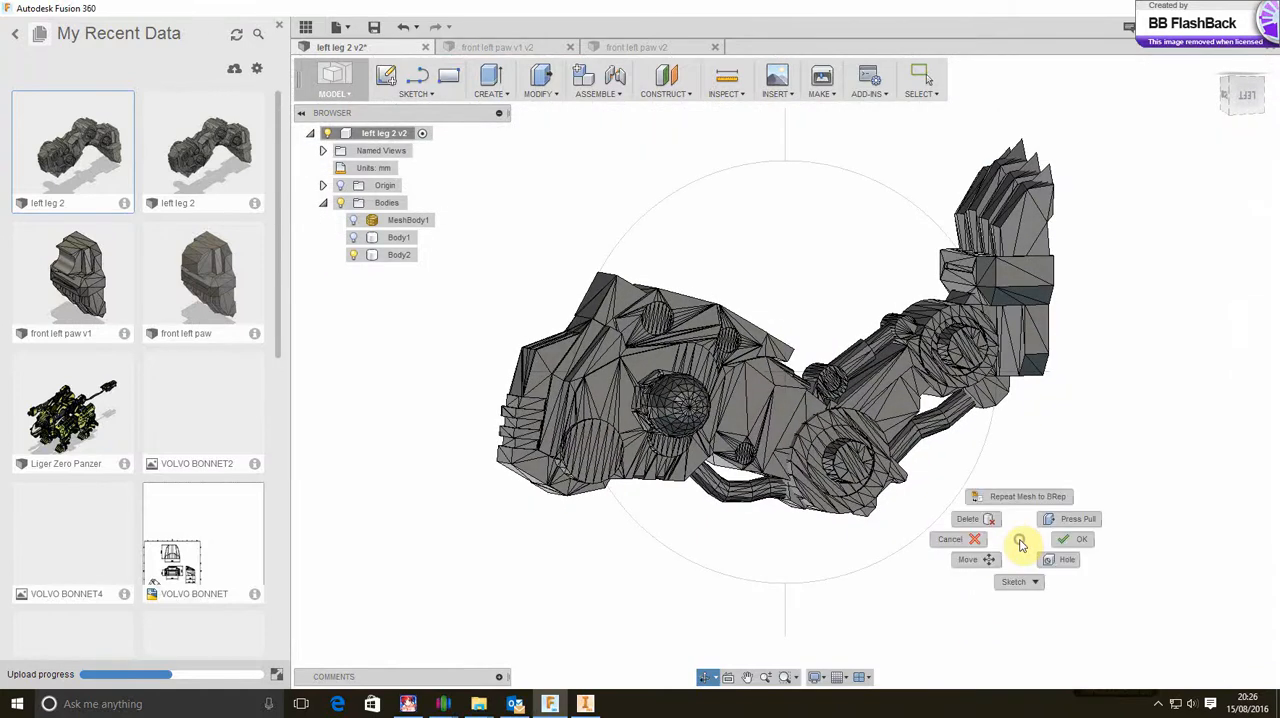
{"action": "left_click", "coordinate": [1062, 541]}
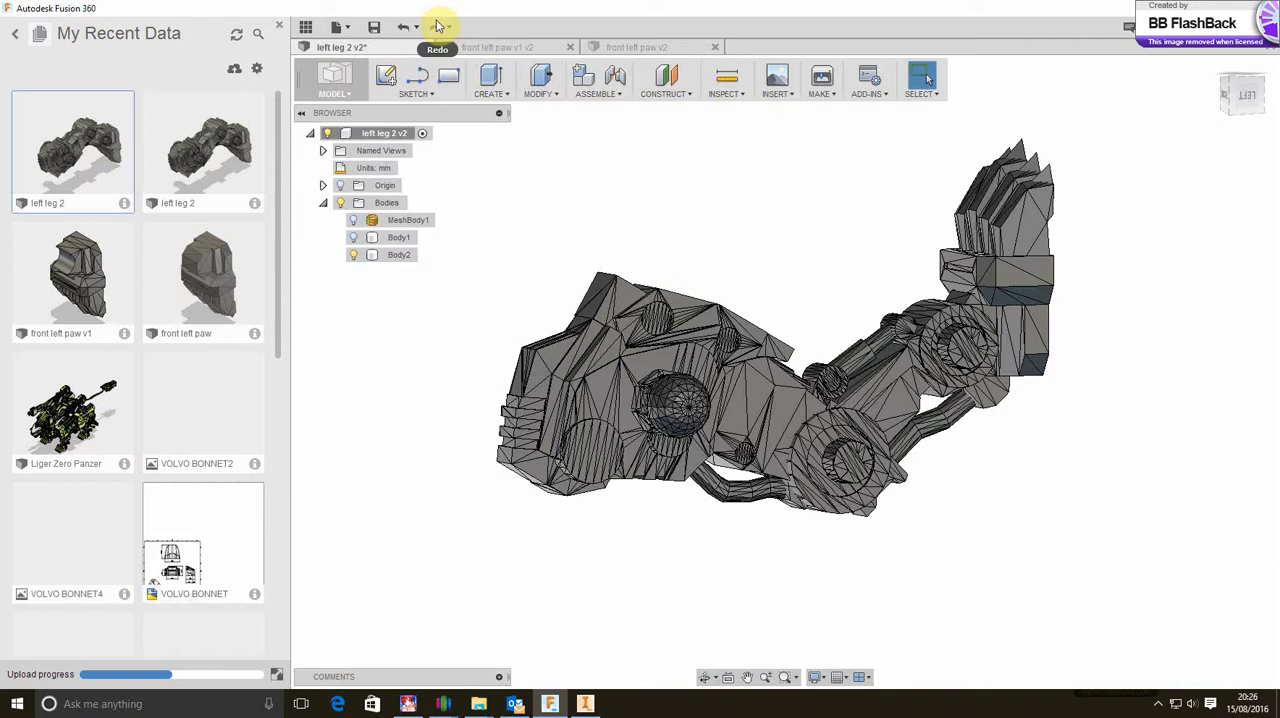
{"action": "left_click", "coordinate": [451, 77]}
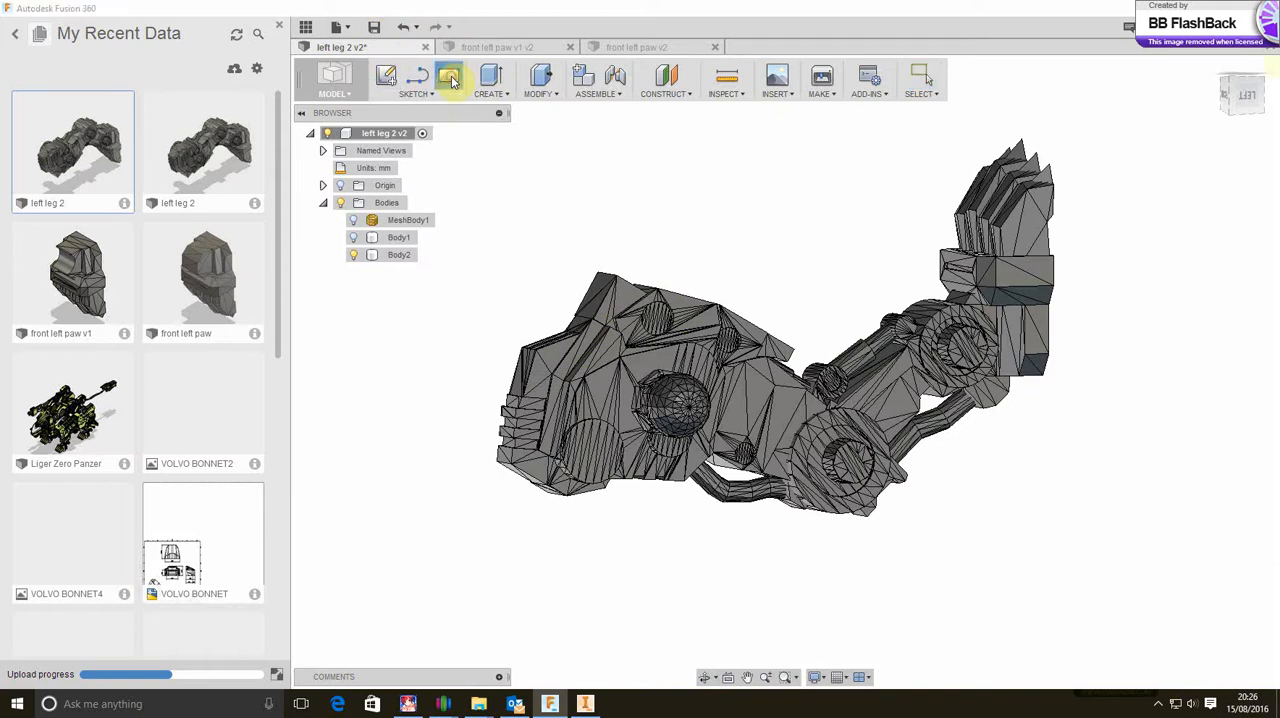
{"action": "left_click", "coordinate": [548, 374]}
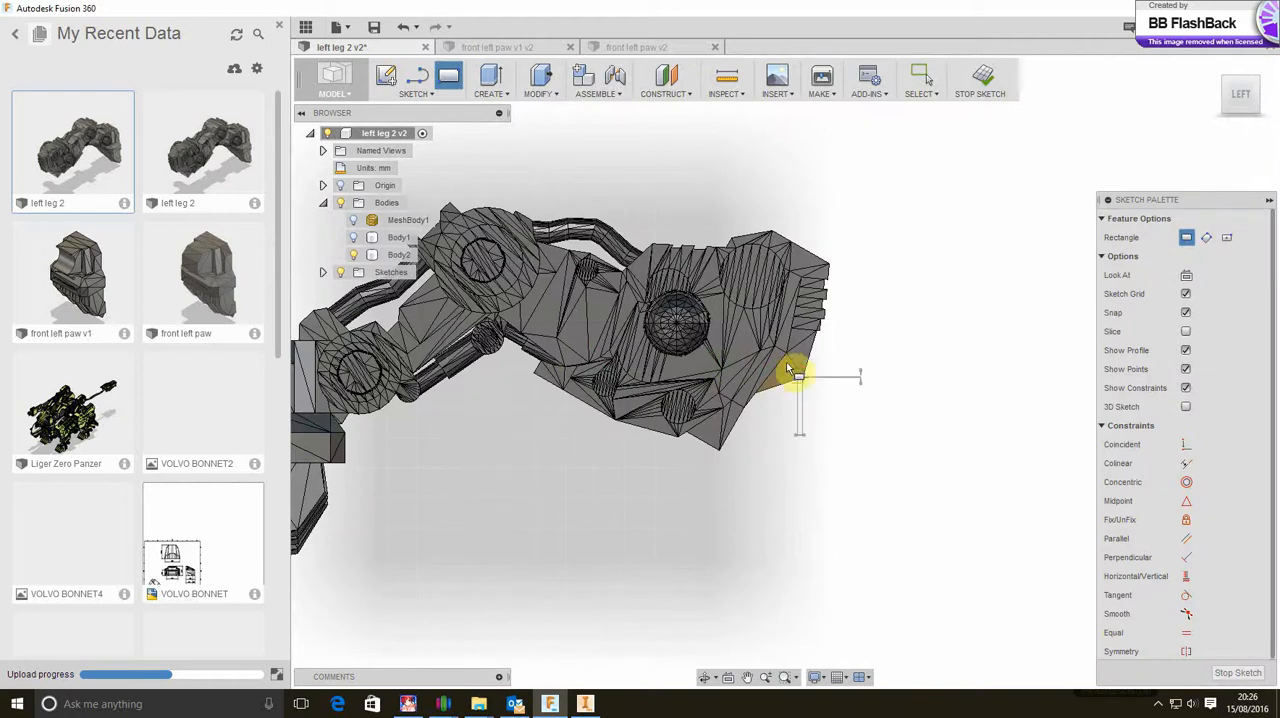
{"action": "left_click", "coordinate": [779, 351]}
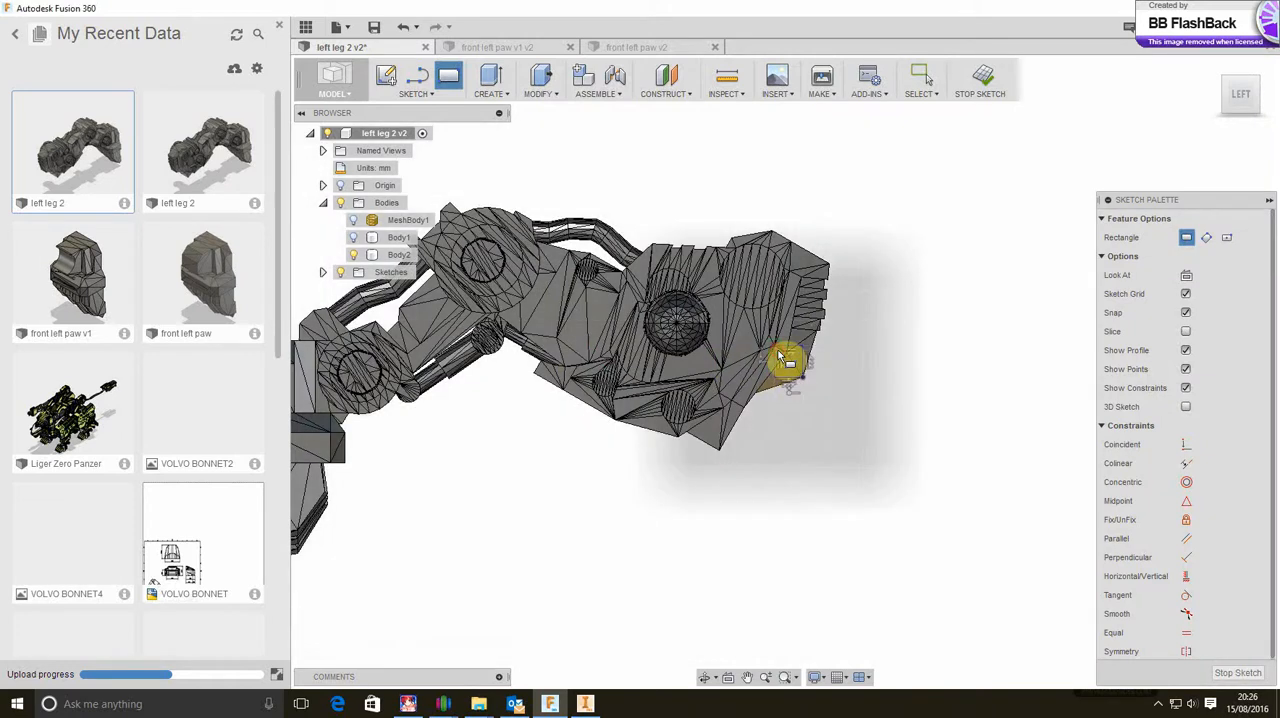
{"action": "left_click", "coordinate": [860, 390]}
{"action": "key", "text": "Escape"}
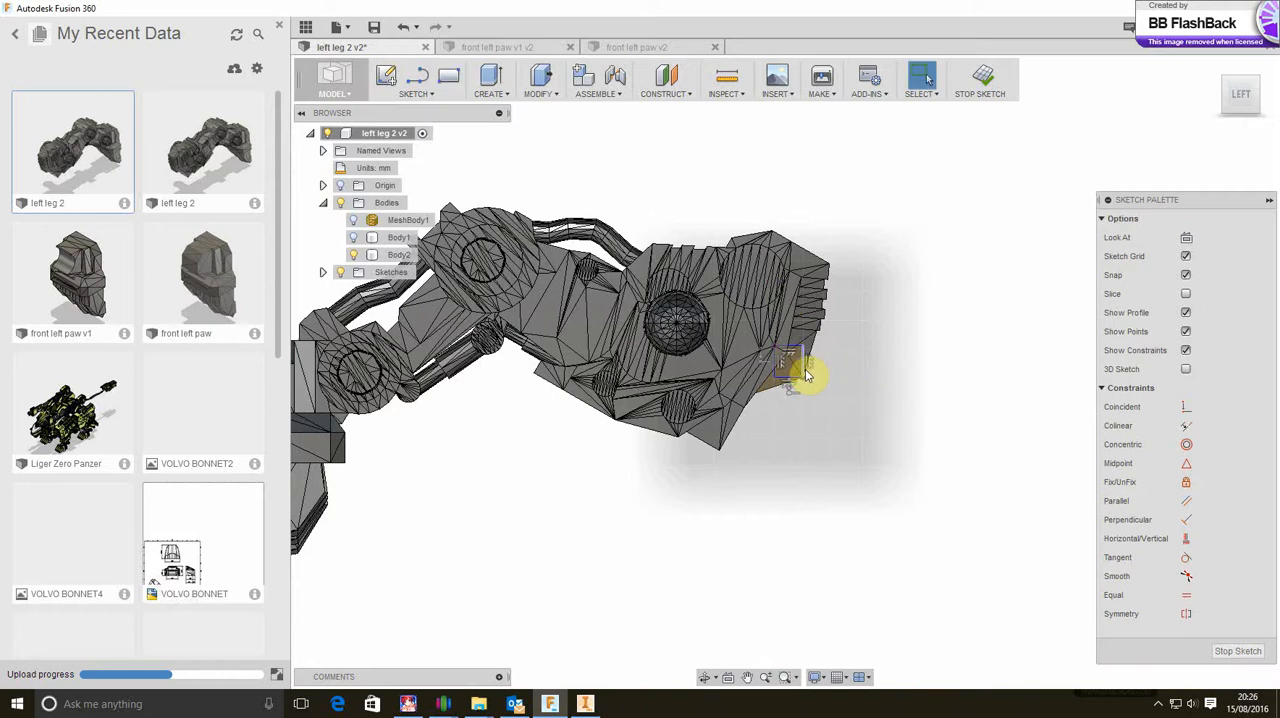
Extrude the rectangle's profile -70 mm into the leg with the Cut operation
{"action": "left_click", "coordinate": [510, 94]}
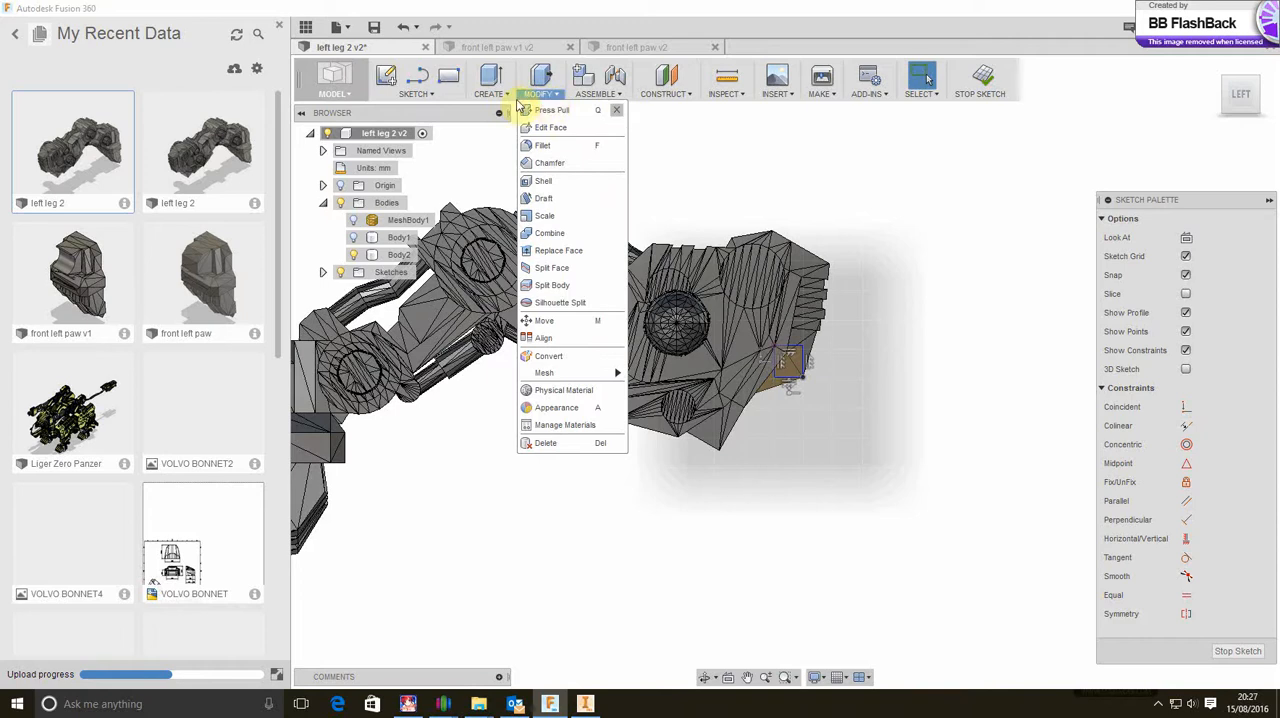
{"action": "left_click", "coordinate": [500, 128]}
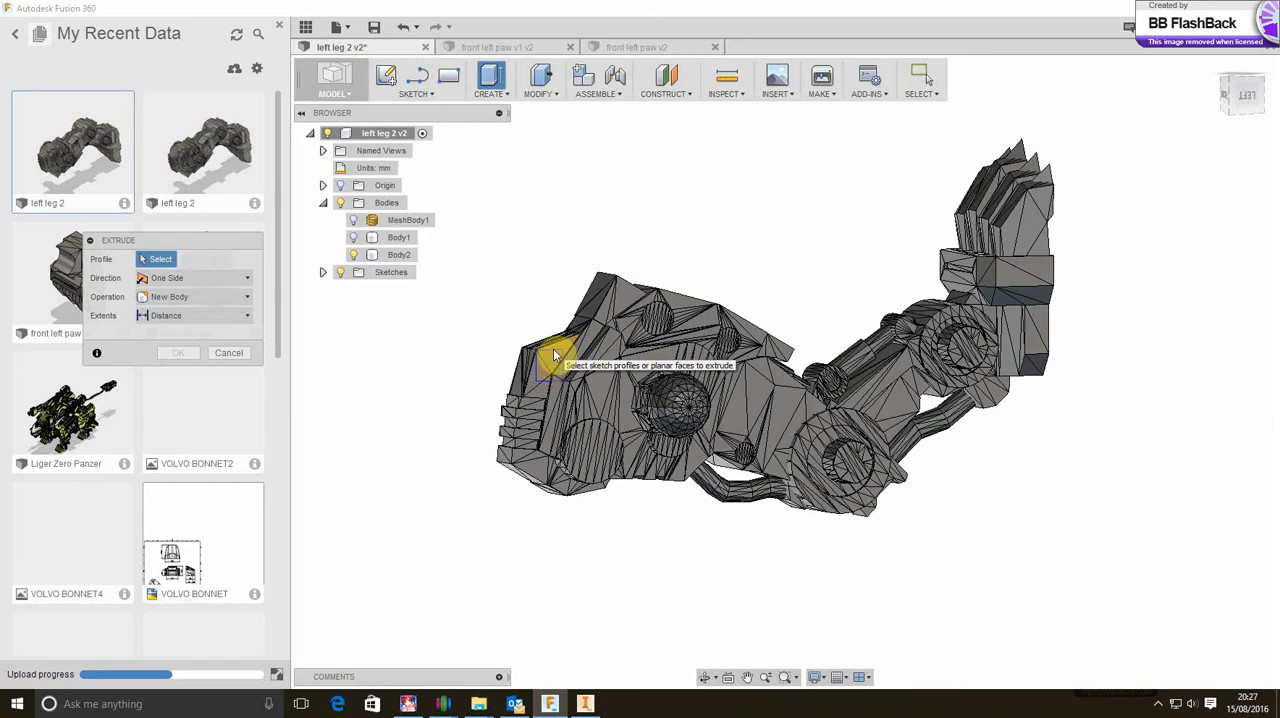
{"action": "scroll", "coordinate": [545, 346], "scroll_direction": "up", "scroll_amount": 5}
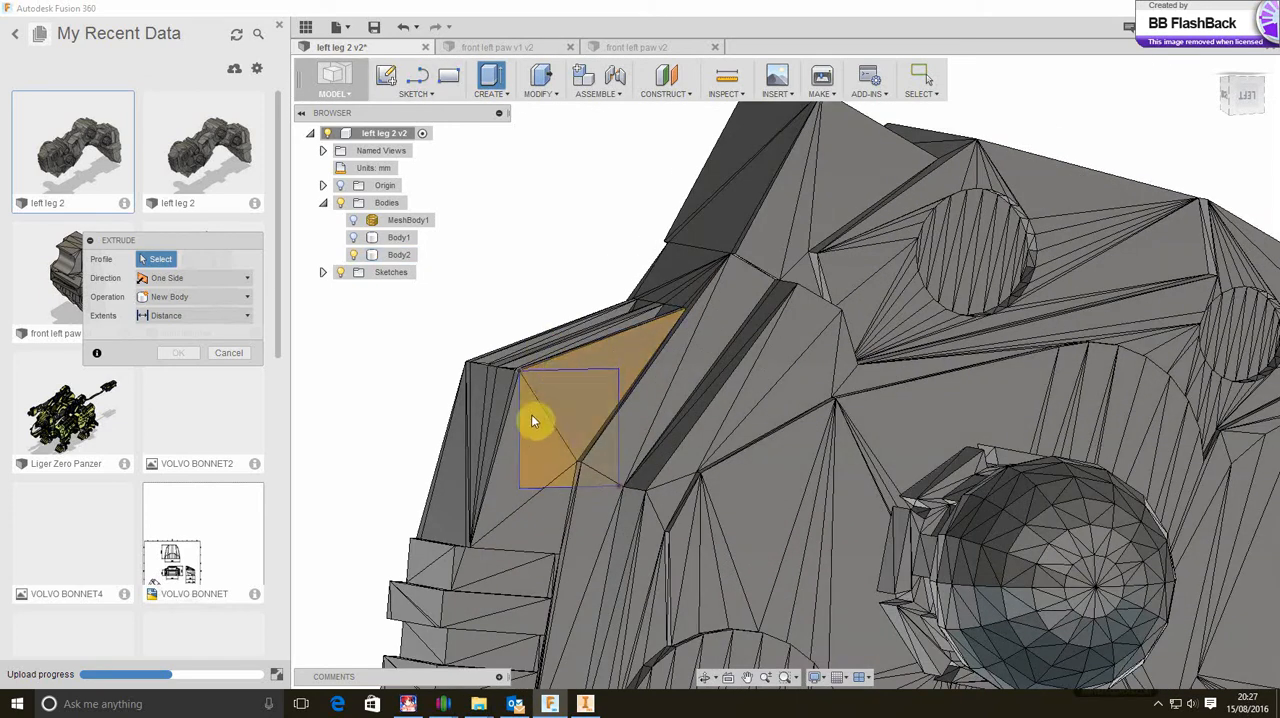
{"action": "left_click", "coordinate": [538, 447]}
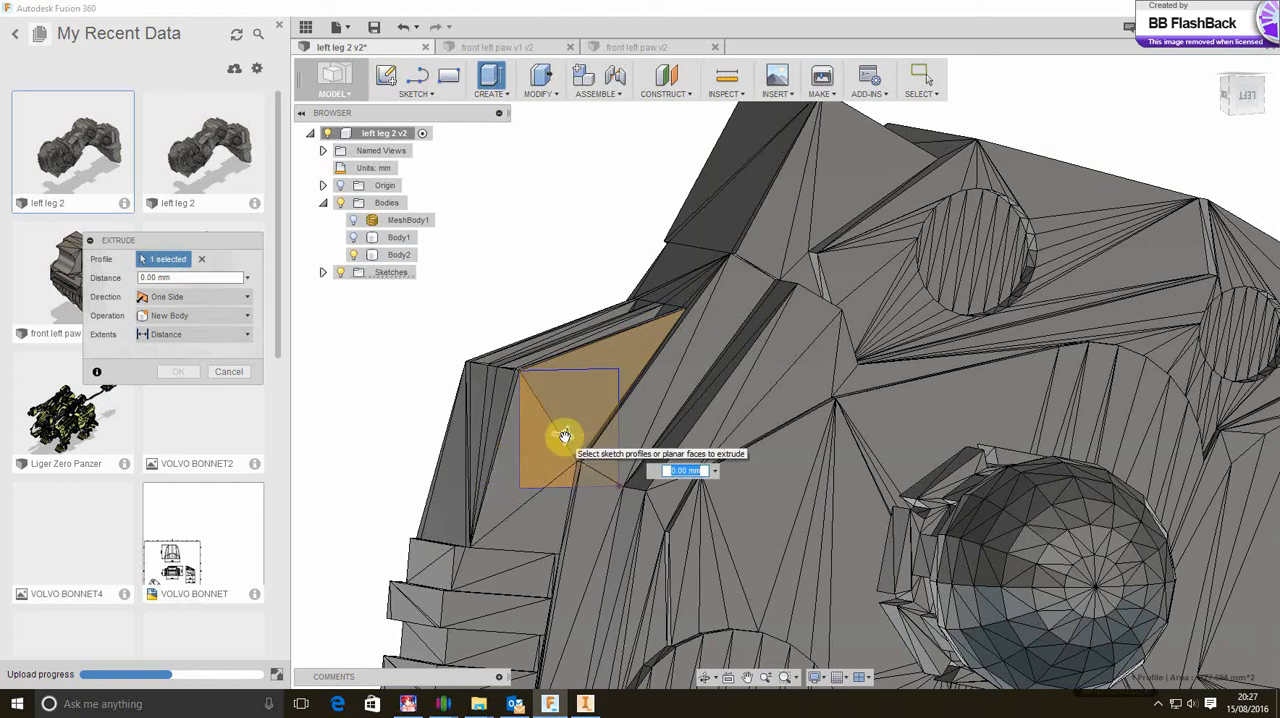
{"action": "left_click_drag", "start_coordinate": [565, 436], "coordinate": [501, 427]}
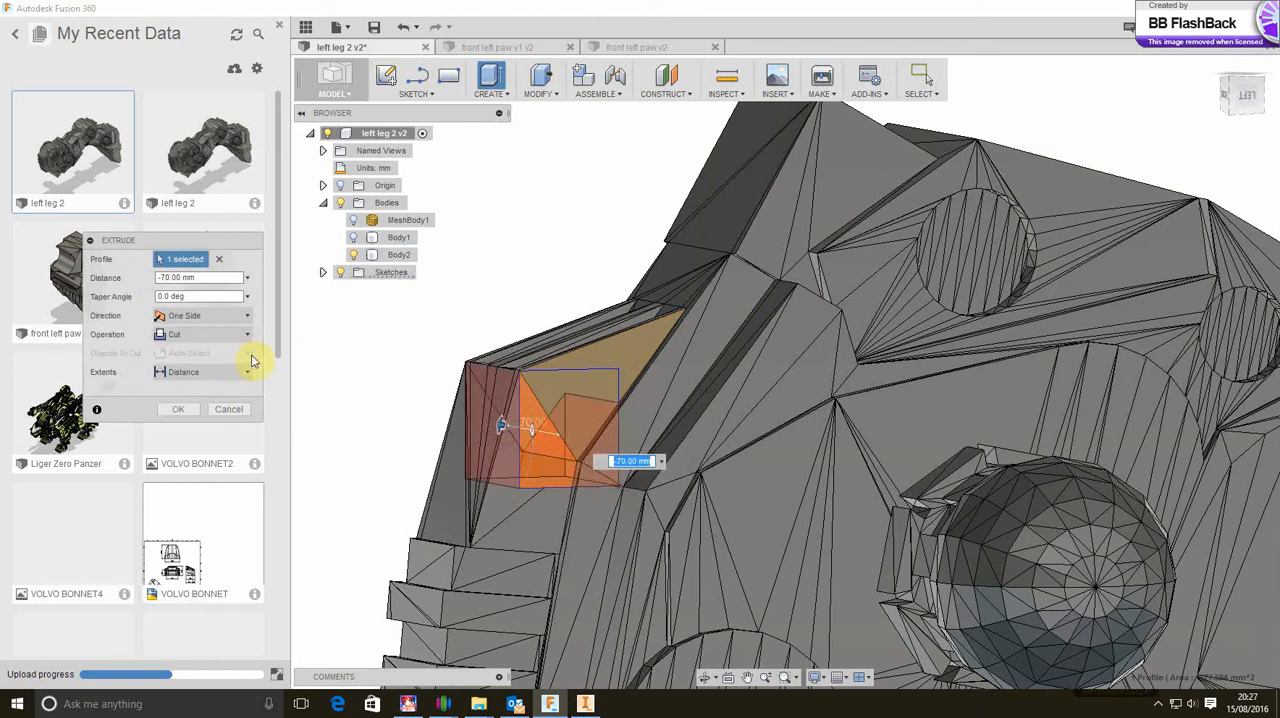
{"action": "left_click", "coordinate": [184, 412]}
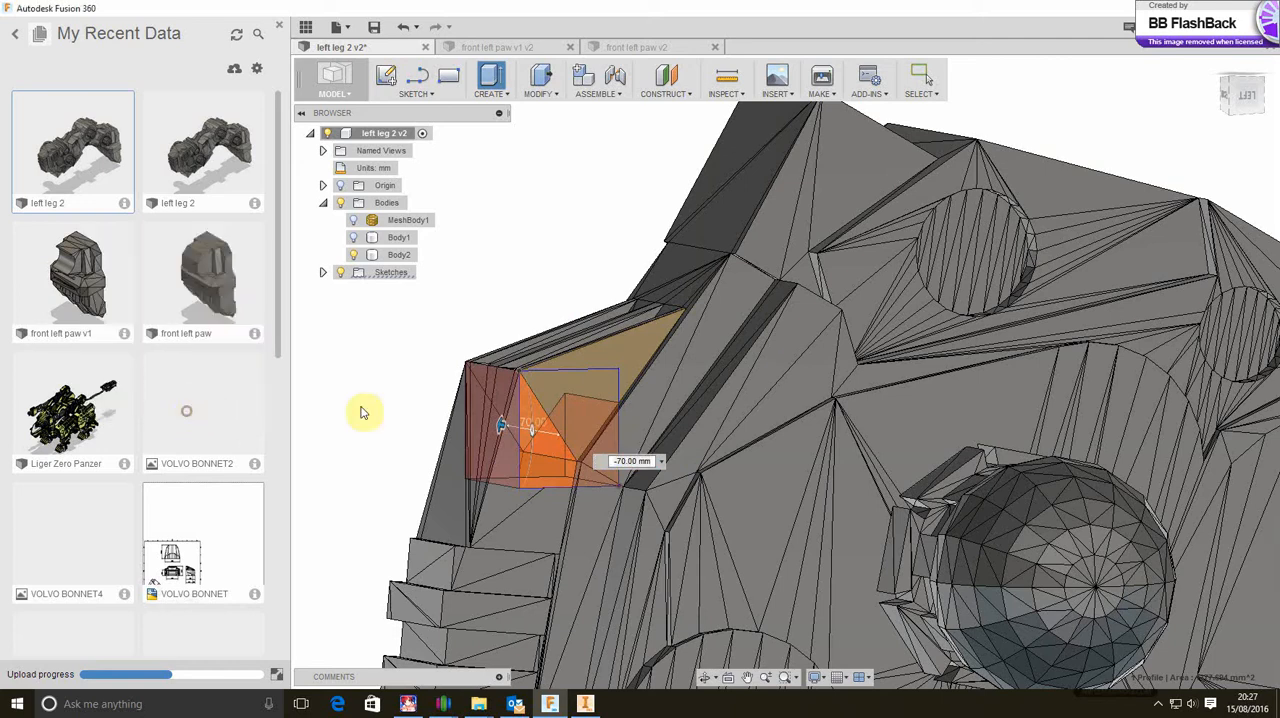
{"action": "scroll", "coordinate": [562, 437], "scroll_direction": "down", "scroll_amount": 8}
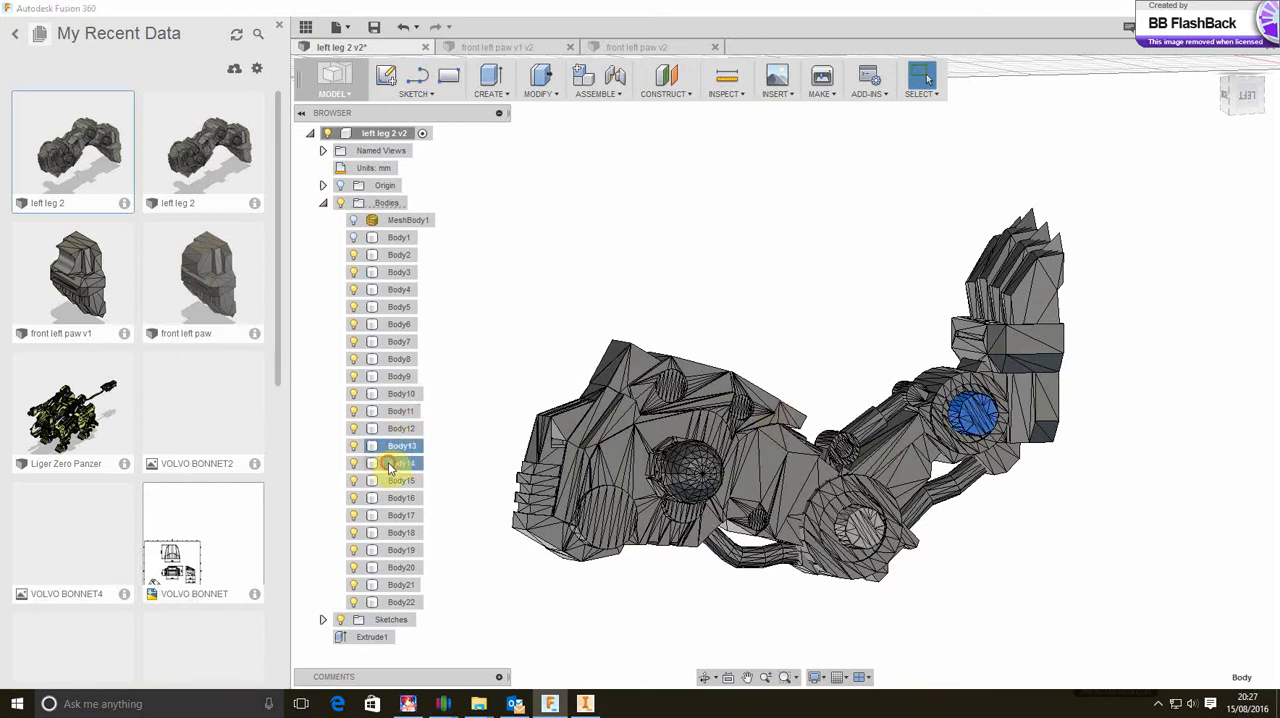
{"action": "left_click", "coordinate": [400, 480]}
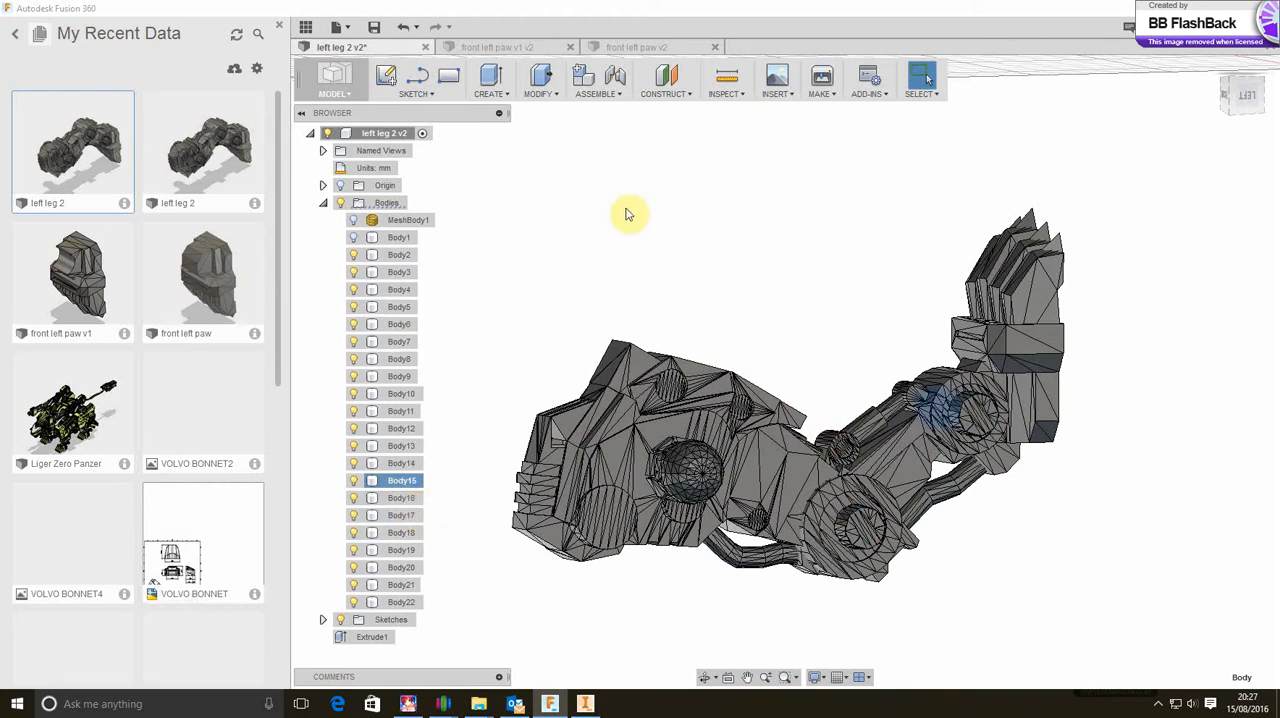
{"action": "left_click", "coordinate": [556, 100]}
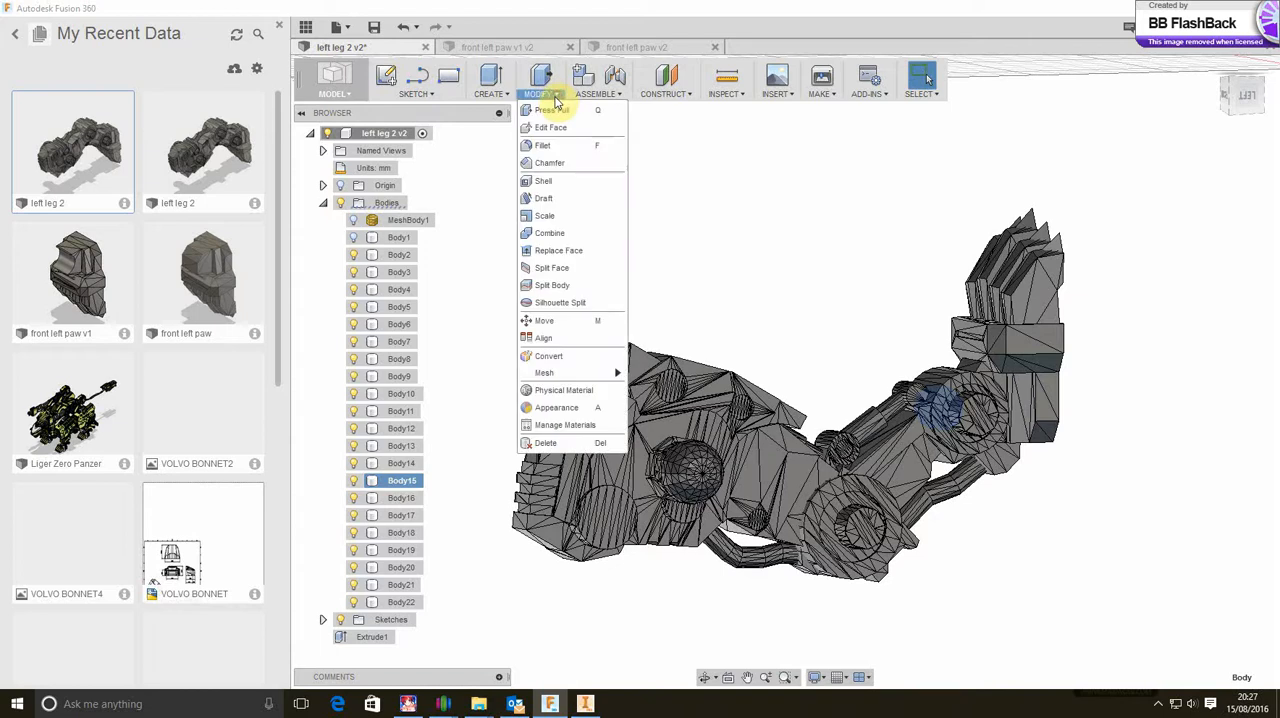
{"action": "left_click", "coordinate": [665, 236]}
Combine the four claw tips, the four toes and the paw base into one body using the Join operation
{"action": "left_click", "coordinate": [551, 97]}
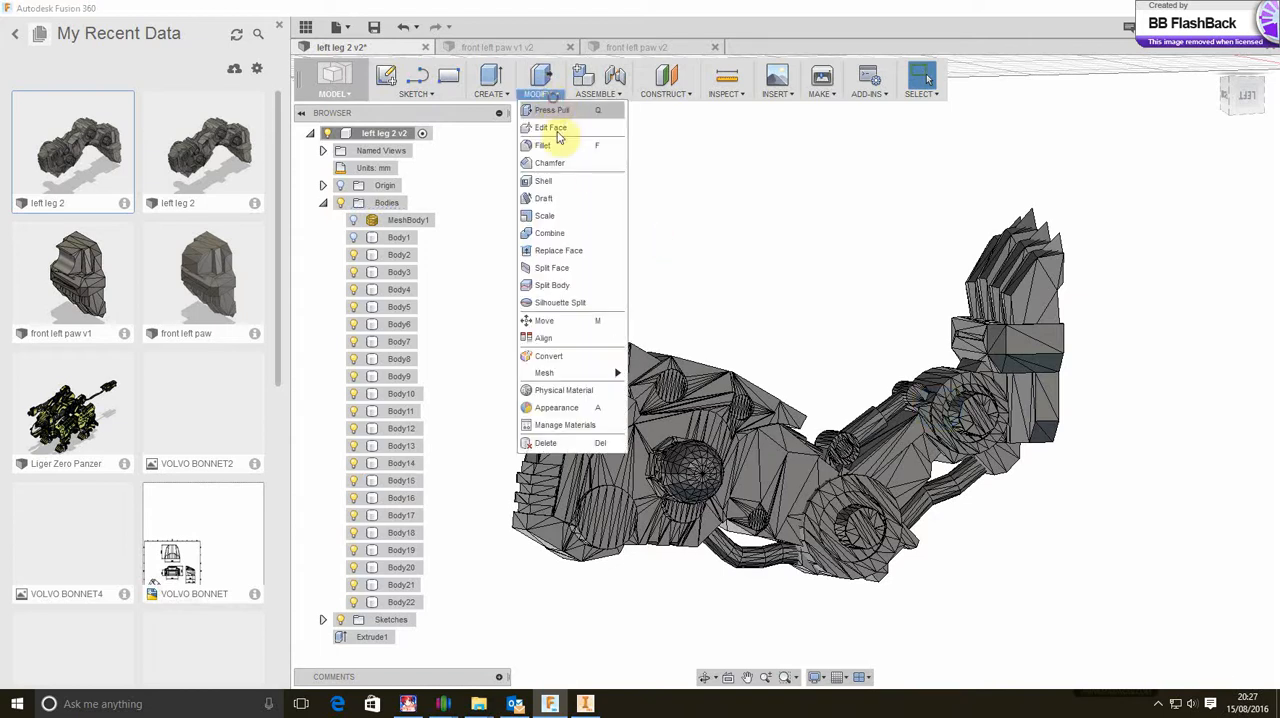
{"action": "left_click", "coordinate": [562, 232]}
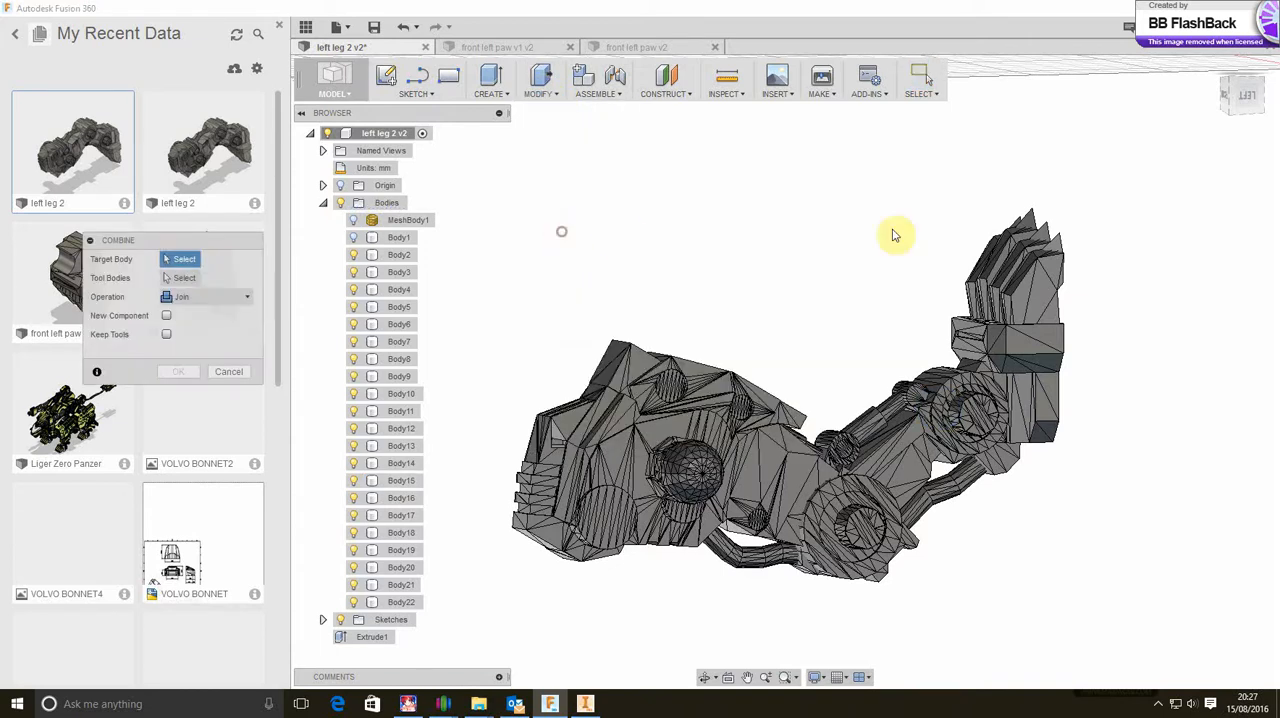
{"action": "left_click", "coordinate": [1236, 90]}
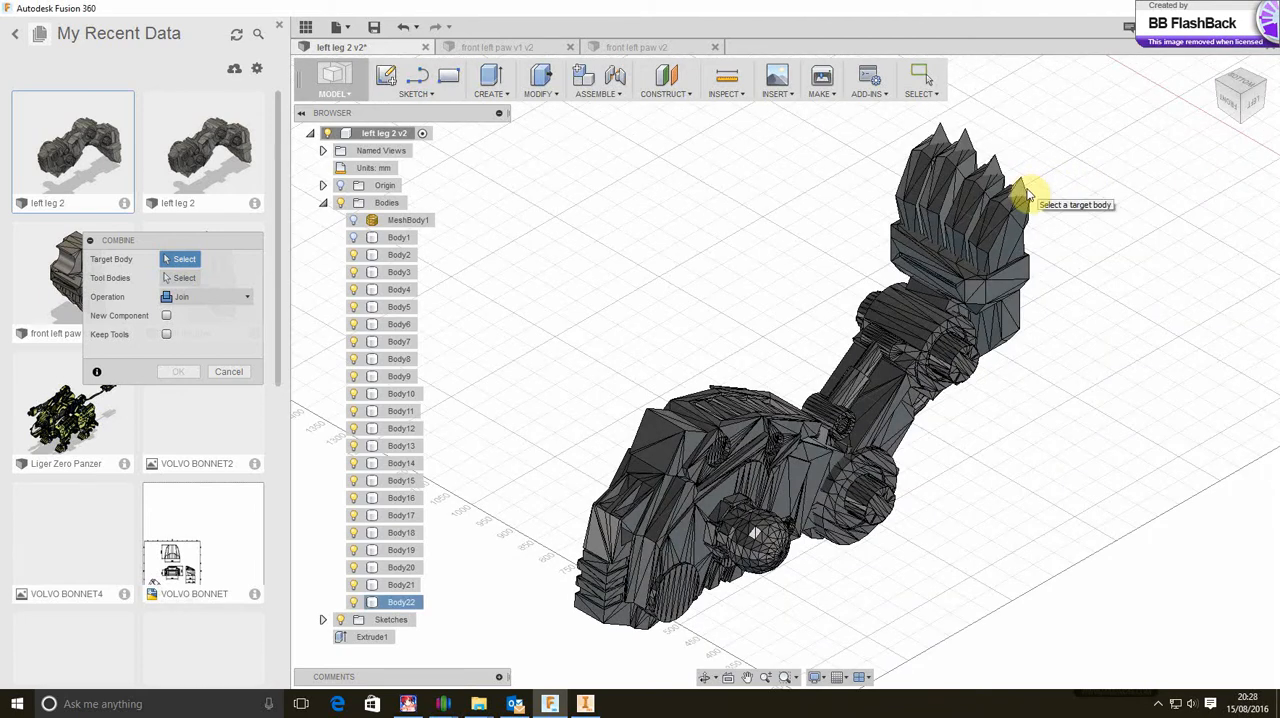
{"action": "left_click", "coordinate": [1025, 192]}
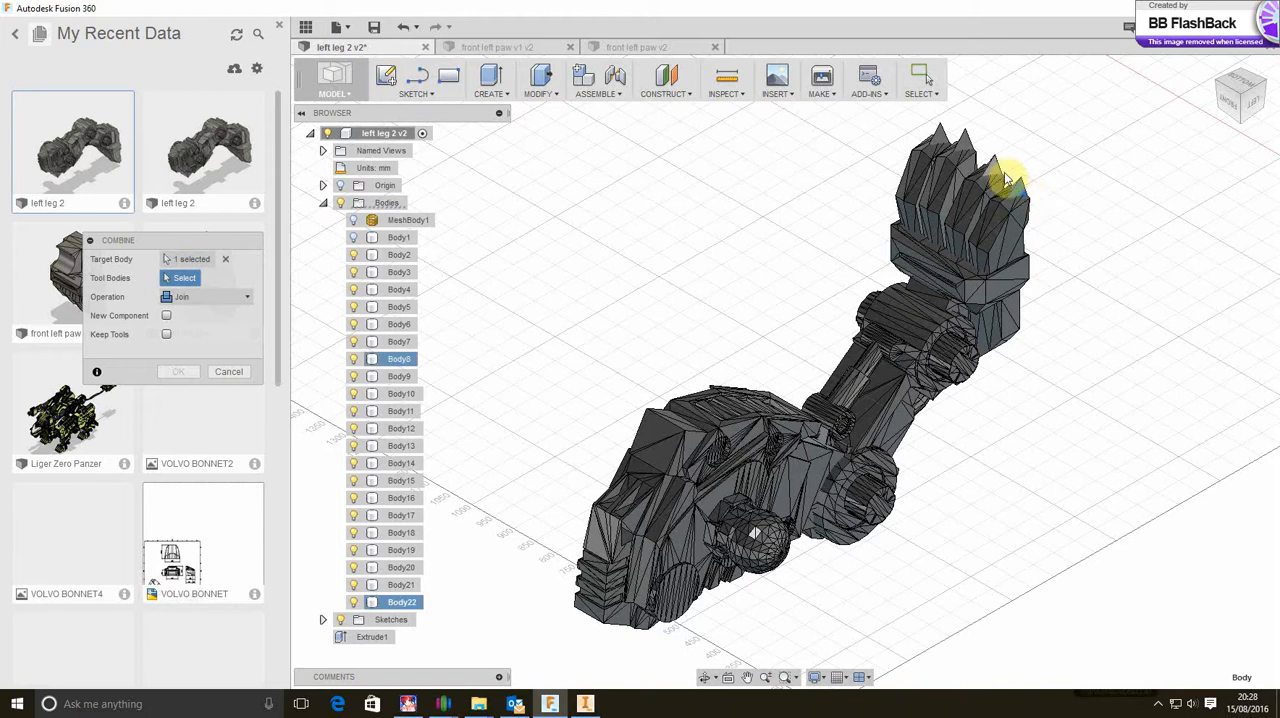
{"action": "left_click", "coordinate": [1004, 176]}
{"action": "left_click", "coordinate": [990, 160]}
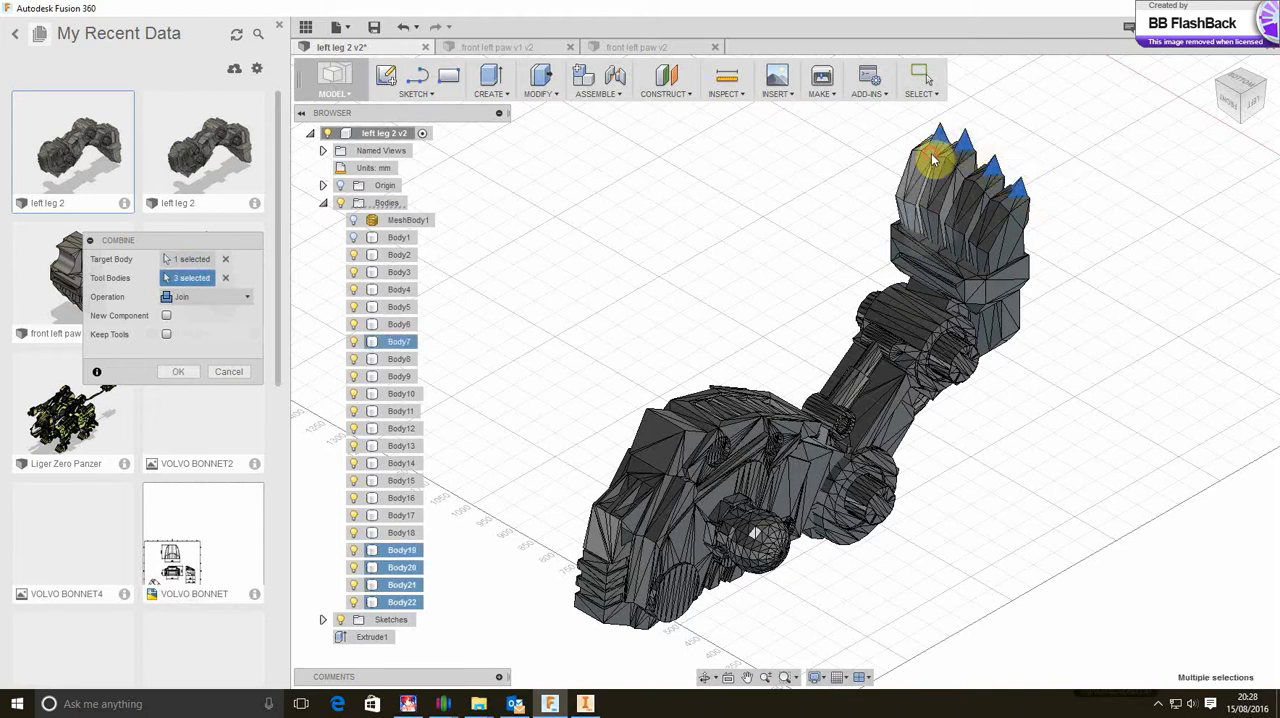
{"action": "left_click", "coordinate": [938, 175]}
{"action": "left_click", "coordinate": [945, 181]}
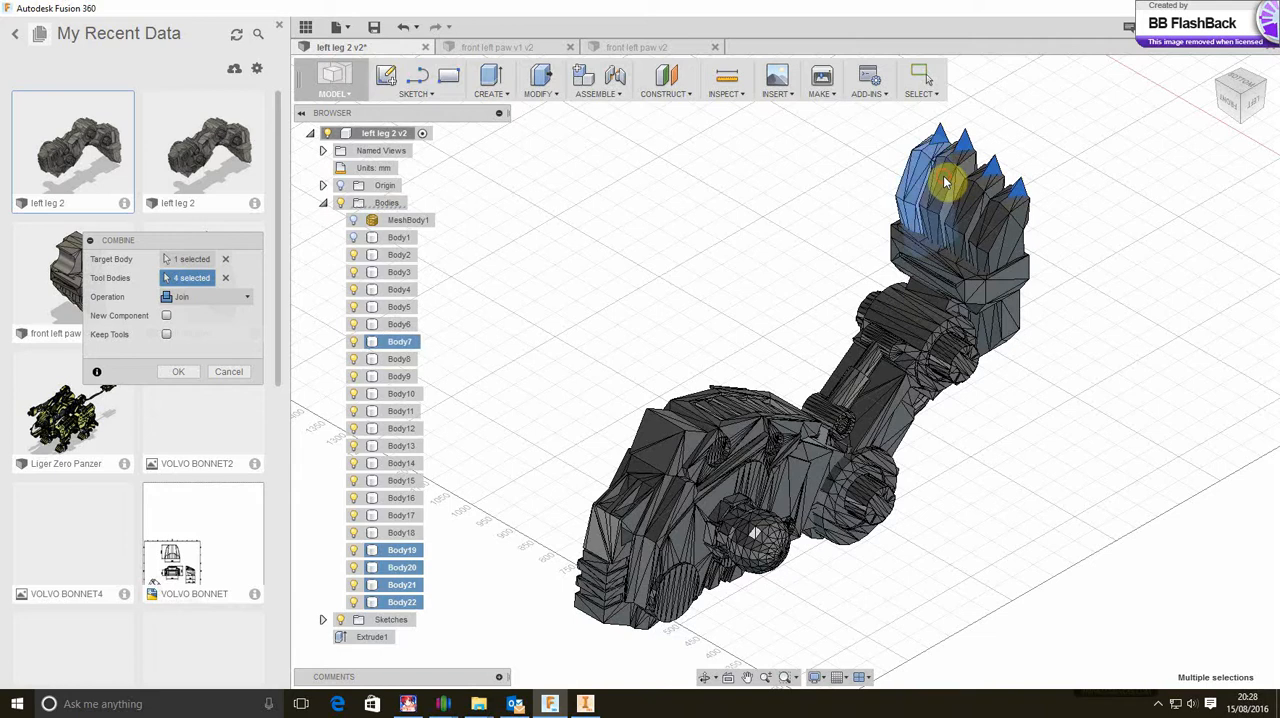
{"action": "left_click", "coordinate": [955, 180]}
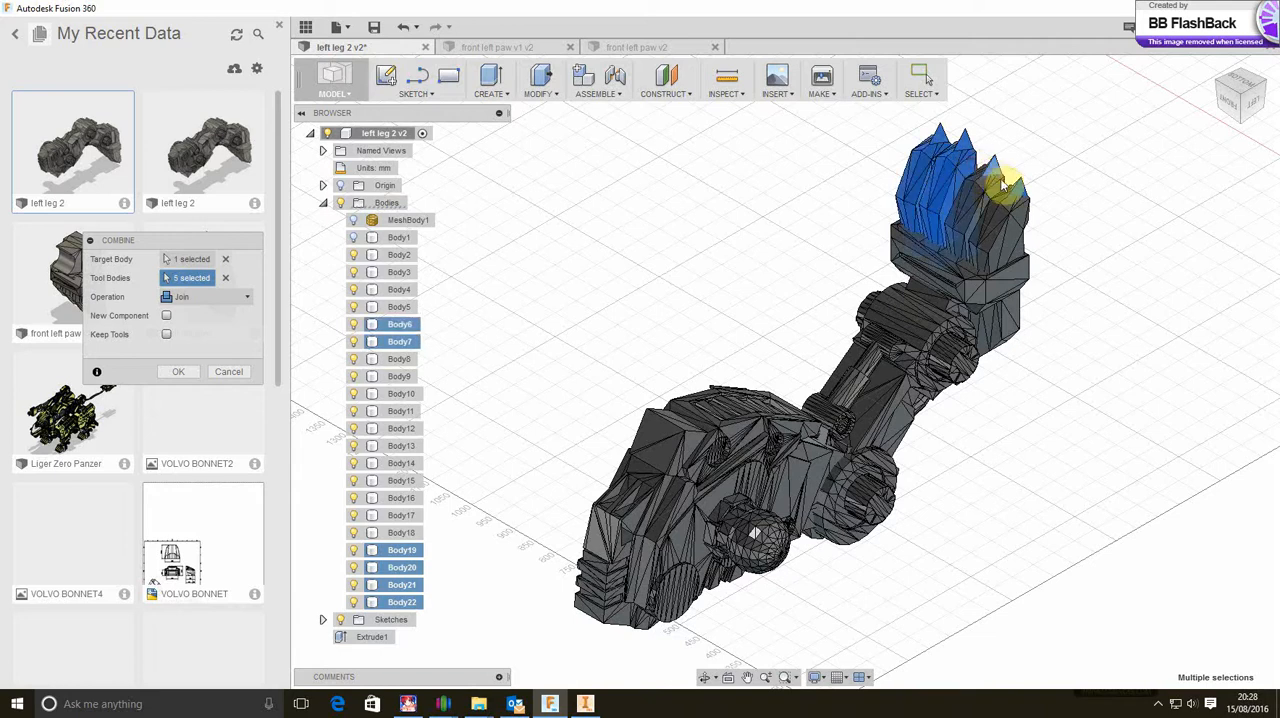
{"action": "left_click", "coordinate": [1006, 186]}
{"action": "left_click", "coordinate": [1025, 212]}
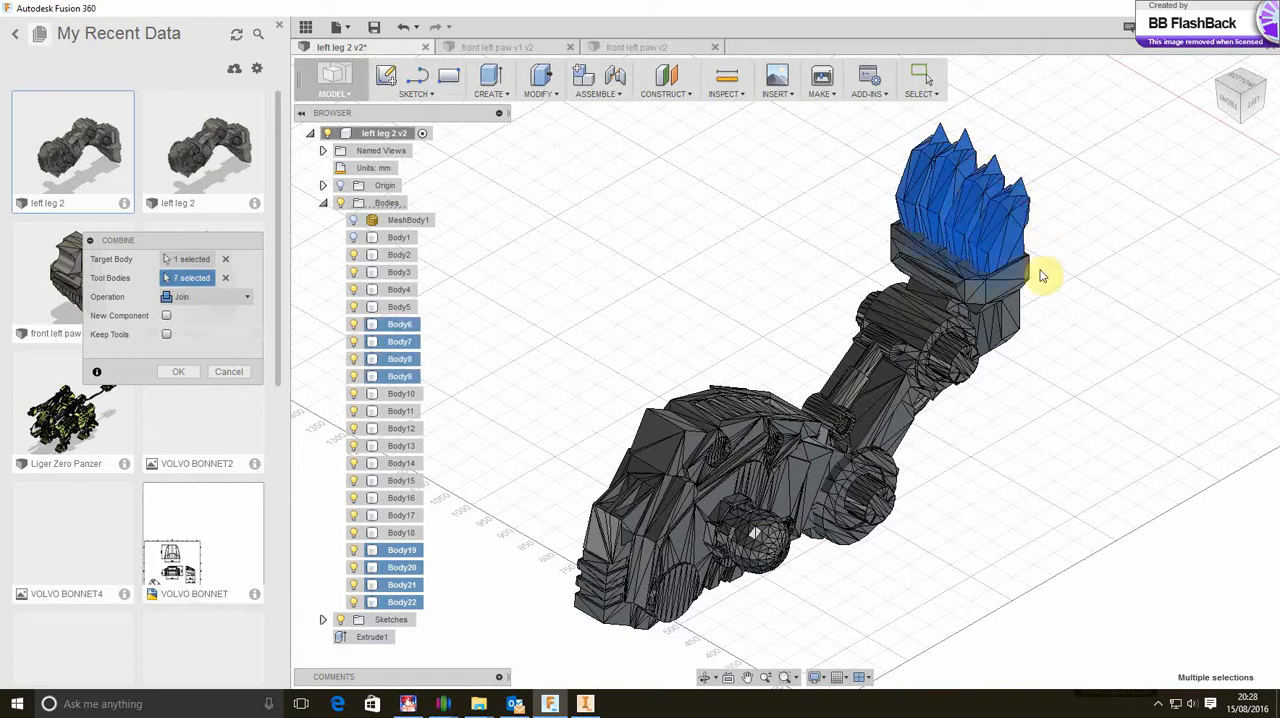
{"action": "left_click", "coordinate": [1036, 276]}
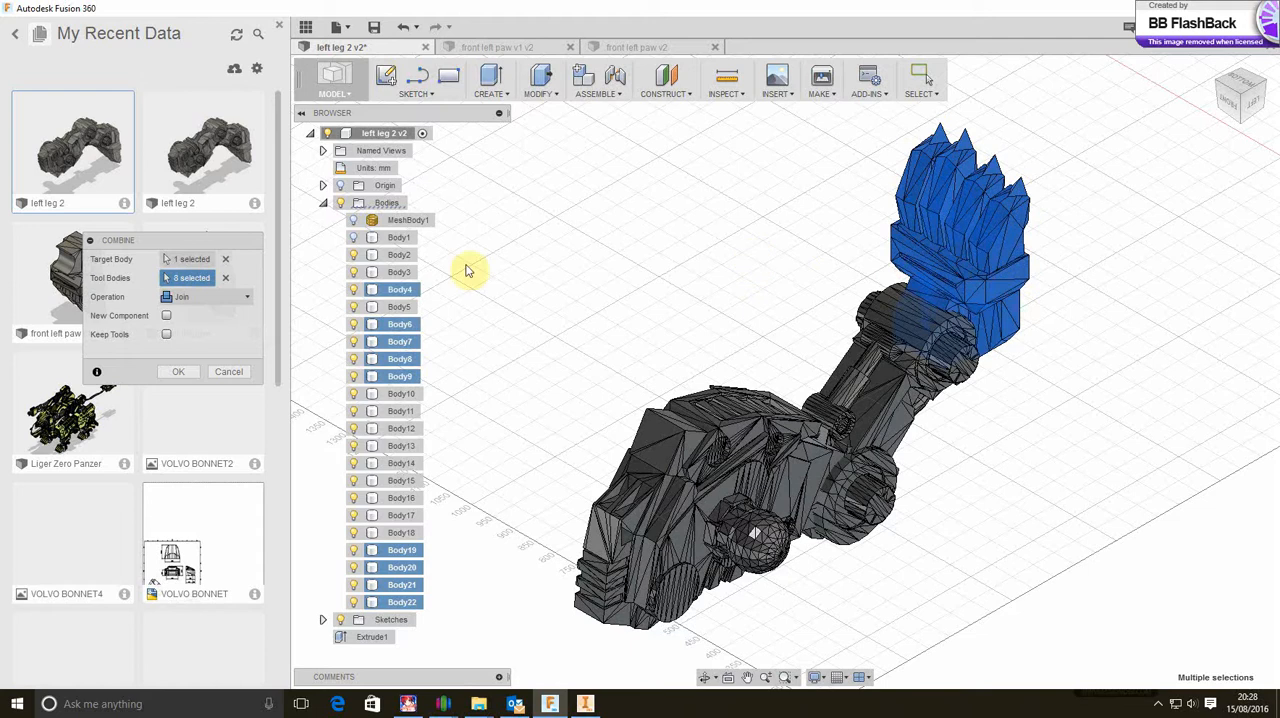
{"action": "left_click", "coordinate": [180, 372]}
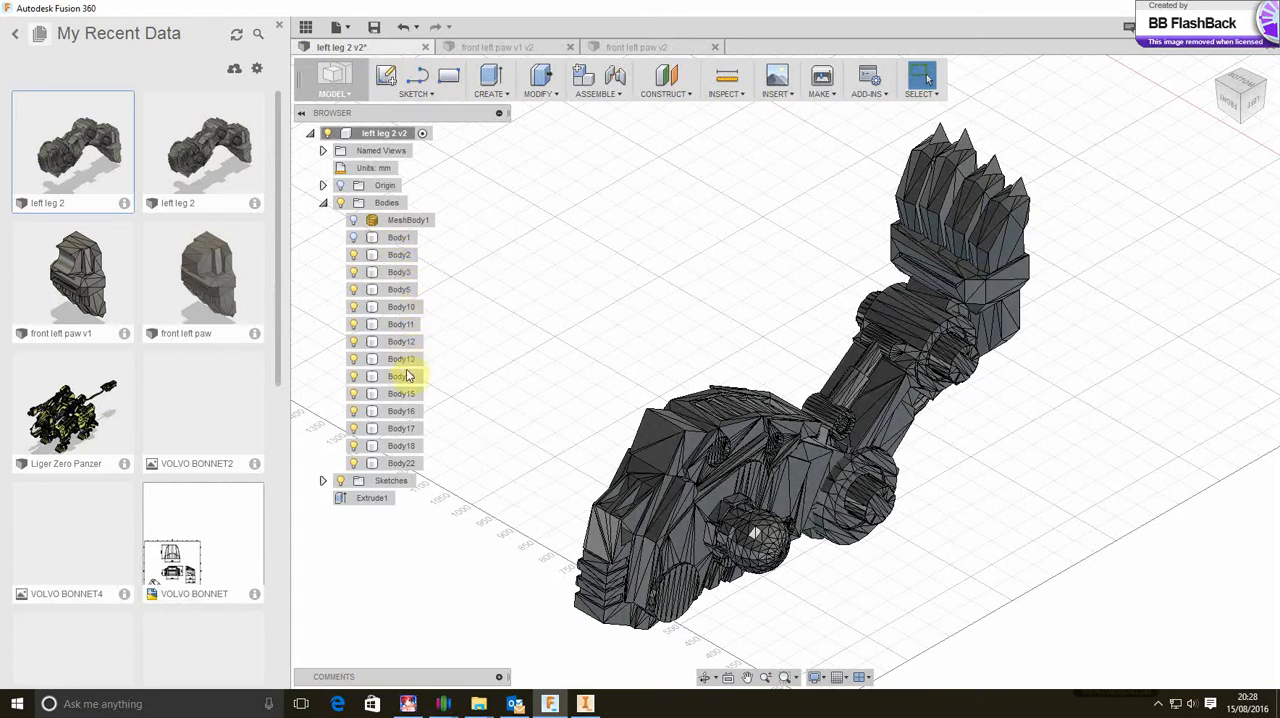
Hide Body2 through Body18, leaving only the combined paw body shown
{"action": "left_click", "coordinate": [413, 468]}
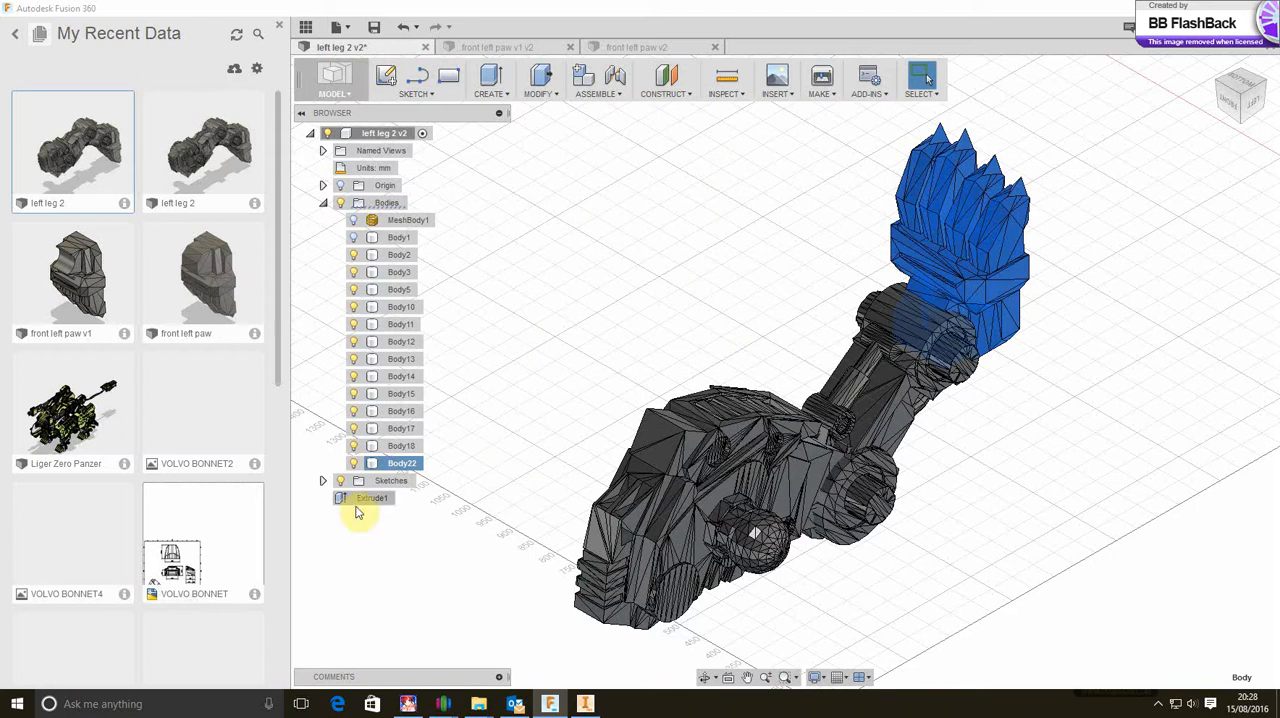
{"action": "left_click", "coordinate": [360, 450], "text": "ctrl"}
{"action": "left_click", "coordinate": [360, 450], "text": "ctrl"}
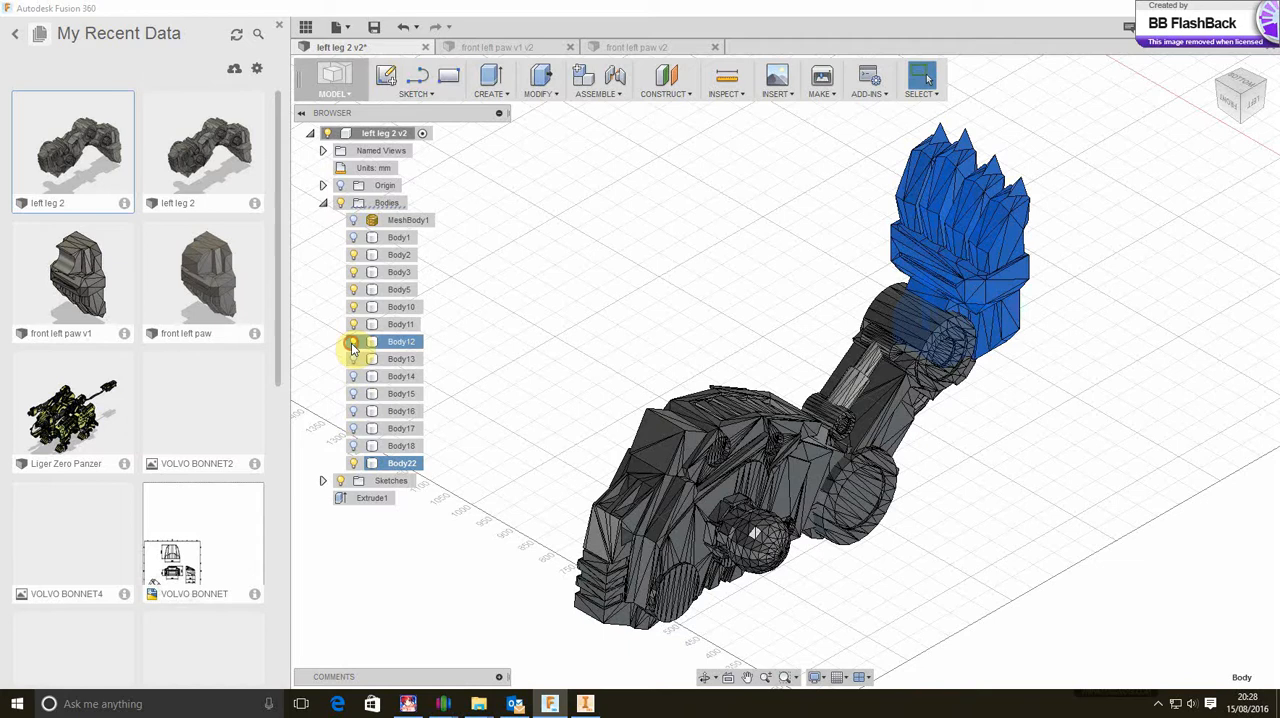
{"action": "left_click", "coordinate": [356, 307], "text": "ctrl"}
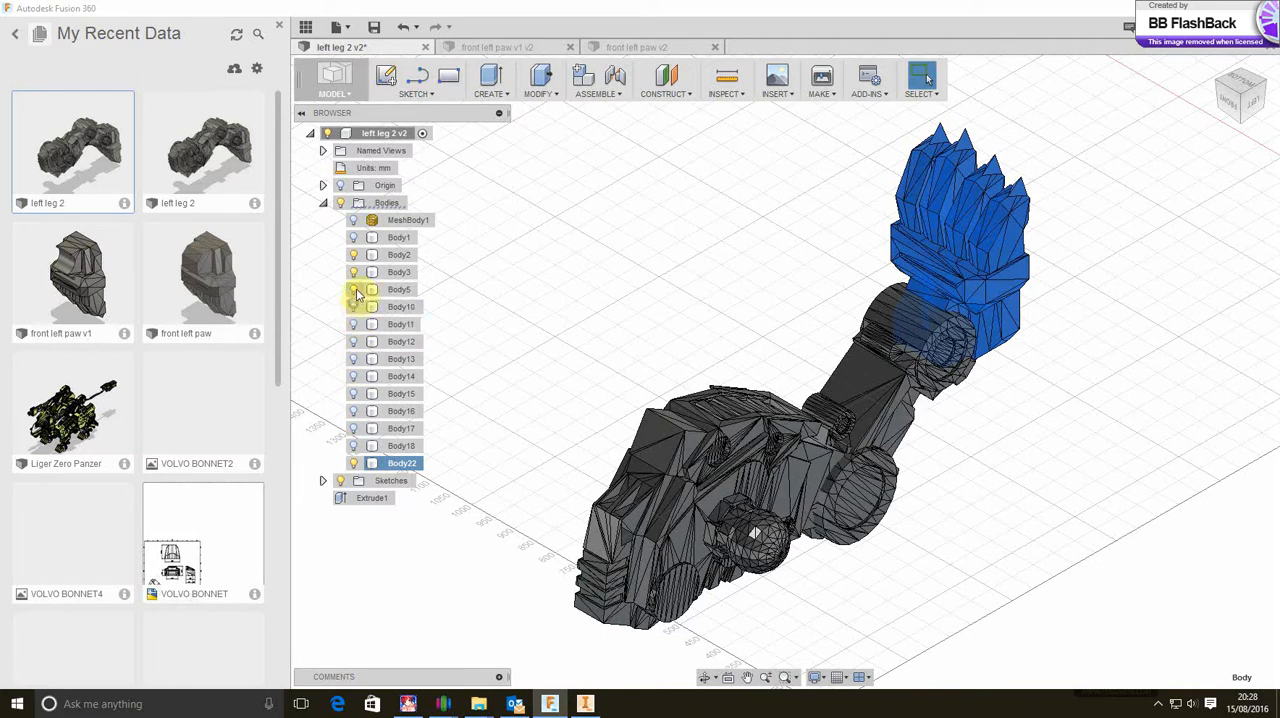
{"action": "left_click", "coordinate": [355, 290]}
{"action": "left_click", "coordinate": [354, 273]}
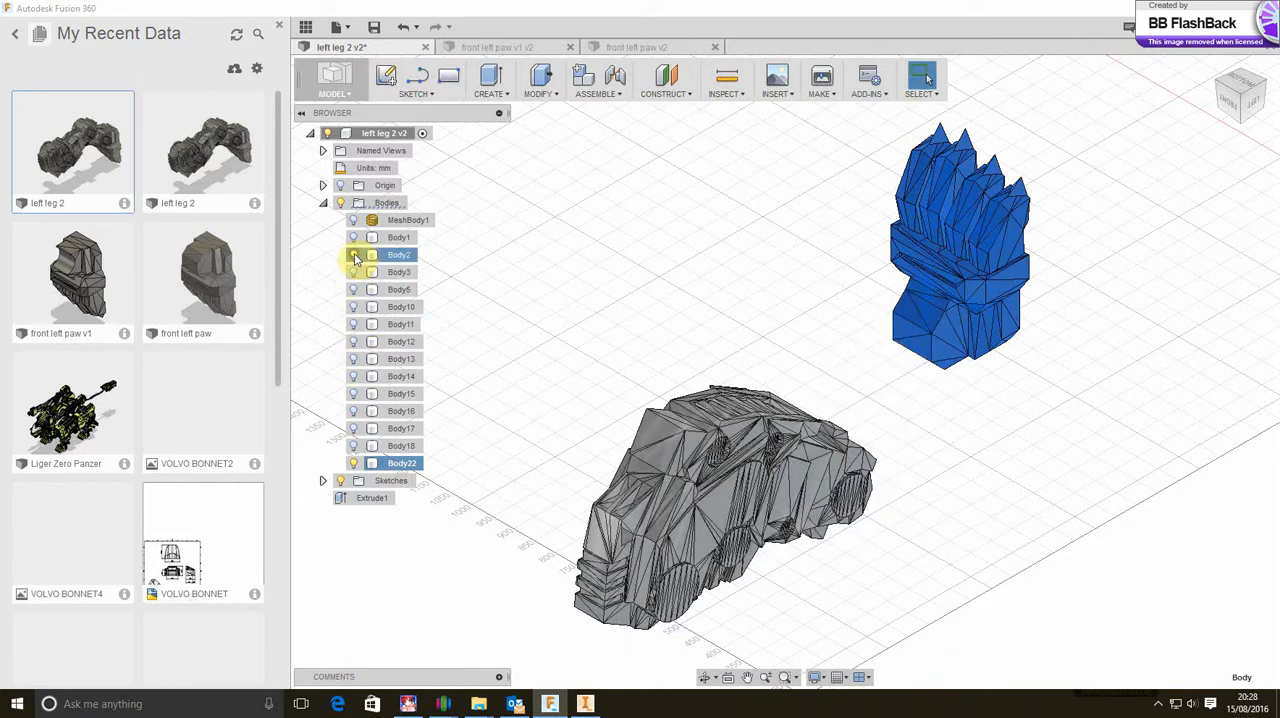
{"action": "left_click", "coordinate": [355, 256]}
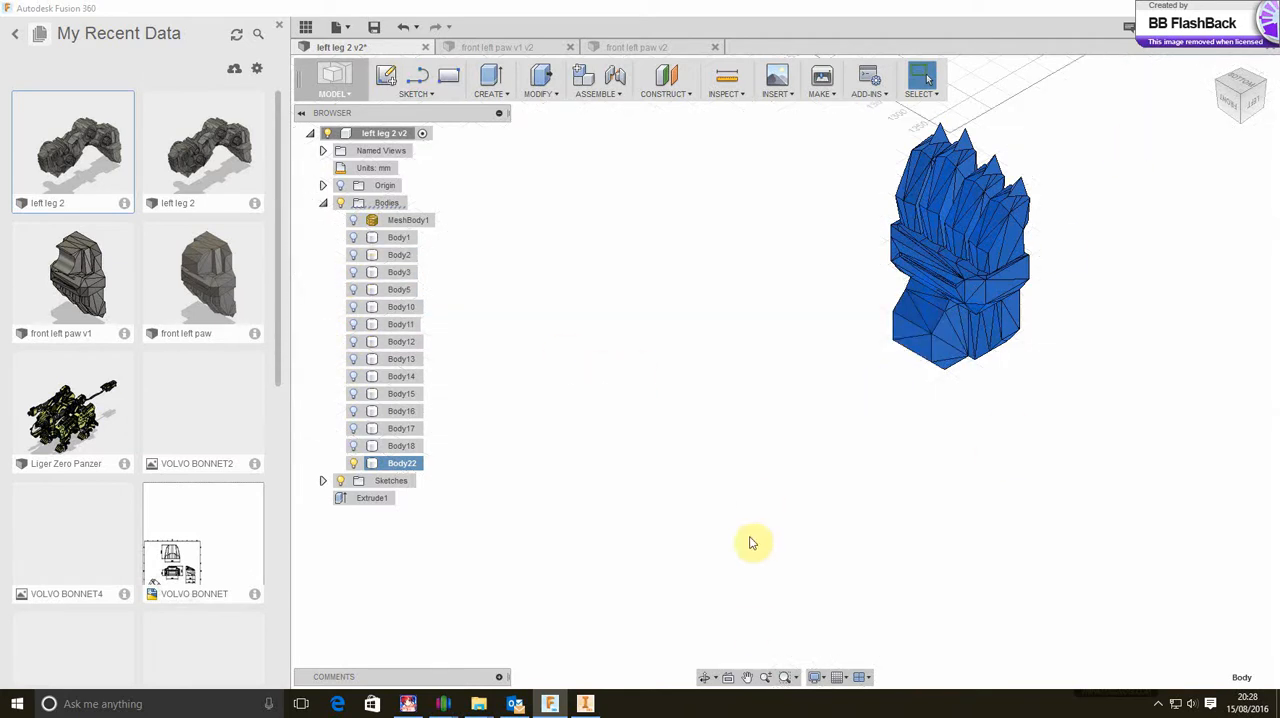
Construct a midplane between two opposite side faces of the paw base
{"action": "left_click", "coordinate": [708, 679]}
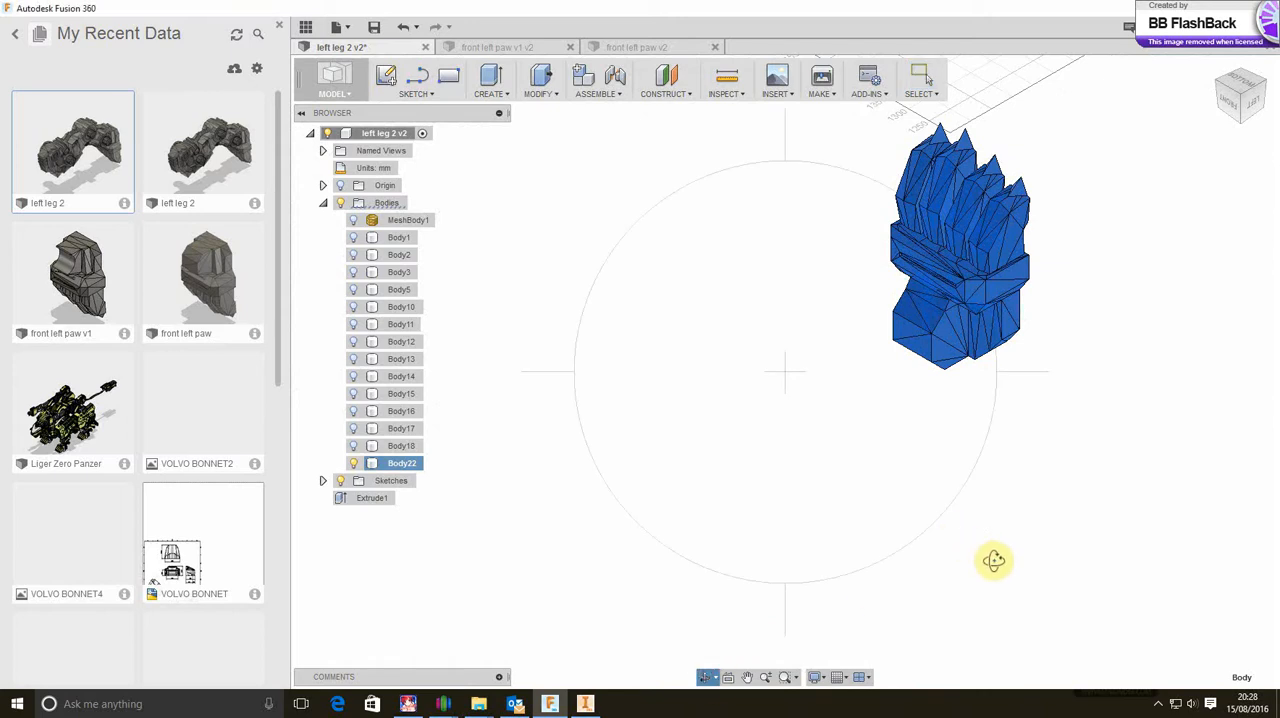
{"action": "left_click_drag", "start_coordinate": [991, 557], "coordinate": [988, 505]}
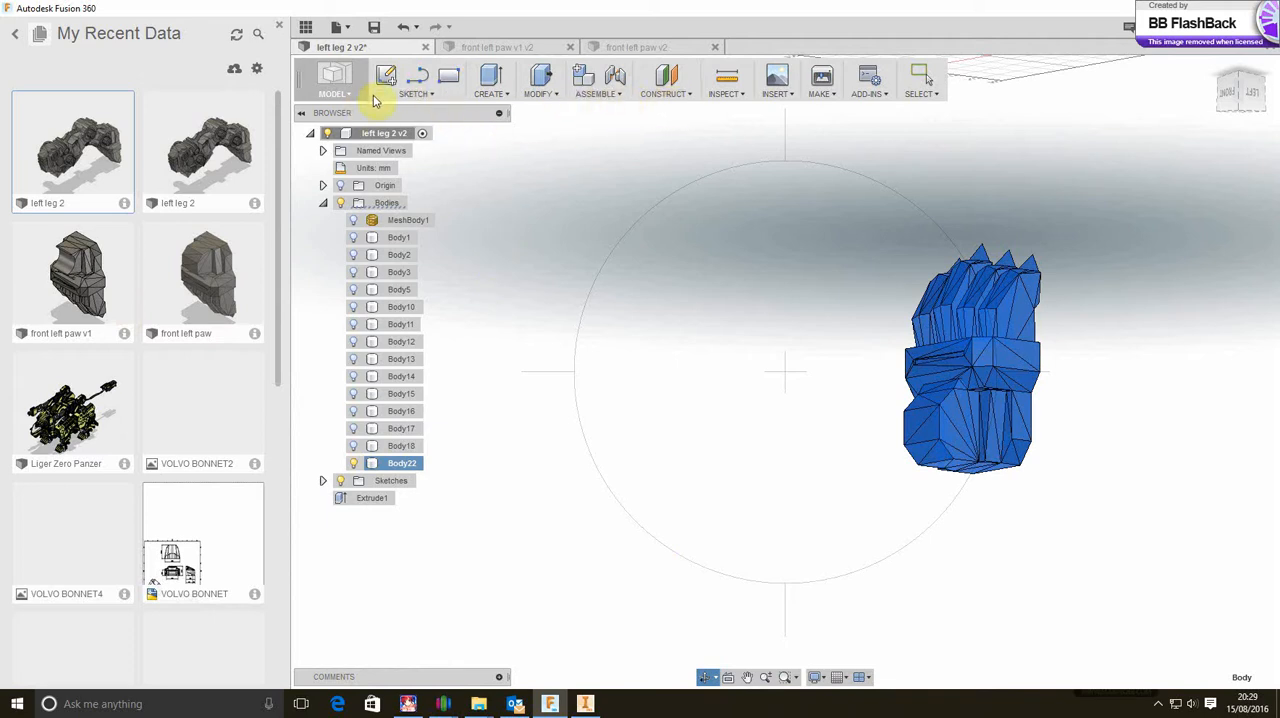
{"action": "left_click", "coordinate": [685, 96]}
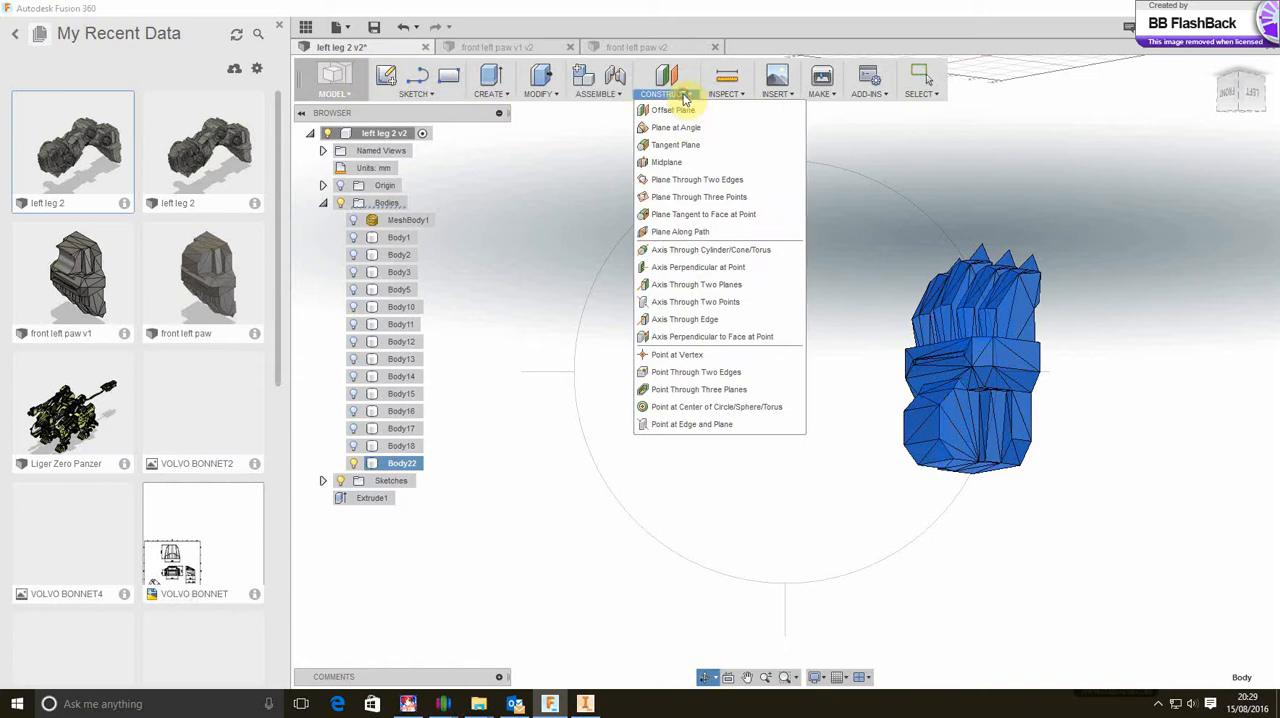
{"action": "left_click", "coordinate": [672, 162]}
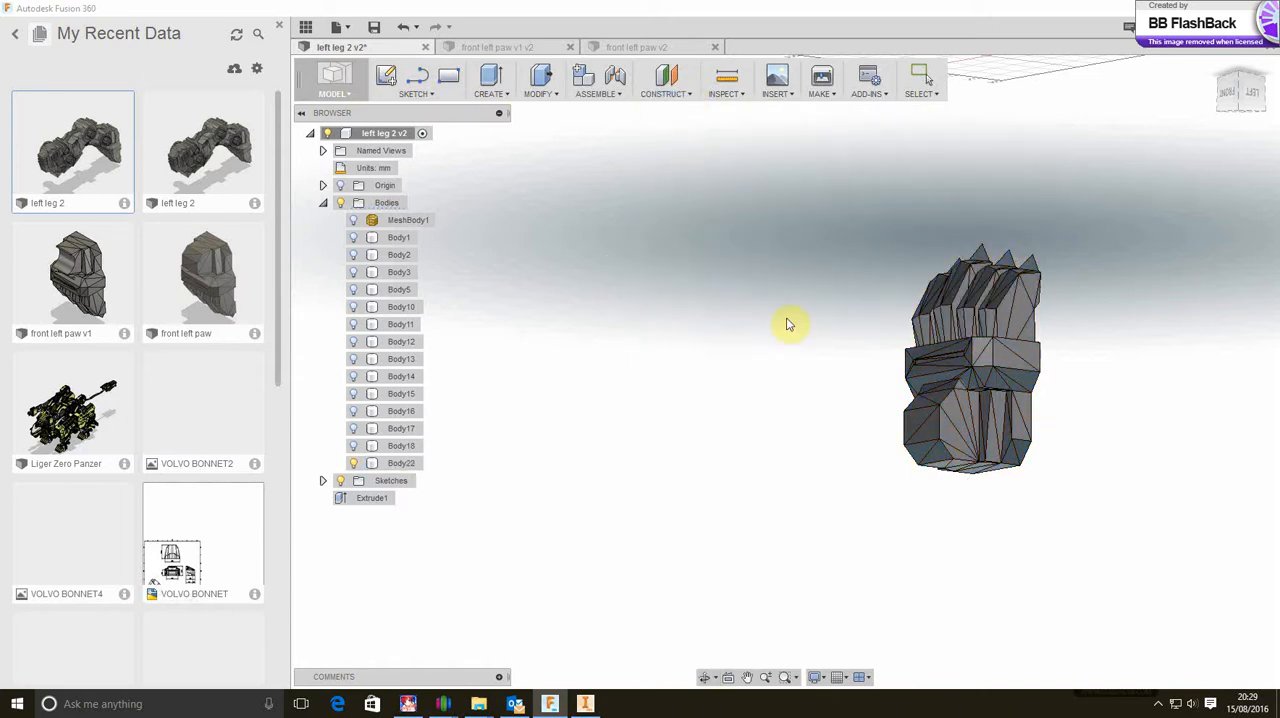
{"action": "left_click", "coordinate": [958, 438]}
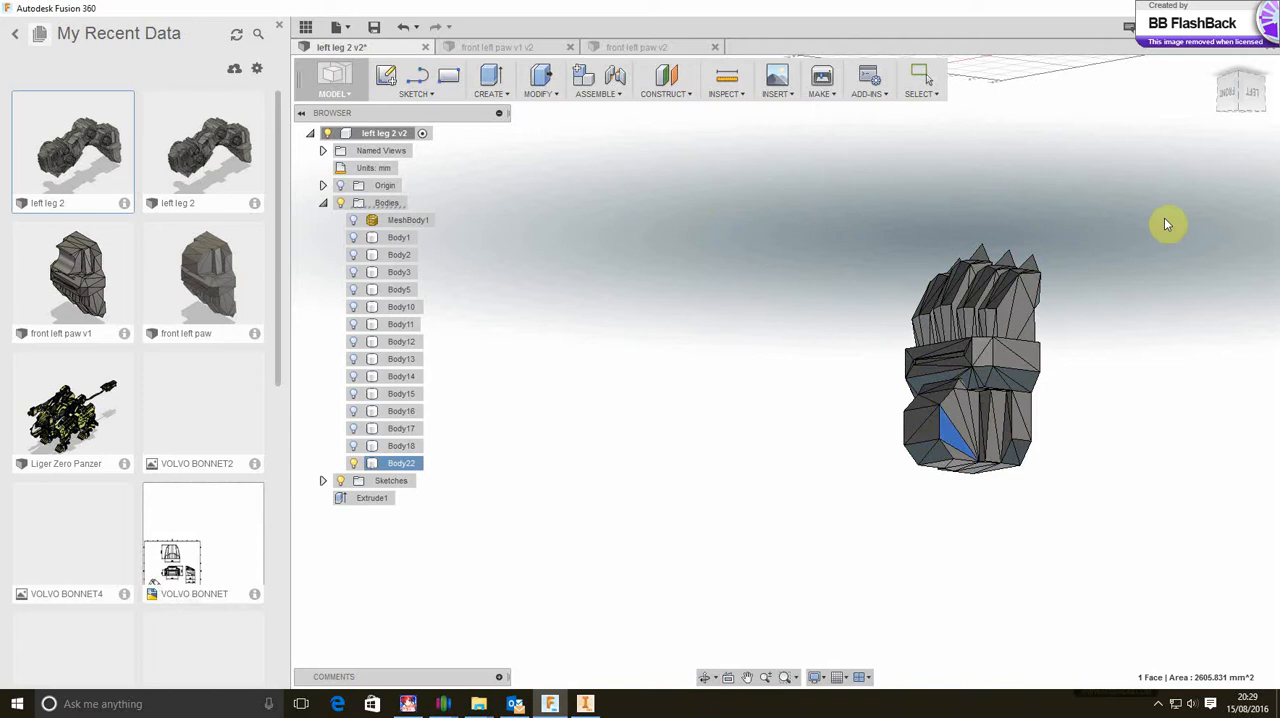
{"action": "left_click", "coordinate": [1218, 113]}
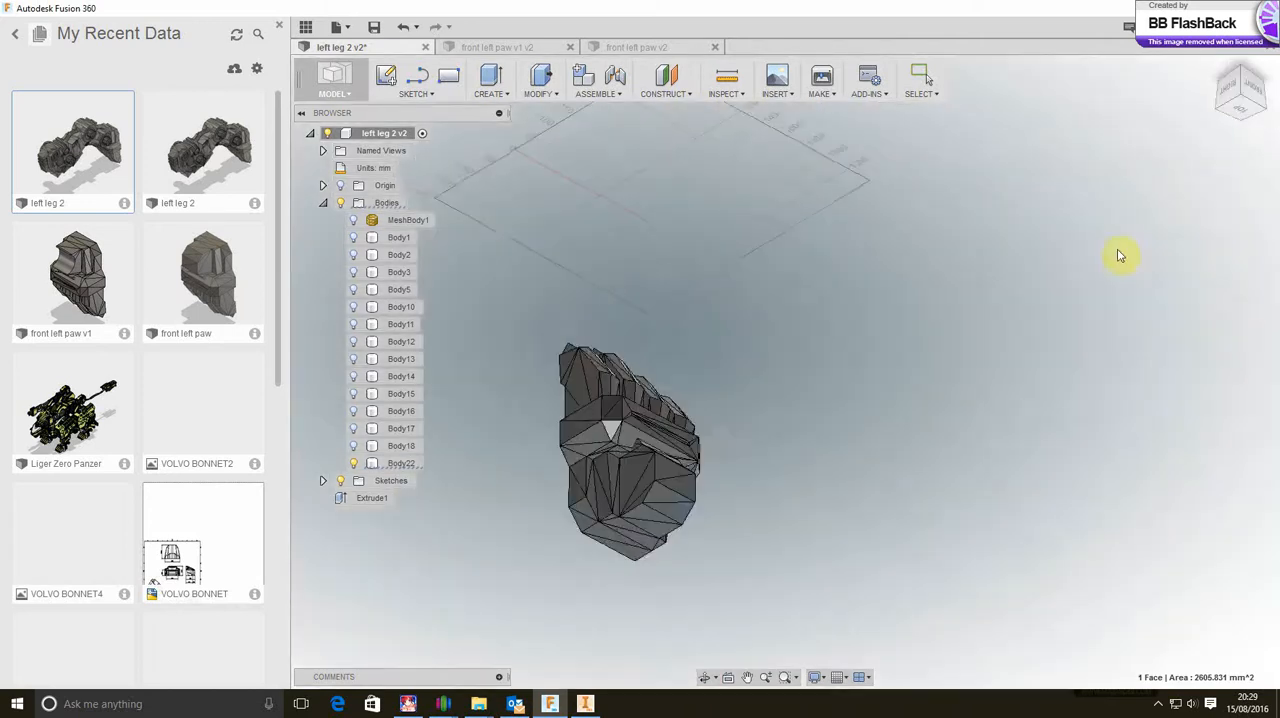
{"action": "left_click", "coordinate": [640, 503]}
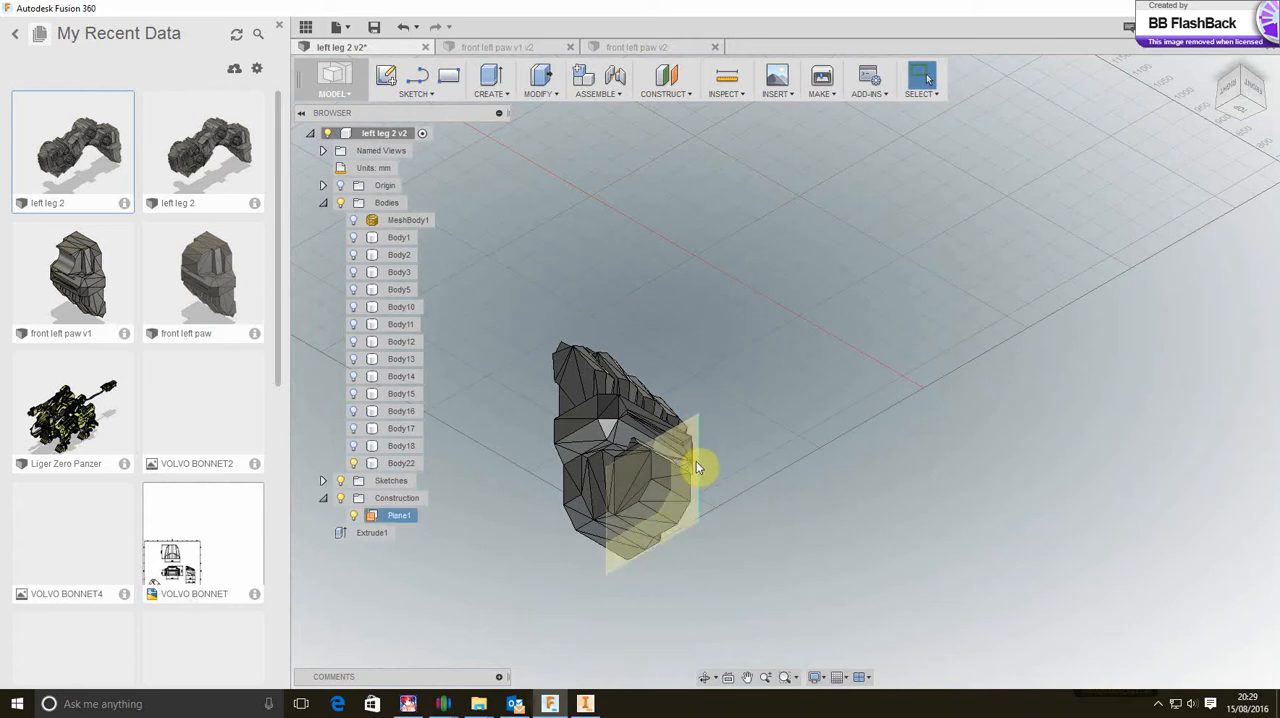
Sketch a center-diameter circle about 75 mm across on the new midplane, over the rear part of the paw base
{"action": "left_click", "coordinate": [388, 77]}
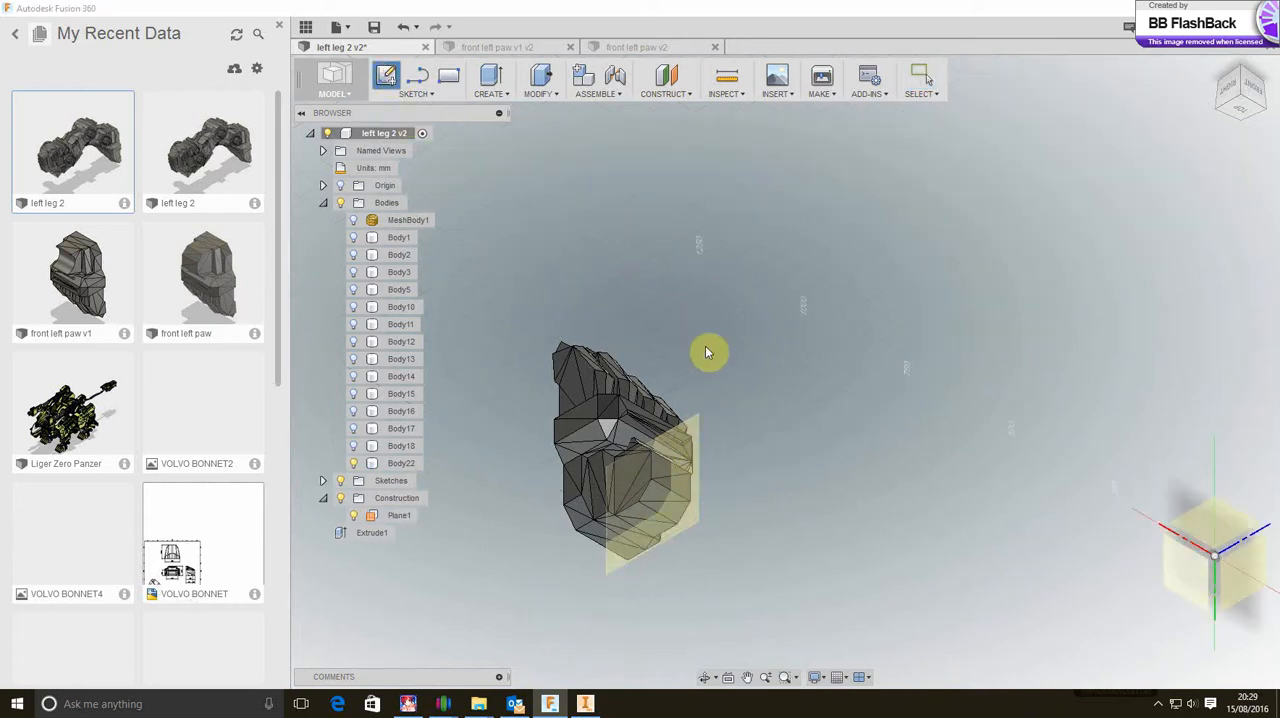
{"action": "left_click", "coordinate": [698, 522]}
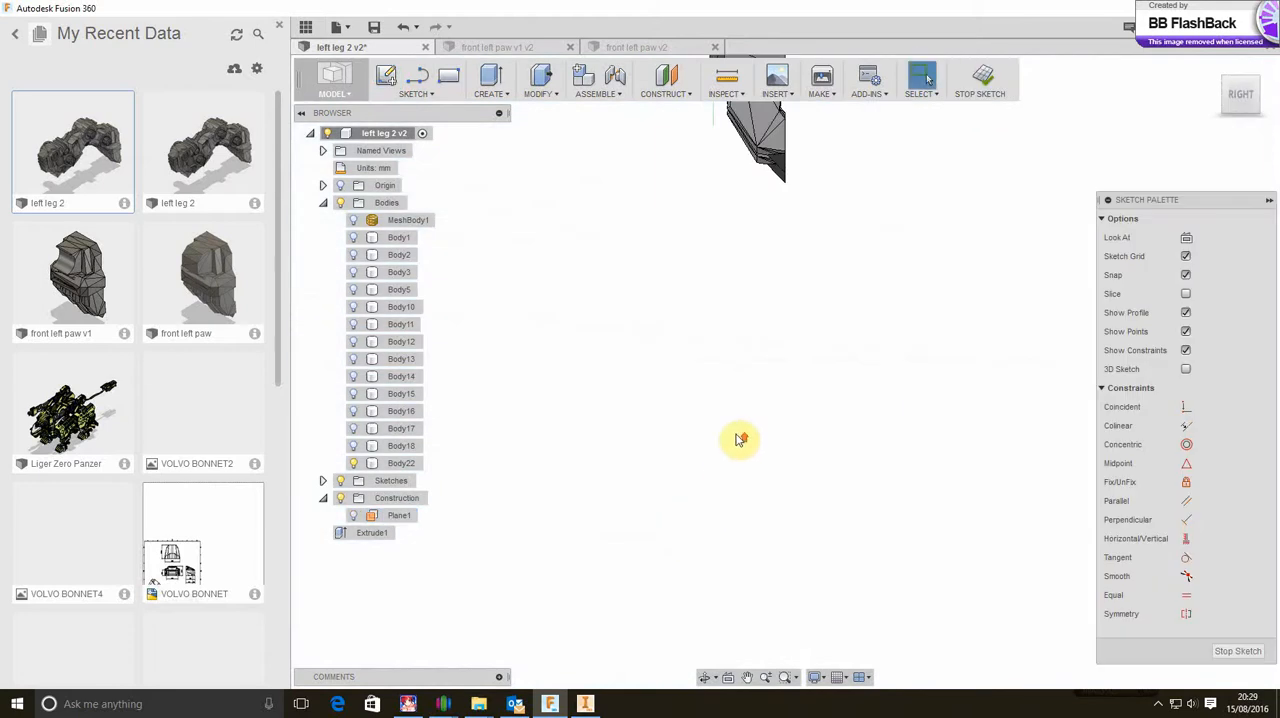
{"action": "scroll", "coordinate": [736, 216], "scroll_direction": "up", "scroll_amount": 5}
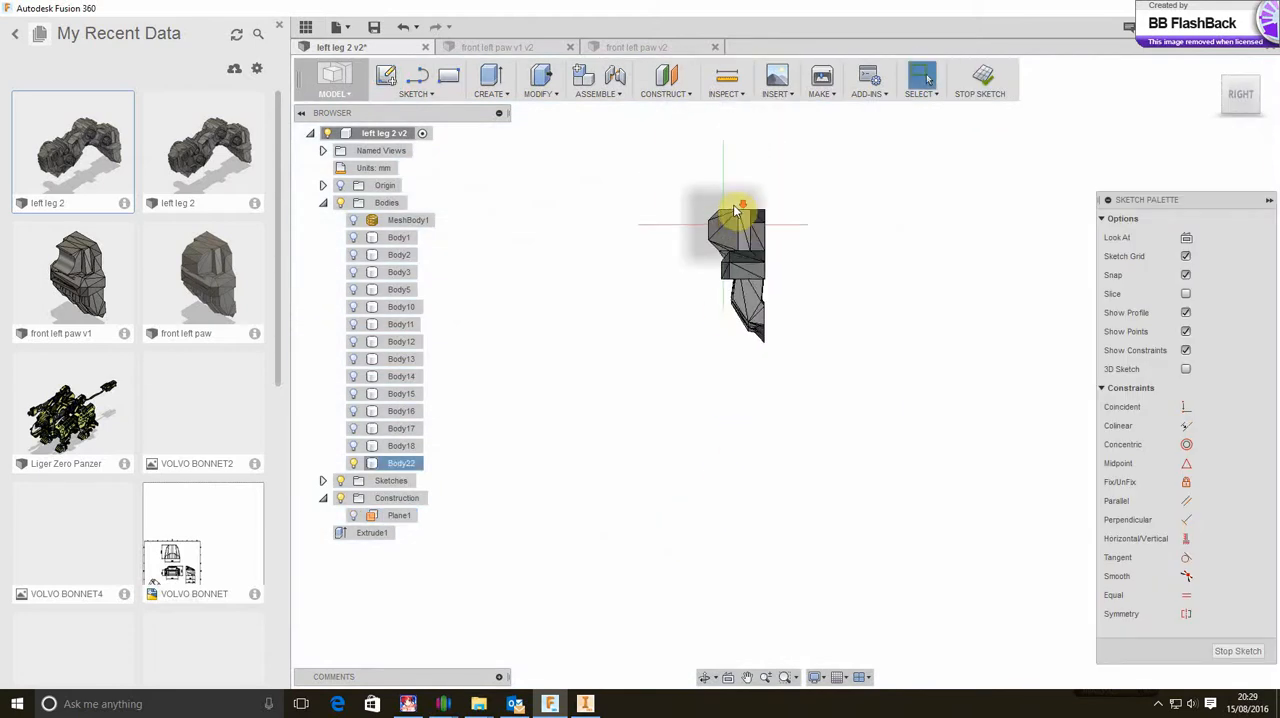
{"action": "scroll", "coordinate": [728, 222], "scroll_direction": "up", "scroll_amount": 2}
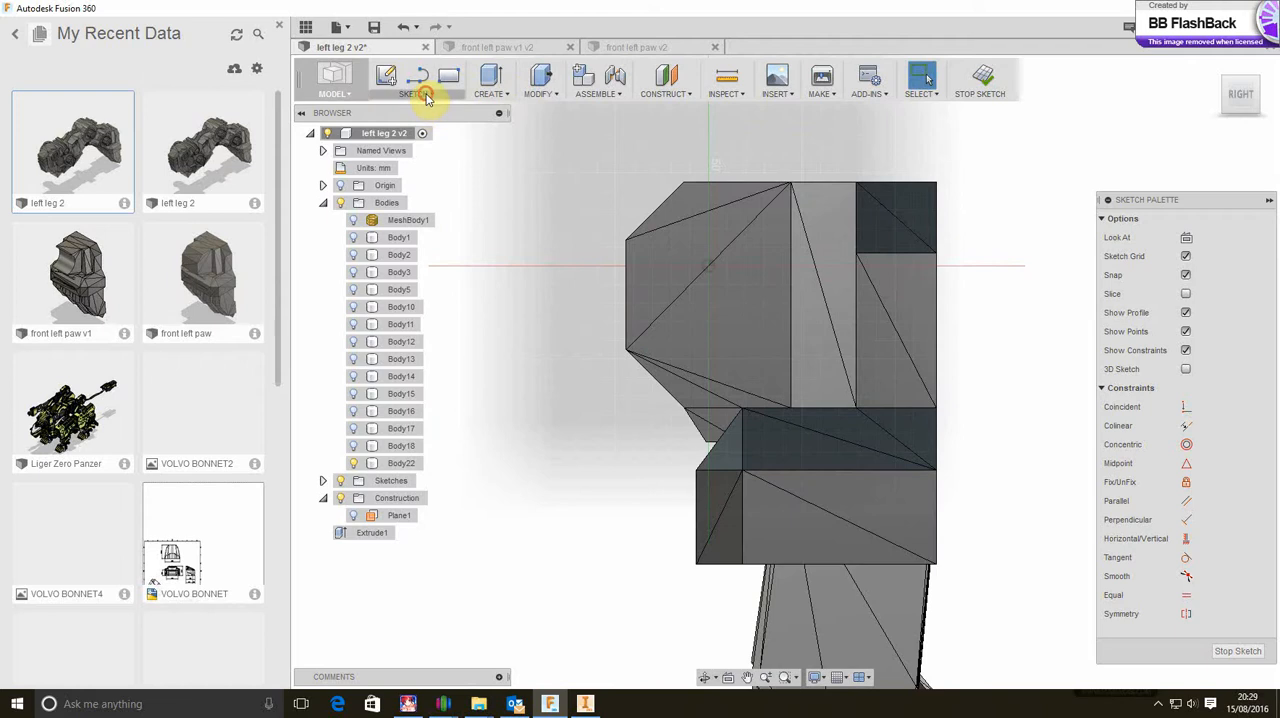
{"action": "left_click", "coordinate": [423, 93]}
{"action": "mouse_move", "coordinate": [420, 170]}
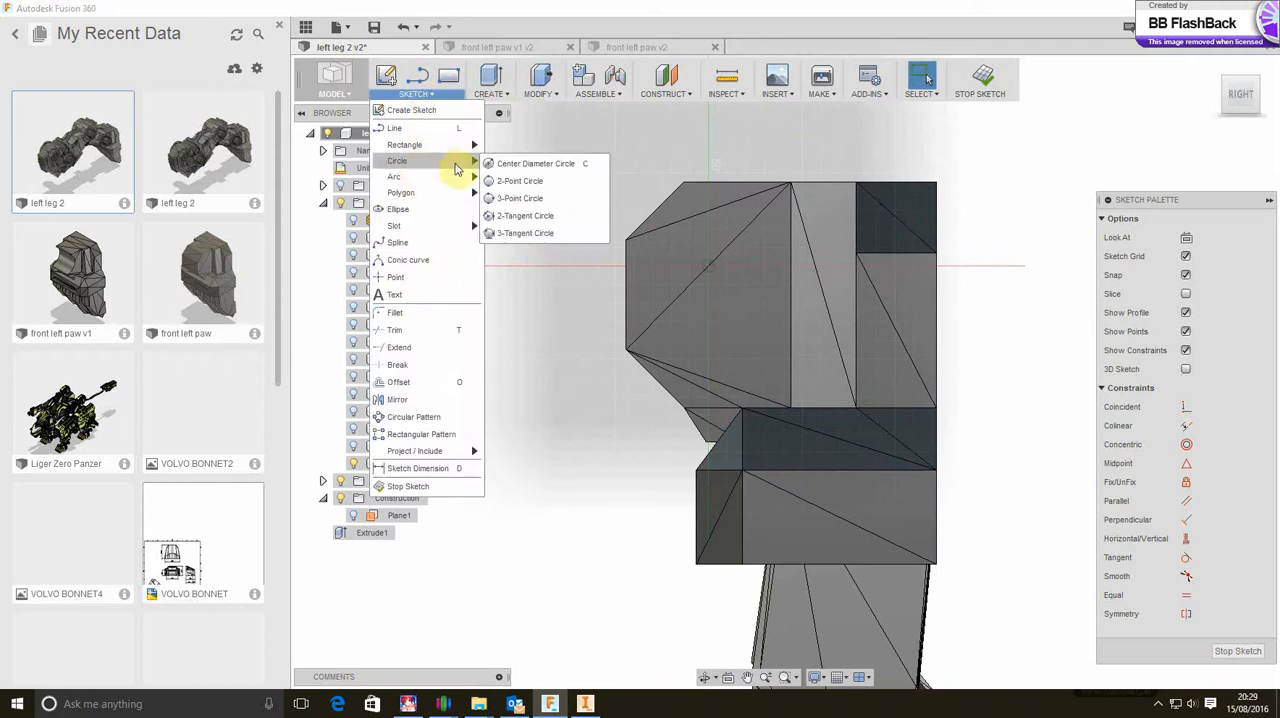
{"action": "left_click", "coordinate": [512, 167]}
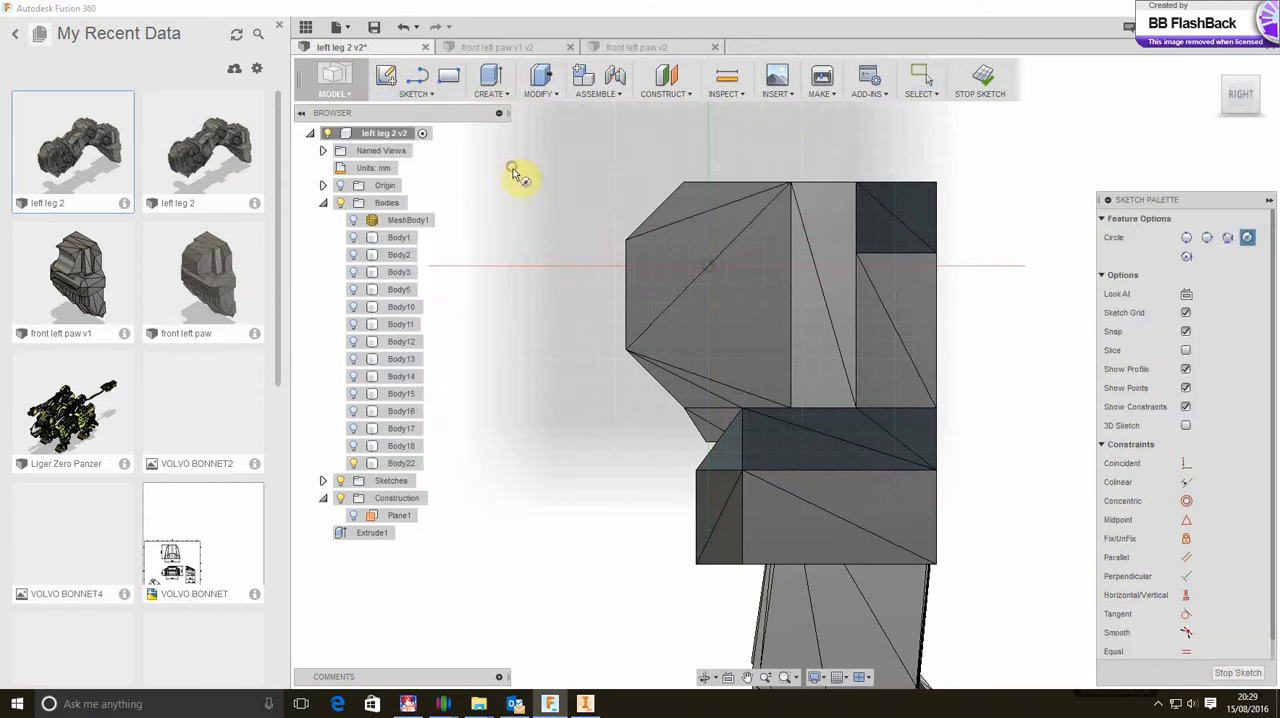
{"action": "left_click", "coordinate": [708, 266]}
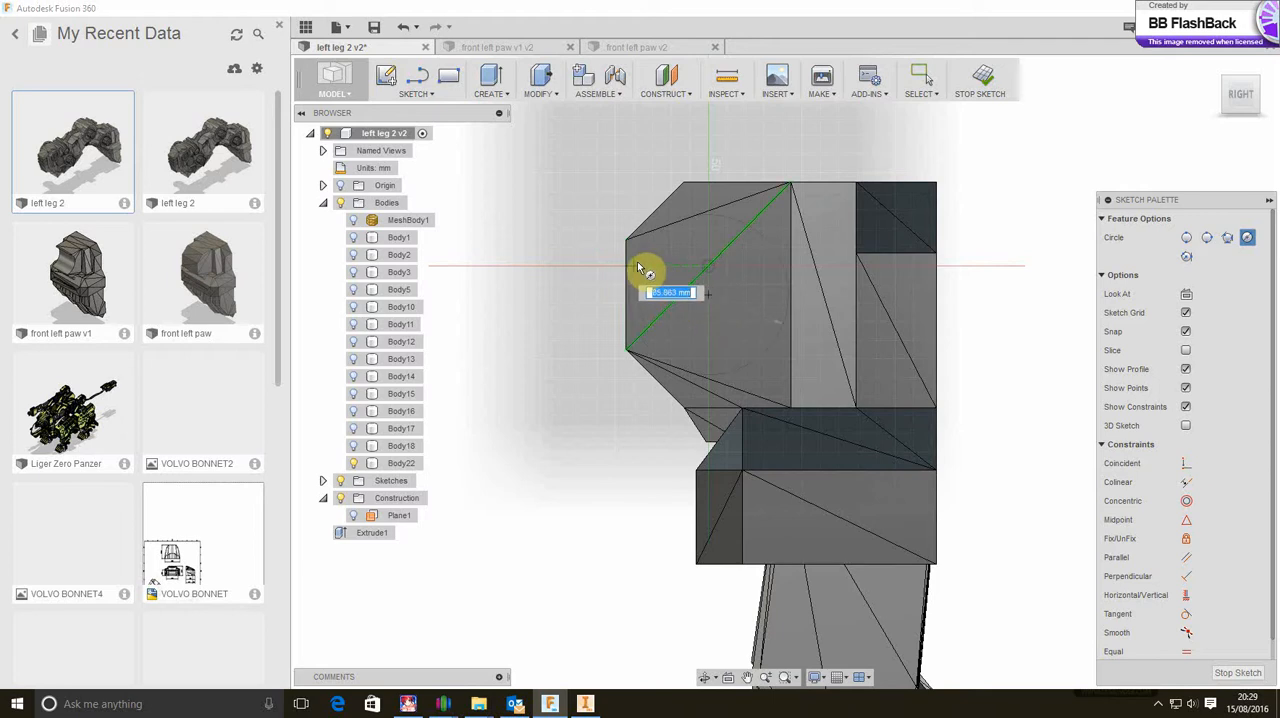
{"action": "left_click", "coordinate": [648, 271]}
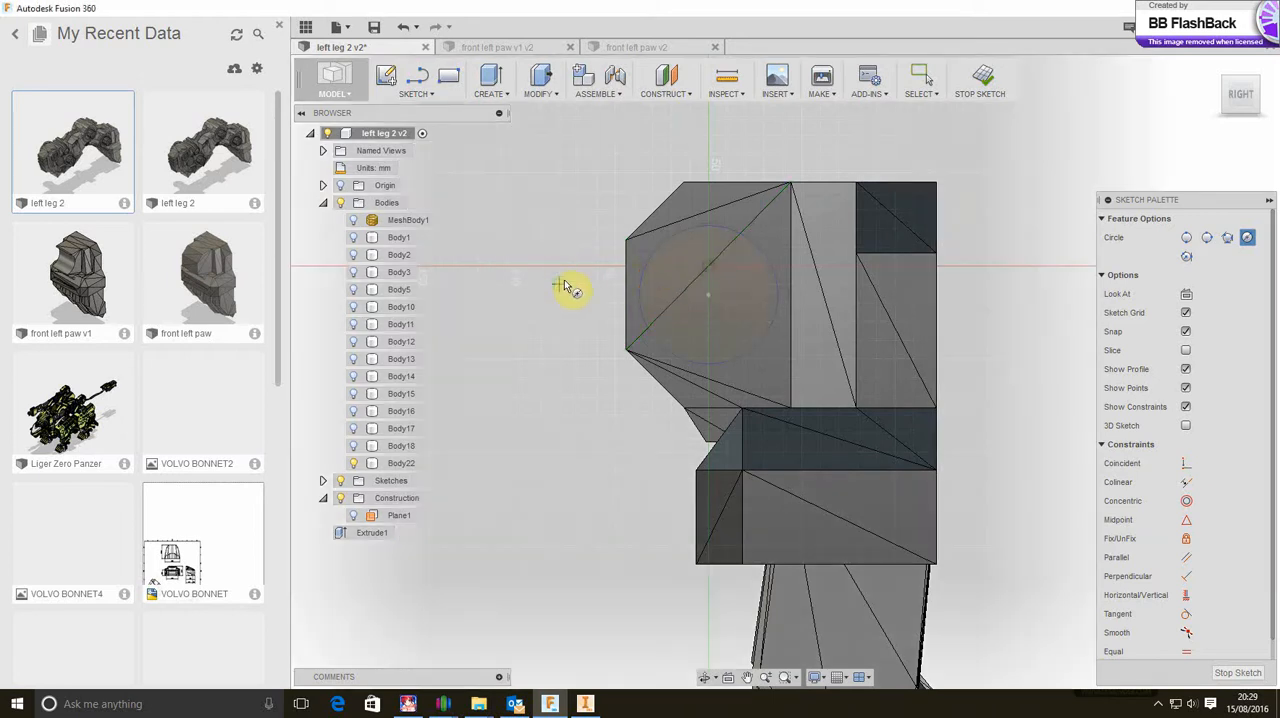
{"action": "right_click", "coordinate": [561, 285]}
{"action": "left_click", "coordinate": [612, 282]}
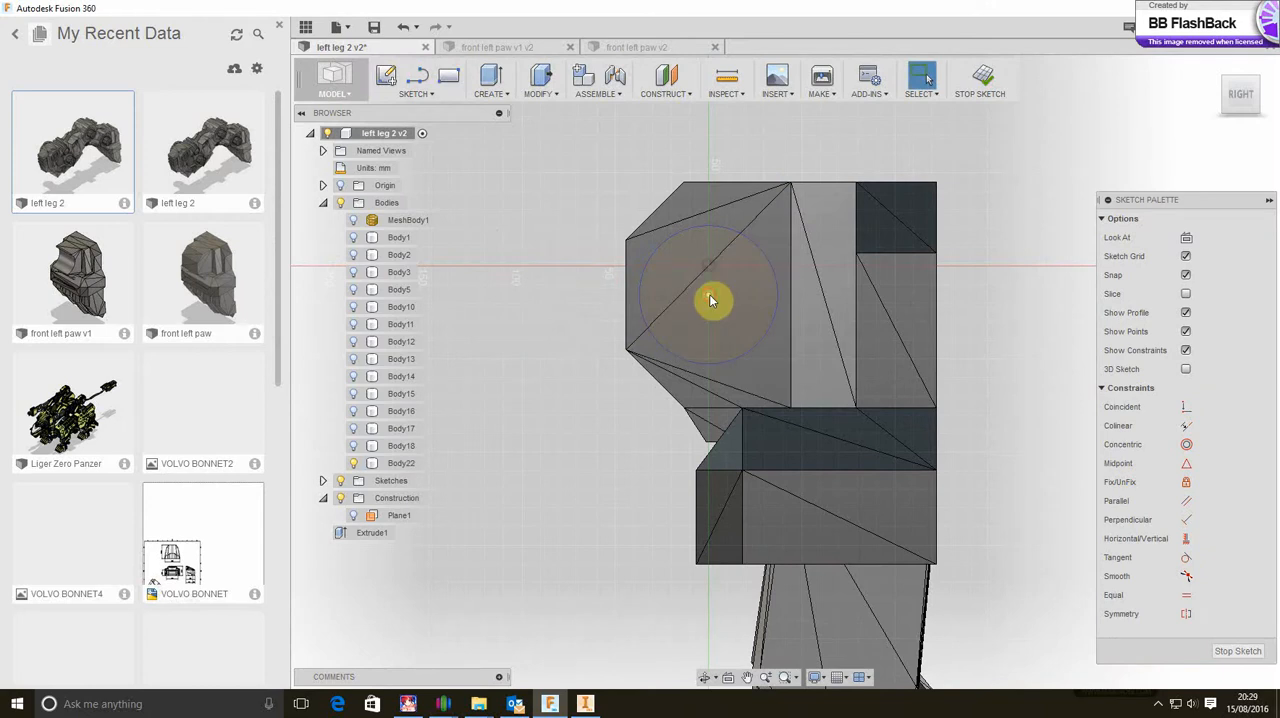
Move the circle's center point by about -29.9 mm in X and 5.4 mm in Y, so the circle overlaps the paw's outer edge
{"action": "right_click", "coordinate": [709, 294]}
{"action": "left_click", "coordinate": [679, 318]}
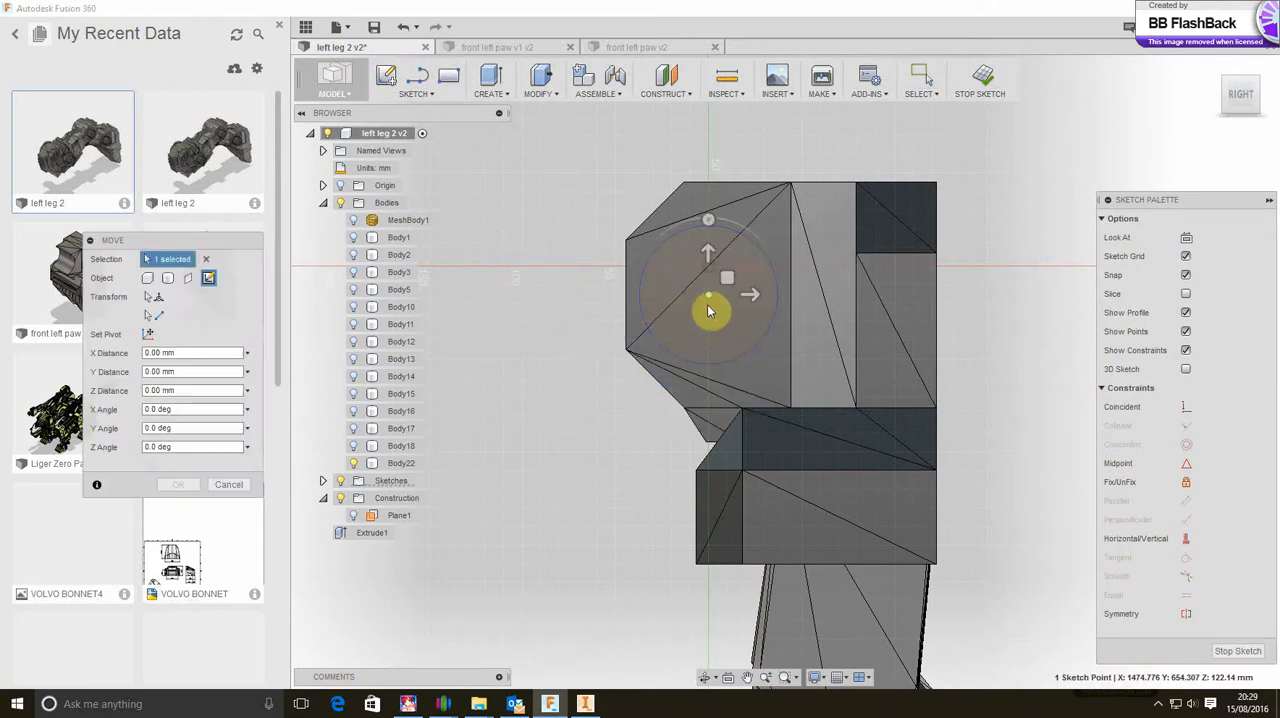
{"action": "left_click_drag", "start_coordinate": [708, 294], "coordinate": [655, 285]}
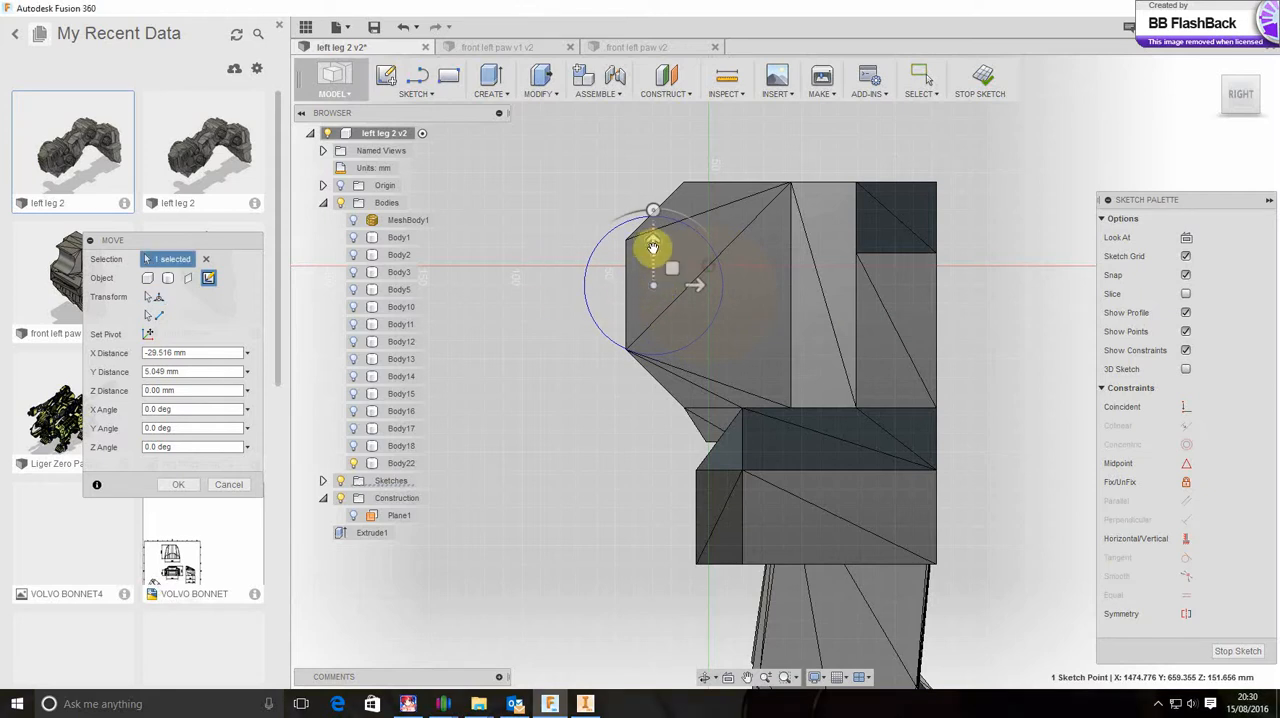
{"action": "left_click_drag", "start_coordinate": [654, 284], "coordinate": [653, 284]}
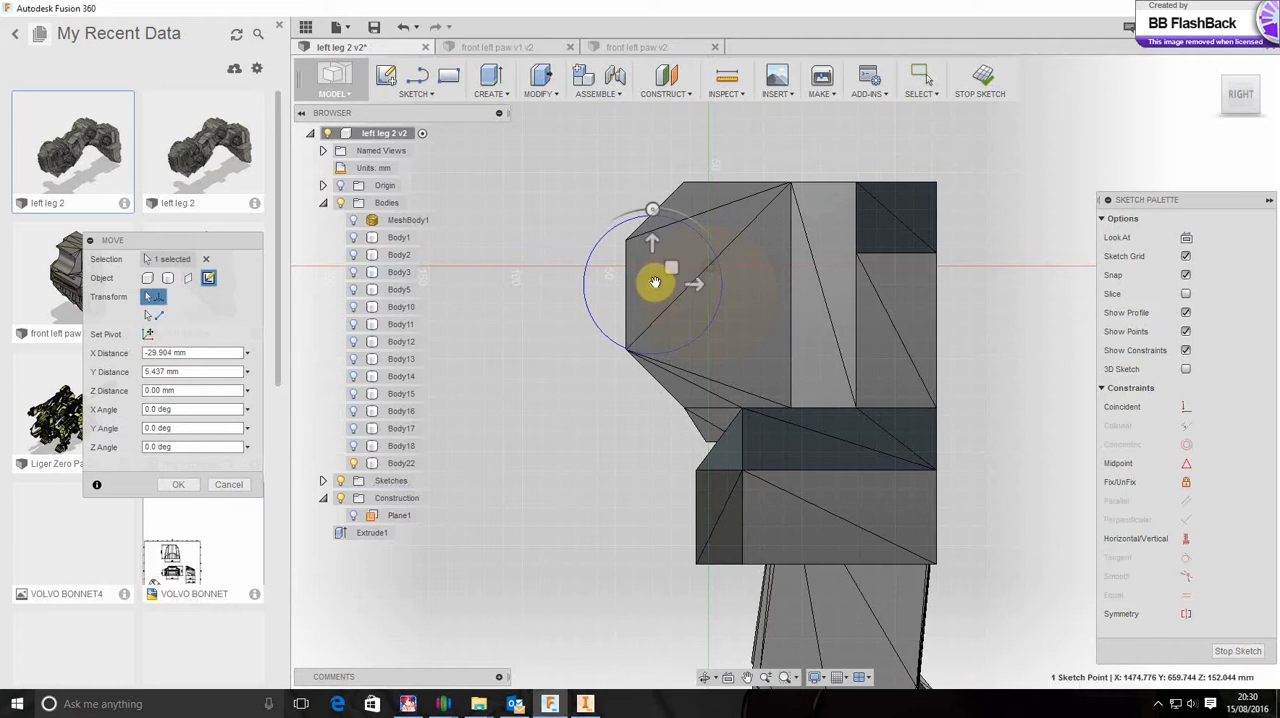
{"action": "right_click", "coordinate": [557, 236]}
{"action": "left_click", "coordinate": [608, 234]}
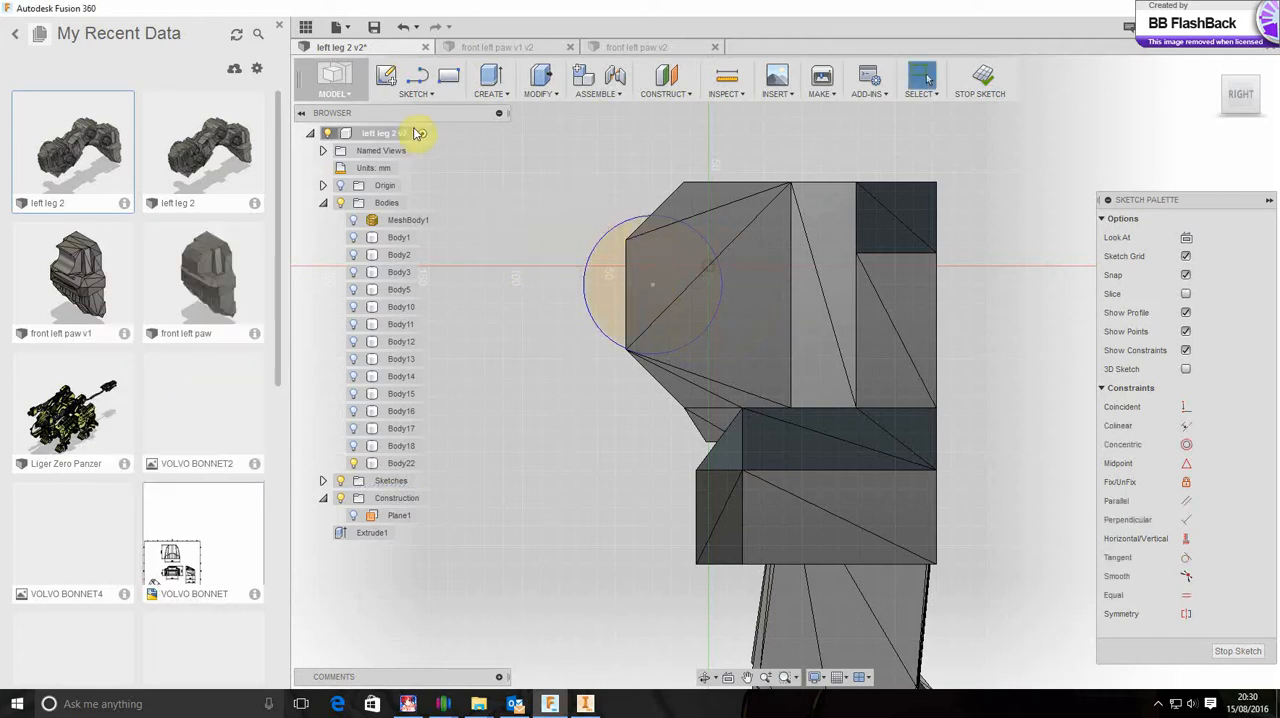
Extrude the circle profile symmetrically by 70 mm with the Cut operation to notch the paw base
{"action": "left_click", "coordinate": [493, 100]}
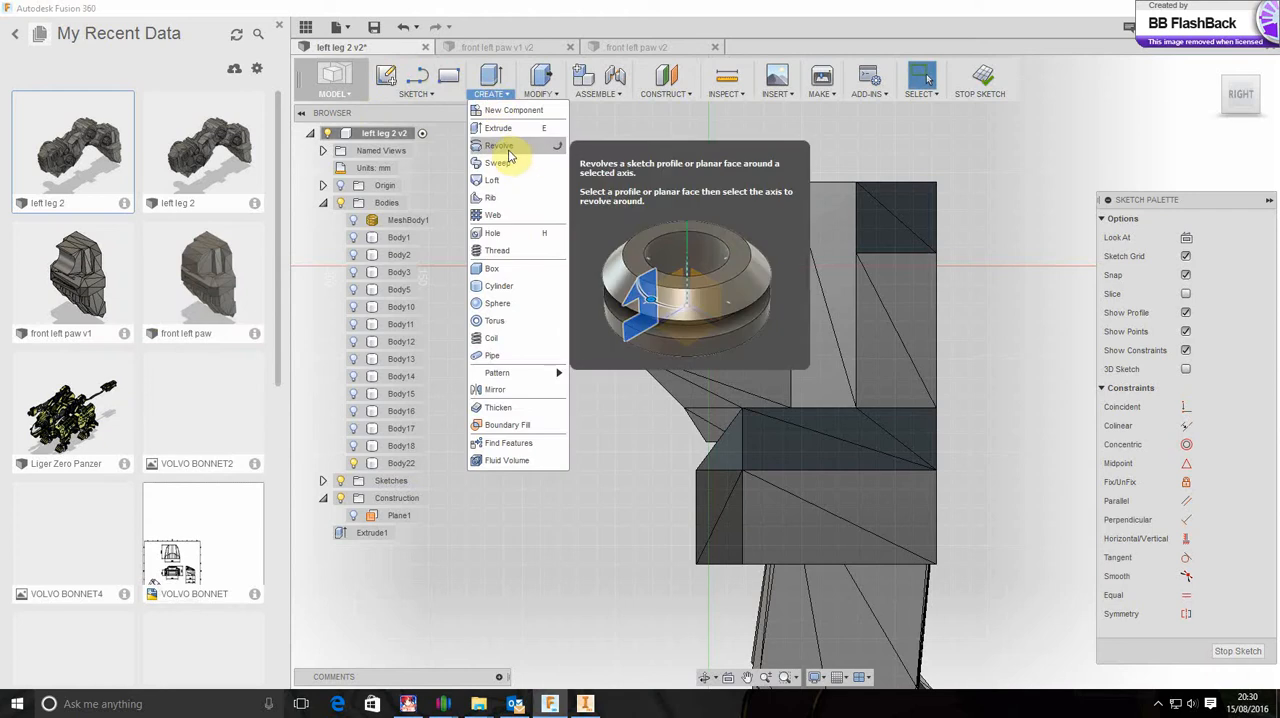
{"action": "left_click", "coordinate": [502, 127]}
{"action": "left_click", "coordinate": [610, 288]}
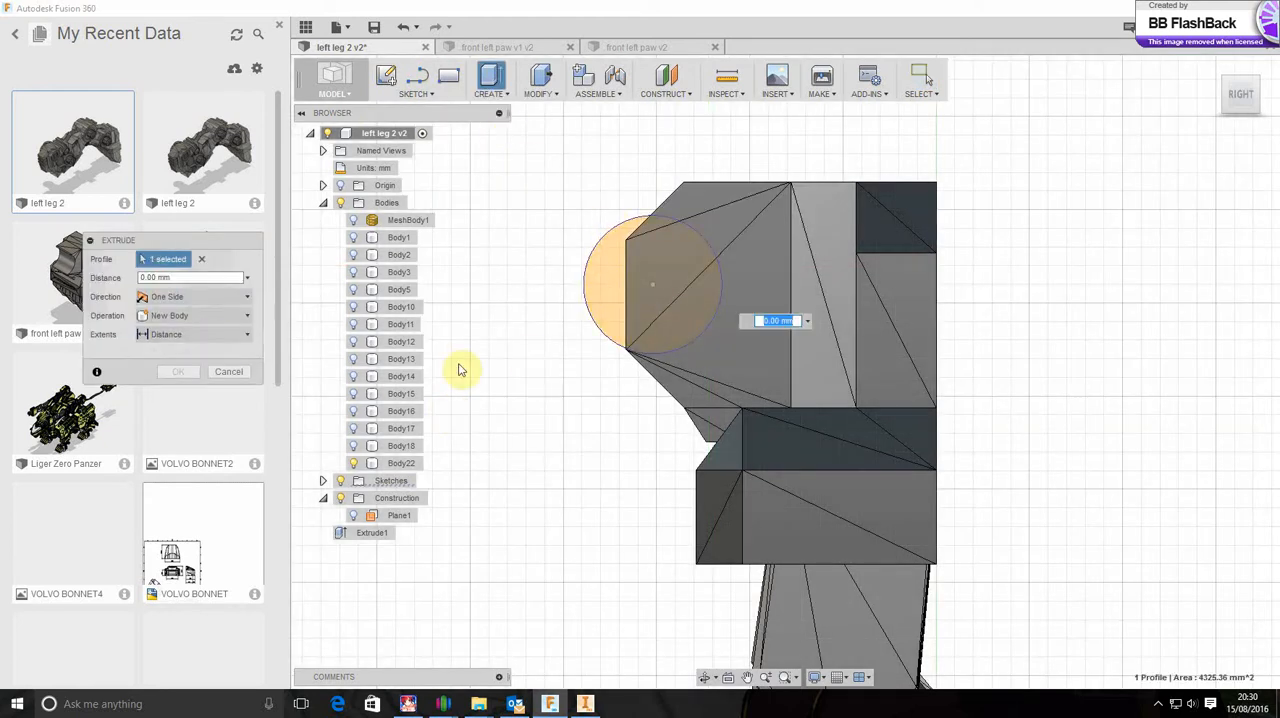
{"action": "left_click", "coordinate": [191, 334]}
{"action": "left_click", "coordinate": [190, 297]}
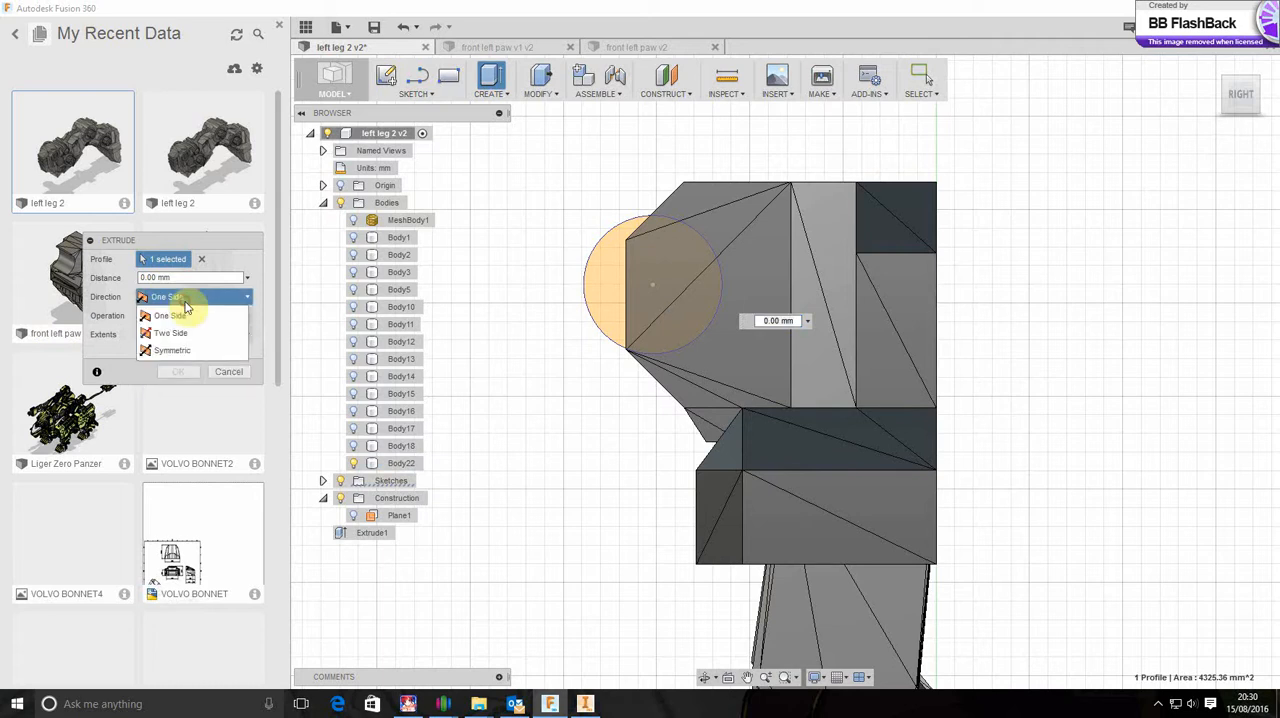
{"action": "left_click", "coordinate": [195, 349]}
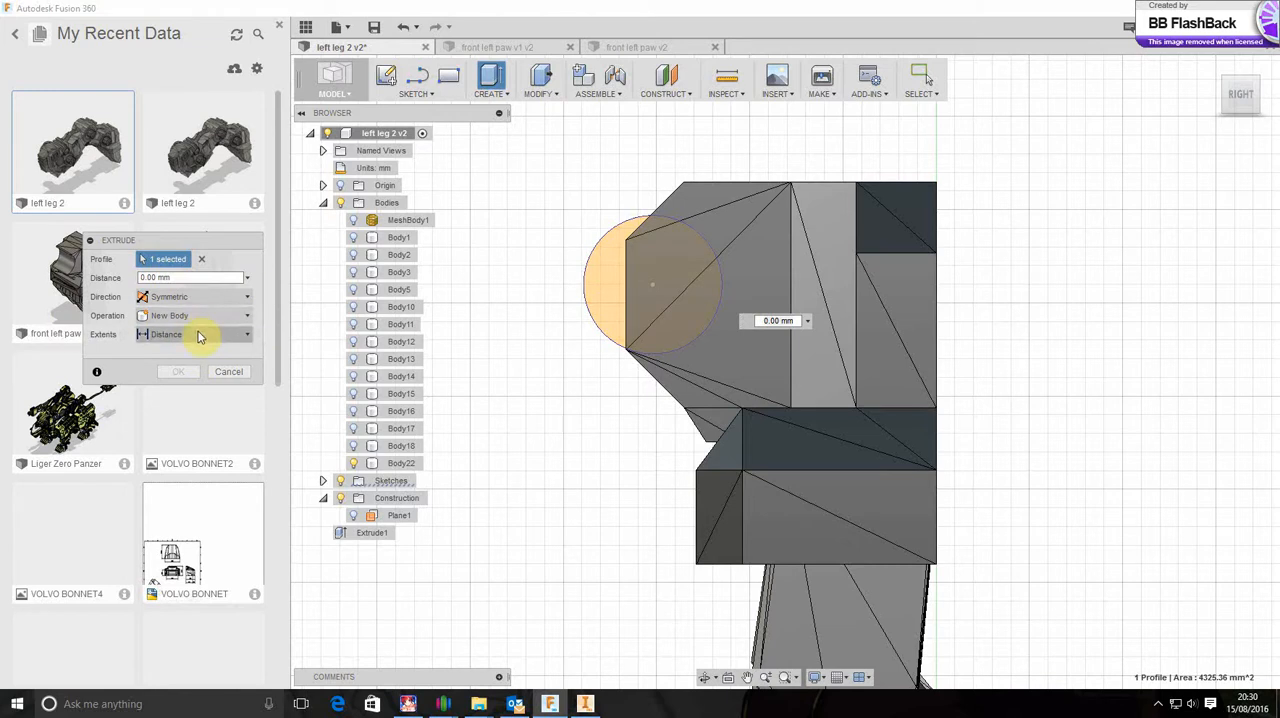
{"action": "left_click", "coordinate": [1232, 88]}
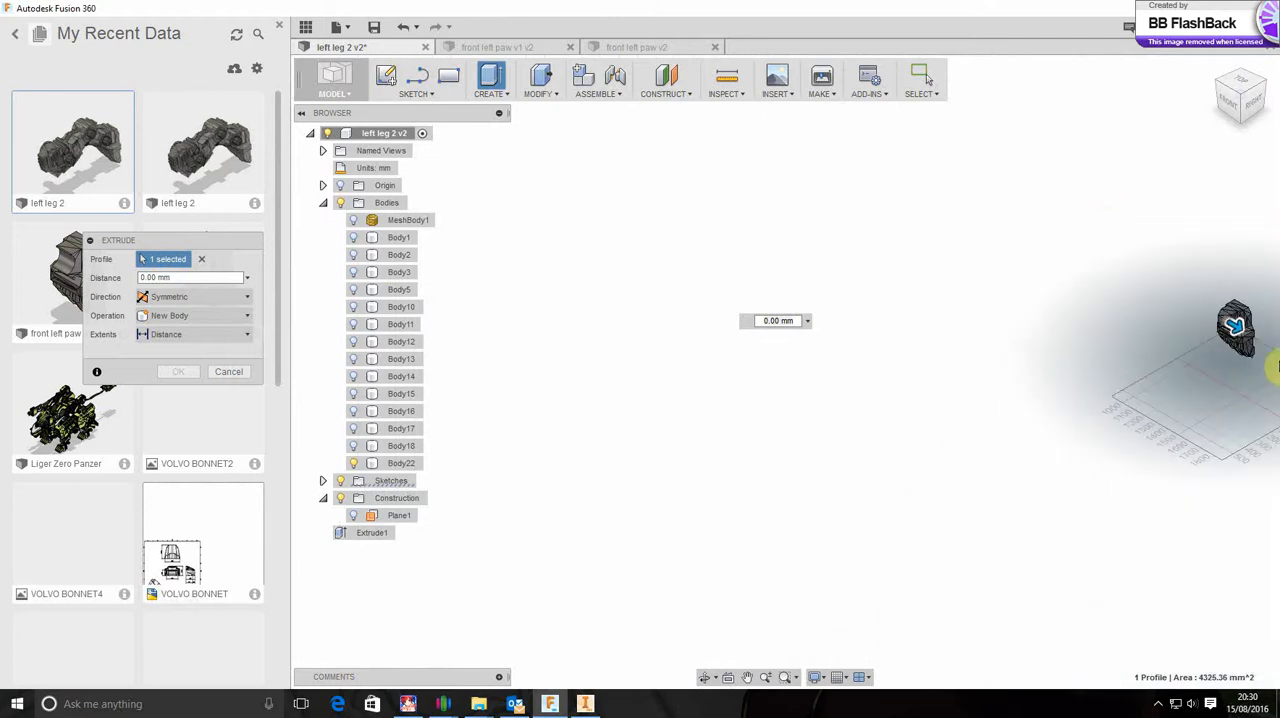
{"action": "scroll", "coordinate": [1264, 350], "scroll_direction": "up", "scroll_amount": 5}
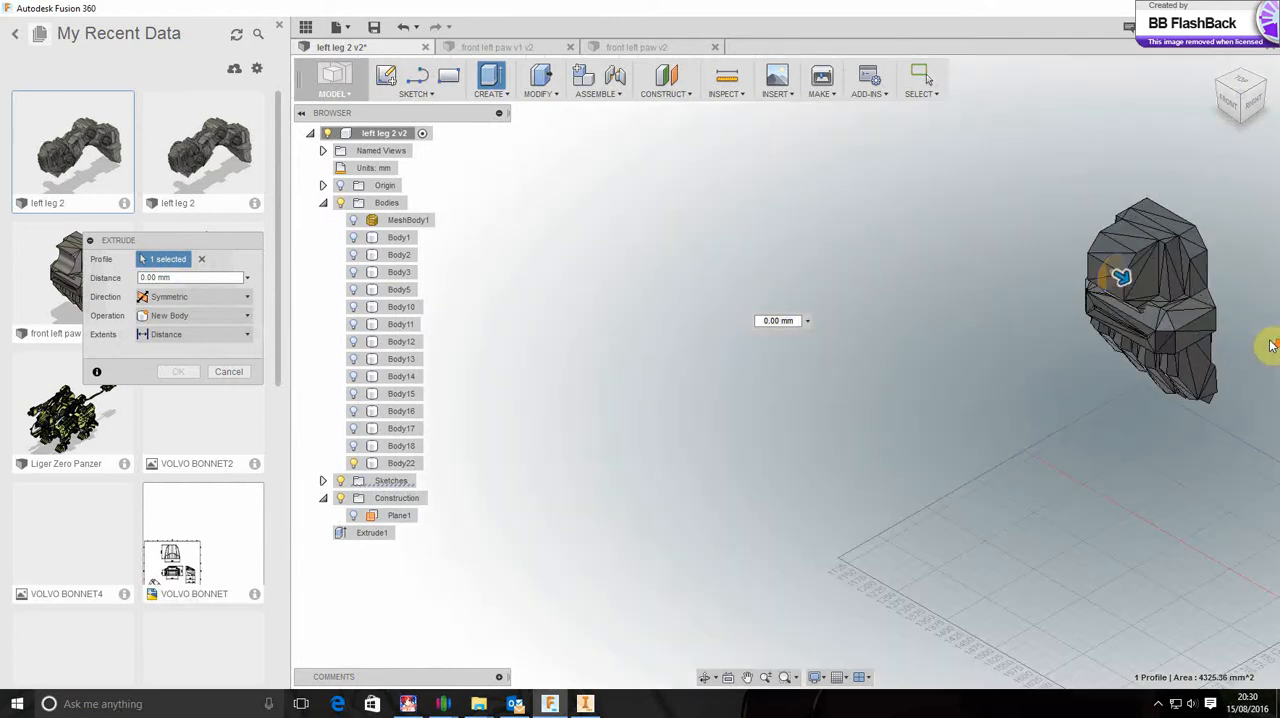
{"action": "scroll", "coordinate": [1212, 243], "scroll_direction": "up", "scroll_amount": 5}
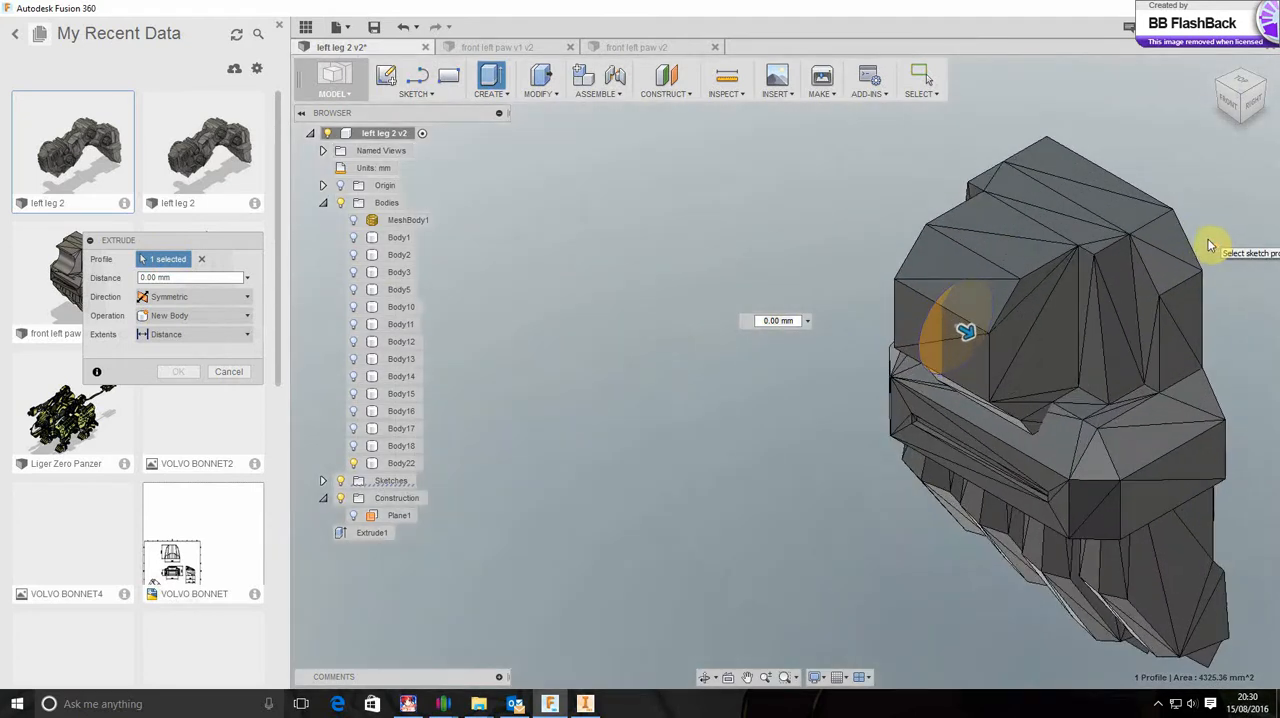
{"action": "left_click_drag", "start_coordinate": [968, 333], "coordinate": [1037, 370]}
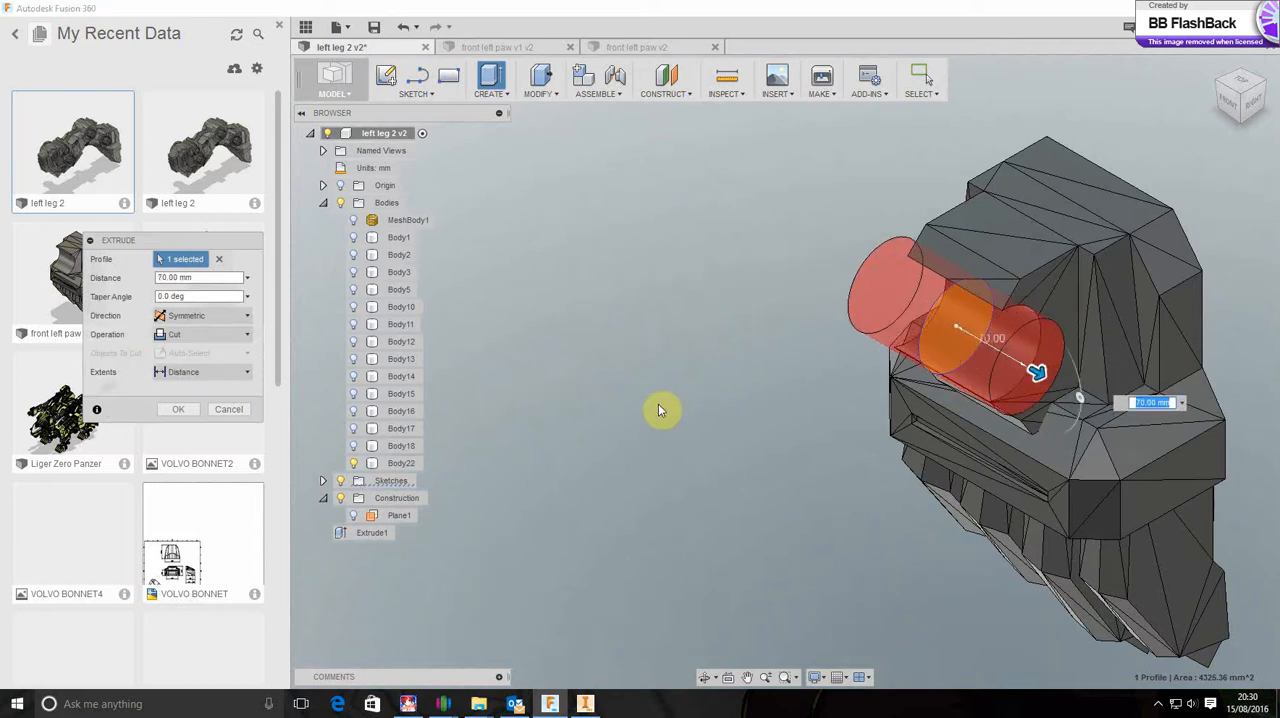
{"action": "left_click", "coordinate": [180, 411]}
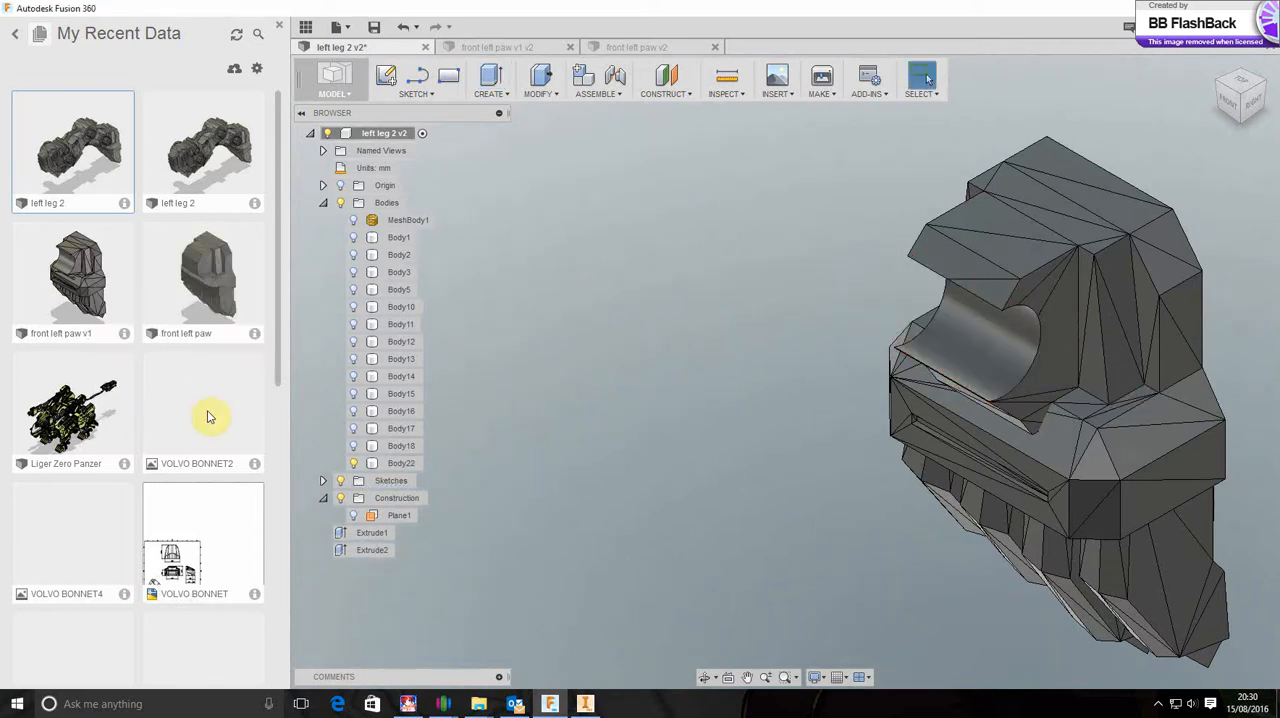
Export the notched paw body, Body22, as a binary high-refinement STL and send it to the custom print utility Simplify3D
{"action": "left_click", "coordinate": [1248, 122]}
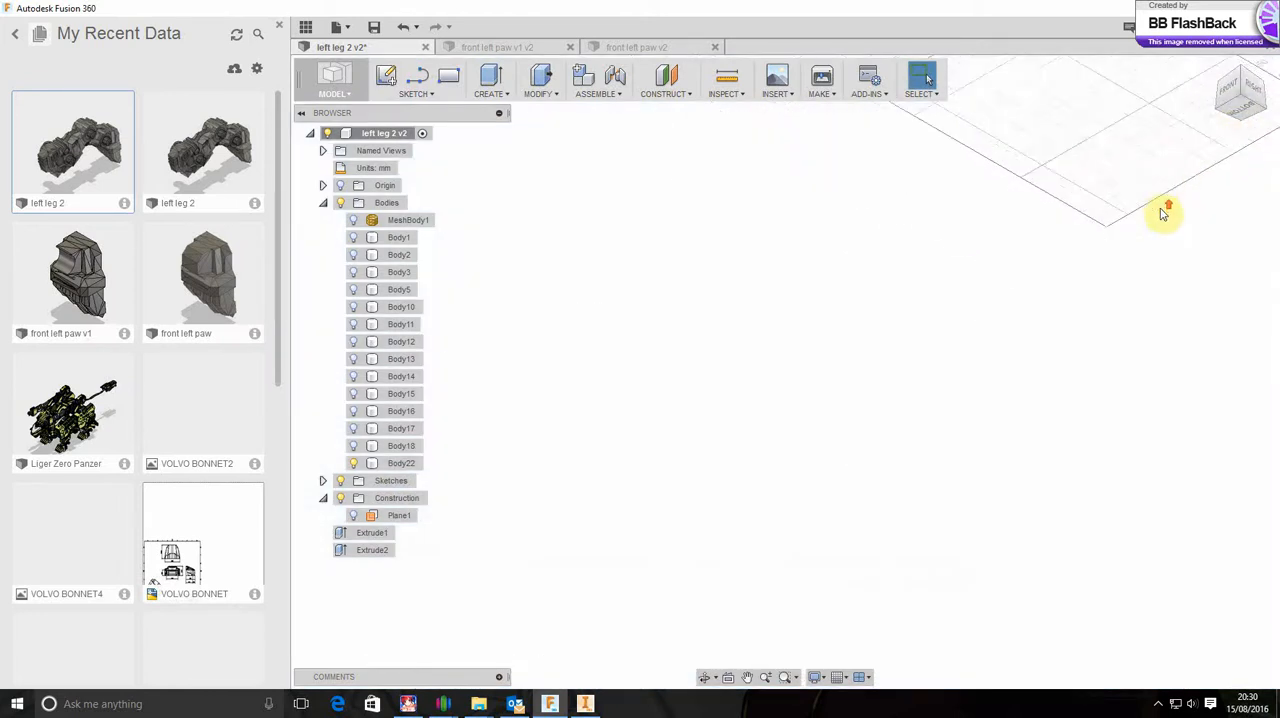
{"action": "scroll", "coordinate": [1163, 214], "scroll_direction": "up", "scroll_amount": 4}
{"action": "scroll", "coordinate": [1182, 121], "scroll_direction": "down", "scroll_amount": 6}
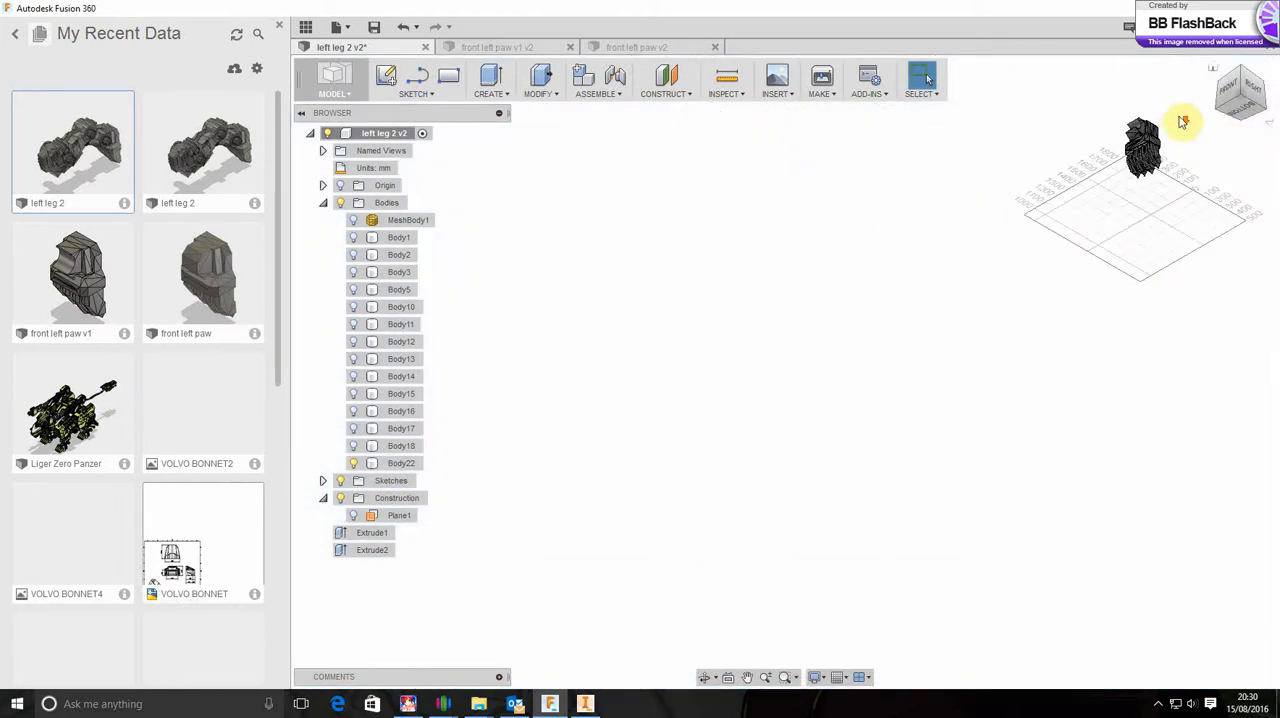
{"action": "scroll", "coordinate": [1182, 121], "scroll_direction": "down", "scroll_amount": 4}
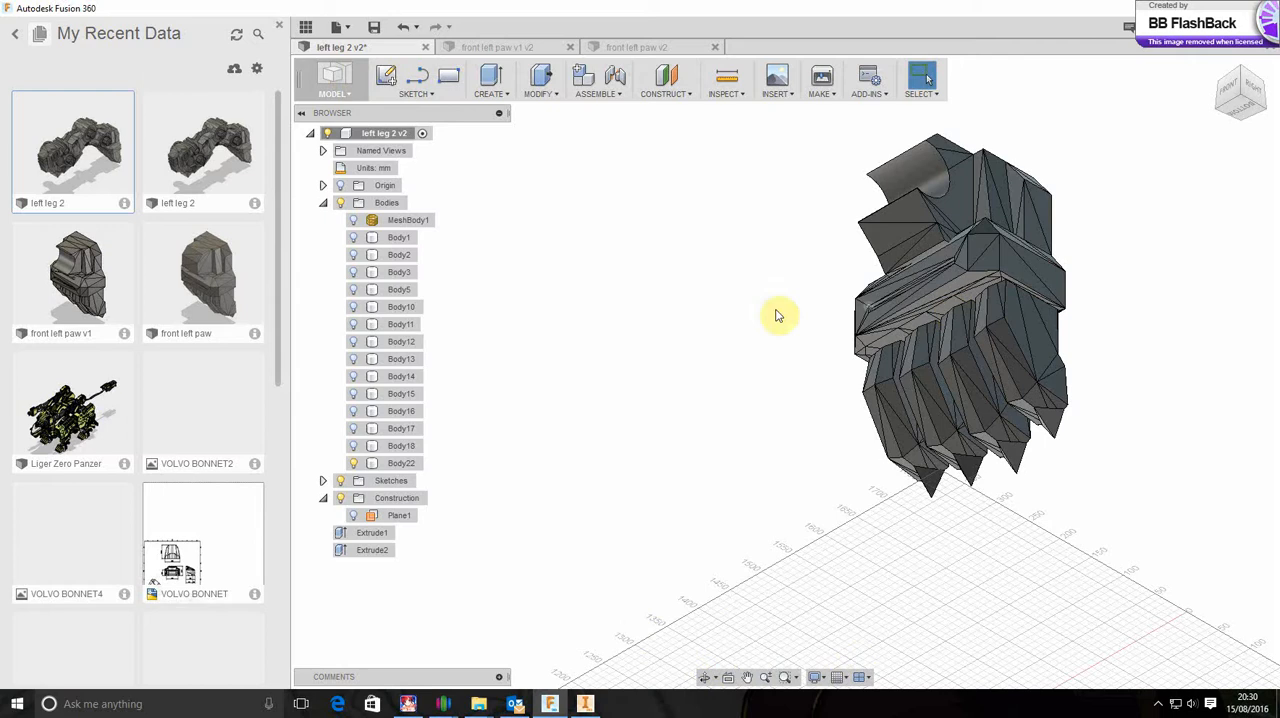
{"action": "left_click", "coordinate": [403, 464]}
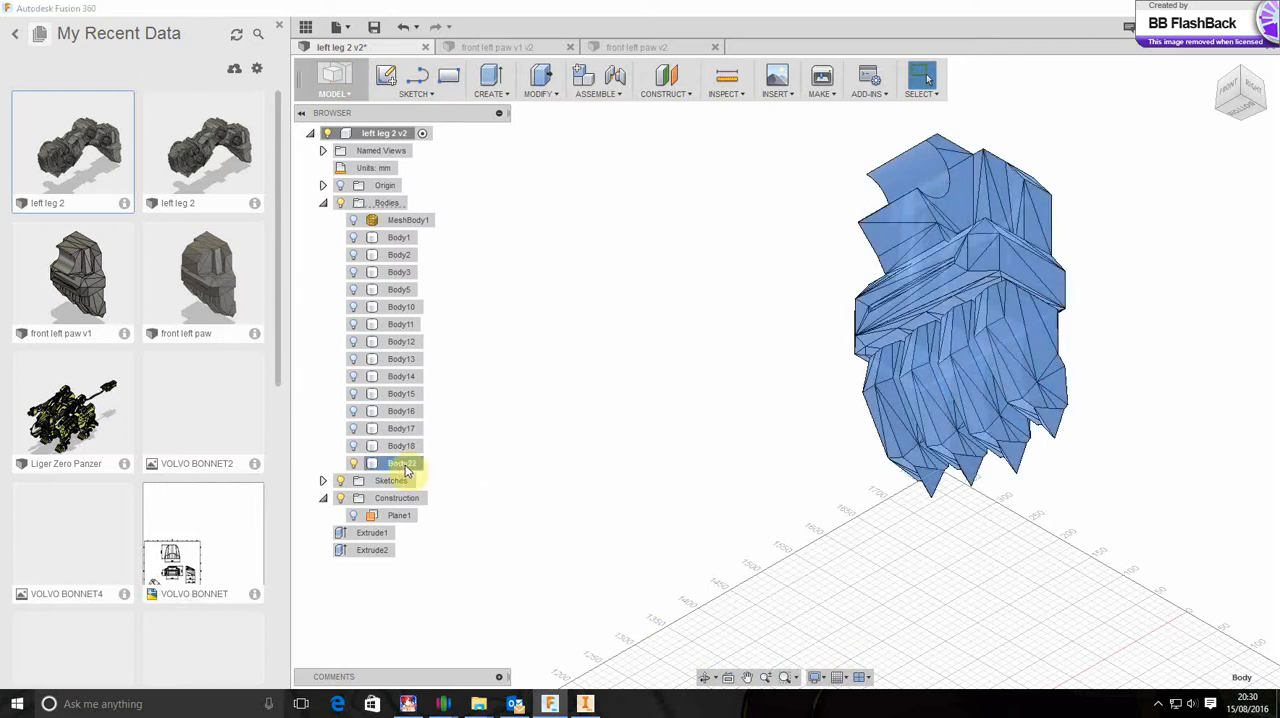
{"action": "right_click", "coordinate": [406, 471]}
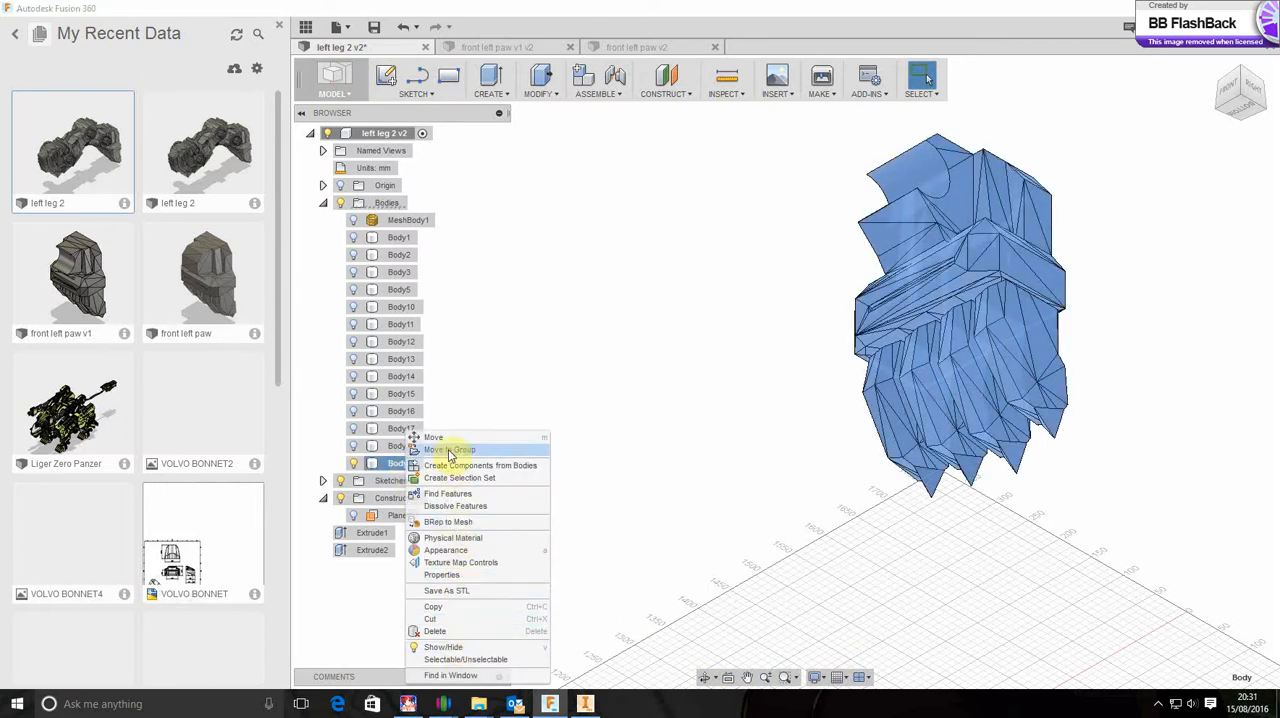
{"action": "left_click", "coordinate": [463, 591]}
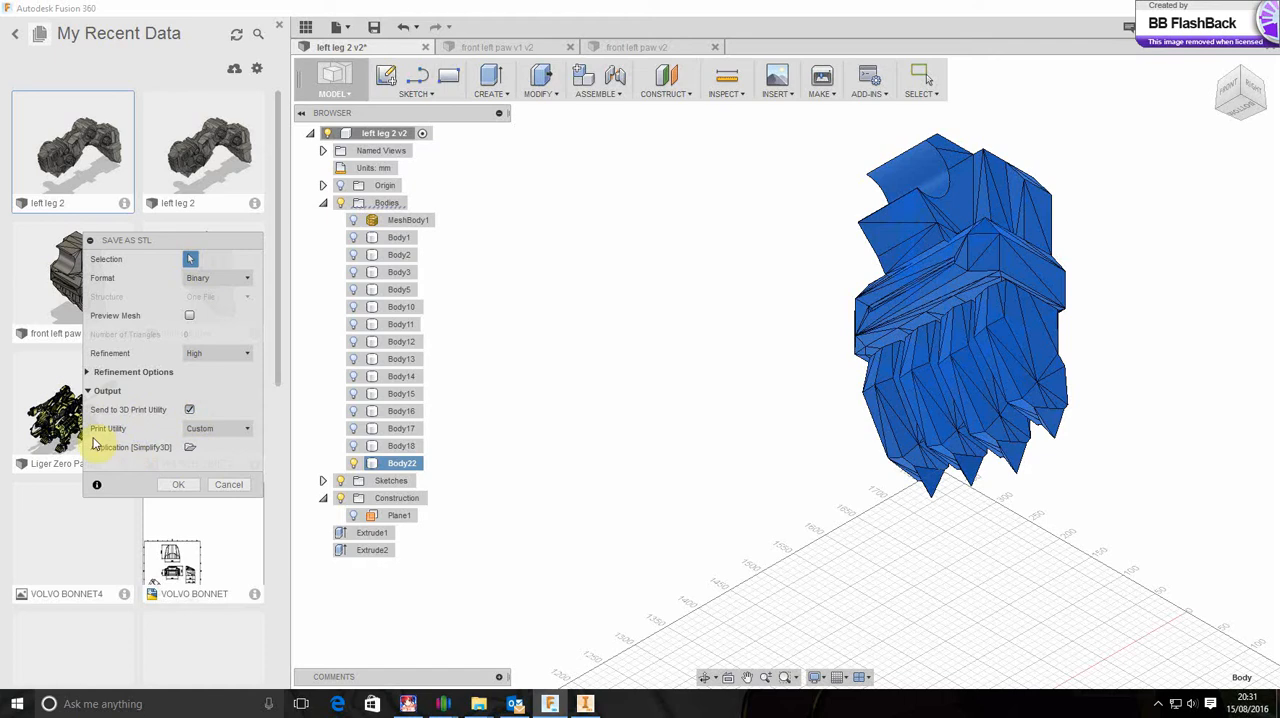
{"action": "left_click", "coordinate": [247, 430]}
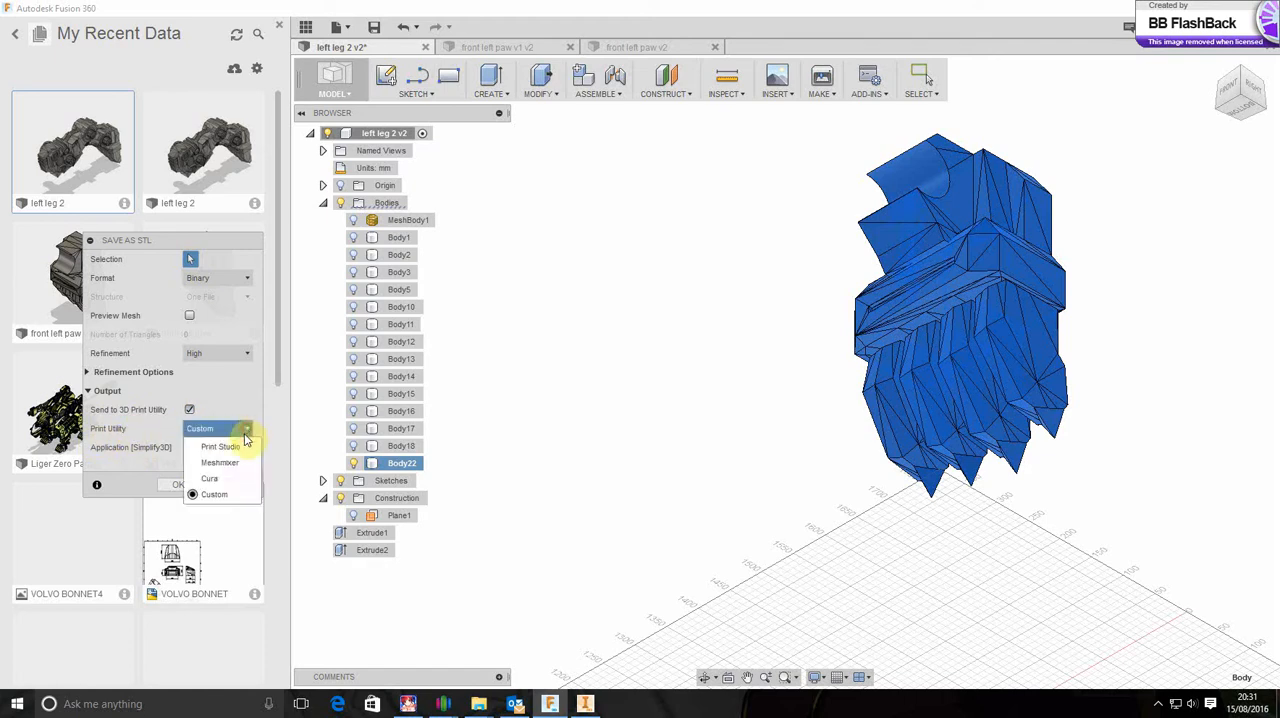
{"action": "left_click", "coordinate": [208, 495]}
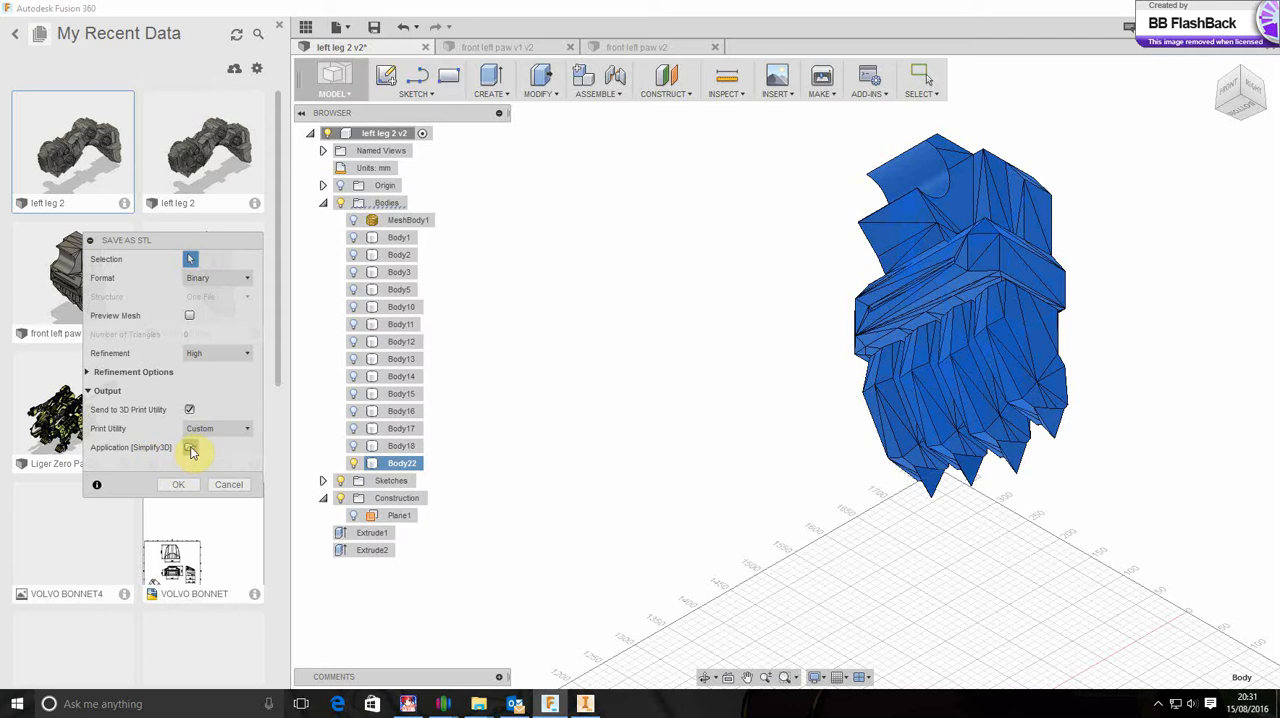
{"action": "left_click", "coordinate": [180, 486]}
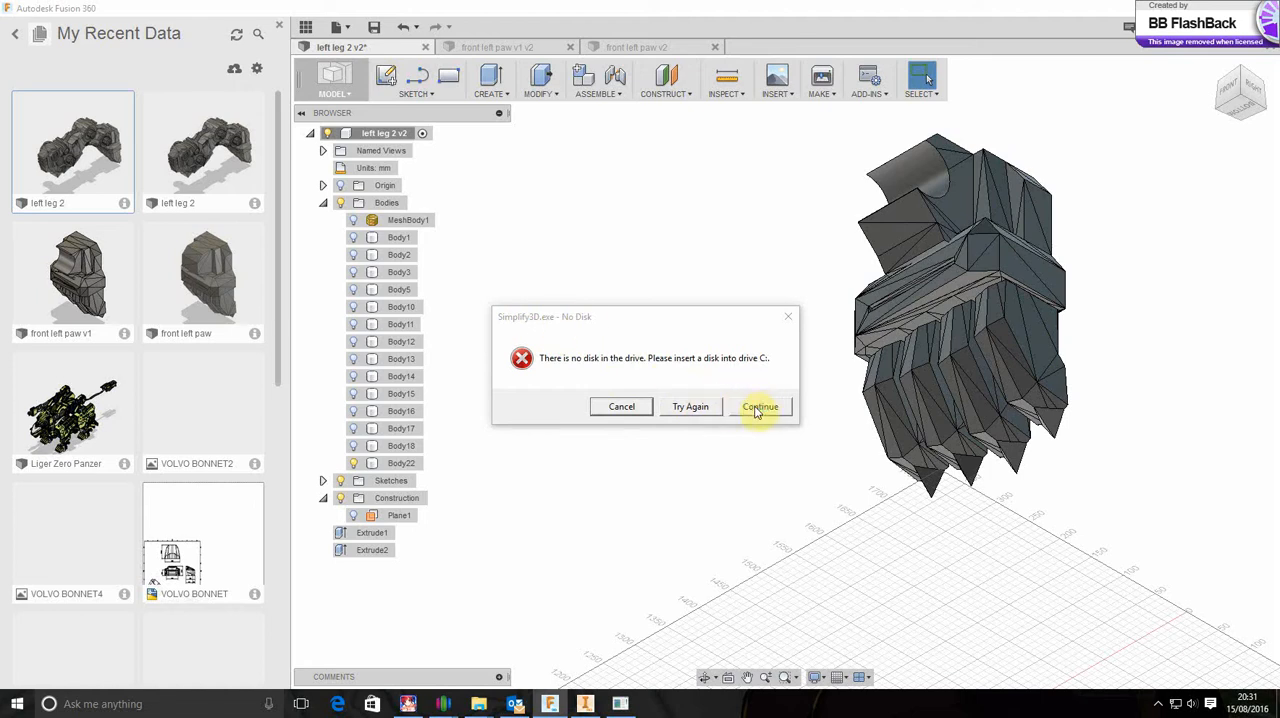
{"action": "left_click", "coordinate": [758, 409]}
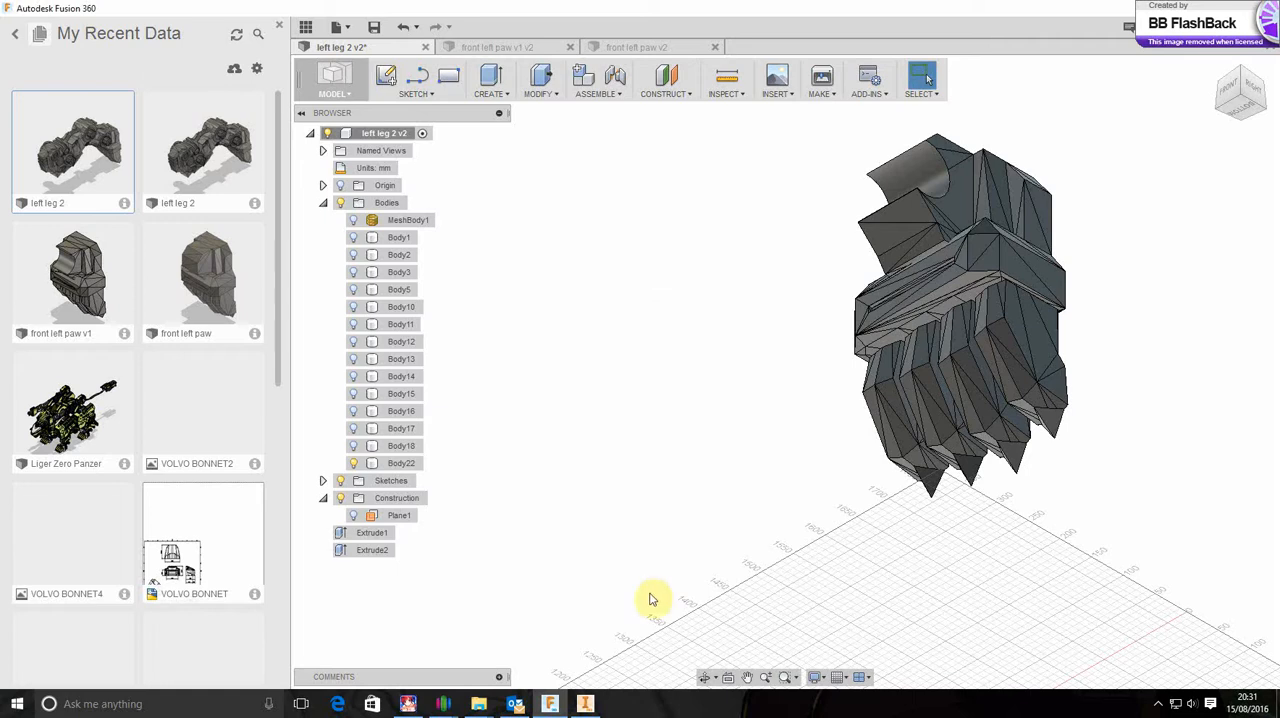
Switch to the Simplify3D window holding the exported paw, dismiss the auto-arrange error and open the paw's model settings
{"action": "mouse_move", "coordinate": [446, 706]}
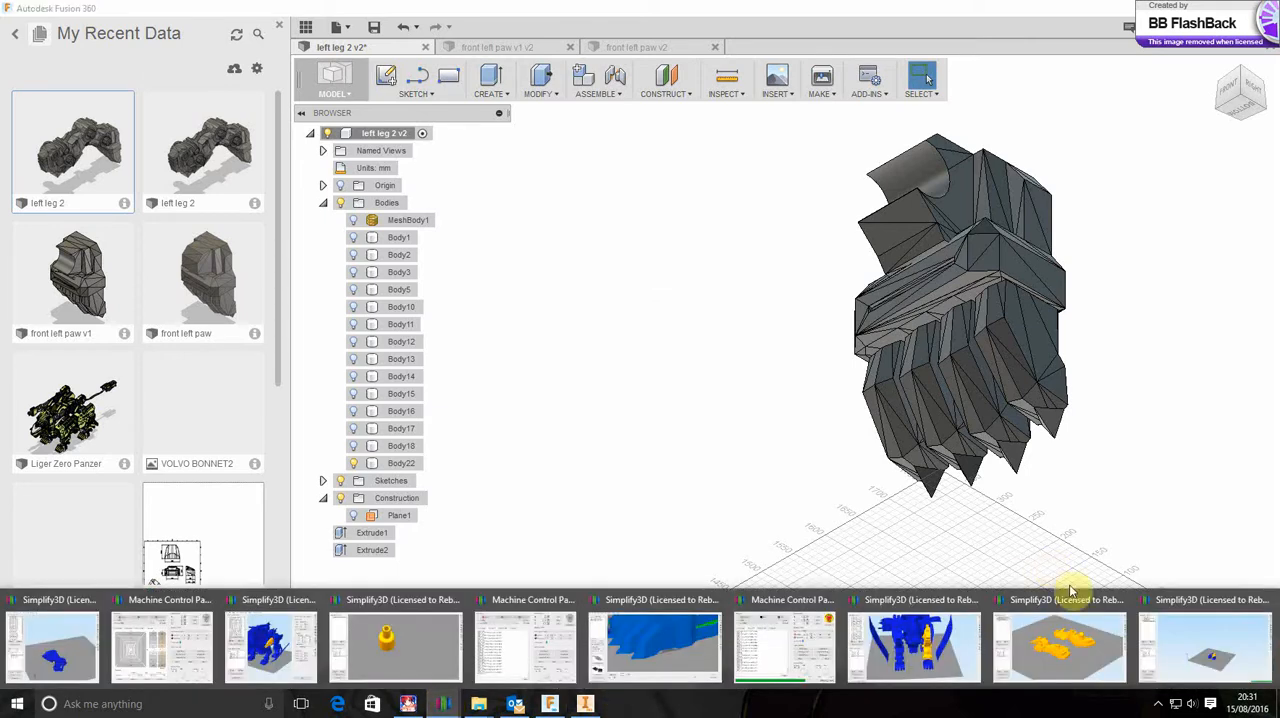
{"action": "left_click", "coordinate": [1228, 640]}
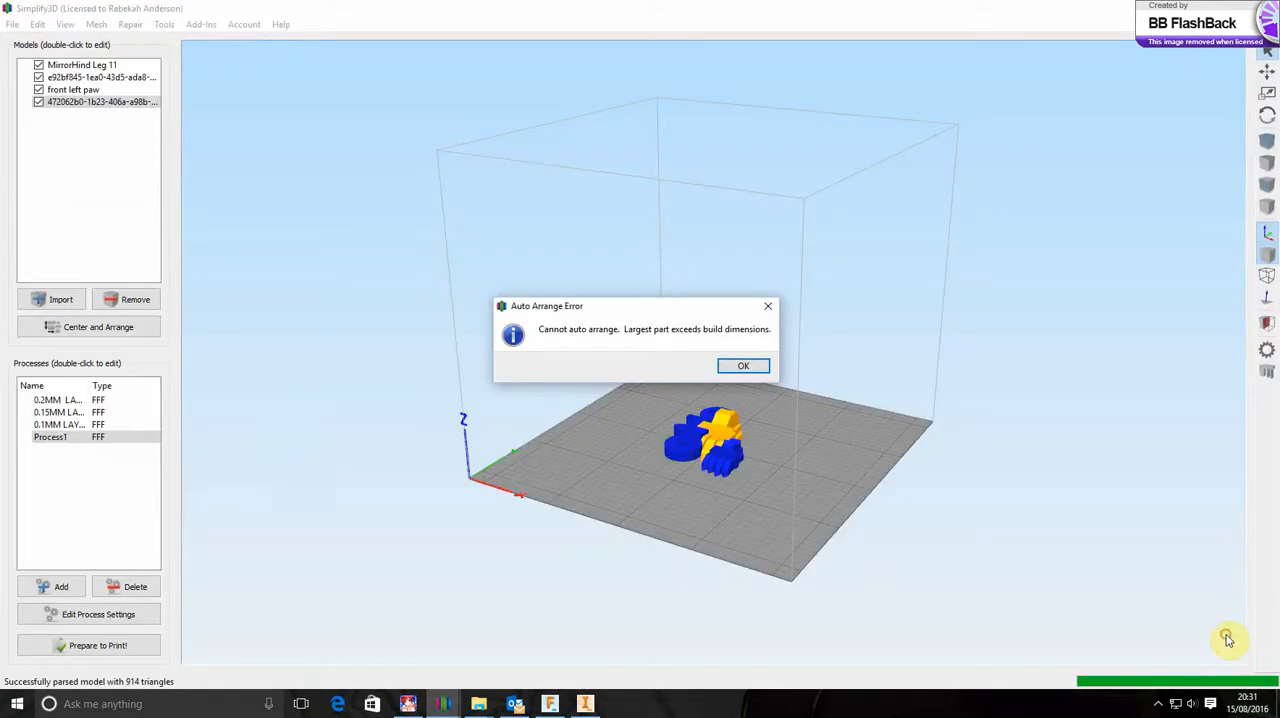
{"action": "left_click", "coordinate": [748, 366]}
{"action": "left_click_drag", "start_coordinate": [932, 518], "coordinate": [884, 530]}
{"action": "double_click", "coordinate": [811, 436]}
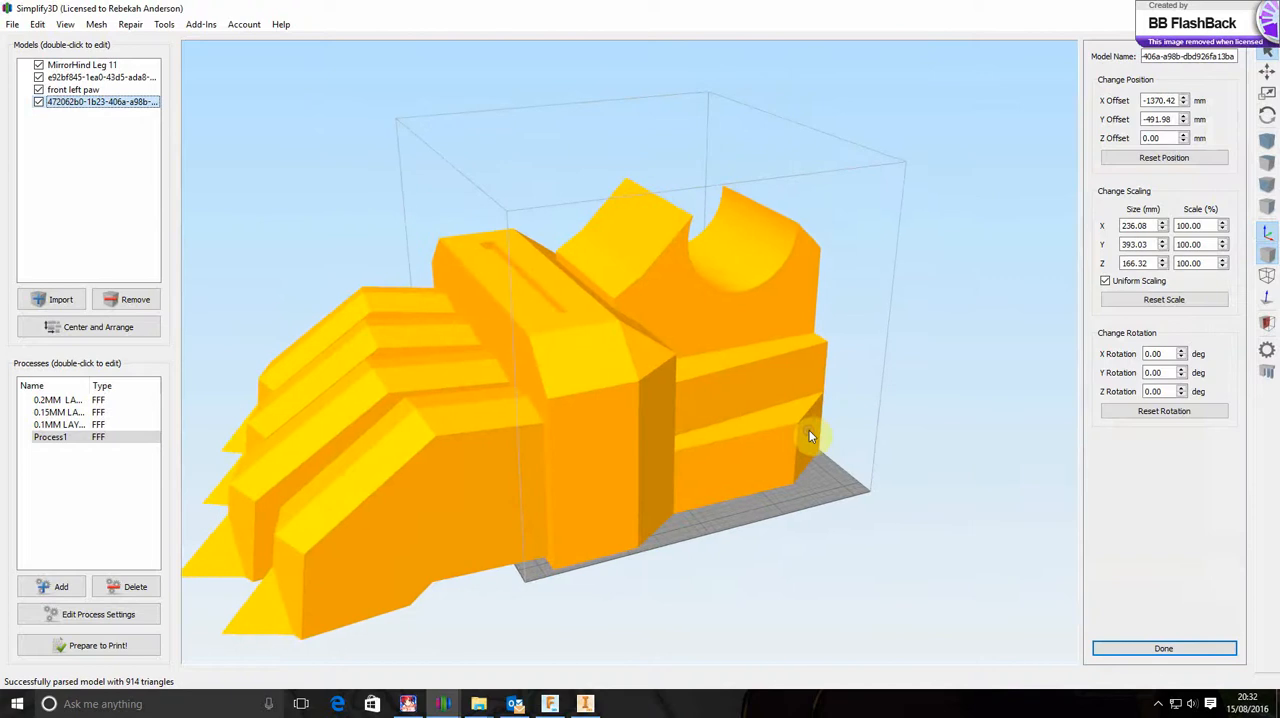
Scale the paw uniformly to 8%
{"action": "left_click_drag", "start_coordinate": [1207, 225], "coordinate": [1168, 233]}
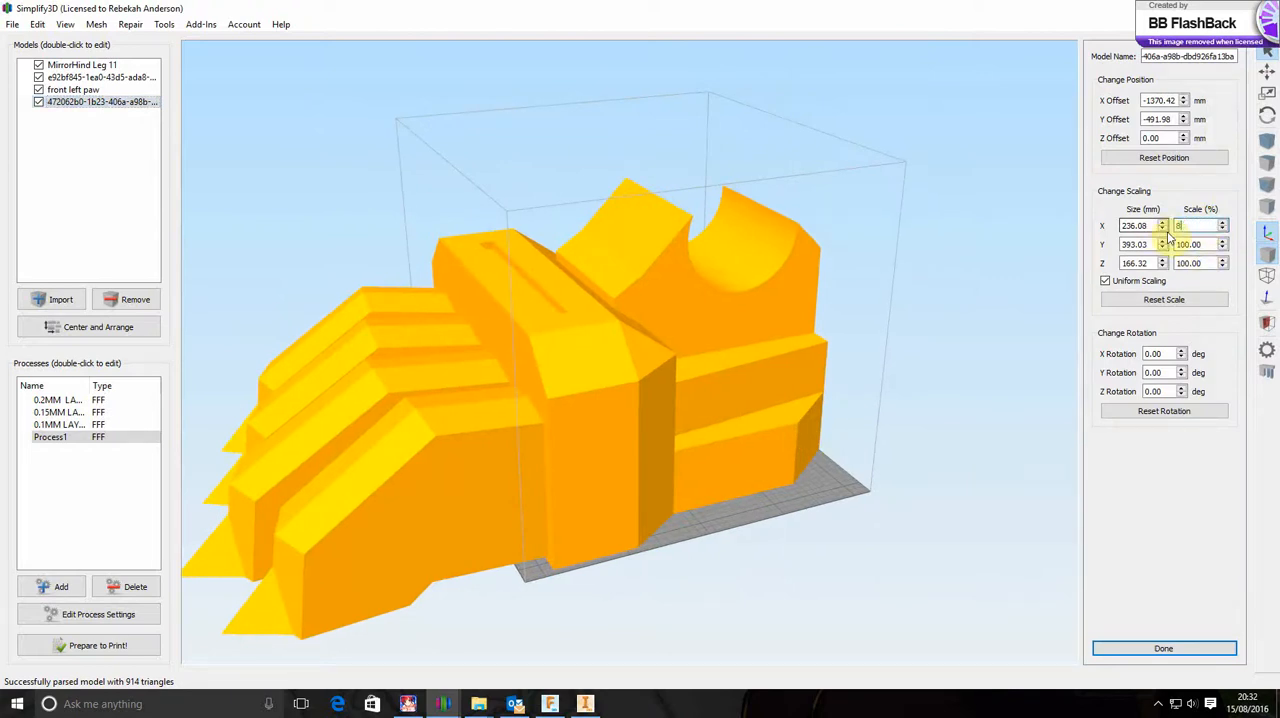
{"action": "type", "text": "8"}
{"action": "key", "text": "Return"}
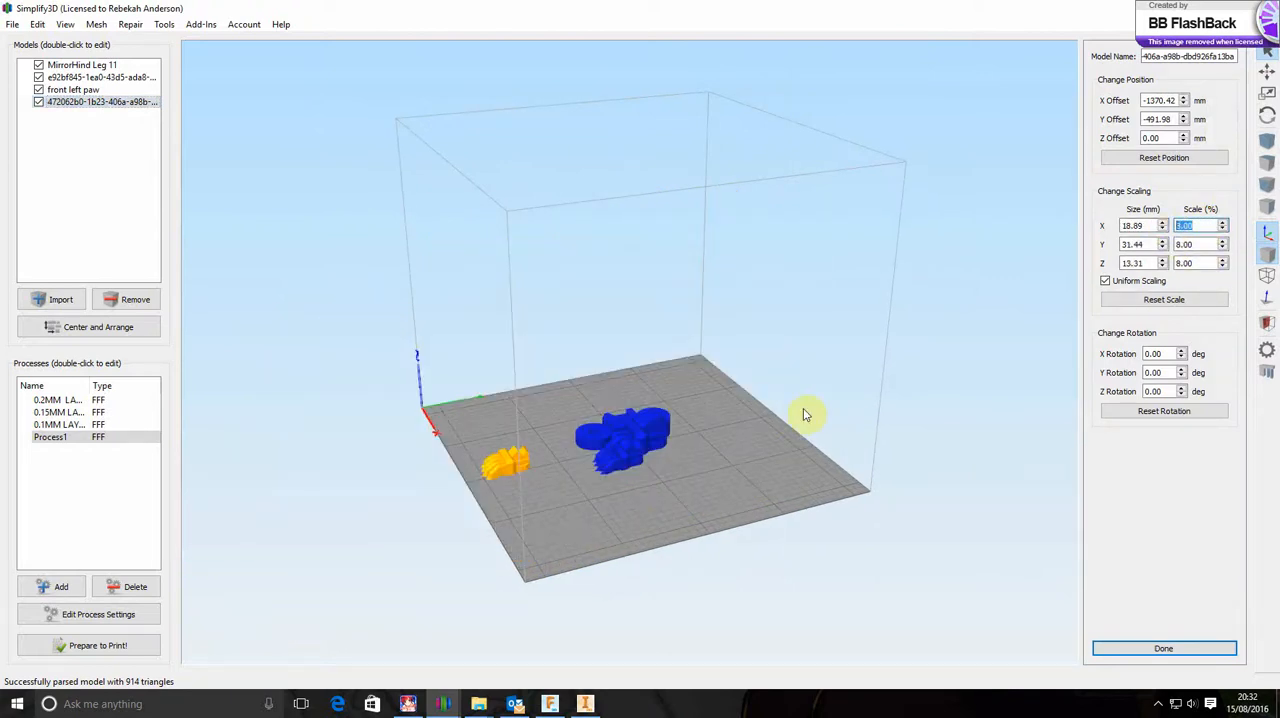
{"action": "scroll", "coordinate": [495, 490], "scroll_direction": "up", "scroll_amount": 3}
{"action": "scroll", "coordinate": [585, 384], "scroll_direction": "up", "scroll_amount": 2}
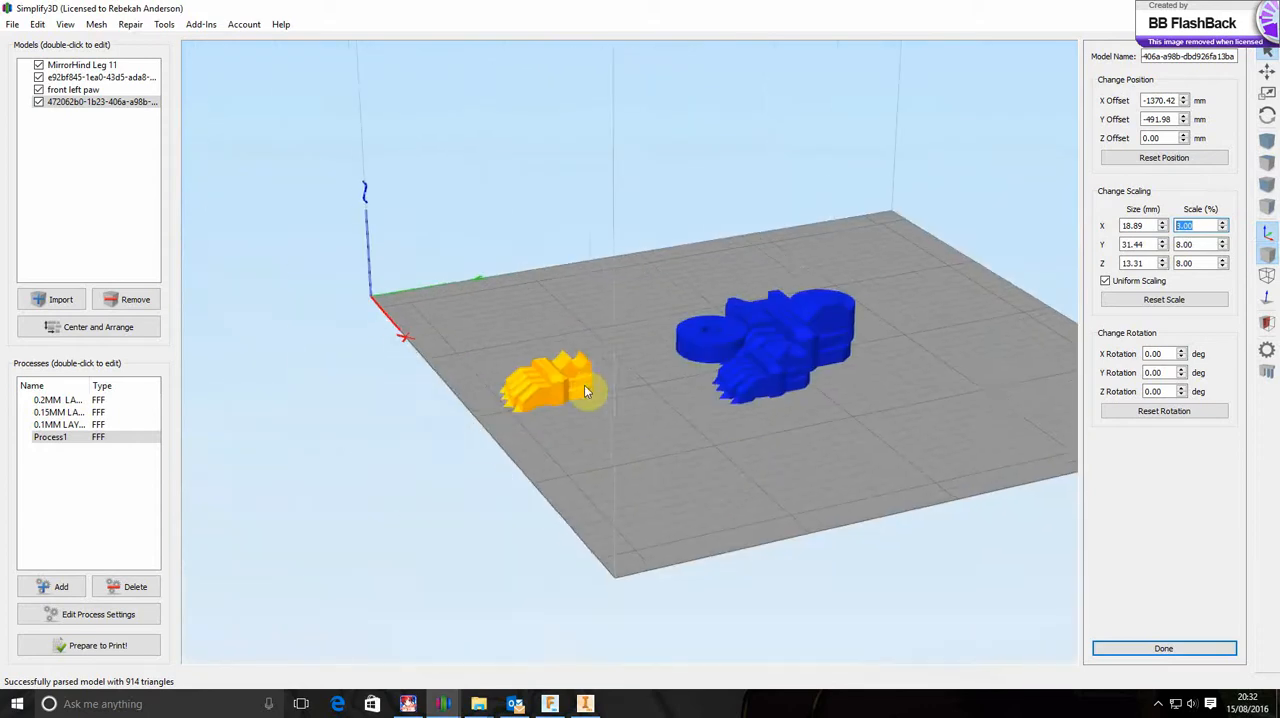
{"action": "scroll", "coordinate": [585, 384], "scroll_direction": "up", "scroll_amount": 5}
{"action": "scroll", "coordinate": [594, 379], "scroll_direction": "down", "scroll_amount": 1}
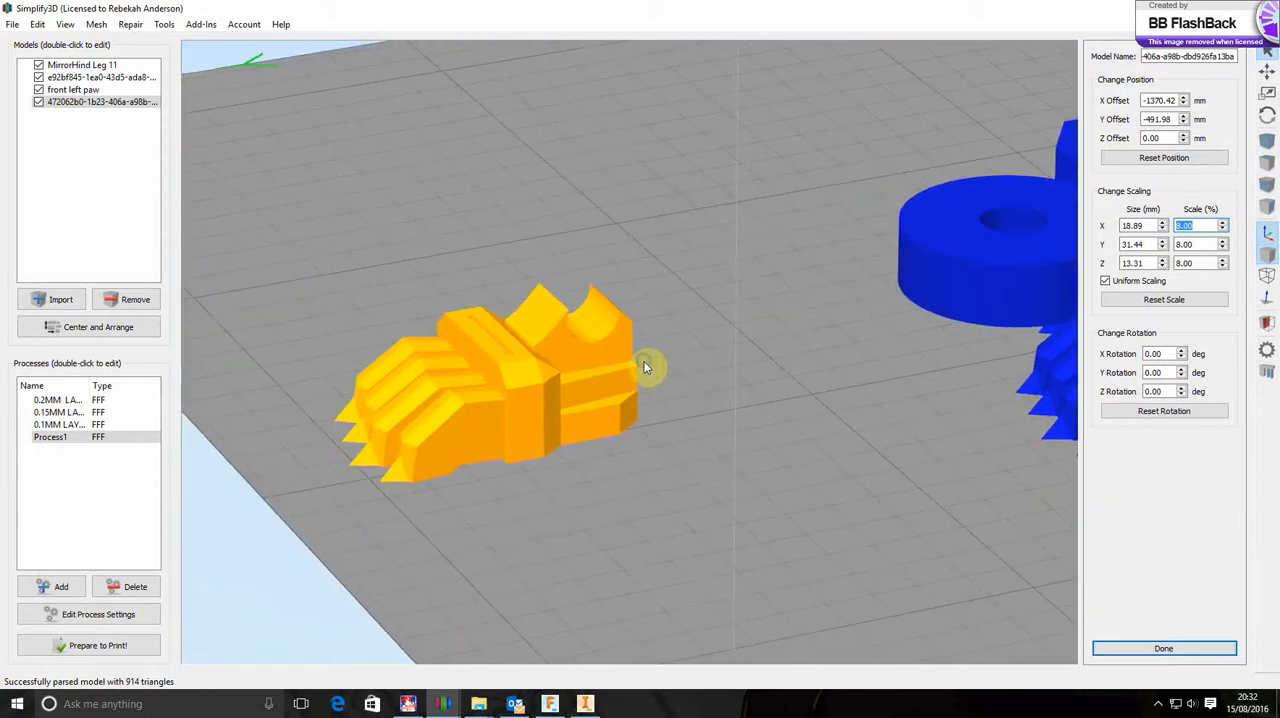
Increase the paw's uniform scale to 13%
{"action": "left_click", "coordinate": [1222, 222]}
{"action": "left_click", "coordinate": [1222, 222]}
{"action": "left_click", "coordinate": [1222, 222]}
{"action": "left_click", "coordinate": [1222, 222]}
{"action": "left_click", "coordinate": [1222, 222]}
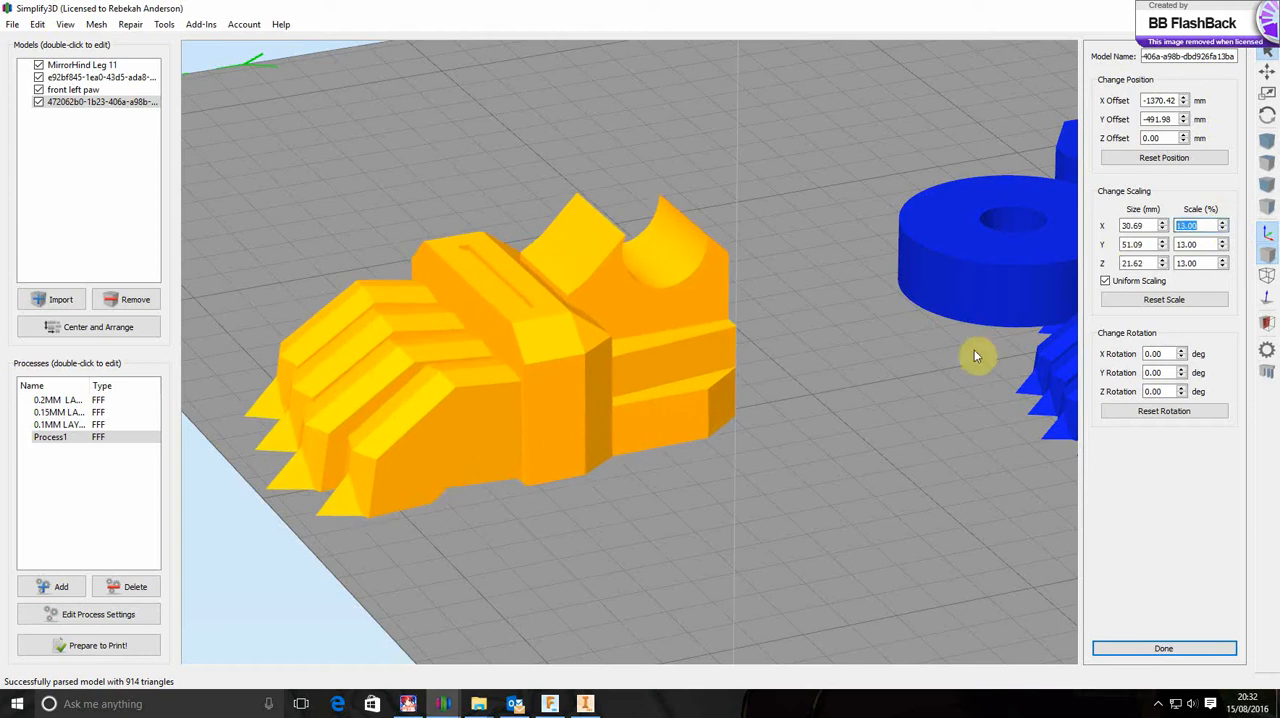
{"action": "left_click_drag", "start_coordinate": [920, 397], "coordinate": [958, 390]}
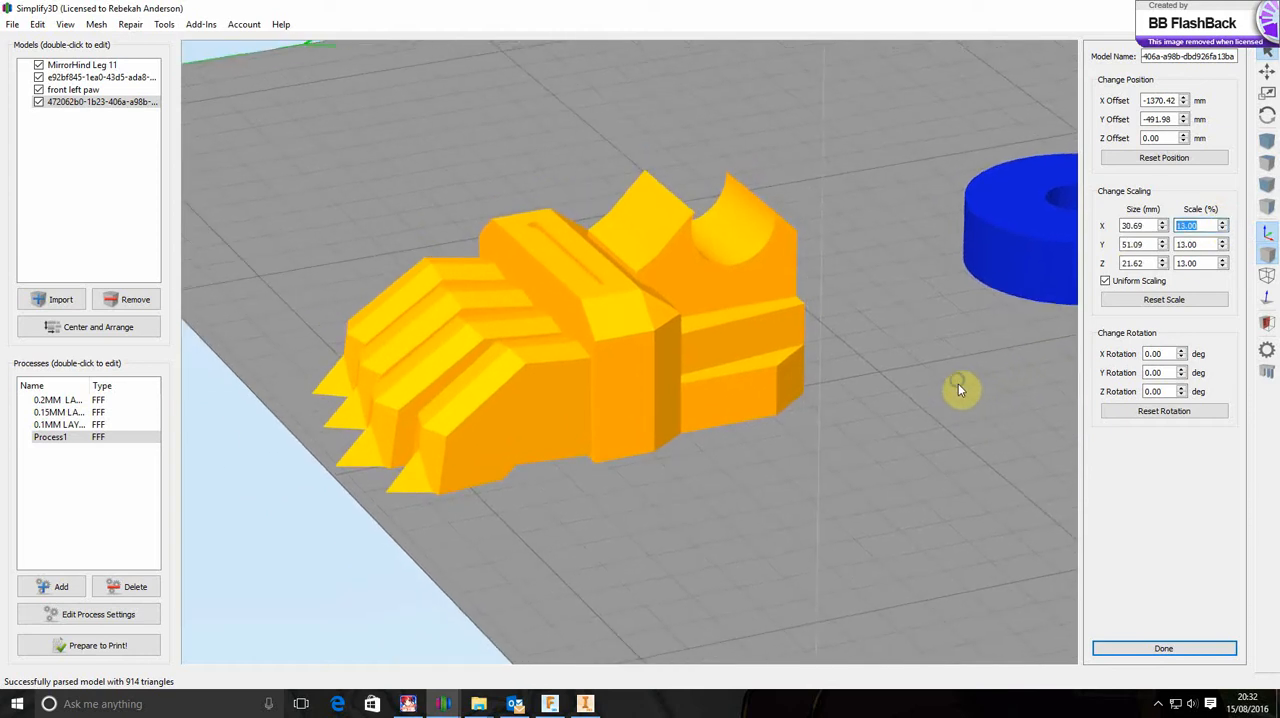
{"action": "left_click", "coordinate": [37, 24]}
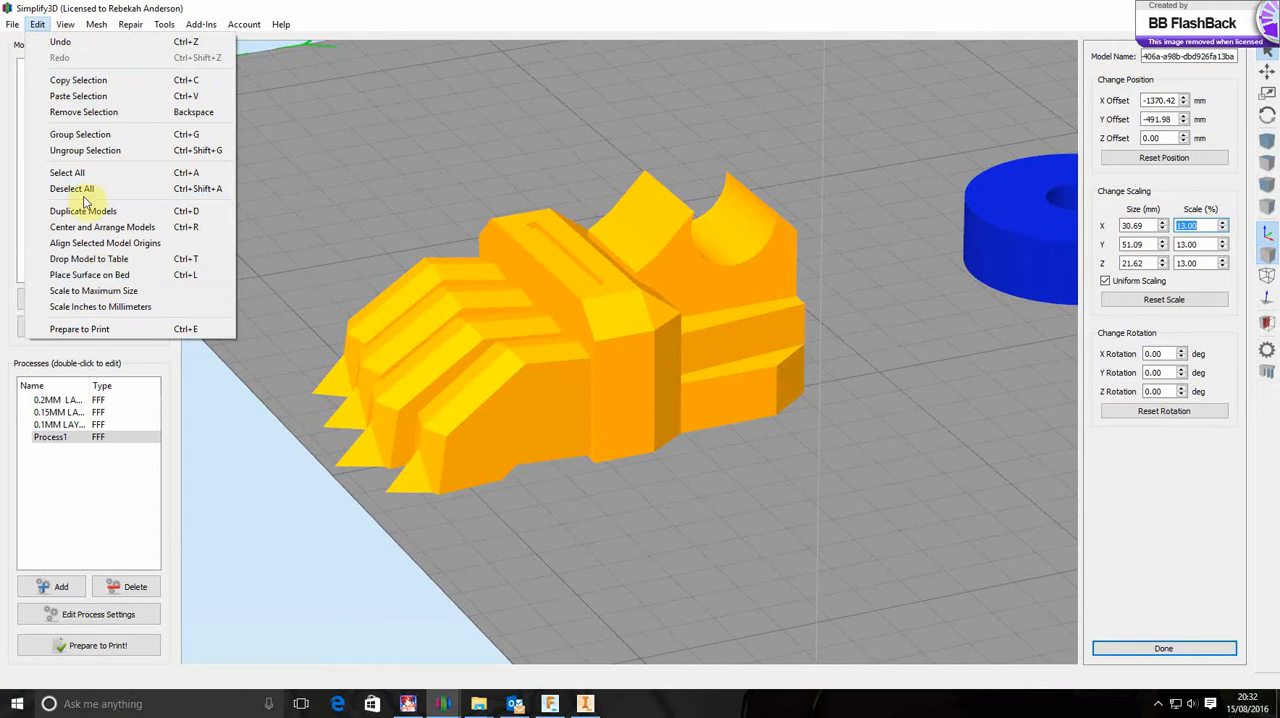
{"action": "mouse_move", "coordinate": [14, 24]}
{"action": "mouse_move", "coordinate": [86, 182]}
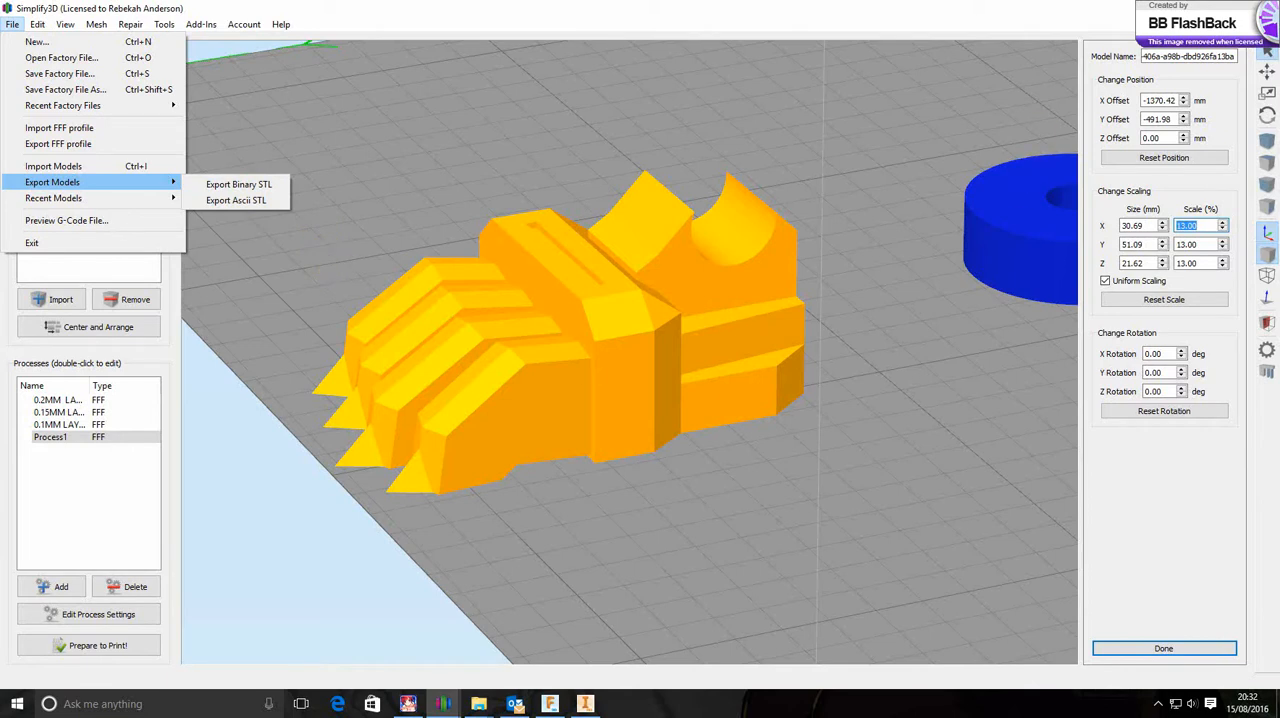
{"action": "left_click", "coordinate": [557, 124]}
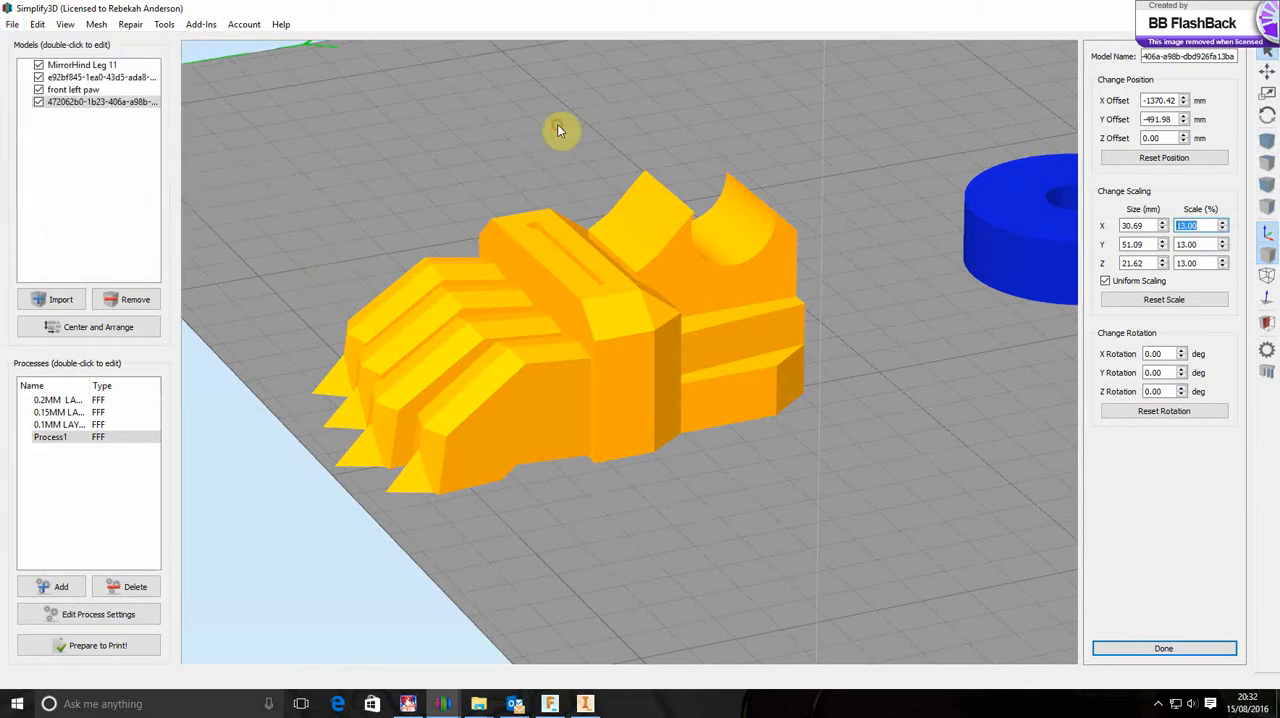
Return to Fusion 360, close the left leg 2 and both front left paw designs, and exit the program
{"action": "left_click", "coordinate": [1203, 8]}
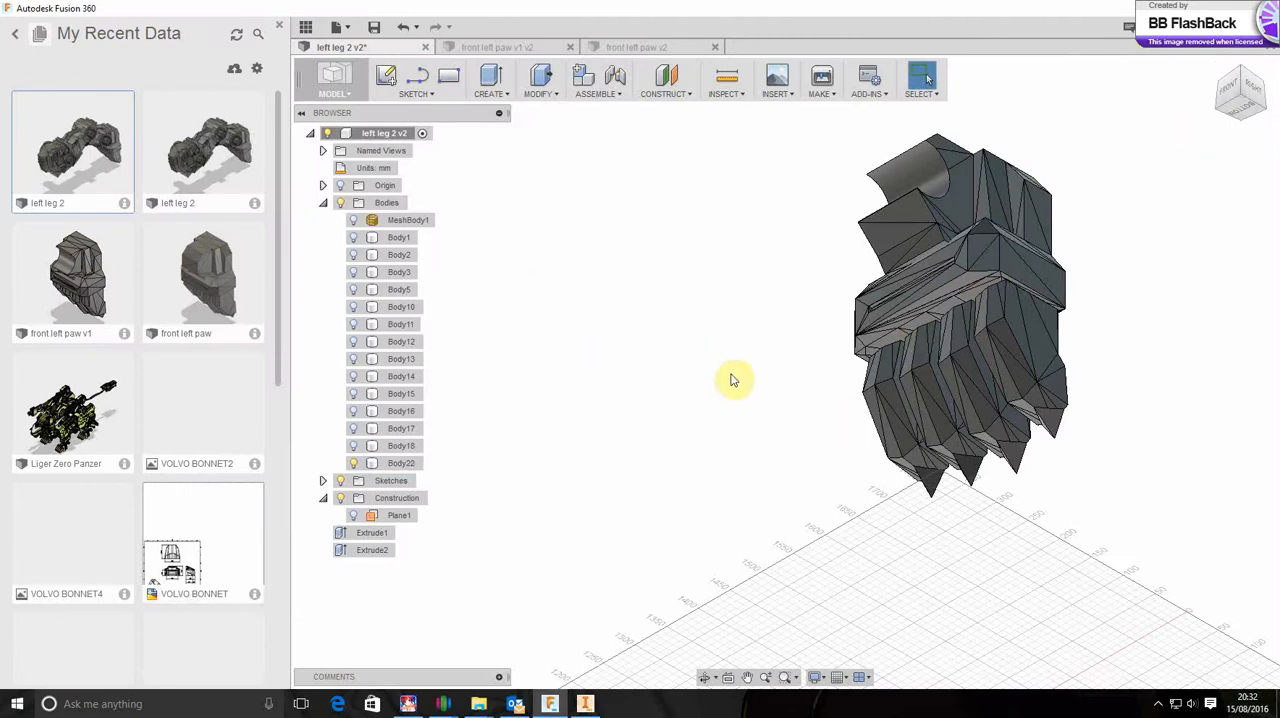
{"action": "left_click", "coordinate": [334, 82]}
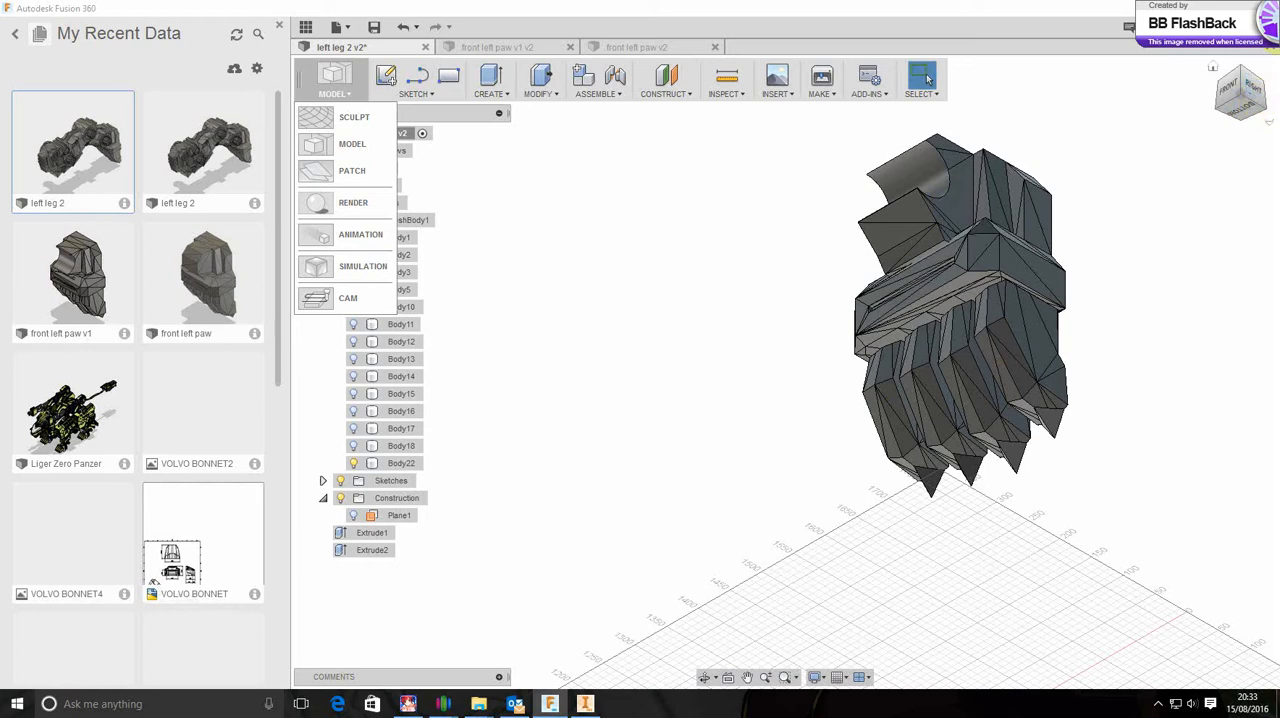
{"action": "left_click", "coordinate": [634, 222]}
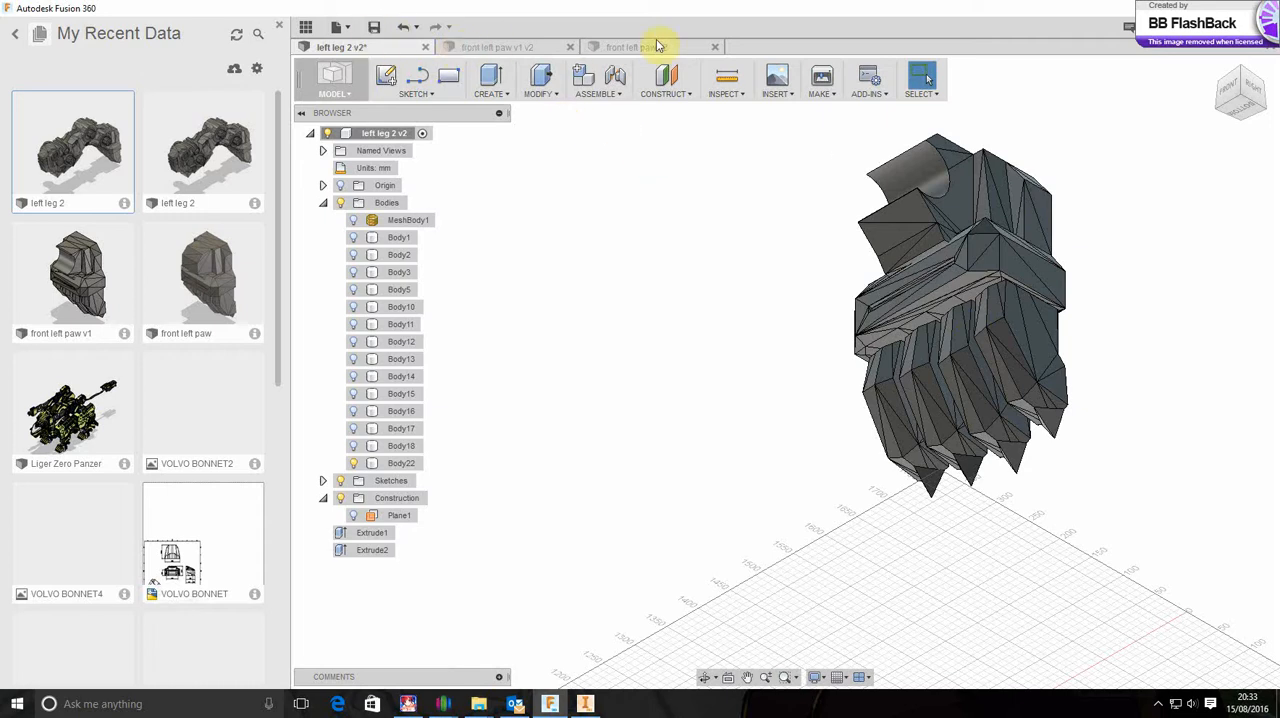
{"action": "left_click", "coordinate": [715, 47]}
{"action": "left_click", "coordinate": [571, 48]}
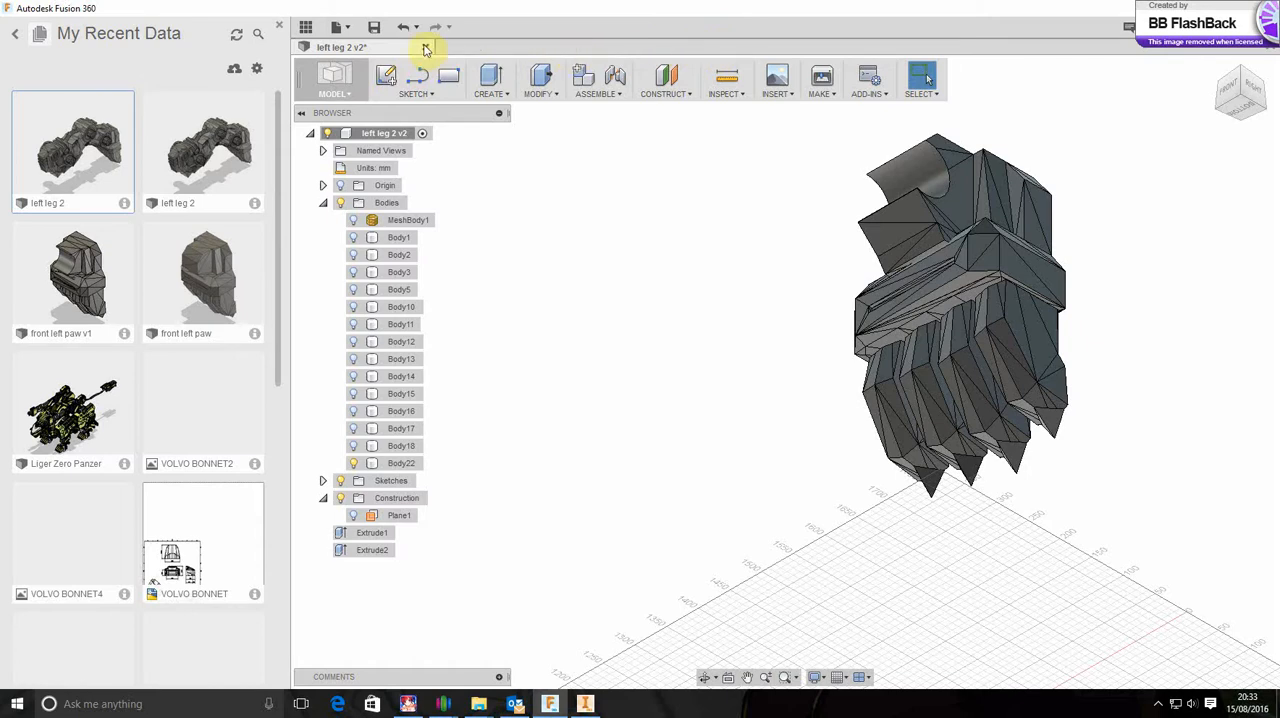
{"action": "left_click", "coordinate": [426, 49]}
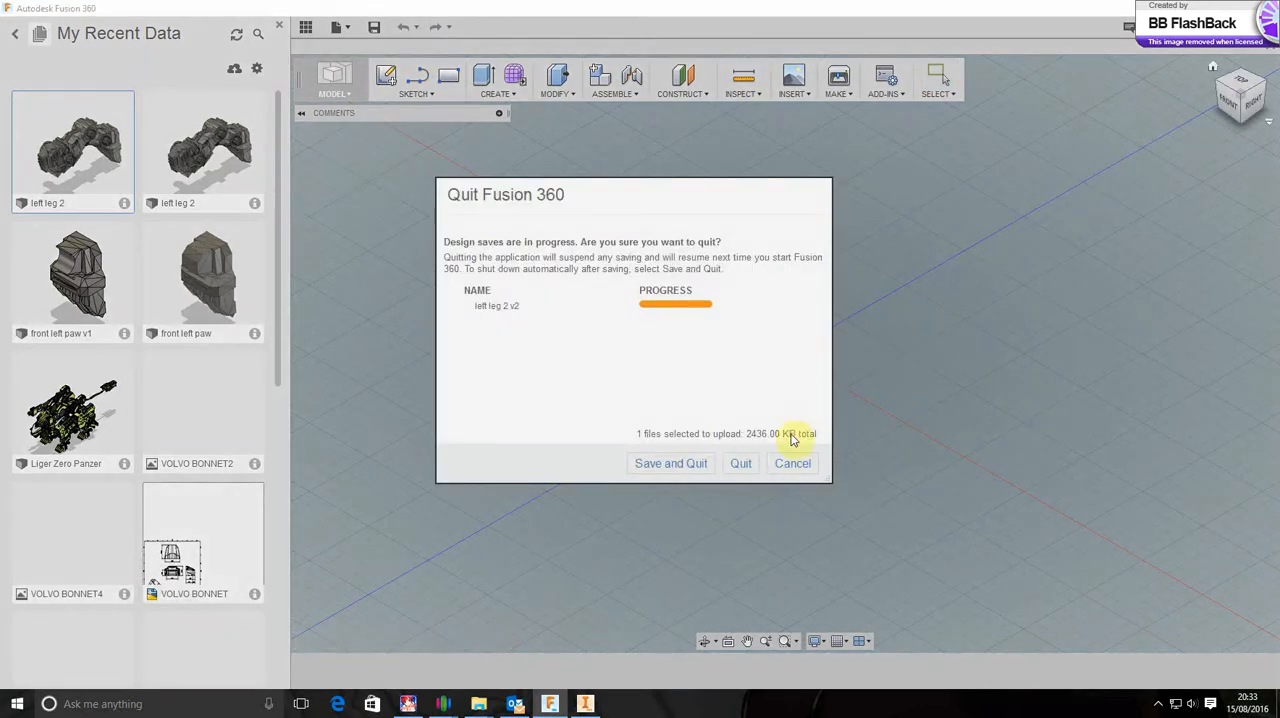
{"action": "left_click", "coordinate": [740, 461]}
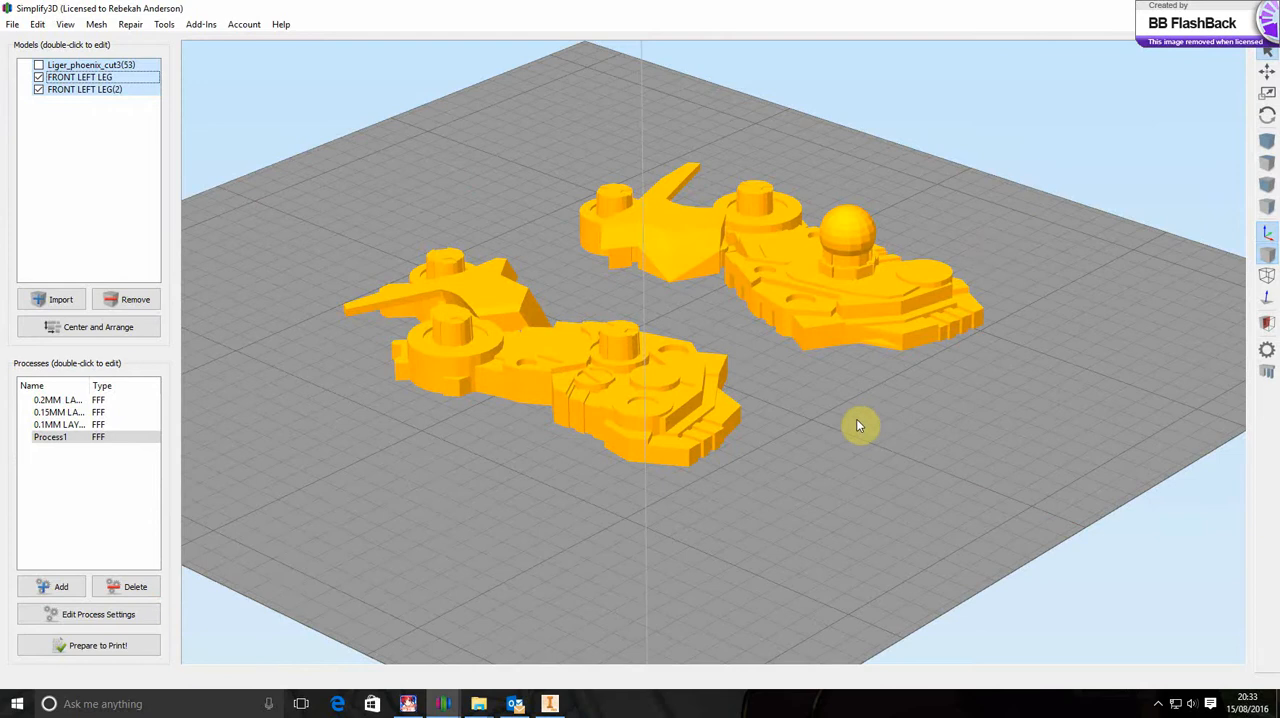
Switch to the Simplify3D window with the complete Phoenix Liger model and view it from its front corner
{"action": "scroll", "coordinate": [858, 427], "scroll_direction": "down", "scroll_amount": 8}
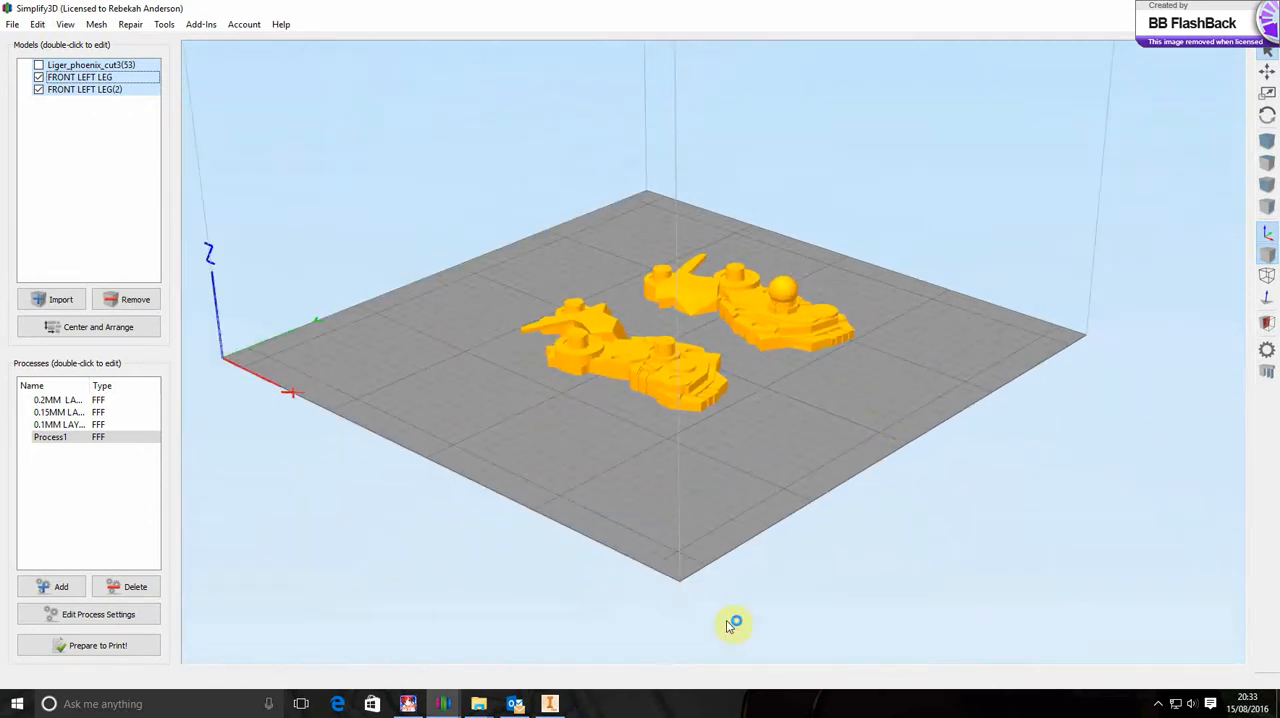
{"action": "mouse_move", "coordinate": [437, 708]}
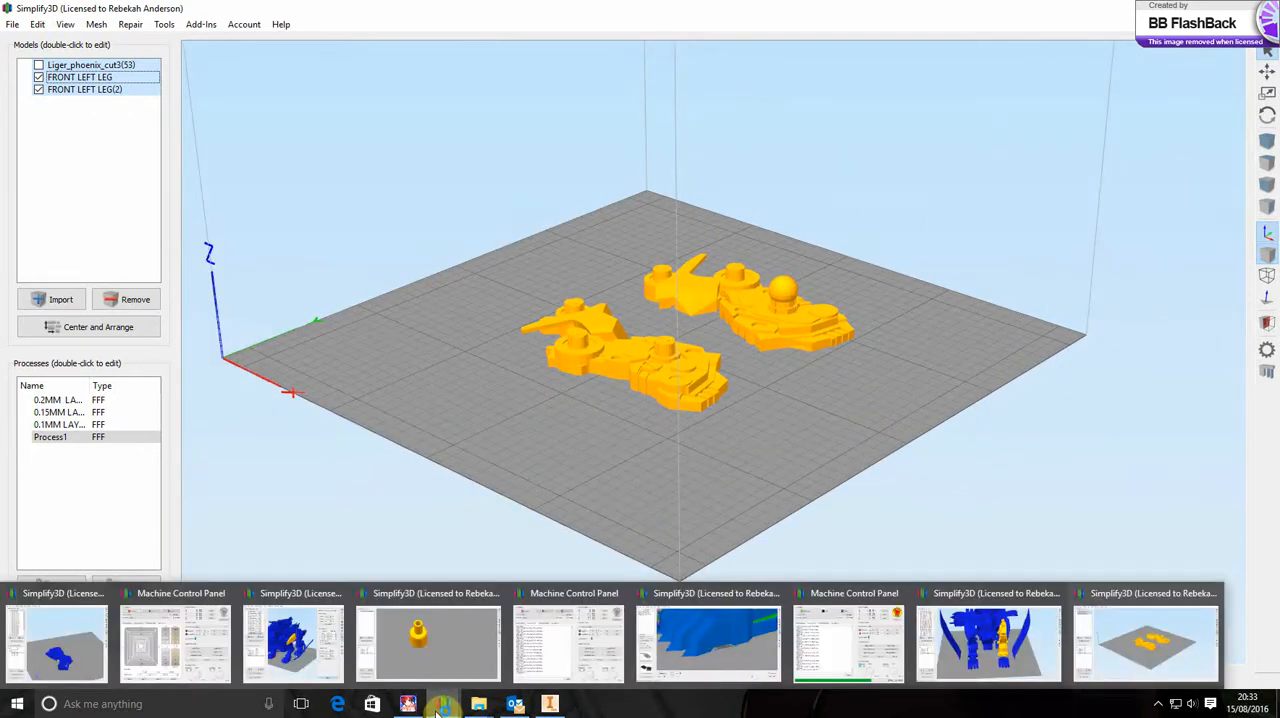
{"action": "left_click", "coordinate": [993, 648]}
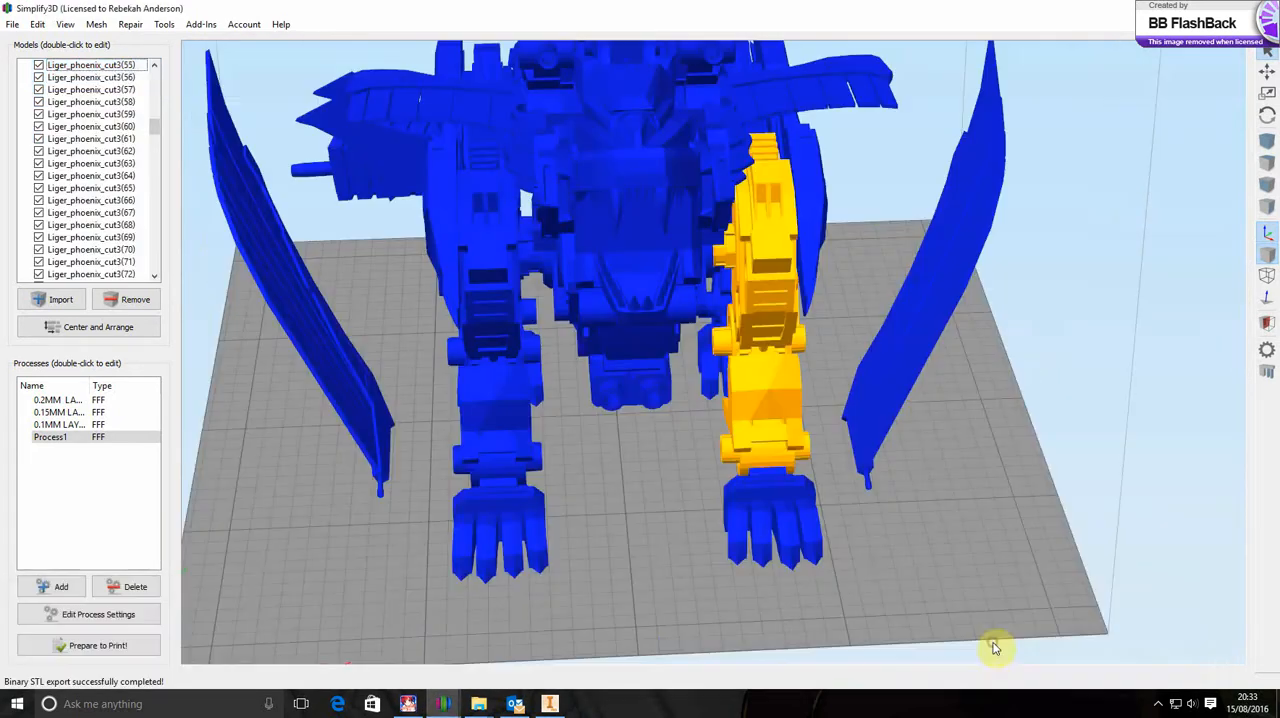
{"action": "left_click_drag", "start_coordinate": [886, 569], "coordinate": [757, 594]}
Select the lower jaw, helmet and upper head pieces one after another to examine how the head is divided into parts
{"action": "left_click", "coordinate": [345, 316]}
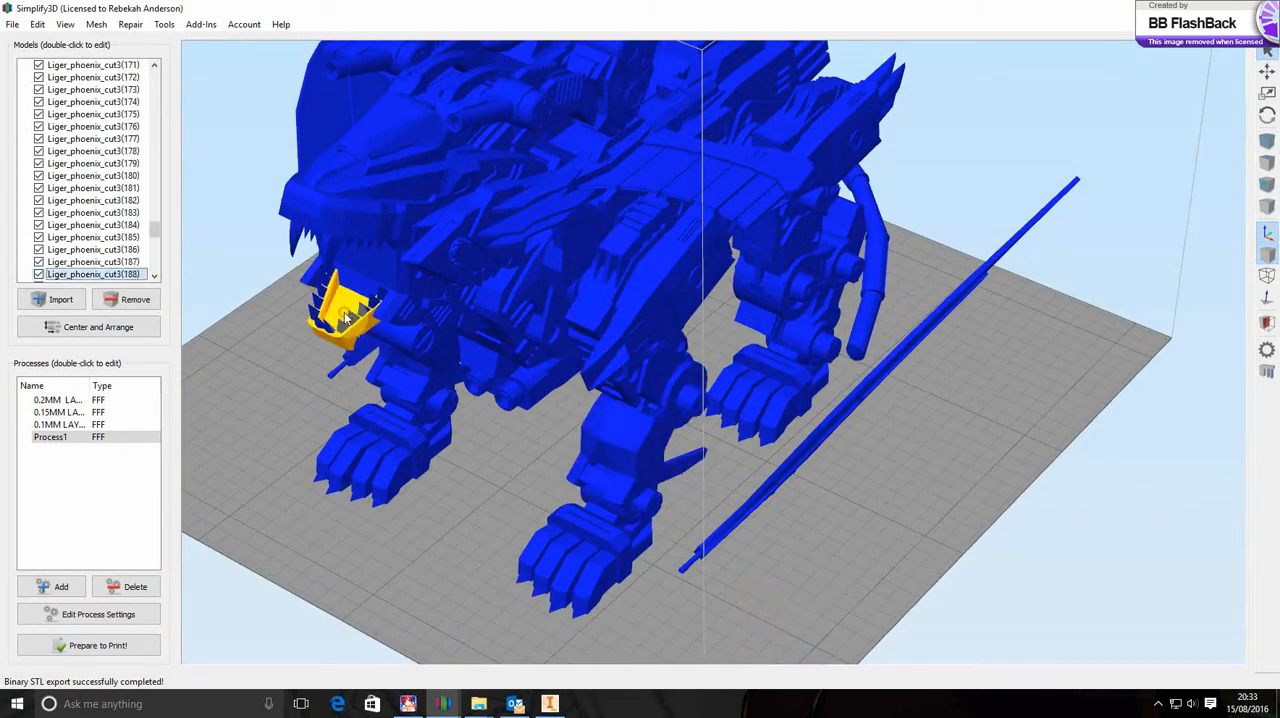
{"action": "left_click", "coordinate": [322, 289]}
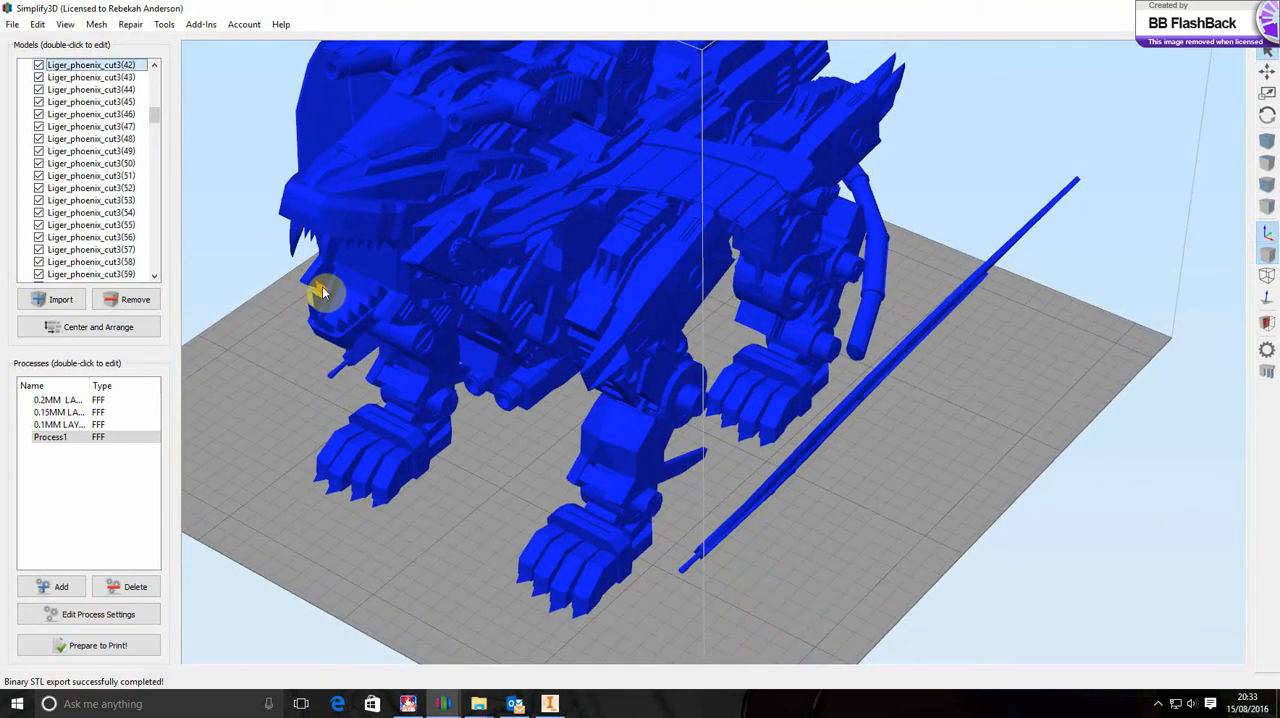
{"action": "left_click", "coordinate": [380, 154]}
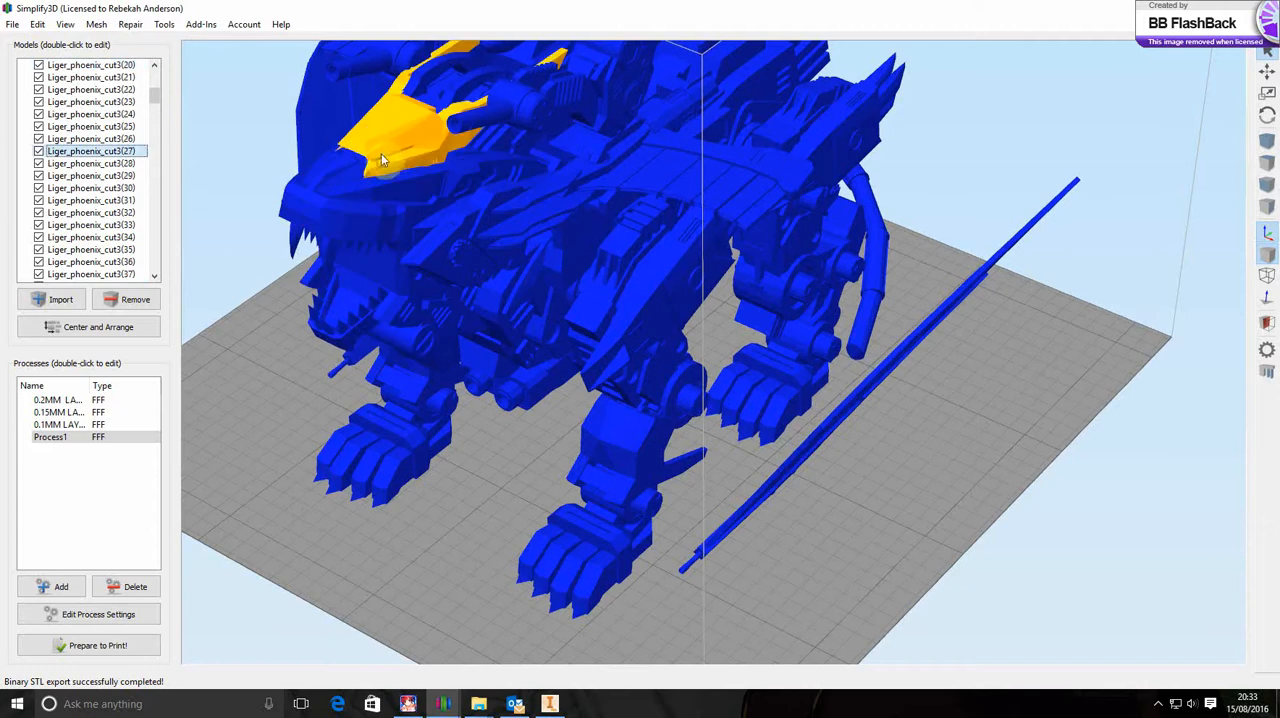
{"action": "left_click", "coordinate": [352, 183]}
{"action": "left_click", "coordinate": [367, 196]}
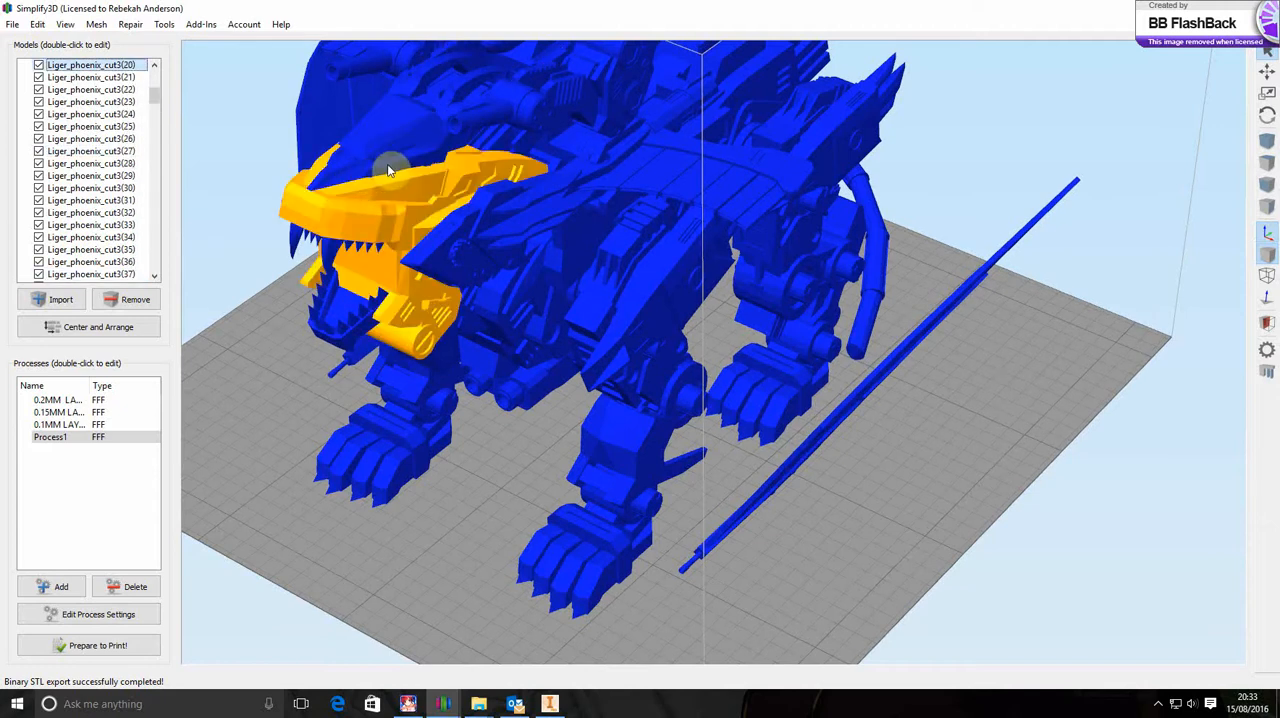
Select the nose, upper jaw, forehead and eye pieces one after another to examine how the face is divided
{"action": "left_click", "coordinate": [388, 164]}
{"action": "left_click", "coordinate": [346, 167]}
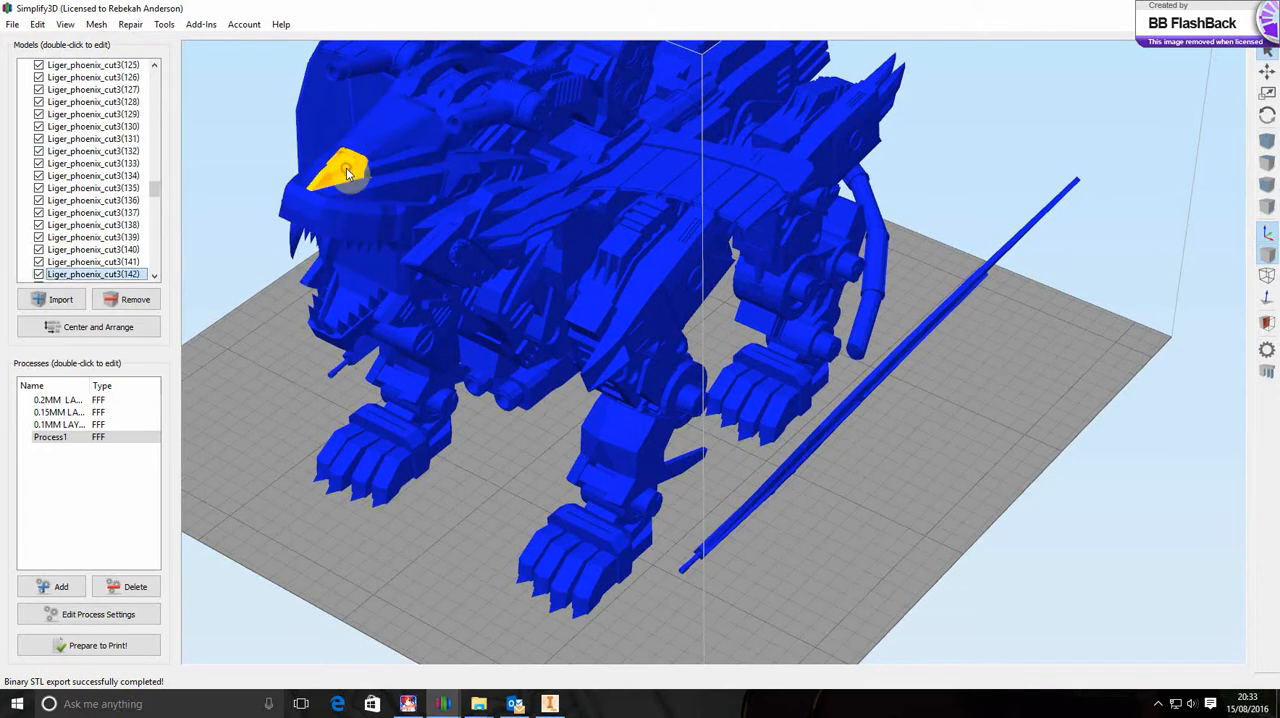
{"action": "left_click", "coordinate": [368, 207]}
{"action": "left_click", "coordinate": [384, 155]}
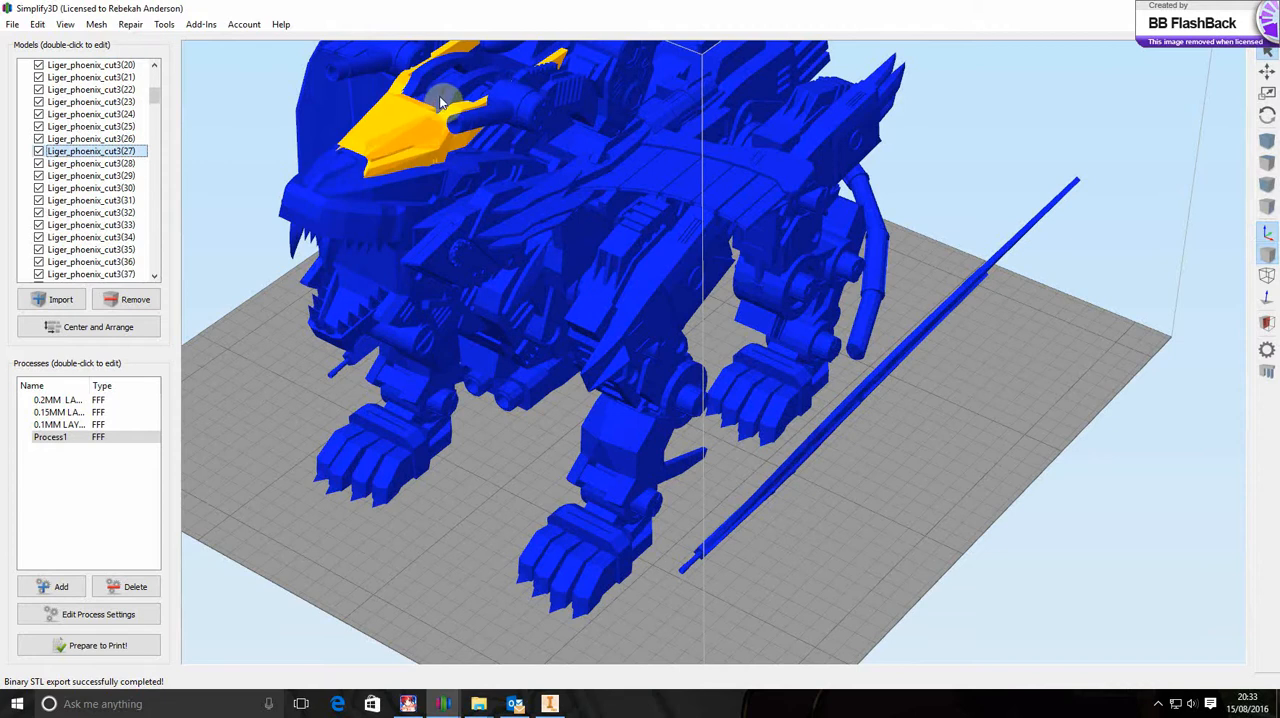
{"action": "left_click", "coordinate": [441, 93]}
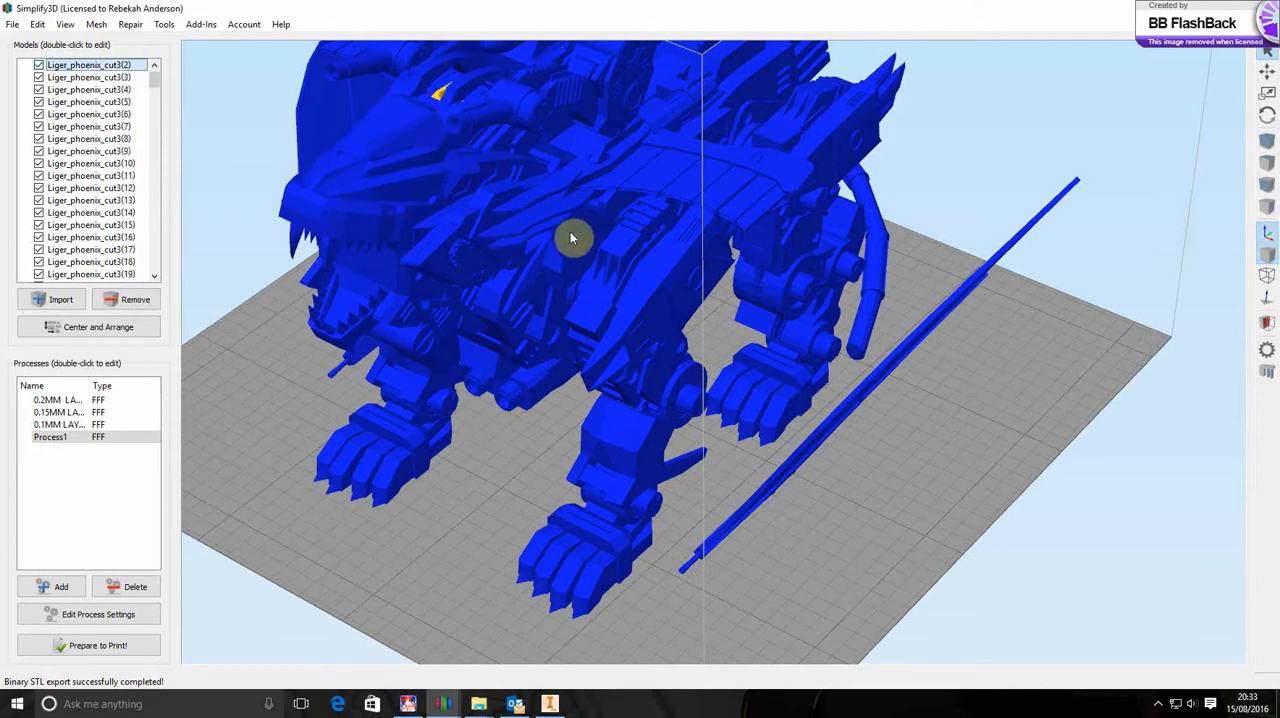
View the complete Phoenix Liger from its other side and locate the Separate Connected Surfaces mesh operation
{"action": "scroll", "coordinate": [583, 302], "scroll_direction": "down", "scroll_amount": 3}
{"action": "scroll", "coordinate": [583, 302], "scroll_direction": "up", "scroll_amount": 5}
{"action": "scroll", "coordinate": [583, 302], "scroll_direction": "down", "scroll_amount": 8}
{"action": "scroll", "coordinate": [584, 302], "scroll_direction": "up", "scroll_amount": 2}
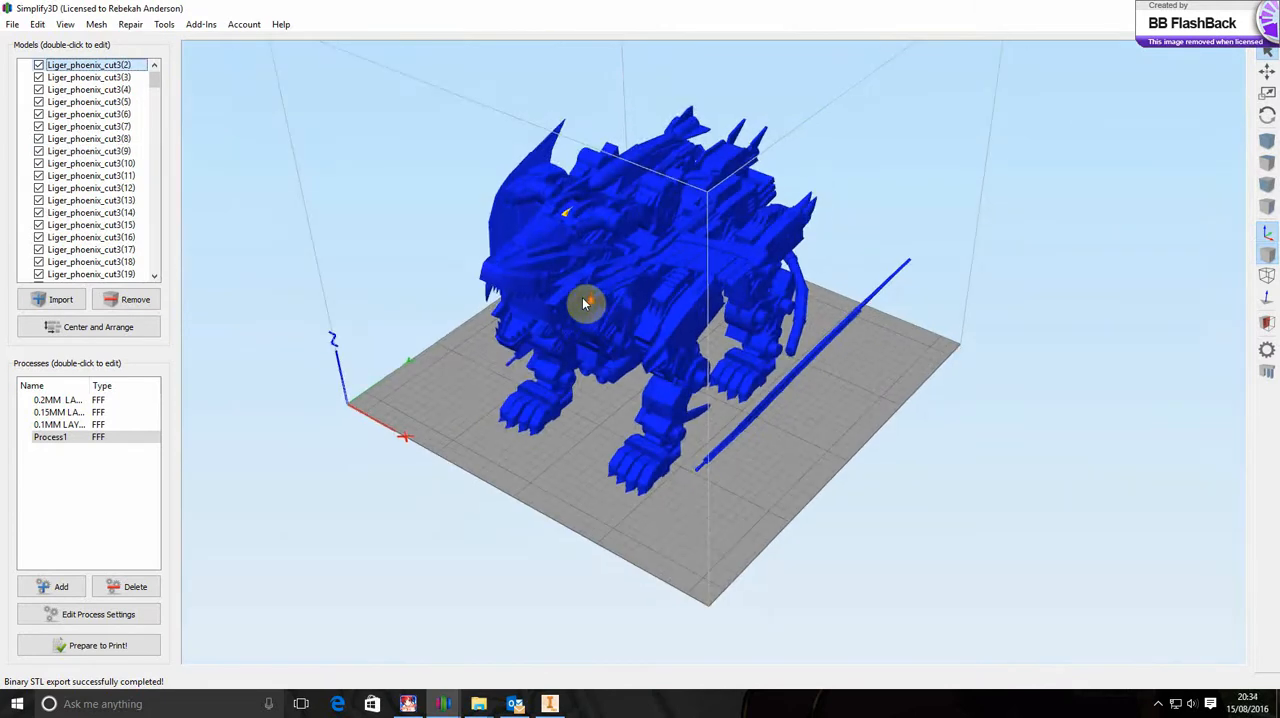
{"action": "left_click_drag", "start_coordinate": [766, 368], "coordinate": [664, 358]}
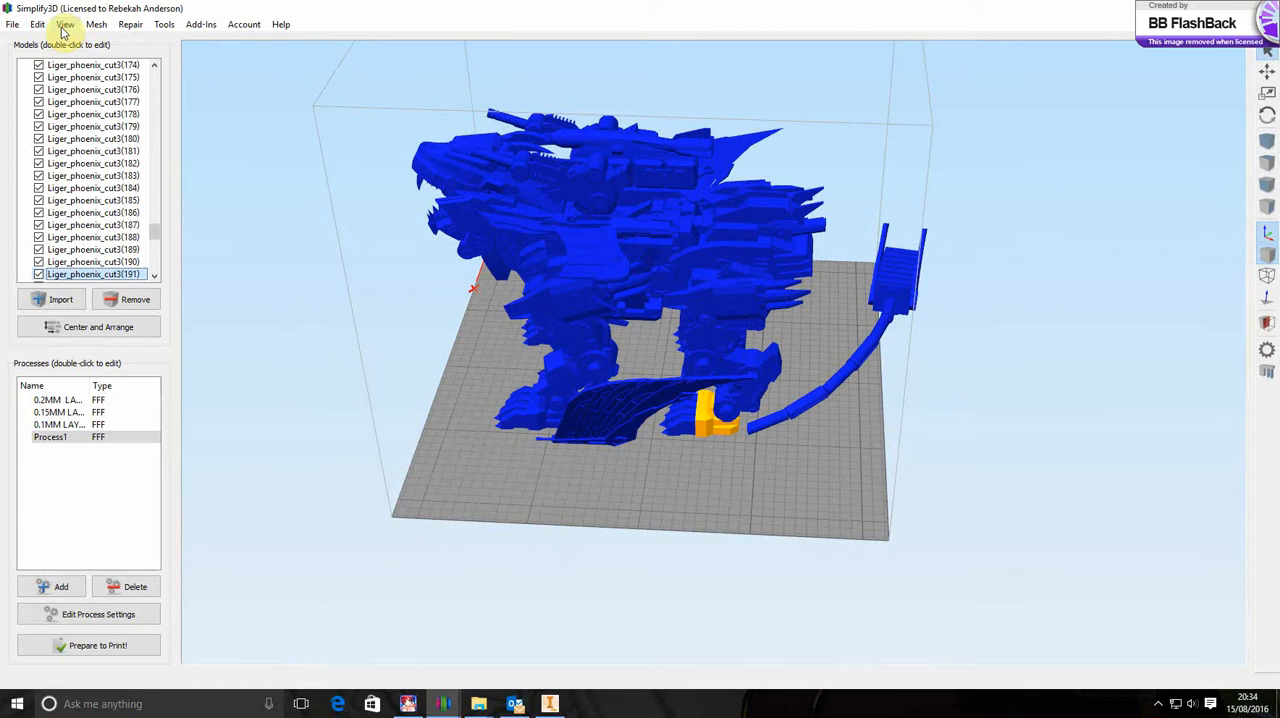
{"action": "left_click", "coordinate": [96, 25]}
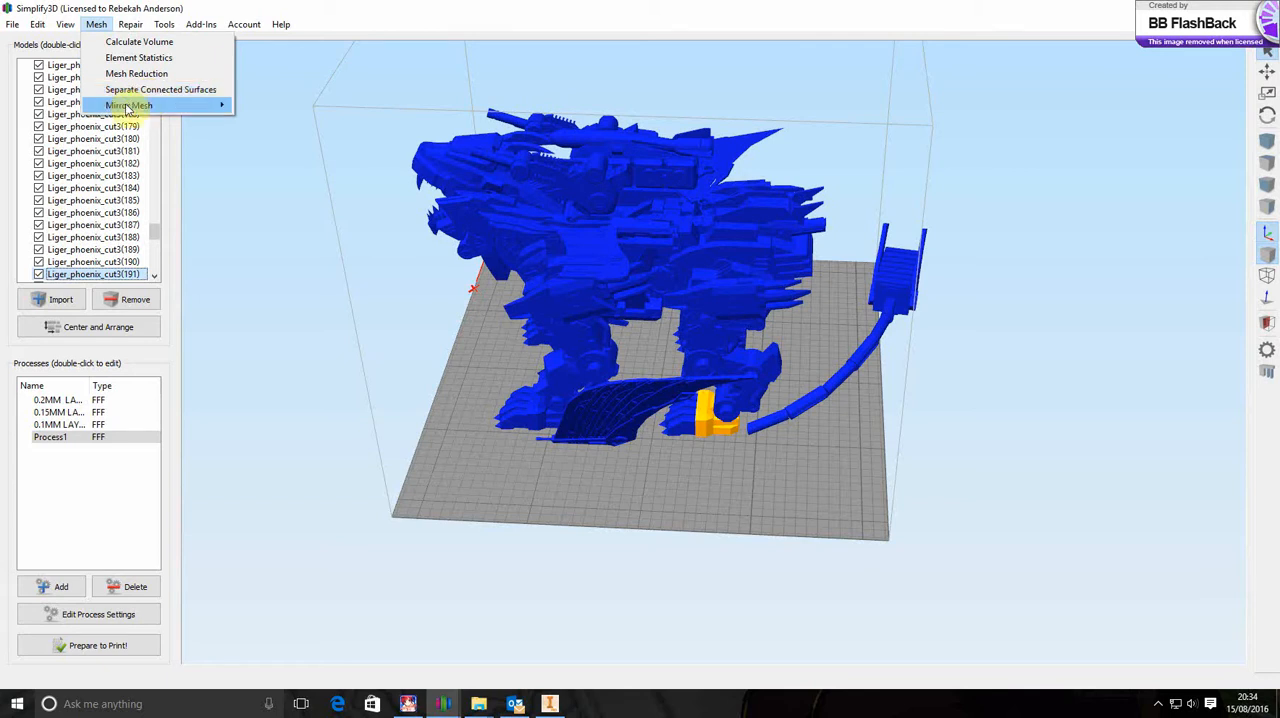
{"action": "mouse_move", "coordinate": [125, 105]}
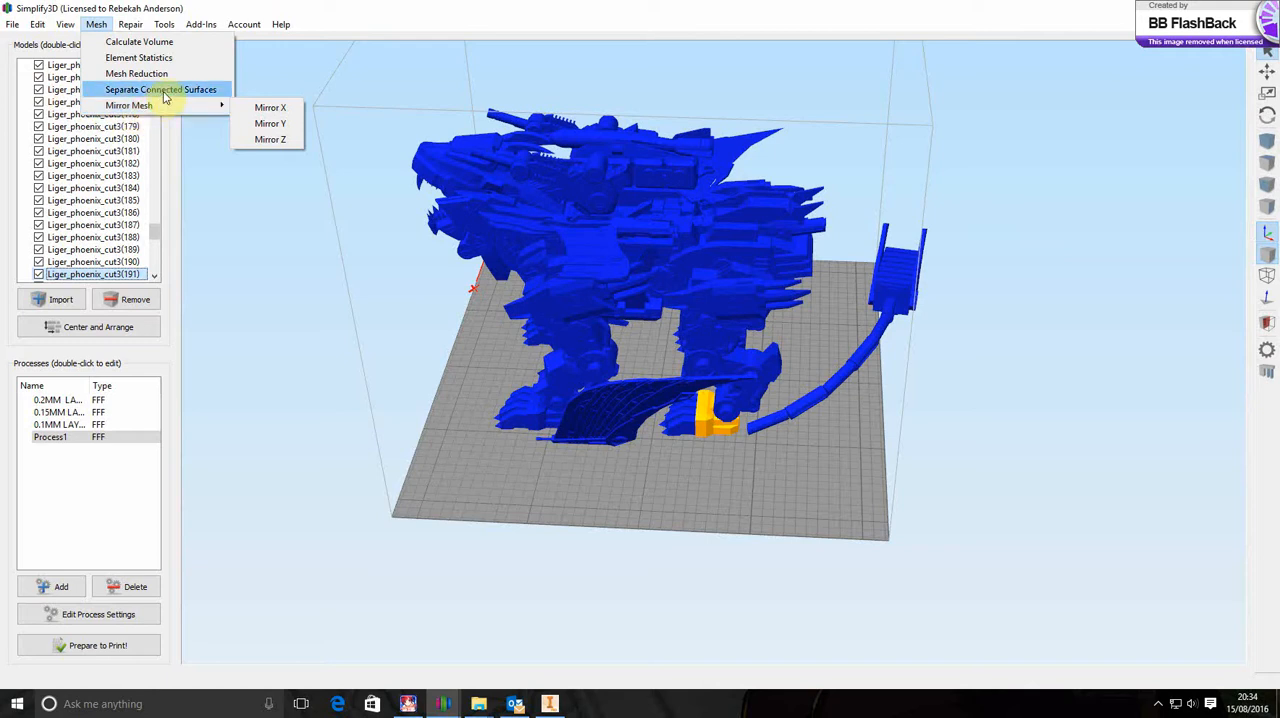